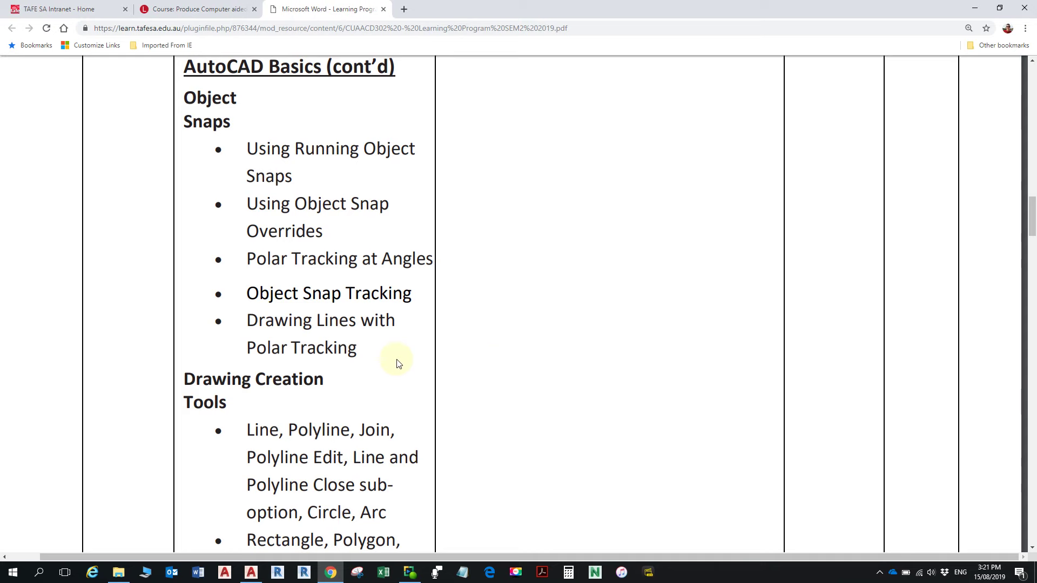
# Review the Object Snaps and Drawing Creation Tools topics in the learning program PDF, highlighting the circle, arc, rectangle and polygon entries
pyautogui.scroll(2, 400, 343)
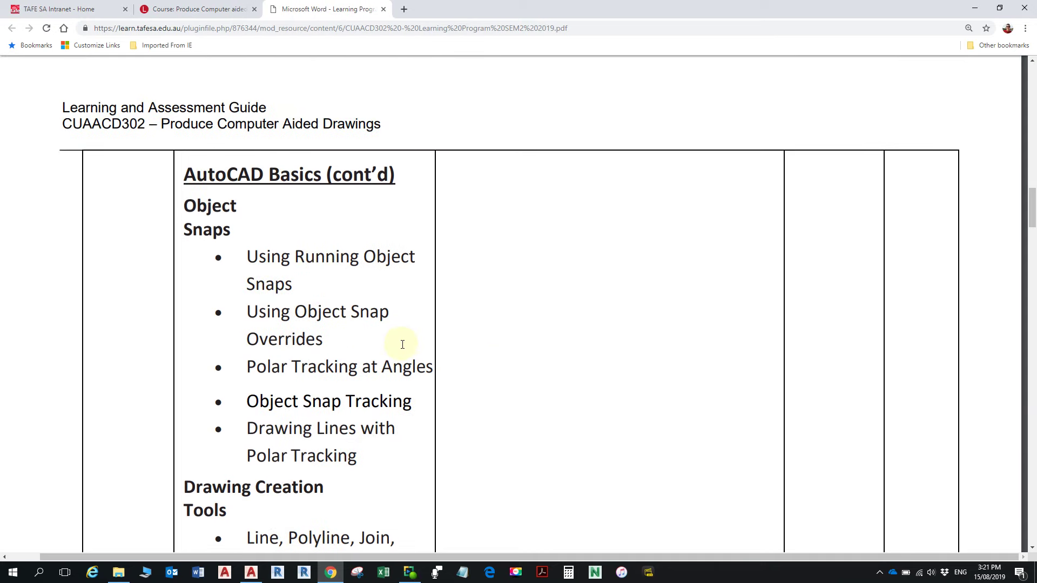
pyautogui.scroll(-2, 403, 344)
pyautogui.scroll(4, 410, 343)
pyautogui.scroll(-3, 414, 345)
pyautogui.scroll(-4, 415, 347)
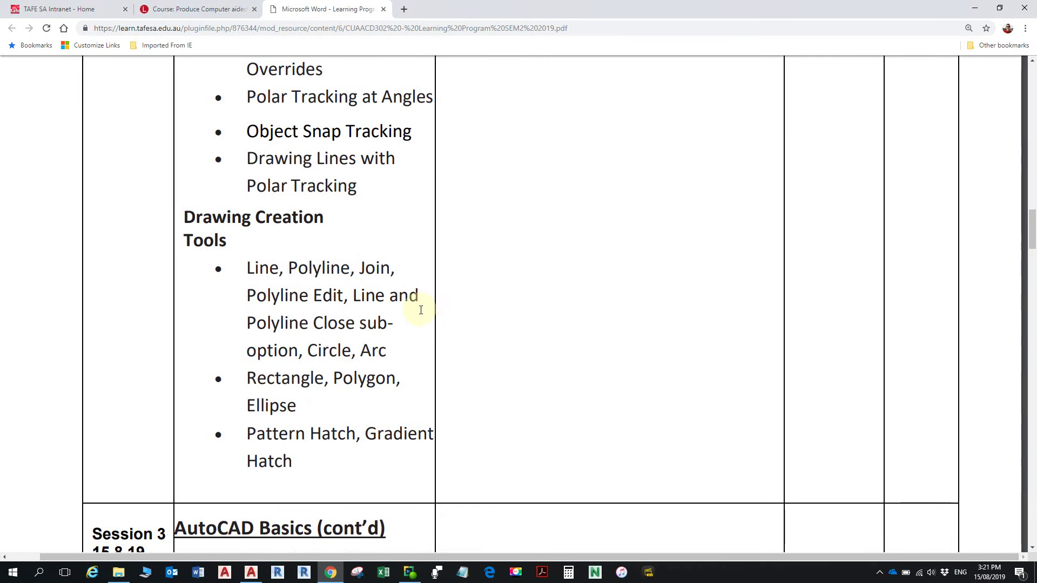
pyautogui.scroll(-2, 416, 308)
pyautogui.scroll(2, 357, 303)
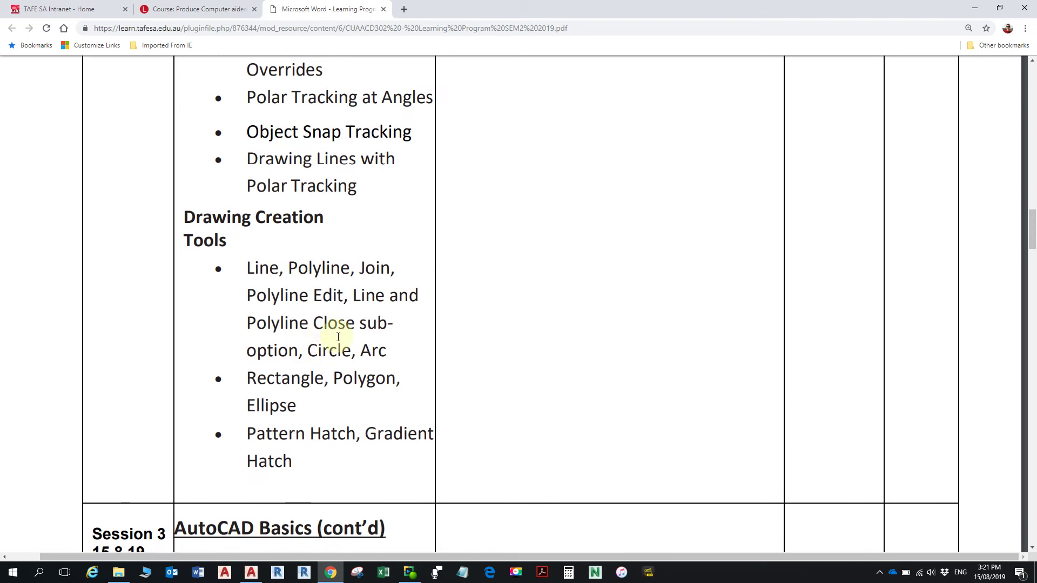
pyautogui.click(311, 351)
pyautogui.moveTo(311, 351); pyautogui.dragTo(398, 389)
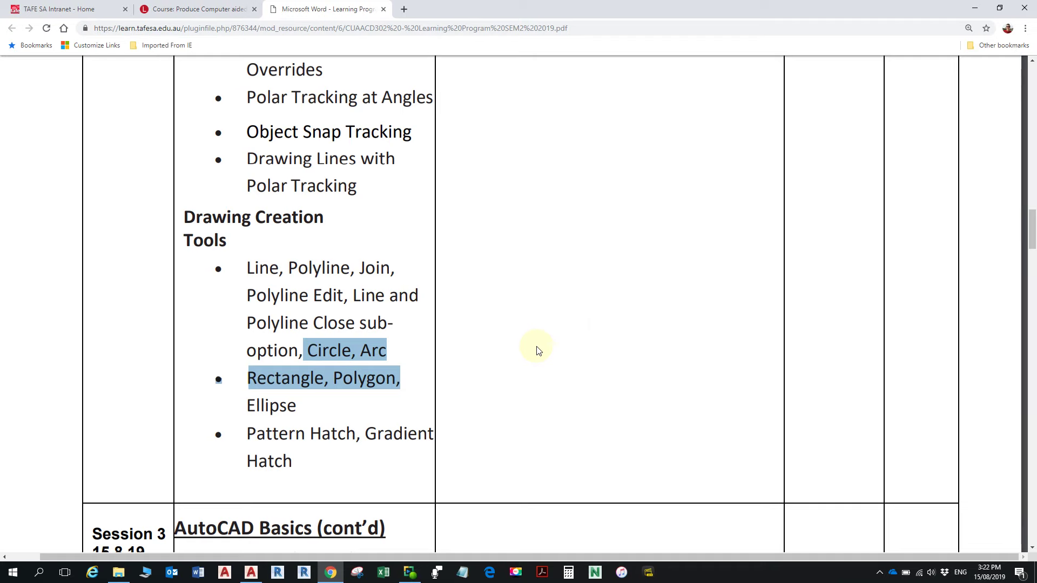
pyautogui.click(369, 410)
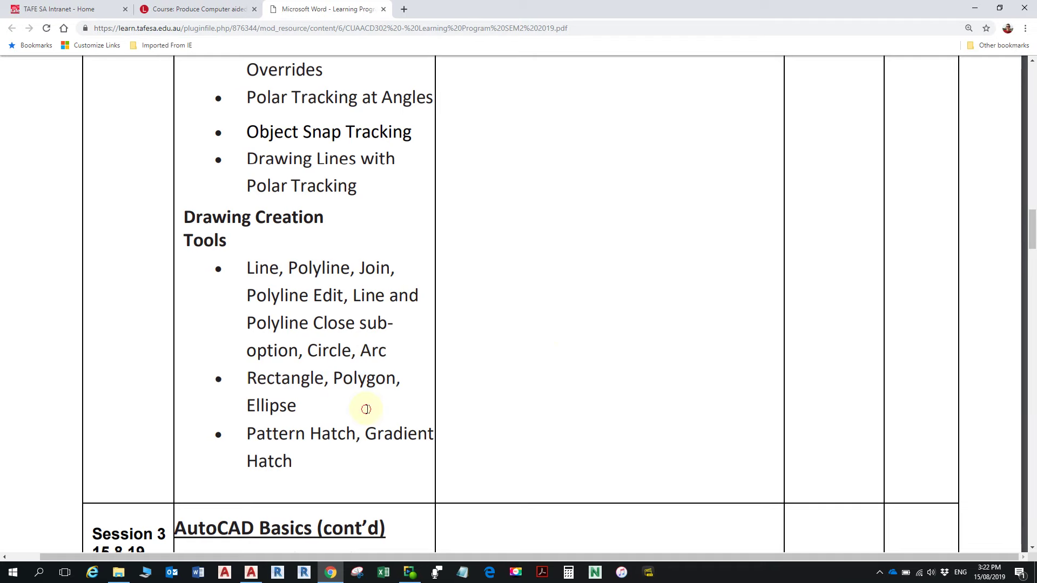
pyautogui.scroll(-1, 368, 410)
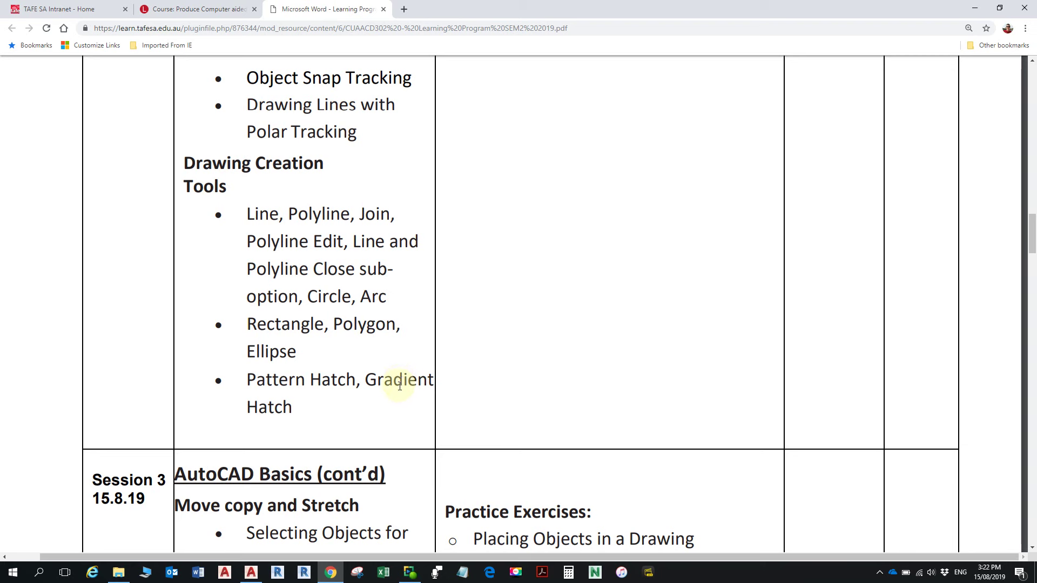
# Review the Session 3 topics in the learning program and highlight the Properties Palette entry
pyautogui.scroll(-5, 405, 381)
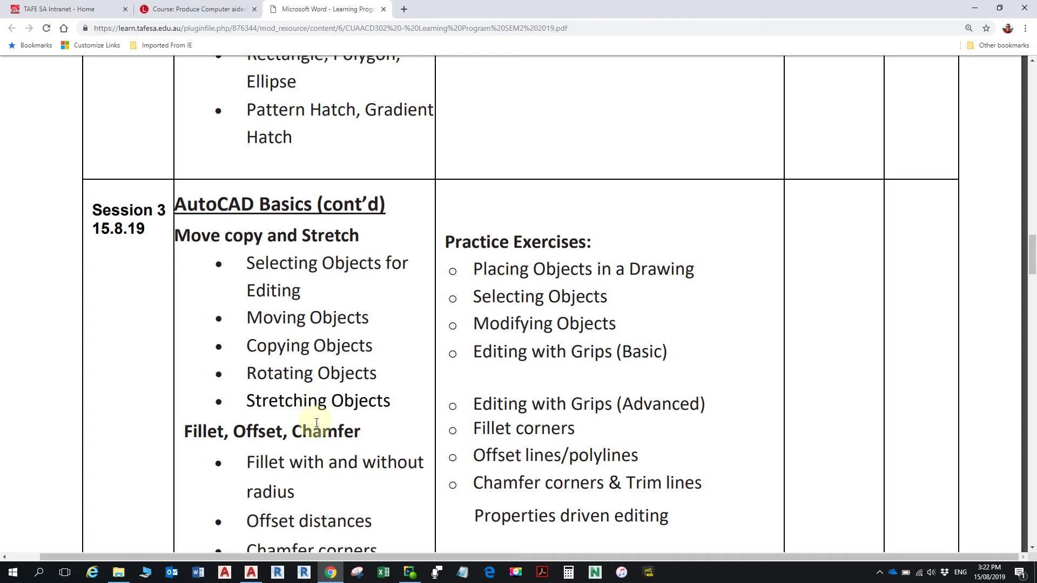
pyautogui.scroll(-3, 313, 395)
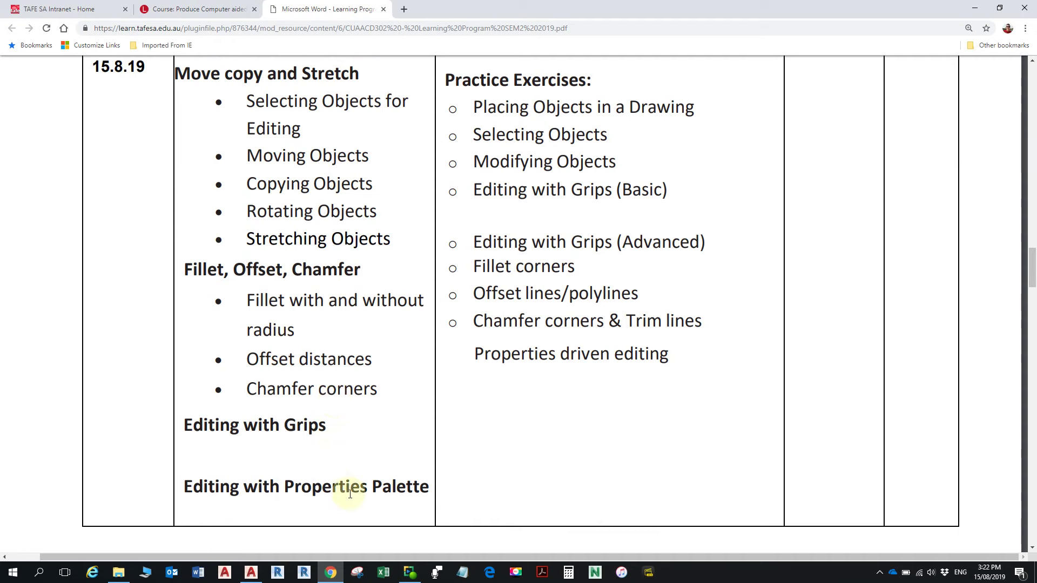
pyautogui.moveTo(286, 488); pyautogui.dragTo(403, 493)
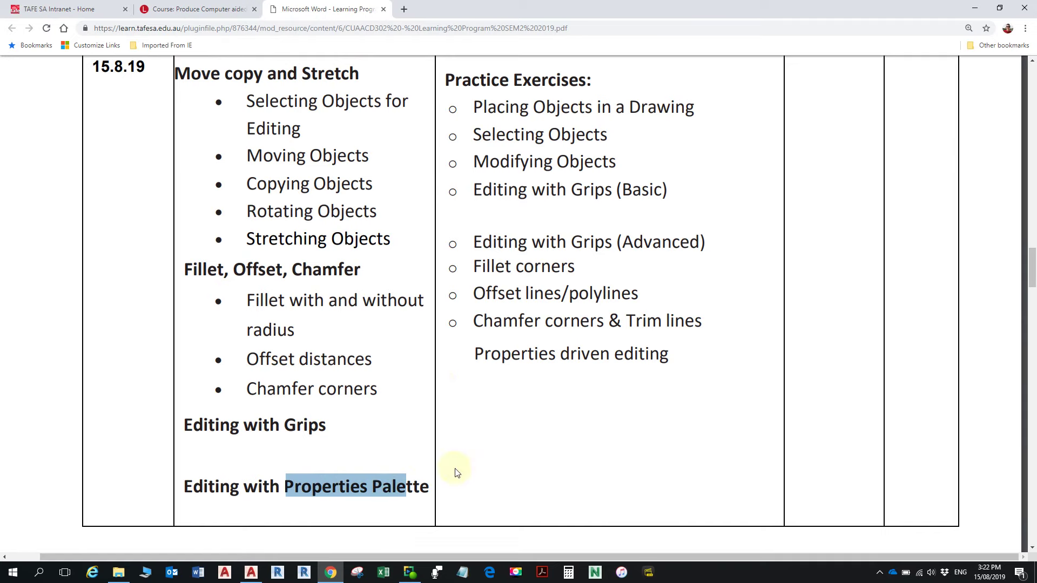
# Switch to AutoCAD 2019 and search Windows for "Autocad", closing the search without launching anything
pyautogui.click(251, 573)
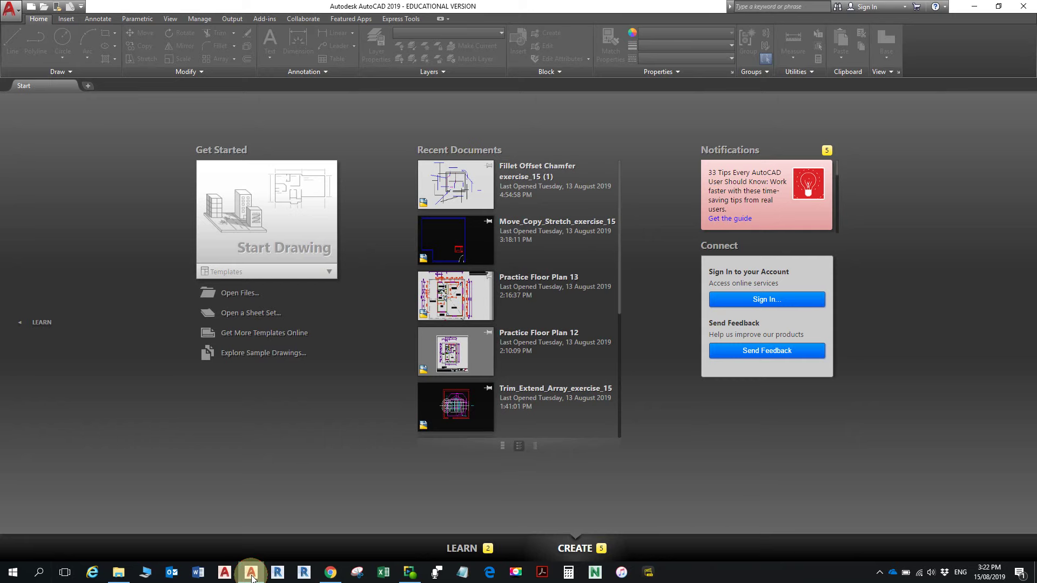
pyautogui.click(46, 576)
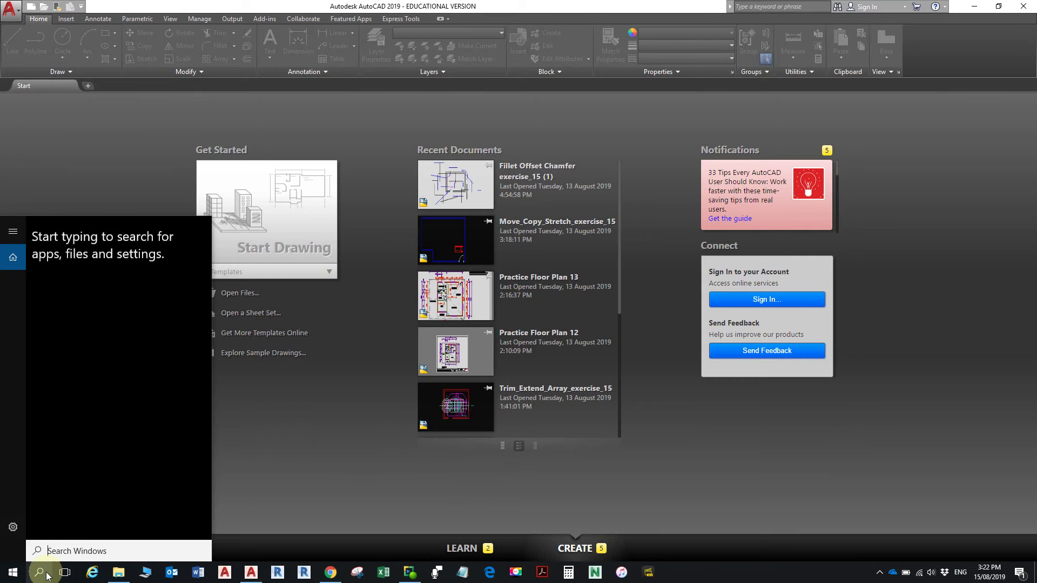
pyautogui.write('Au')
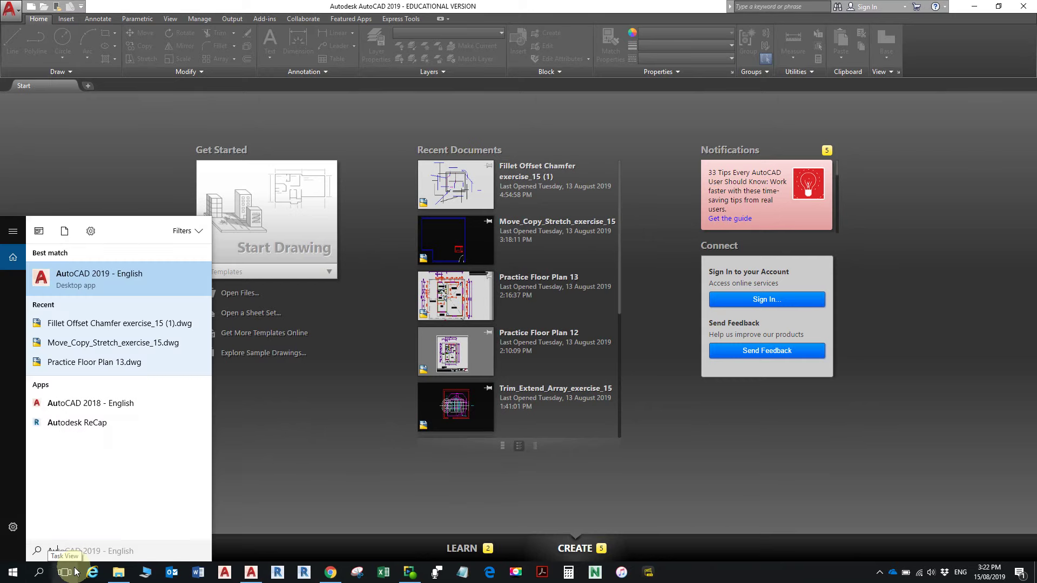
pyautogui.write('tocad')
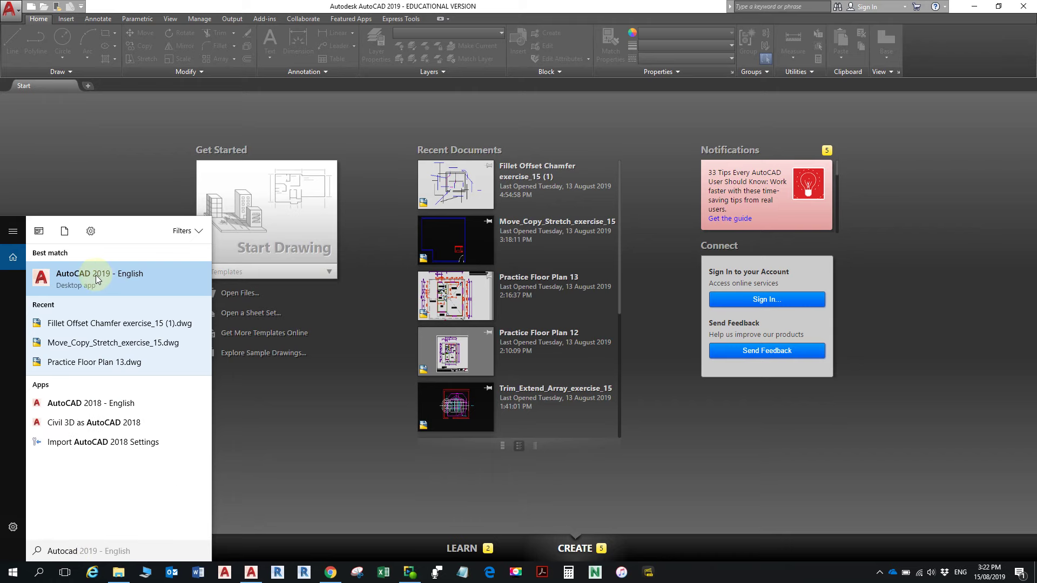
pyautogui.click(370, 470)
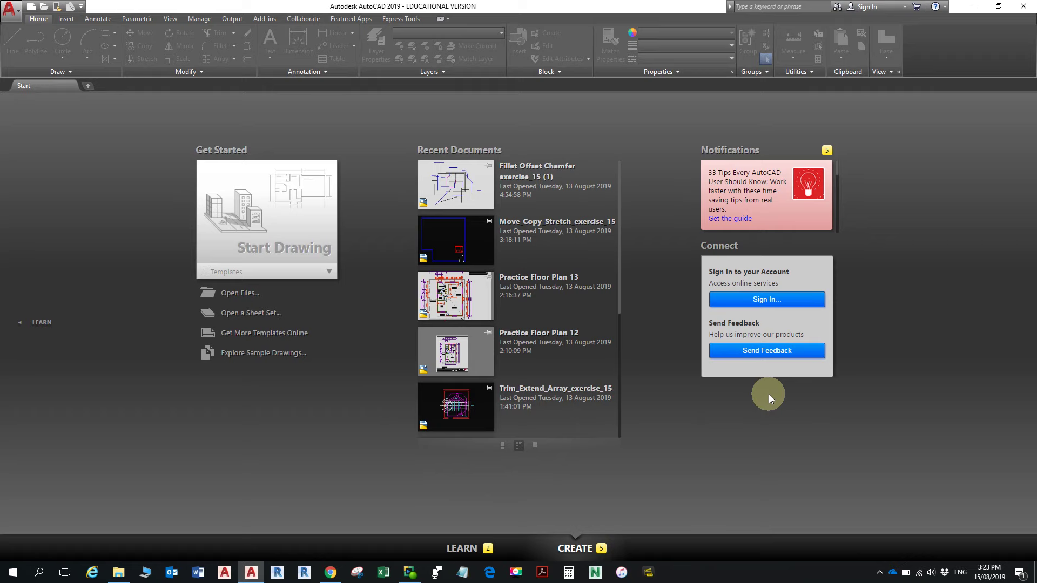
# Return to the learning program PDF in Chrome and review the drawing tools and Session 3 editing topics again
pyautogui.hotkey('alt', 'Tab')
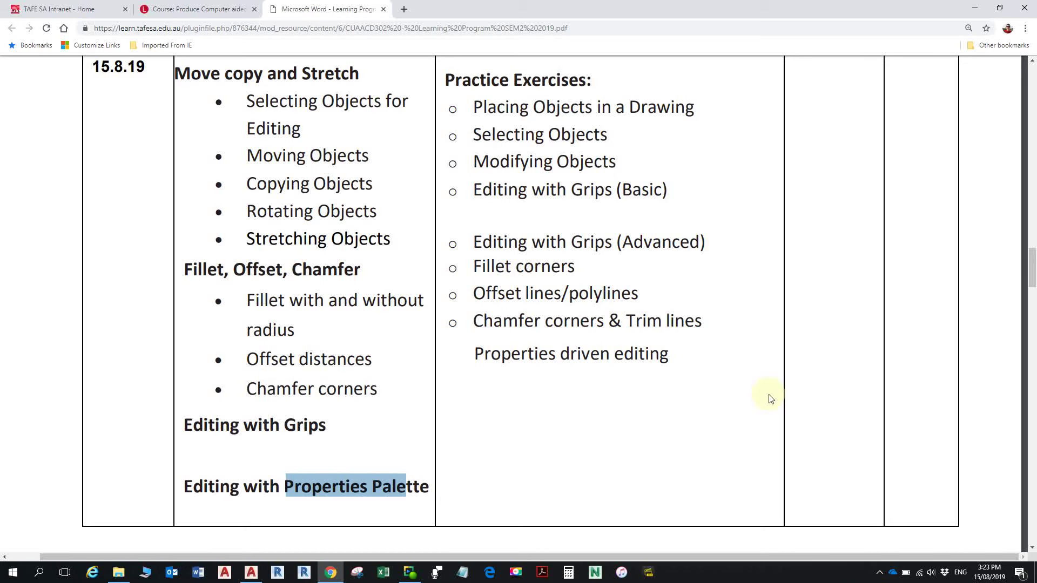
pyautogui.scroll(4, 362, 318)
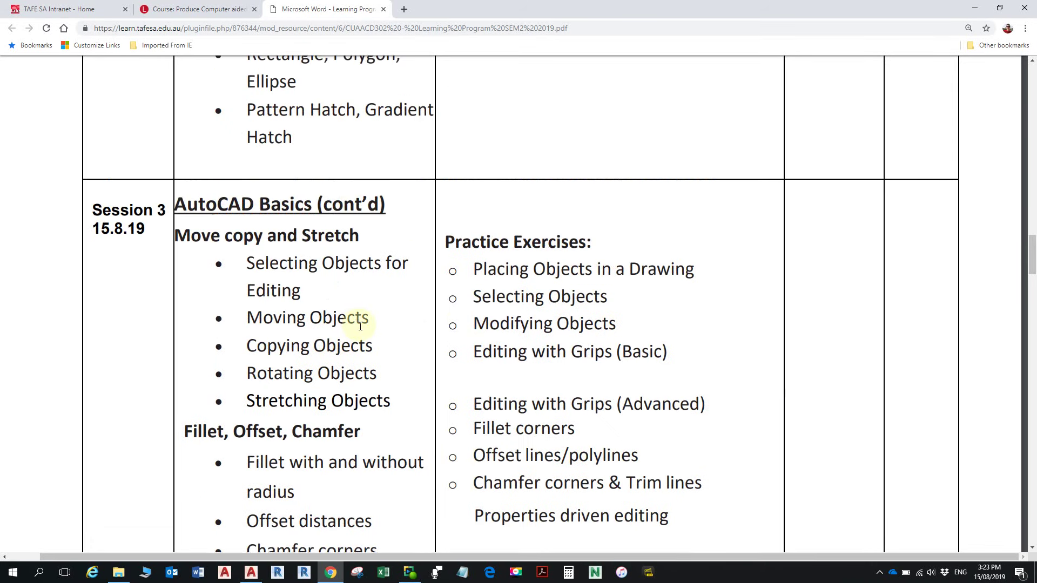
pyautogui.scroll(4, 360, 326)
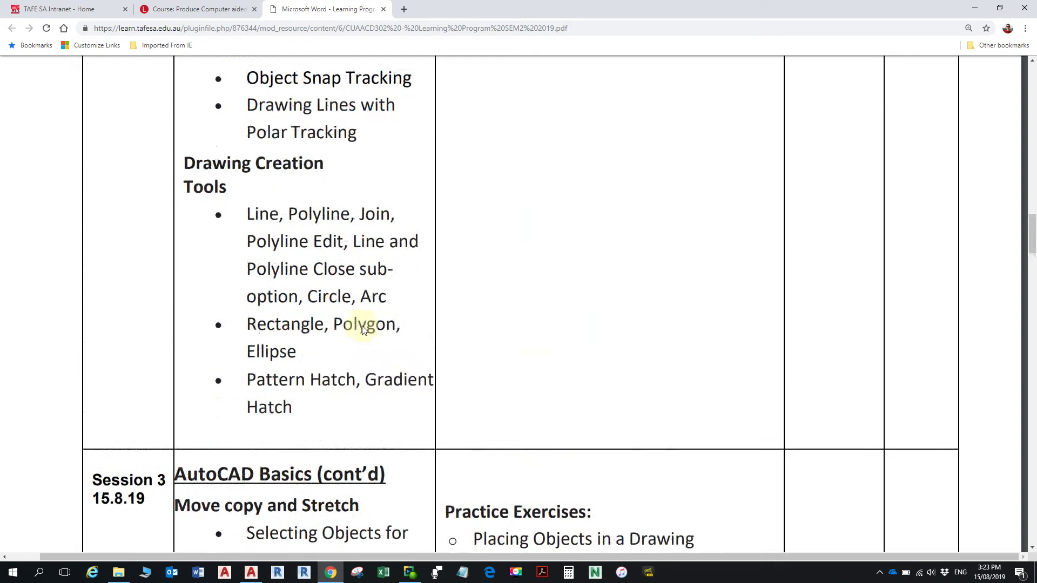
pyautogui.scroll(-6, 362, 329)
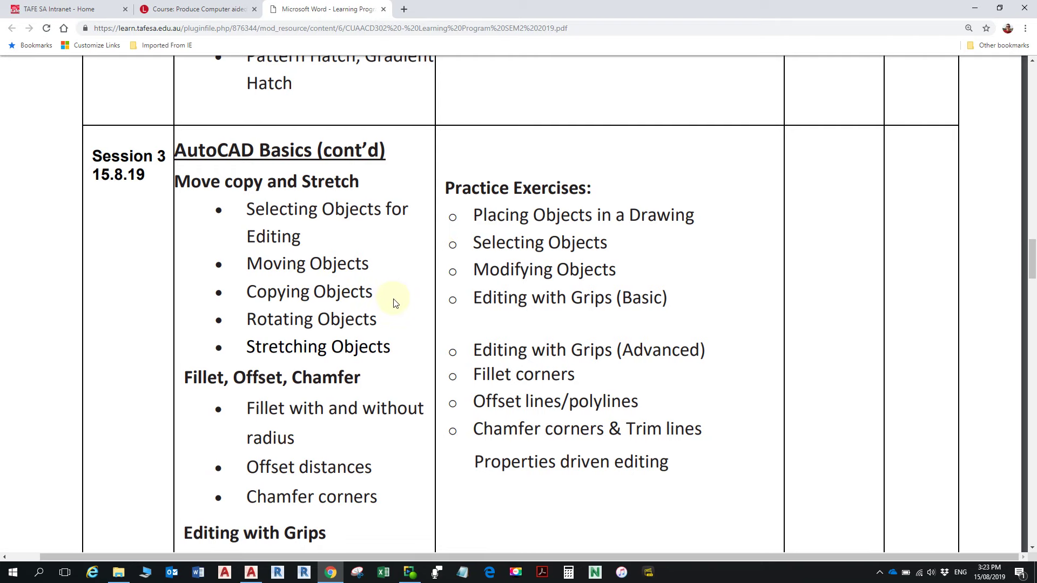
# Open the Practice Exercises section of the course page and download Move_Copy_Stretch_exercise_15.dwg from the Move, Copy & Stretch exercise
pyautogui.click(171, 12)
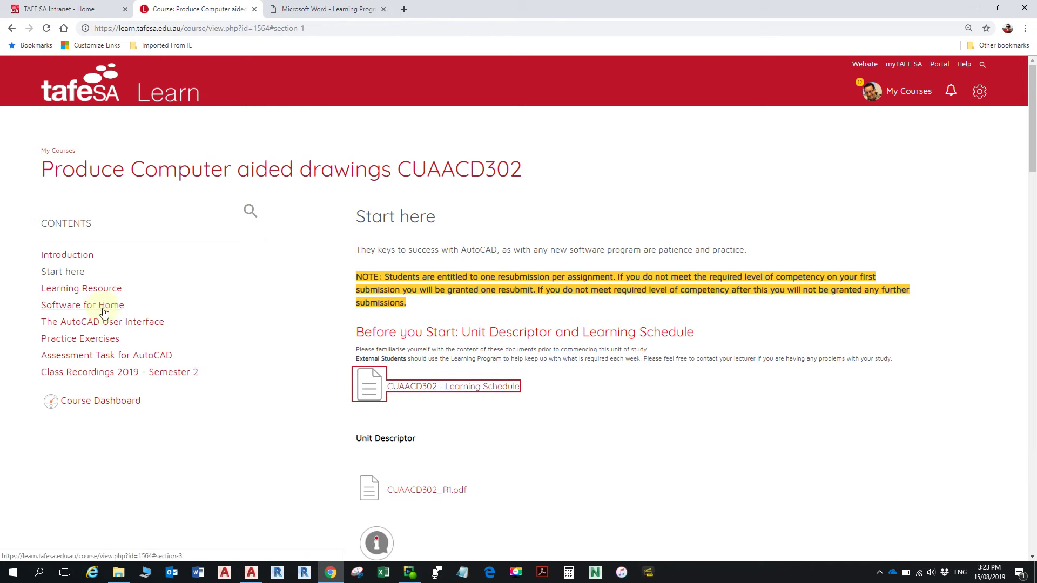
pyautogui.click(108, 346)
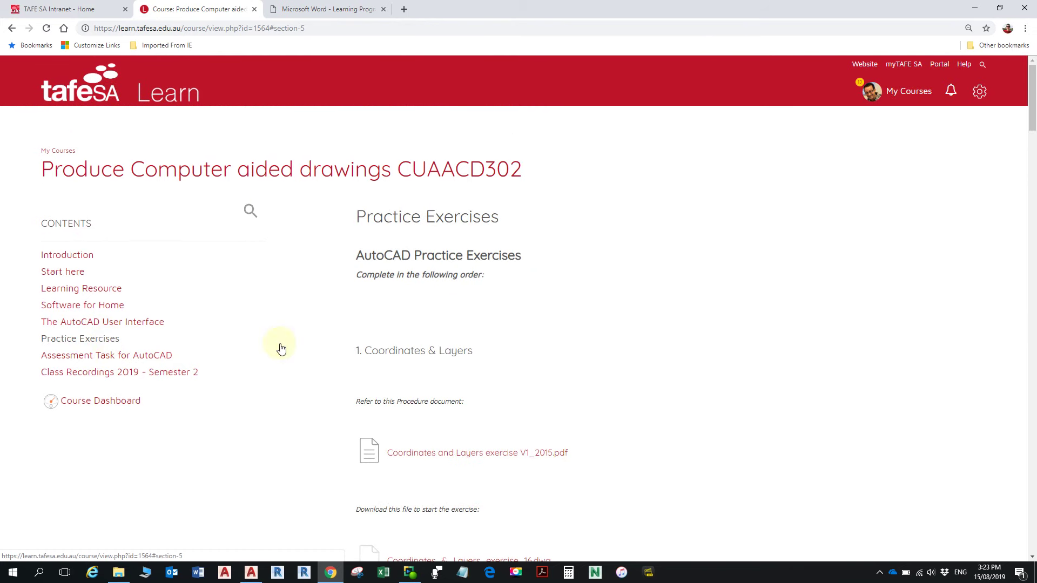
pyautogui.scroll(-2, 532, 378)
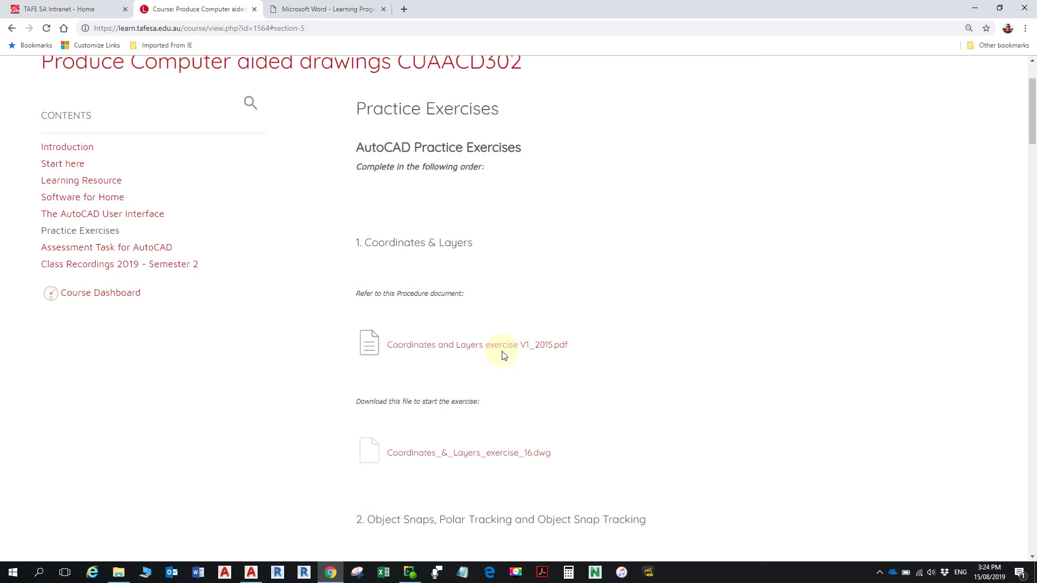
pyautogui.scroll(-4, 516, 451)
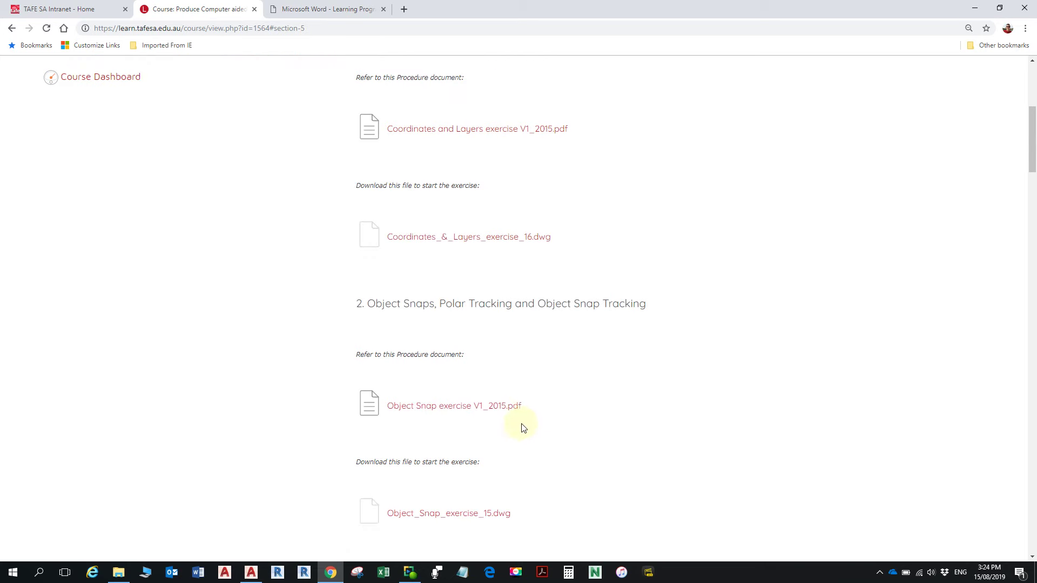
pyautogui.scroll(-5, 527, 399)
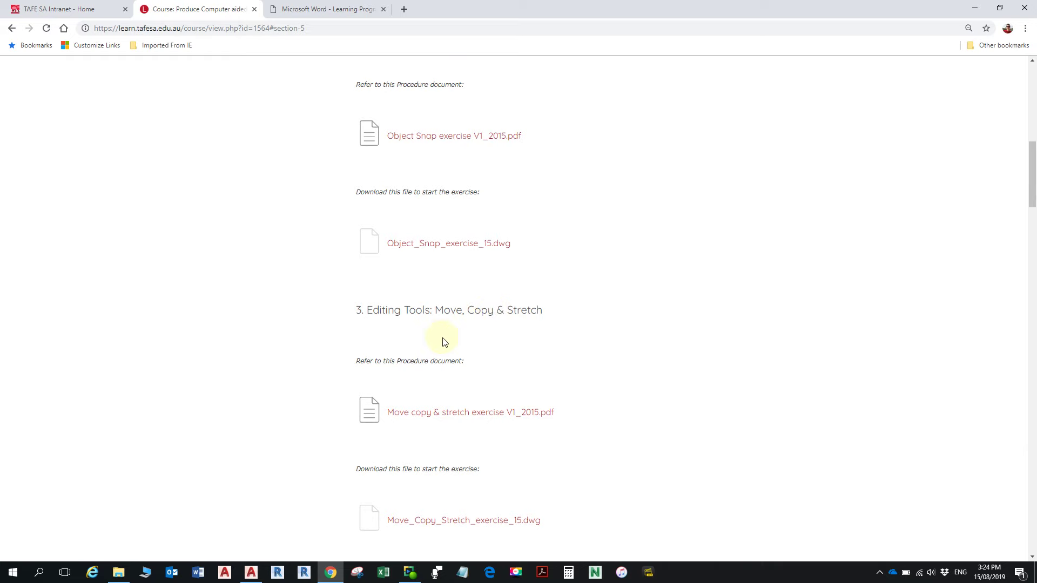
pyautogui.scroll(-3, 456, 340)
pyautogui.keyDown('ctrl'); pyautogui.scroll(4, 457, 335); pyautogui.keyUp('ctrl')
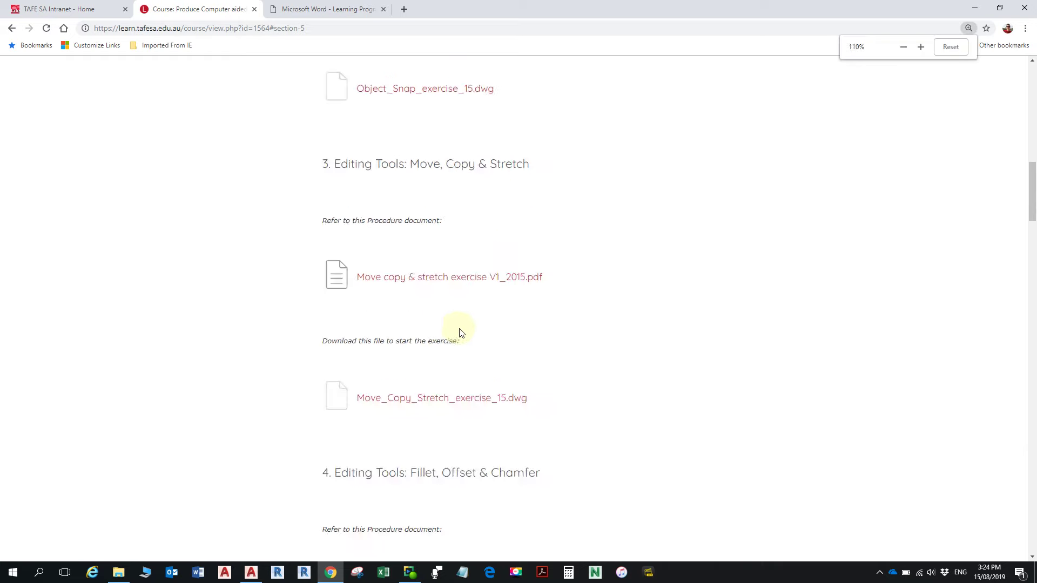
pyautogui.scroll(-1, 459, 340)
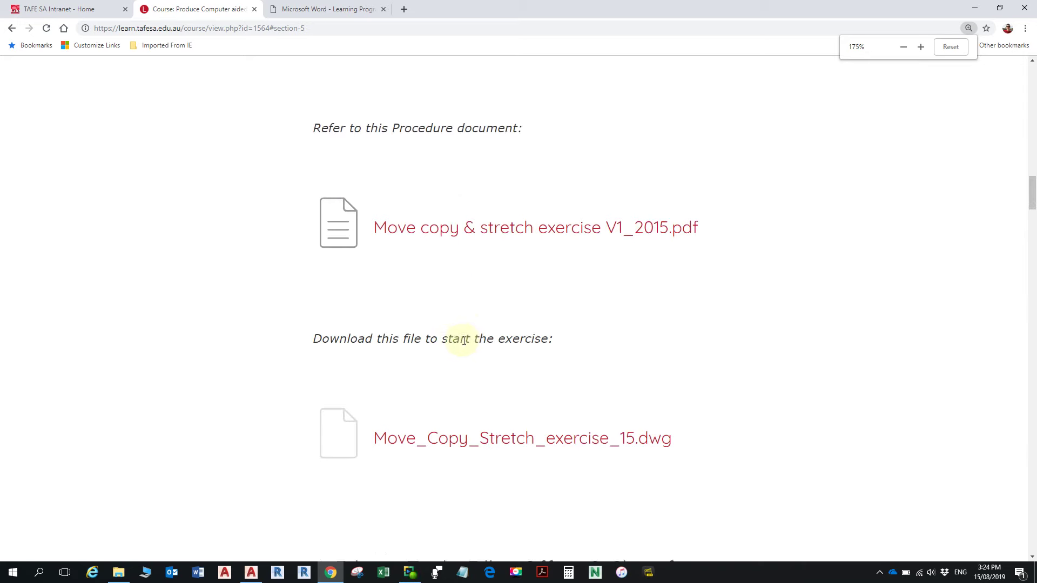
pyautogui.scroll(-2, 507, 346)
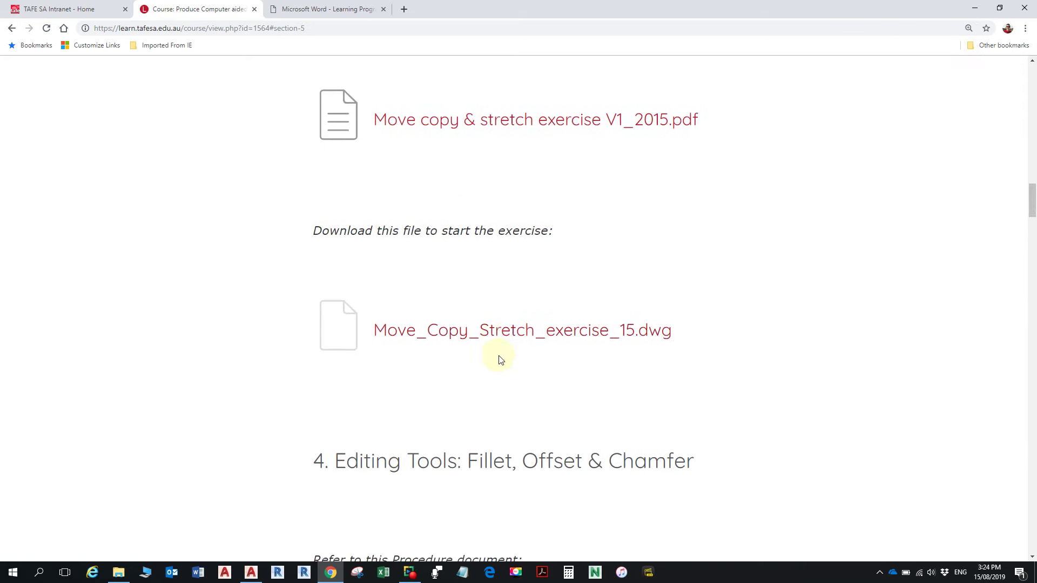
pyautogui.click(522, 336)
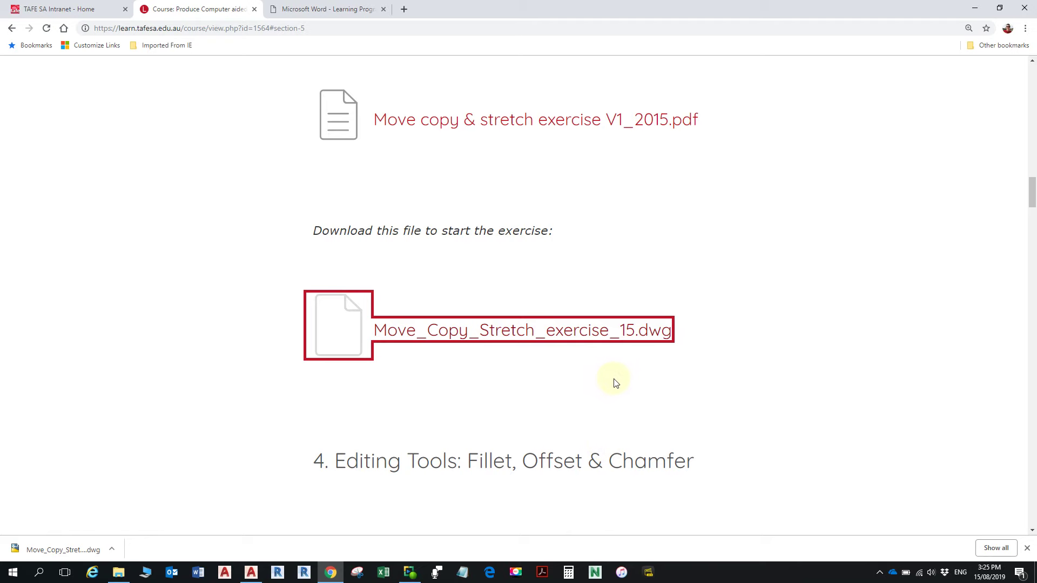
# Switch to AutoCAD 2019, open Move_Copy_Stretch_exercise_15 (1).dwg from the Downloads folder and dismiss the borrowed licence reminder
pyautogui.click(251, 572)
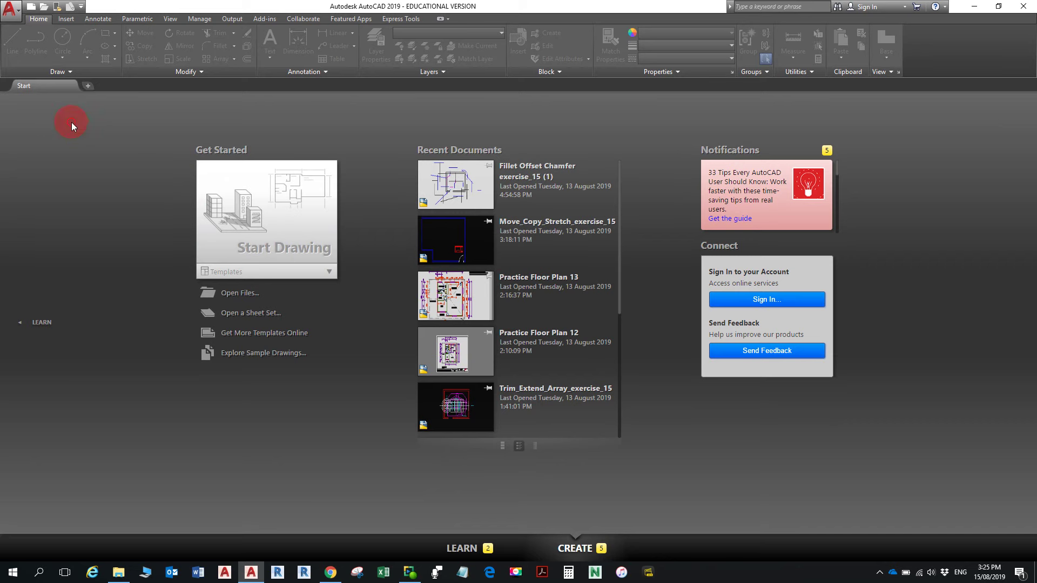
pyautogui.click(43, 6)
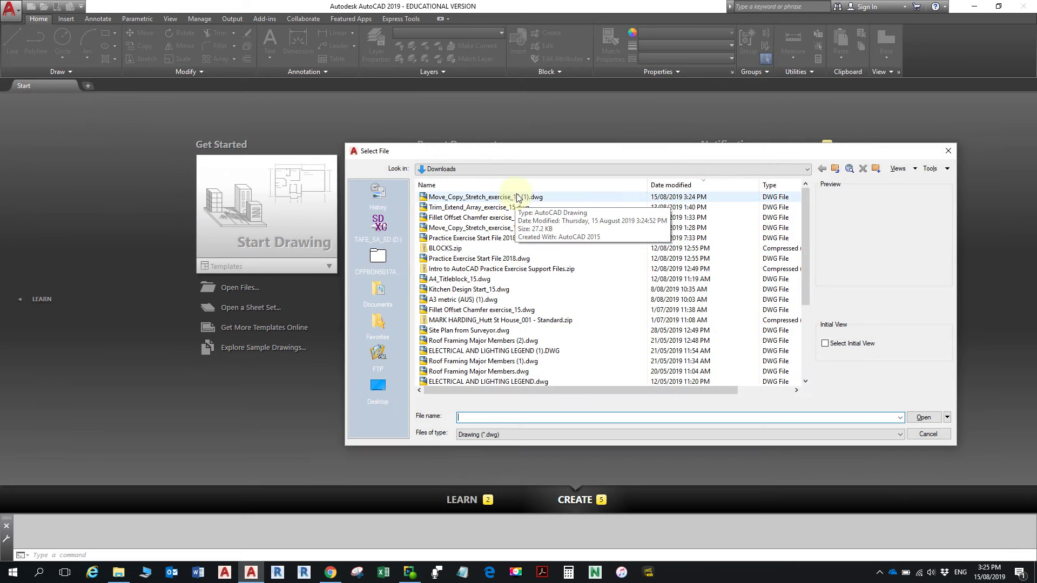
pyautogui.click(520, 197)
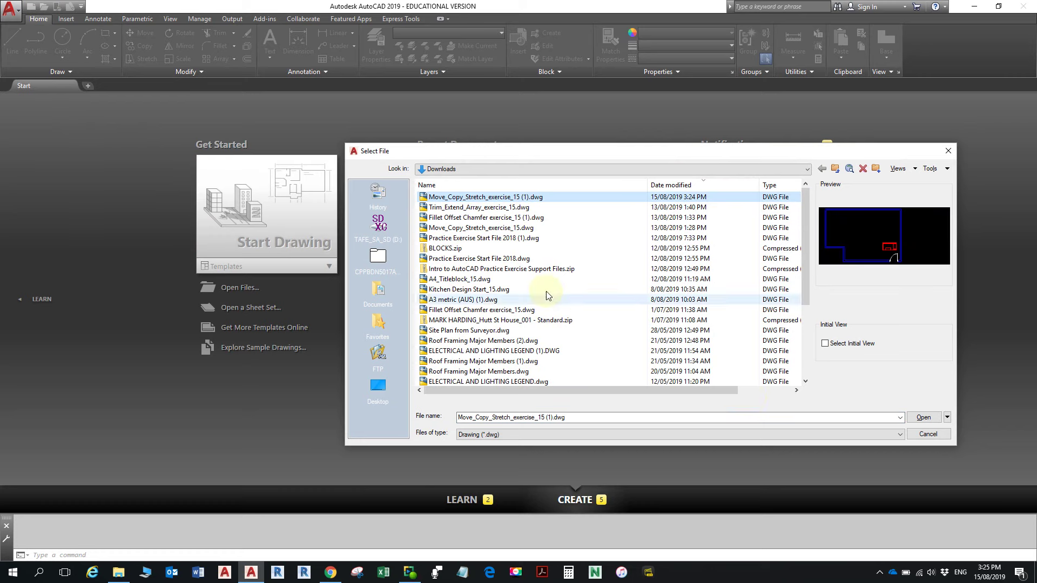
pyautogui.click(922, 418)
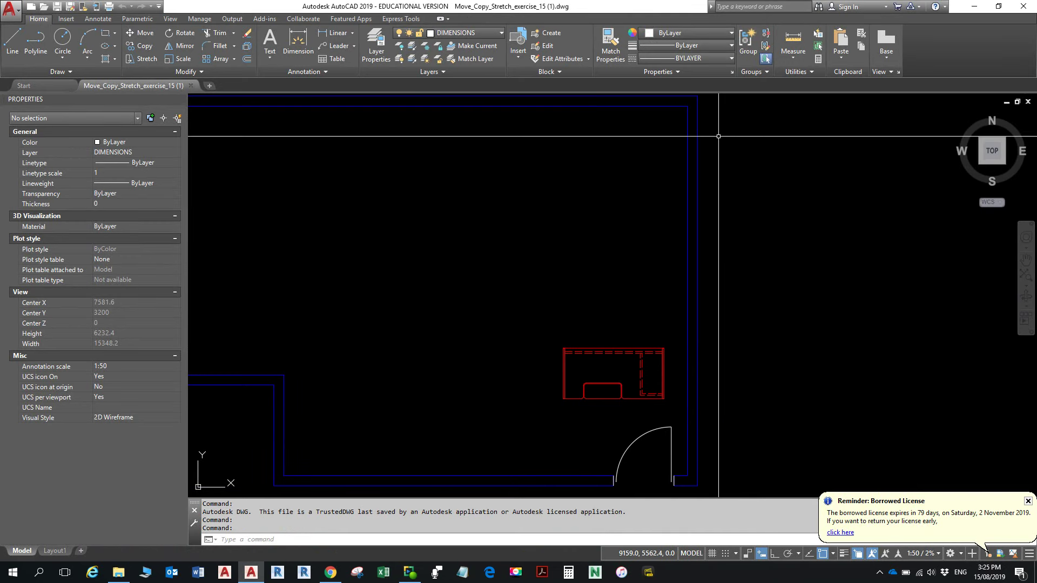
pyautogui.click(1027, 501)
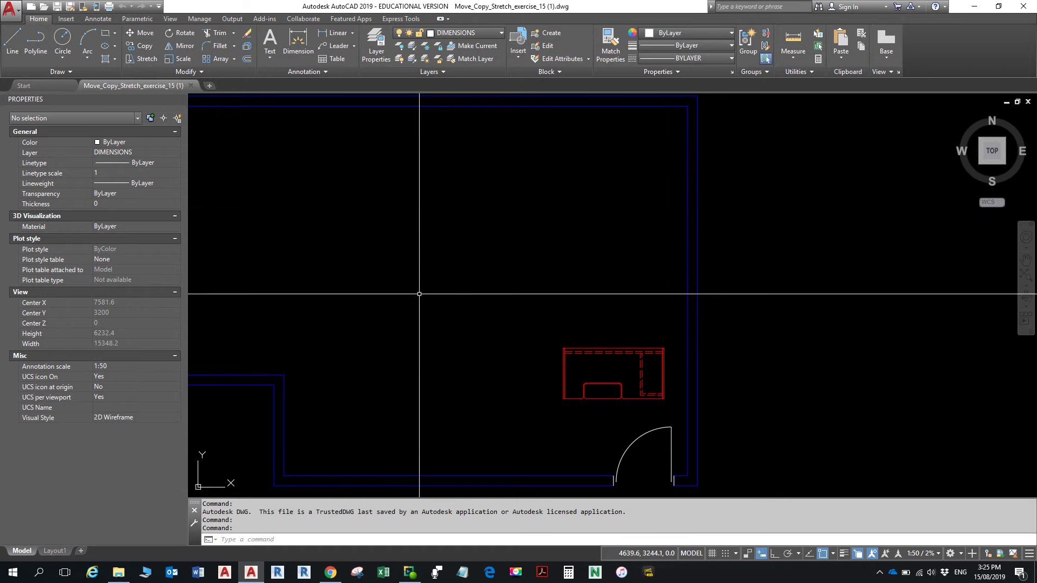
# Toggle the Properties palette off and on, leaving it closed to enlarge the drawing area
pyautogui.hotkey('ctrl', '1')
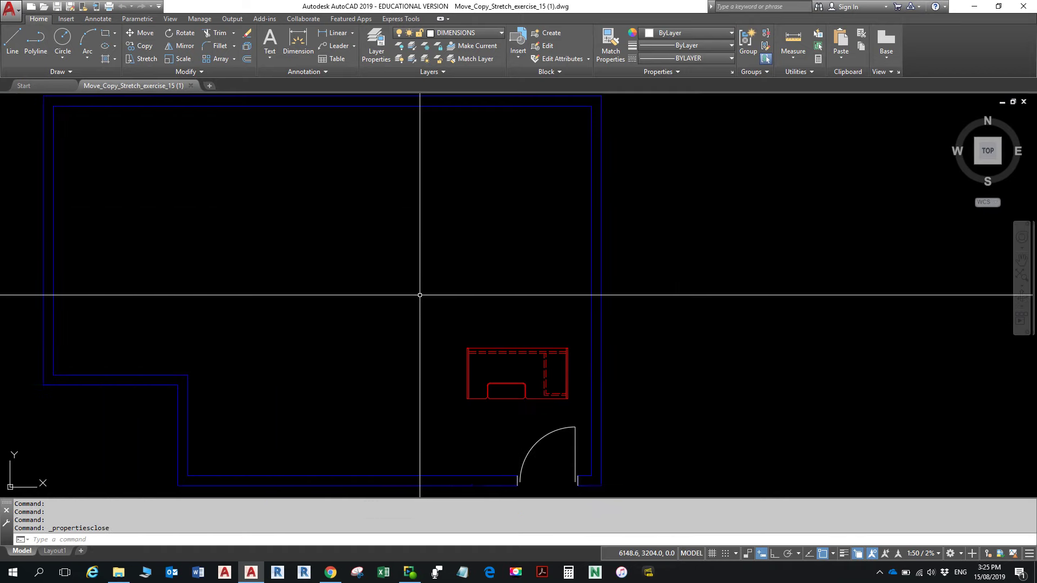
pyautogui.hotkey('ctrl', '1')
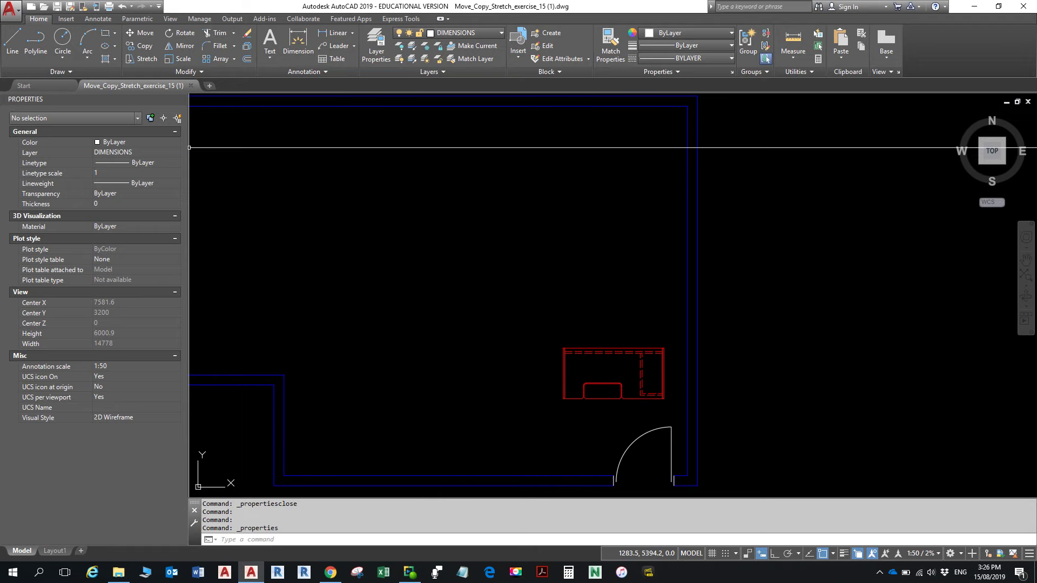
pyautogui.hotkey('ctrl', '1')
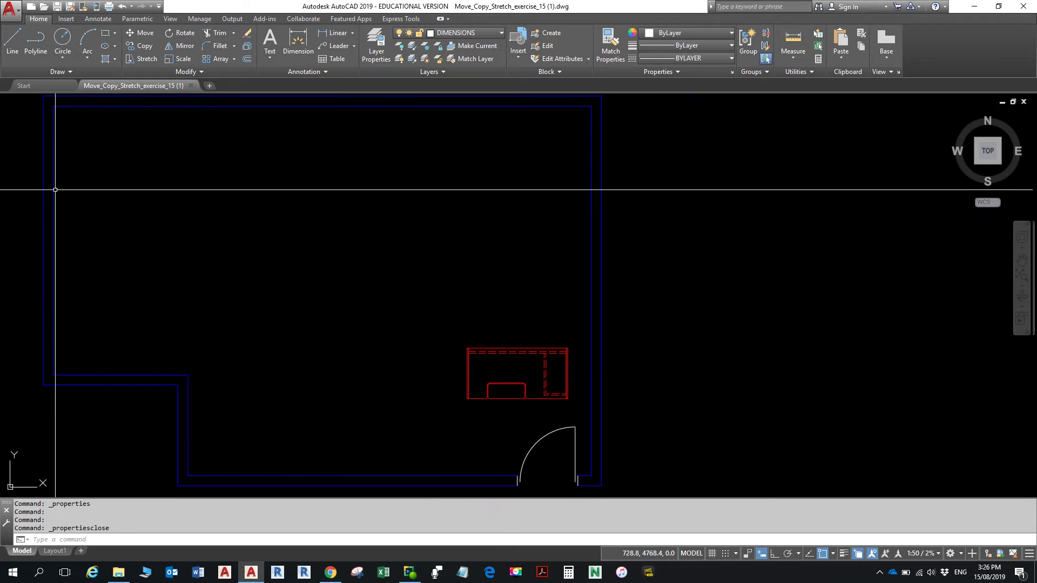
# Open the Properties palette for the inner wall polyline
pyautogui.click(54, 189)
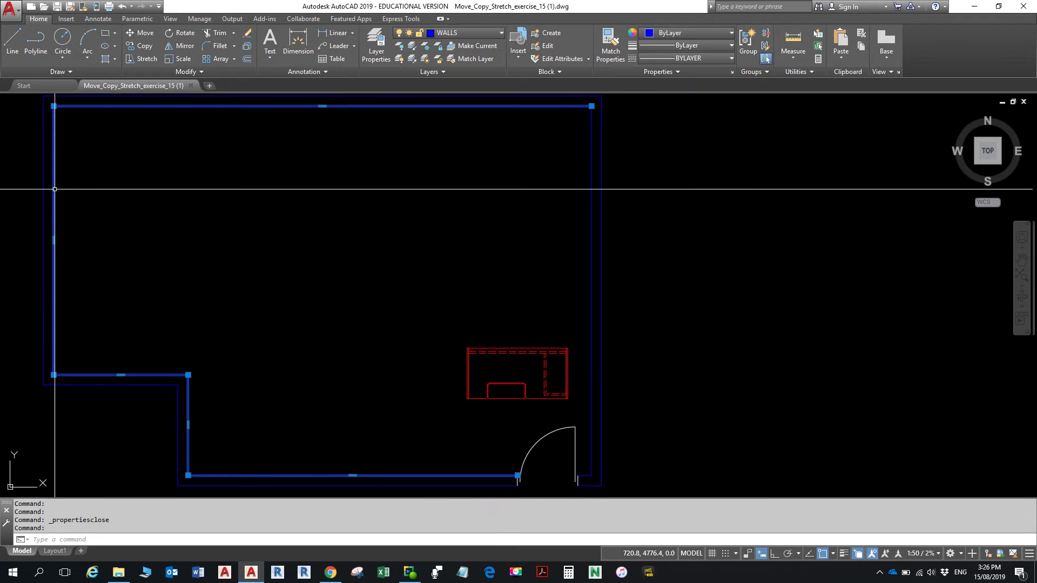
pyautogui.rightClick(55, 189)
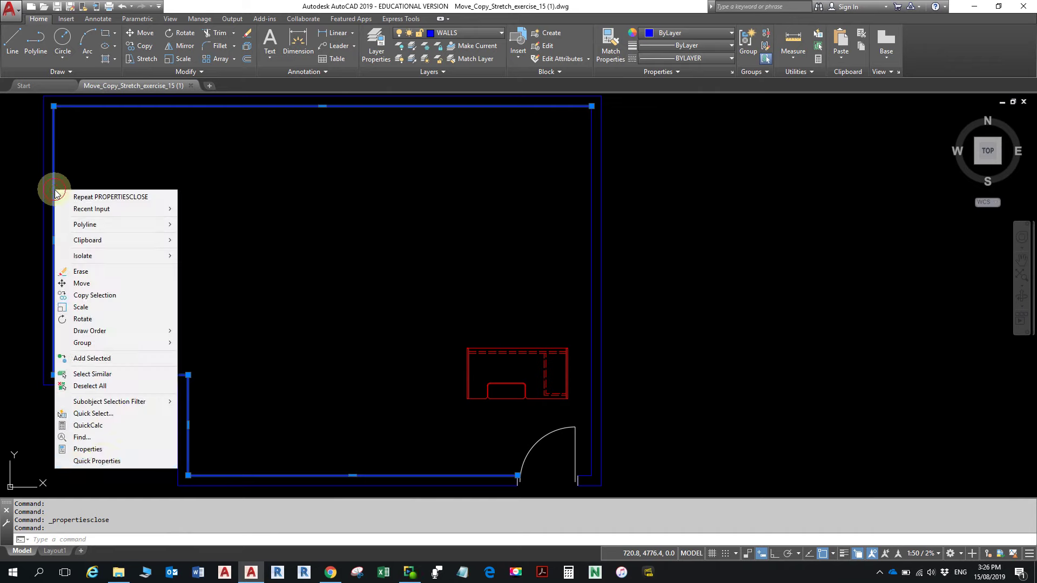
pyautogui.click(103, 449)
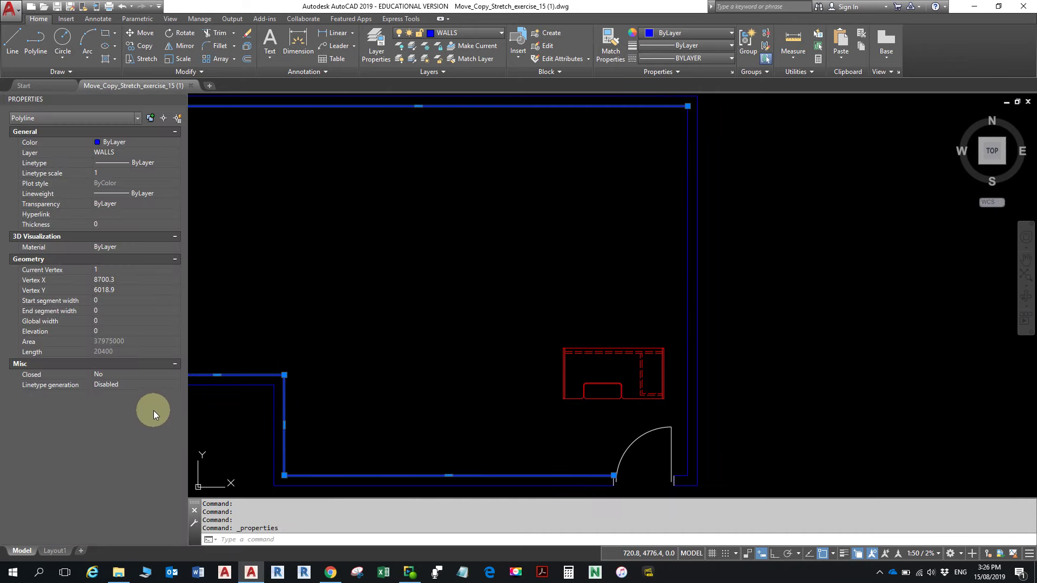
# Close the Properties palette and bring it back with the wall polyline still selected
pyautogui.click(169, 19)
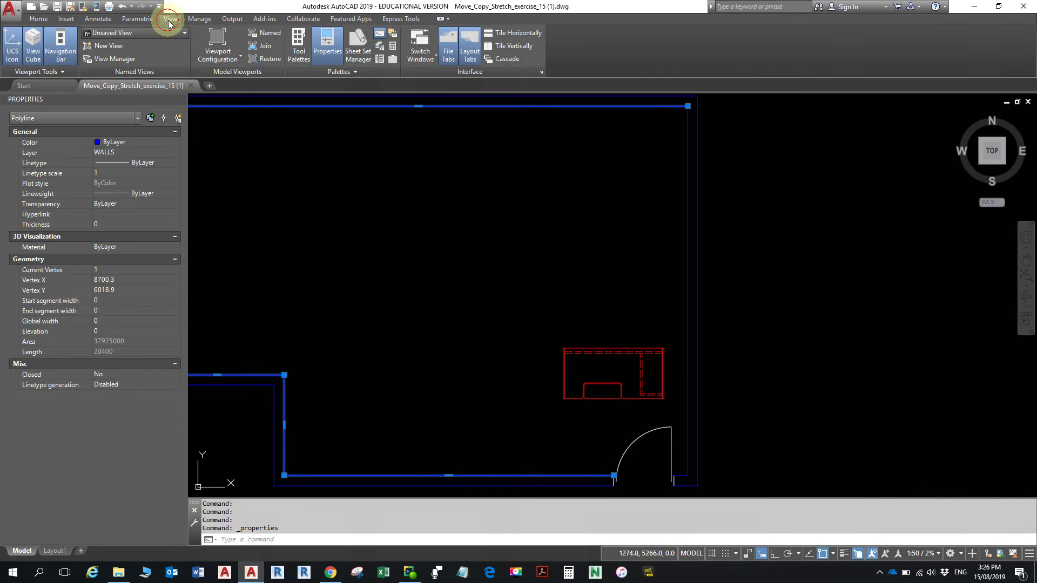
pyautogui.click(327, 46)
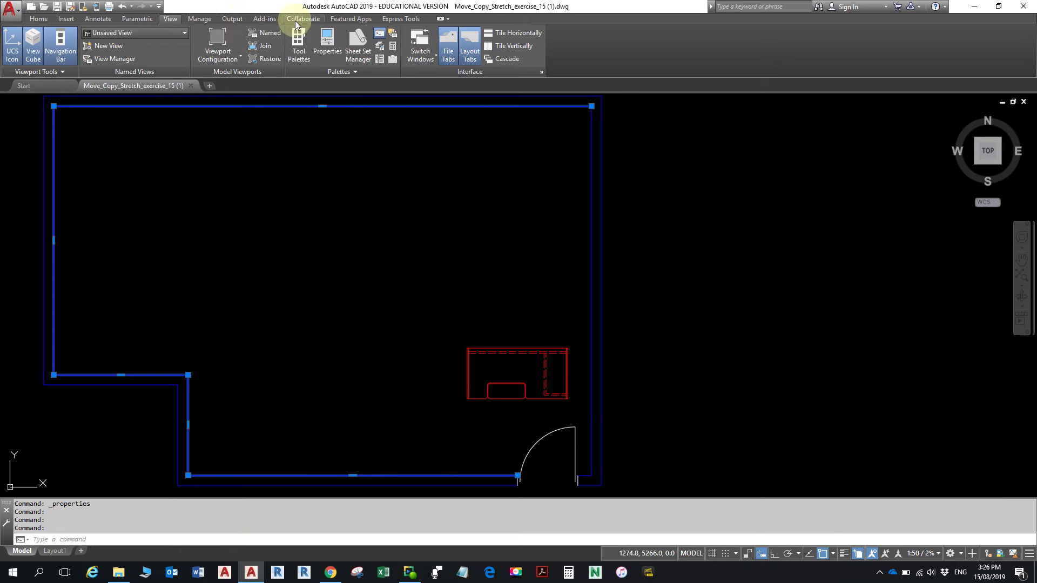
pyautogui.click(327, 48)
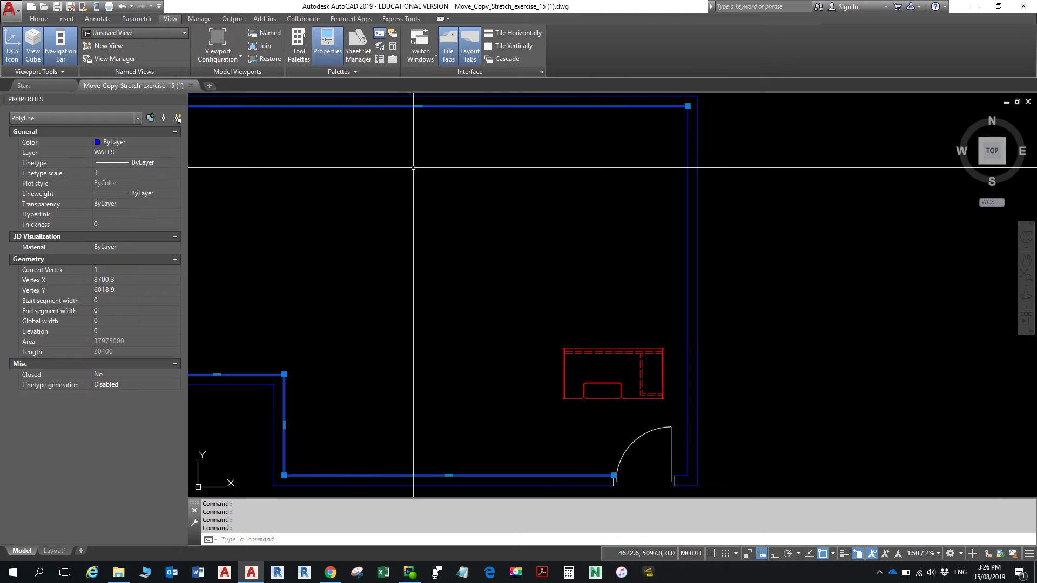
# Clear the wall selection and practise panning and zooming around the floor plan, finishing with a zoom to the drawing extents
pyautogui.moveTo(419, 201); pyautogui.dragTo(531, 209, button='middle')
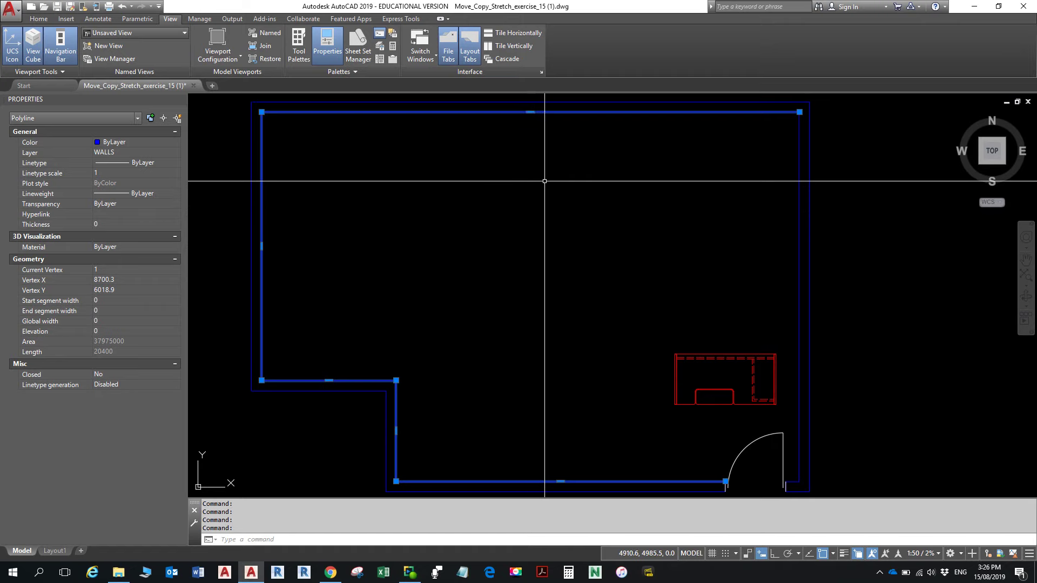
pyautogui.press('Escape')
pyautogui.press('Escape')
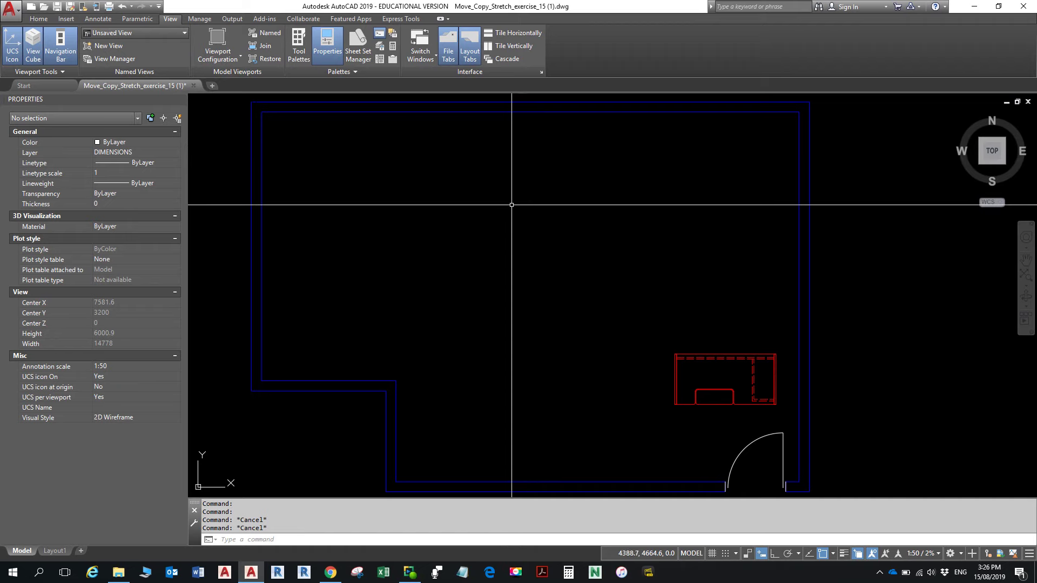
pyautogui.scroll(-2, 513, 210)
pyautogui.moveTo(522, 221)
pyautogui.mouseDown(button='middle')
pyautogui.moveTo(546, 264)
pyautogui.moveTo(565, 270)
pyautogui.mouseUp(button='middle')
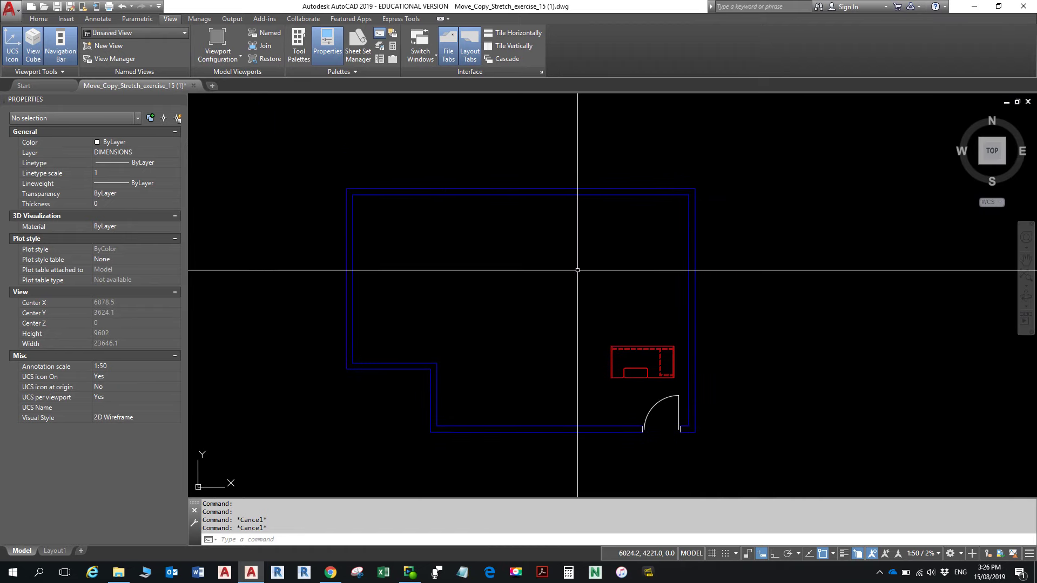
pyautogui.click(663, 277)
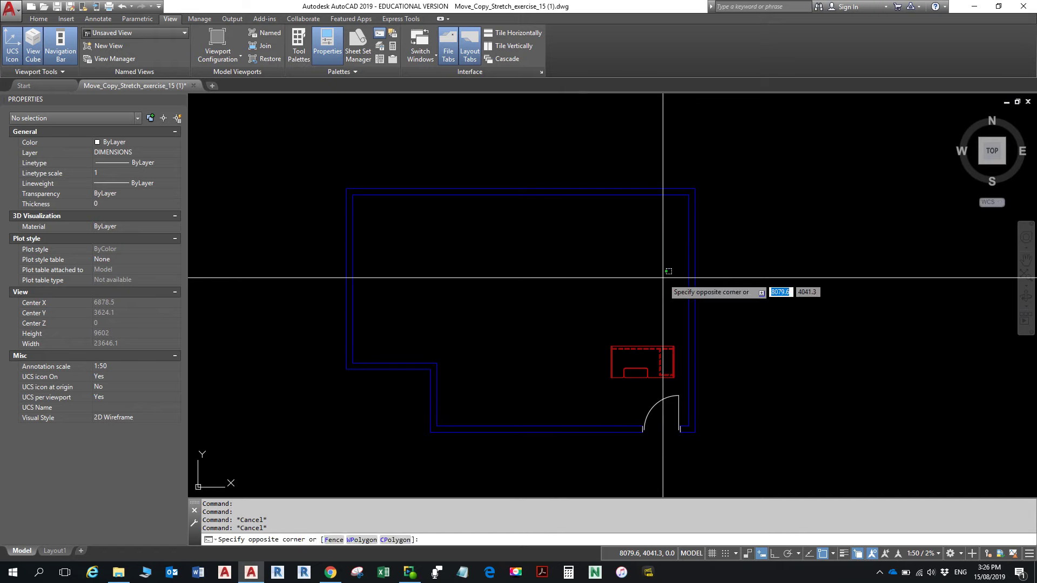
pyautogui.click(663, 278)
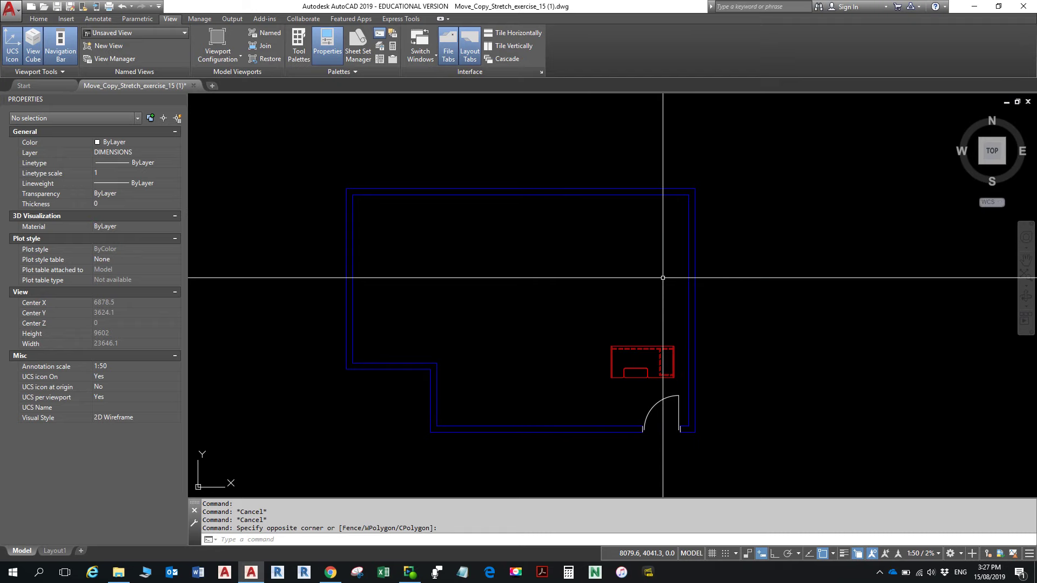
pyautogui.moveTo(707, 301)
pyautogui.mouseDown(button='middle')
pyautogui.moveTo(651, 284)
pyautogui.moveTo(630, 261)
pyautogui.mouseUp(button='middle')
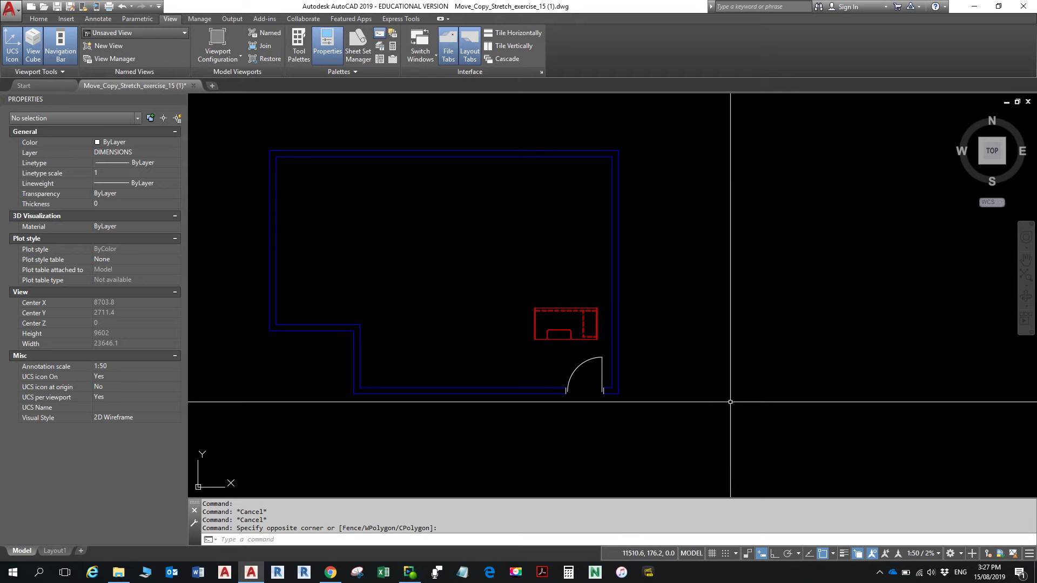
pyautogui.scroll(10, 706, 416)
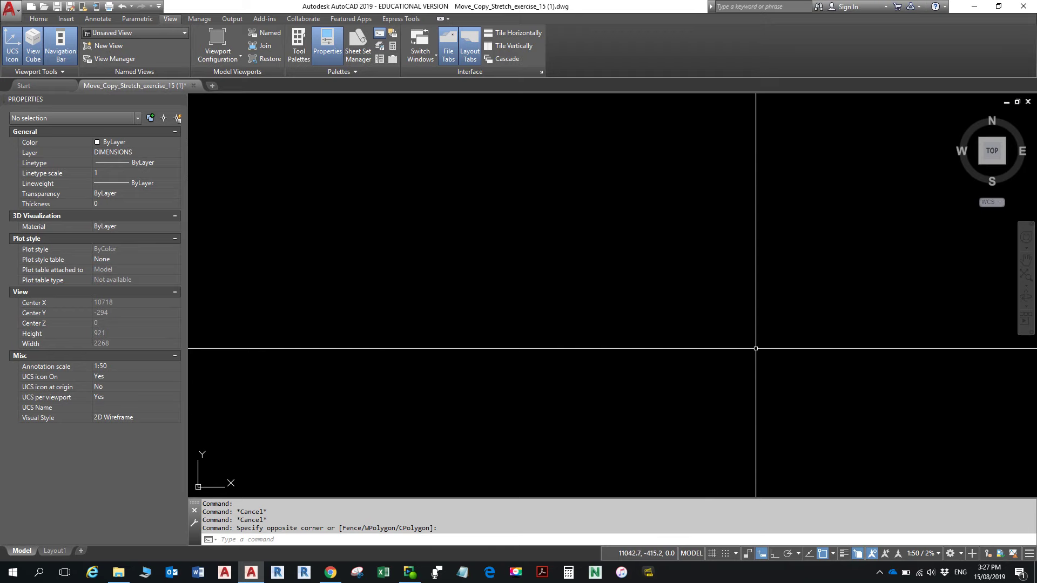
pyautogui.middleClick(908, 369)
pyautogui.middleClick(909, 368)
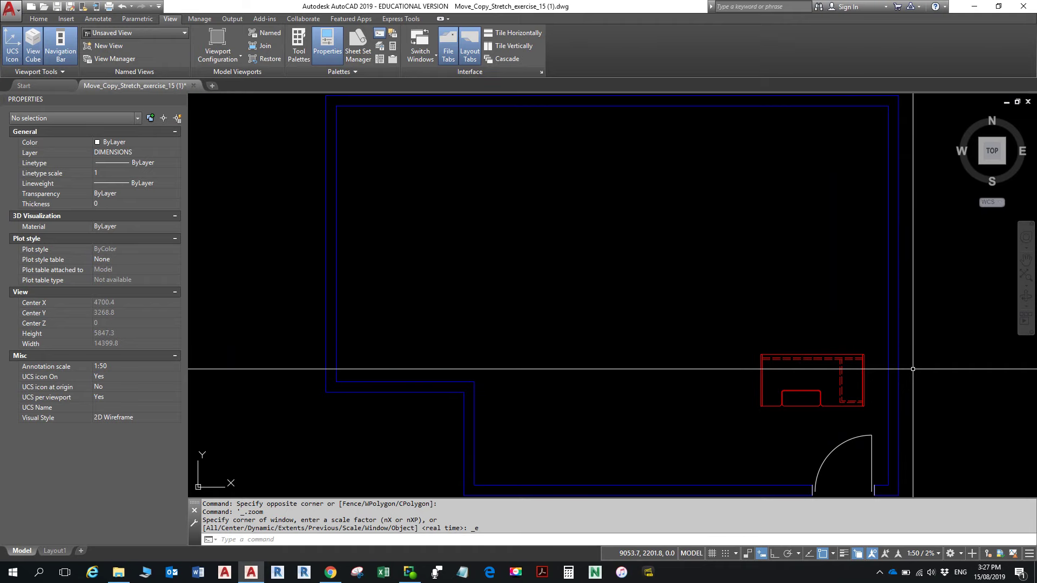
# Turn Snap mode on
pyautogui.press('Escape')
pyautogui.press('alt')
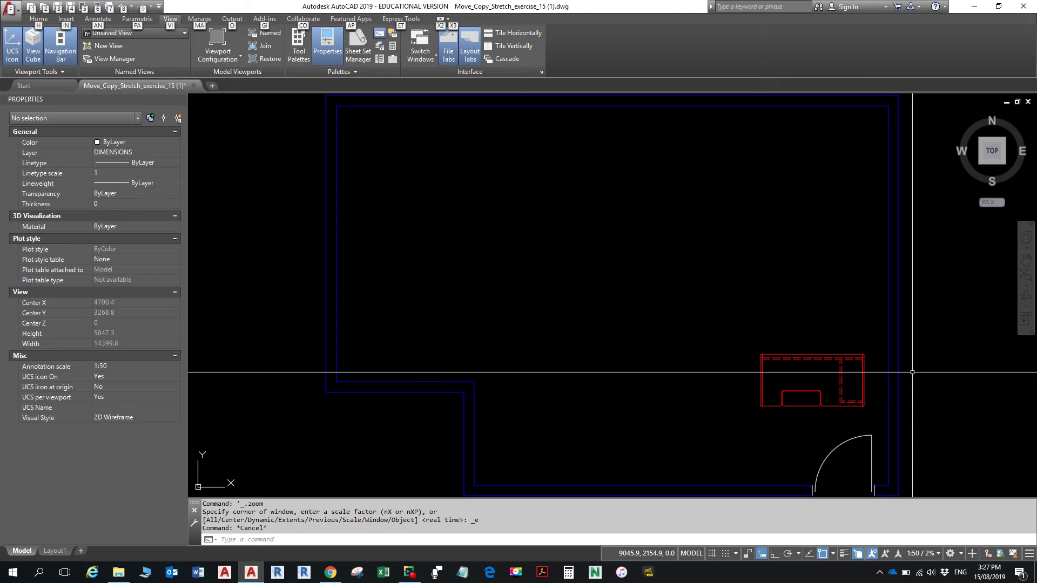
pyautogui.press('F9')
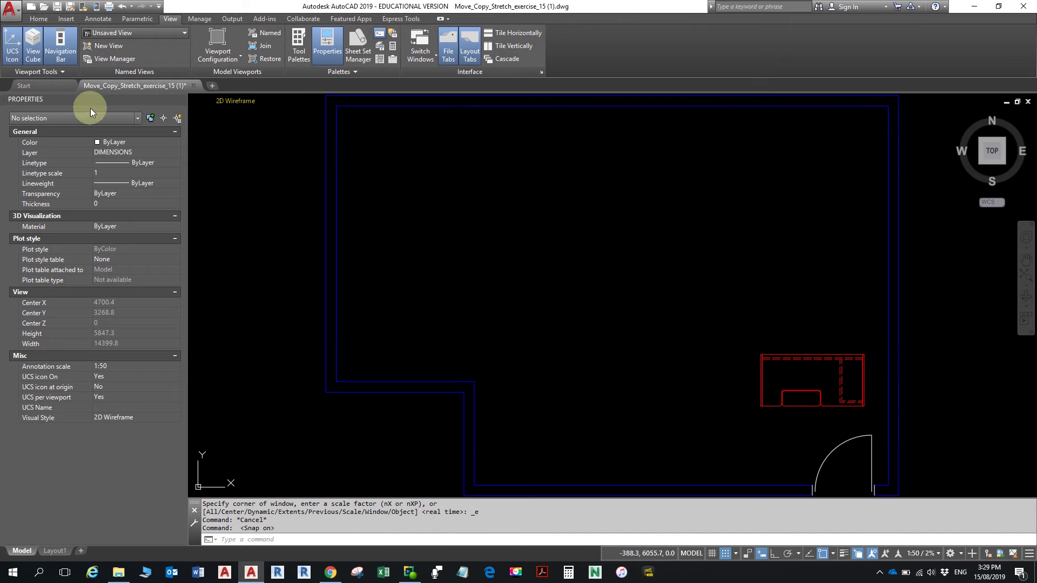
# Look at the Layout1 paper space sheet and return to model space
pyautogui.click(51, 22)
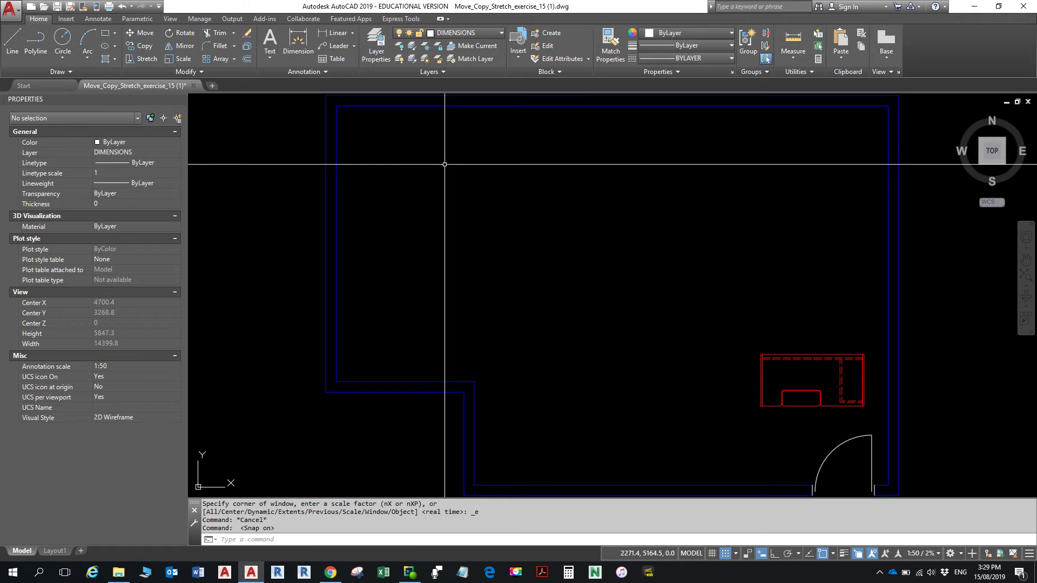
pyautogui.moveTo(60, 550)
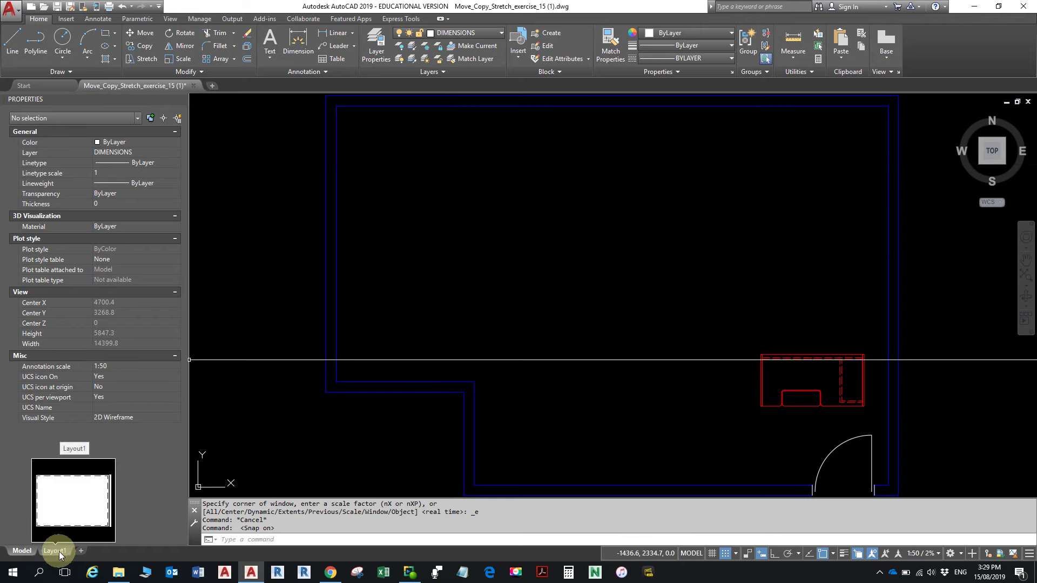
pyautogui.click(60, 551)
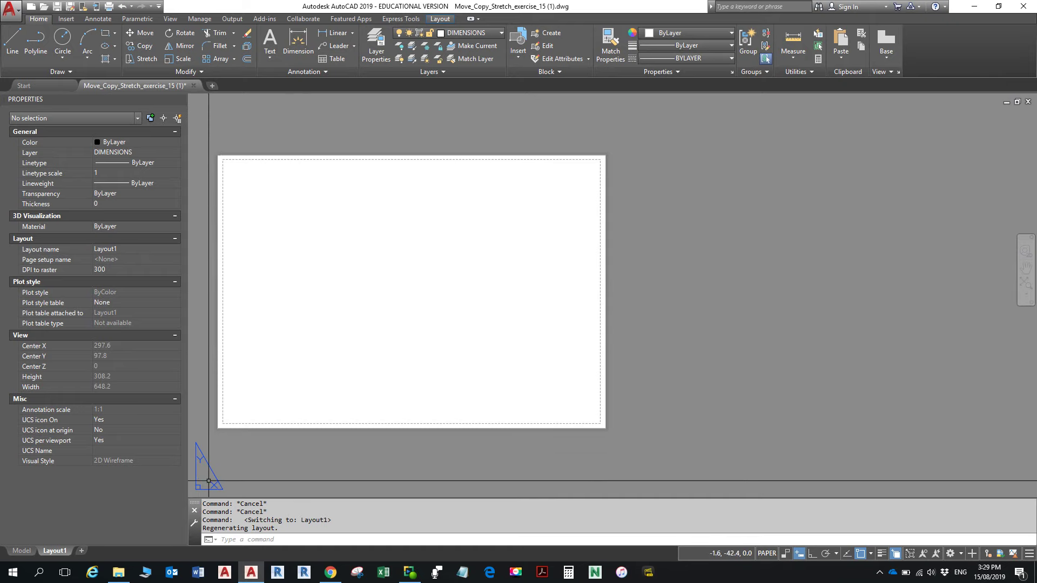
pyautogui.click(22, 551)
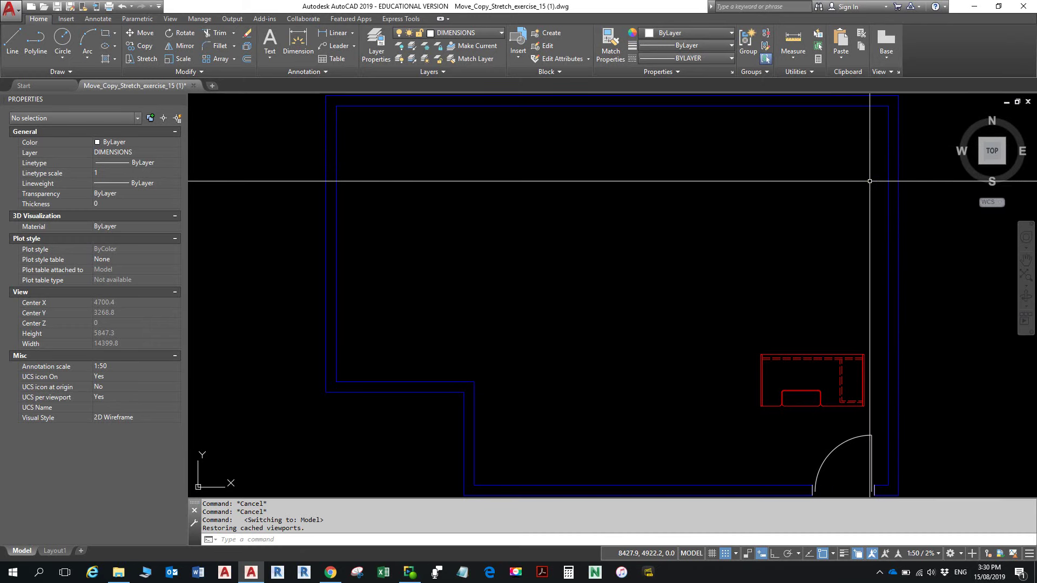
# Change the colour of the WALLS layer to yellow and clear the wall selection
pyautogui.click(498, 32)
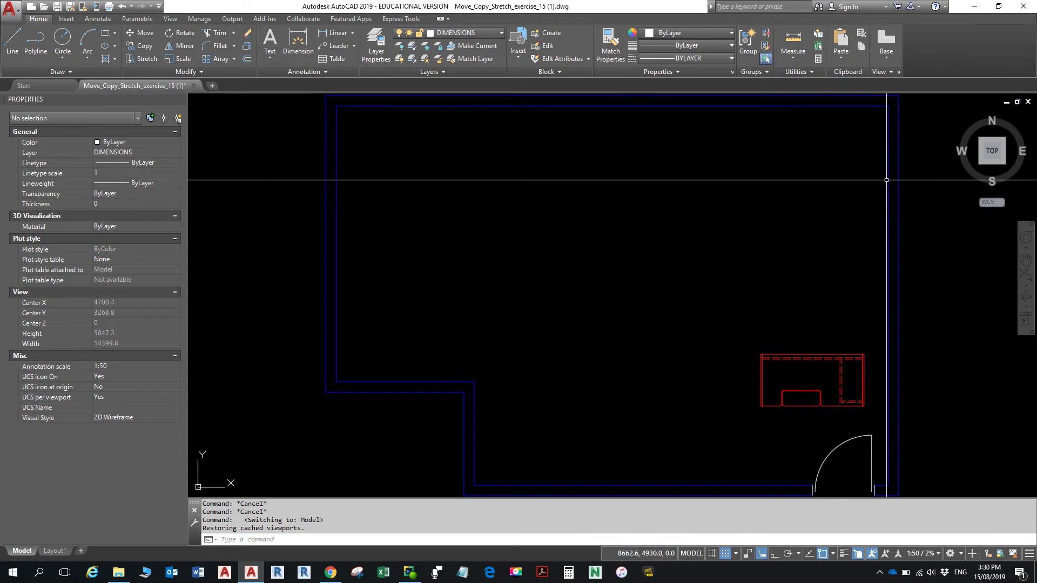
pyautogui.click(888, 179)
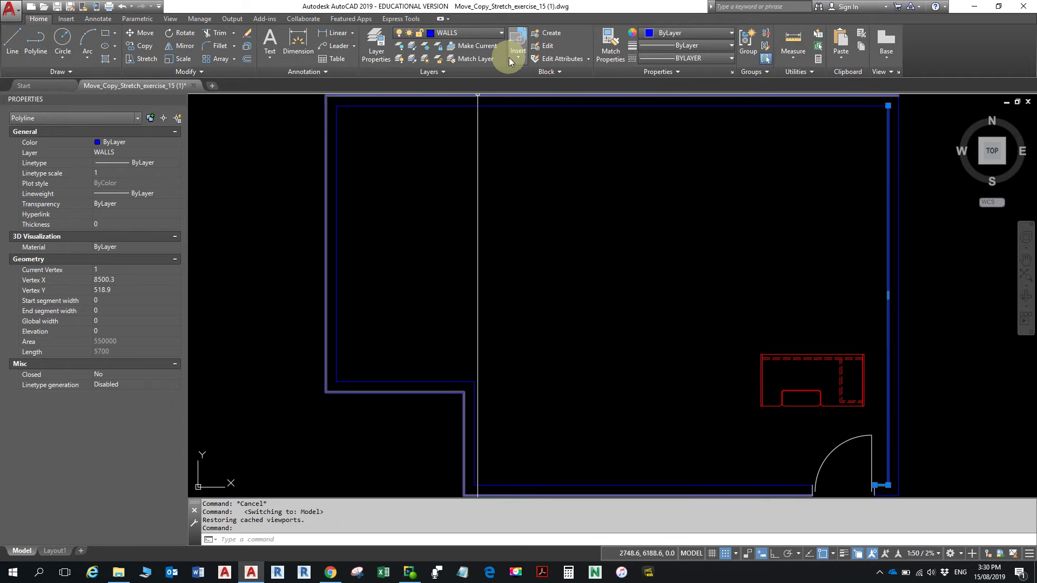
pyautogui.click(482, 35)
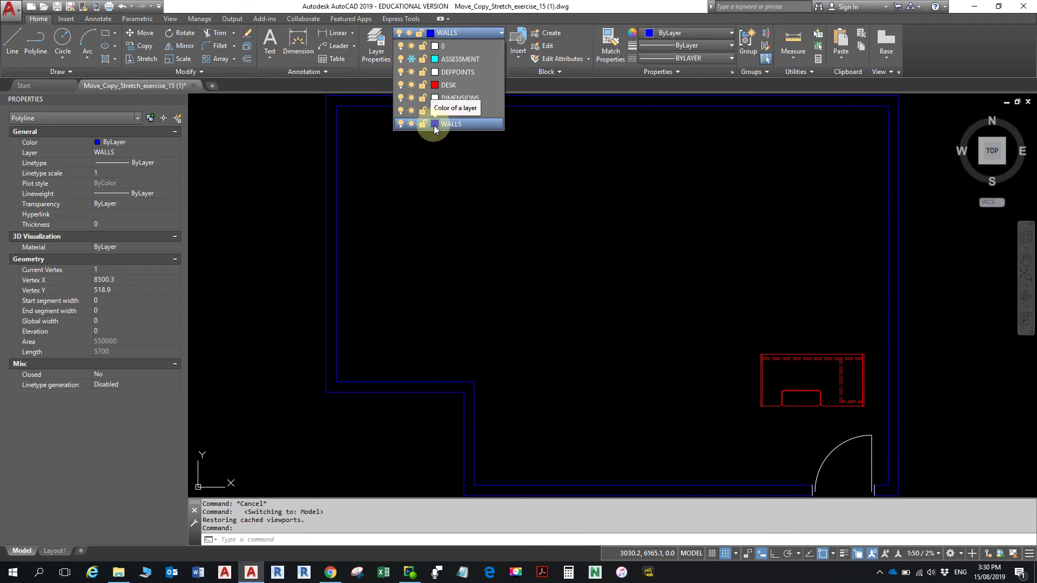
pyautogui.click(434, 125)
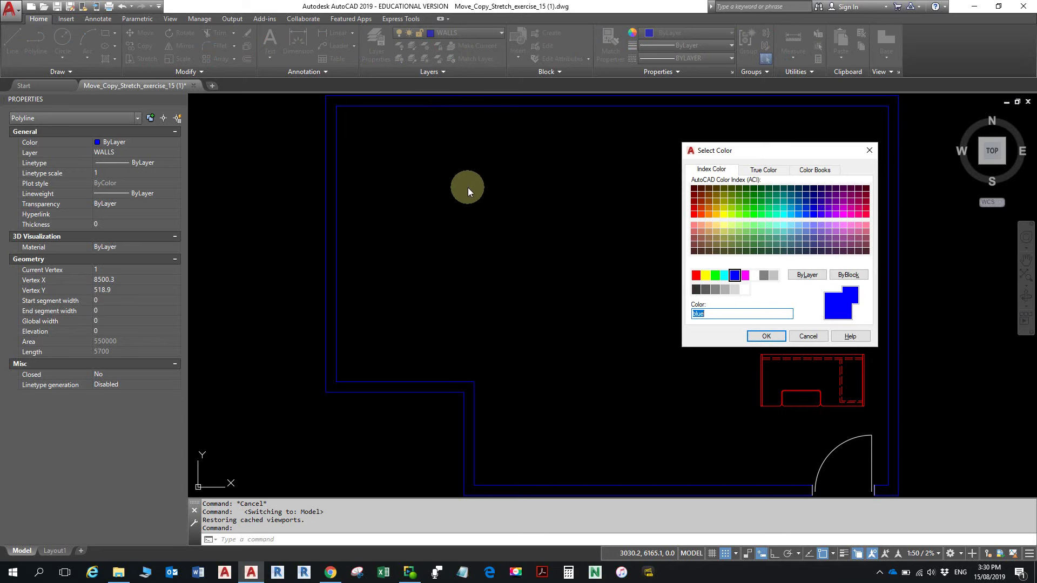
pyautogui.click(705, 276)
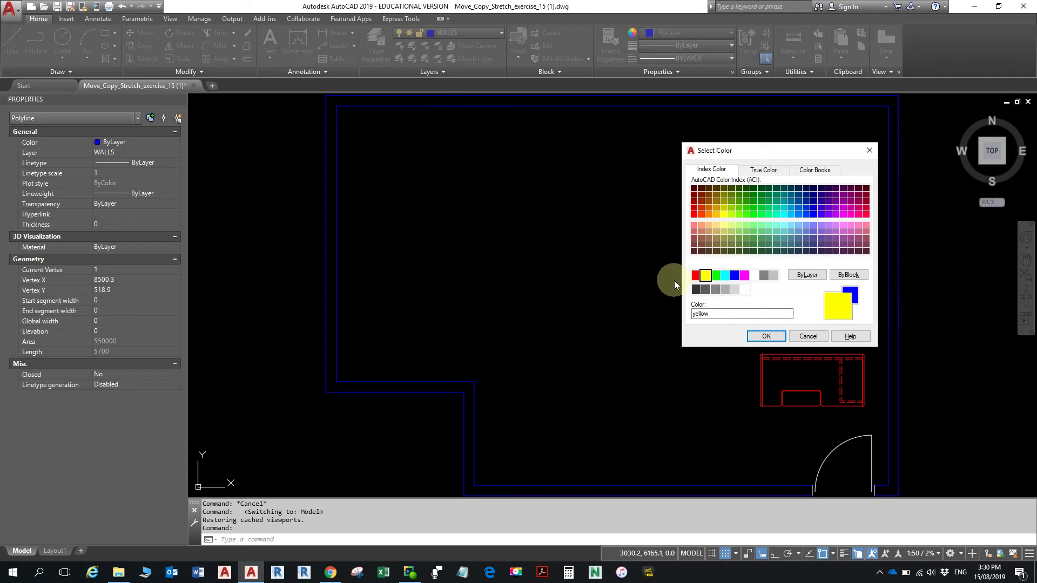
pyautogui.click(766, 334)
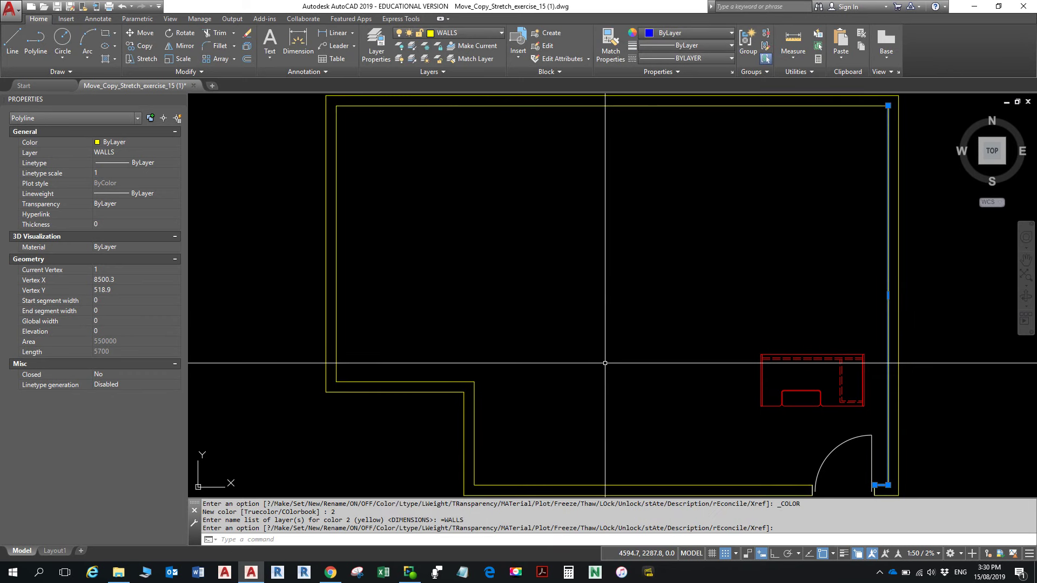
pyautogui.press('Escape')
pyautogui.press('Escape')
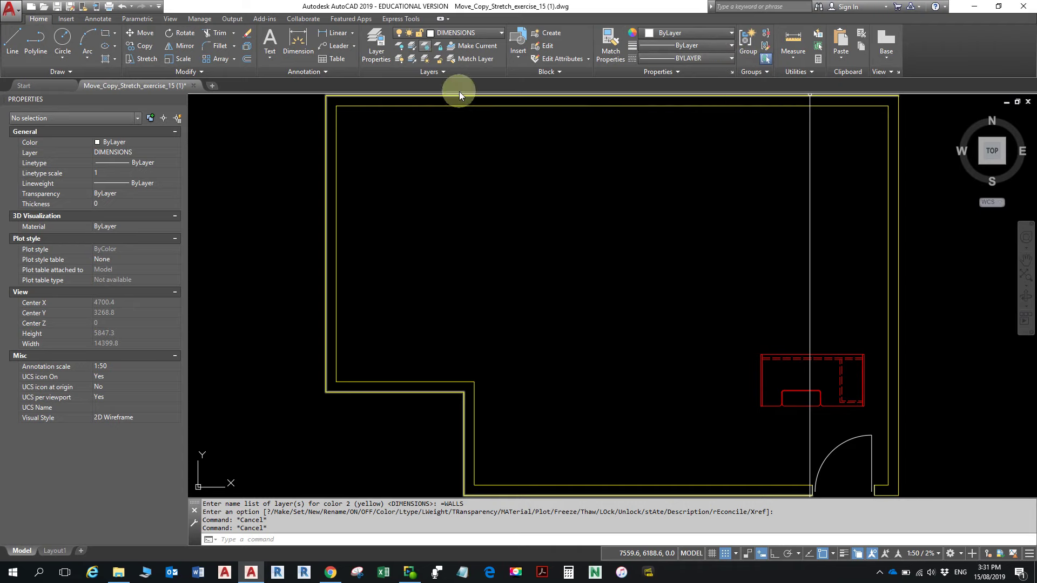
pyautogui.press('Escape')
pyautogui.press('Escape')
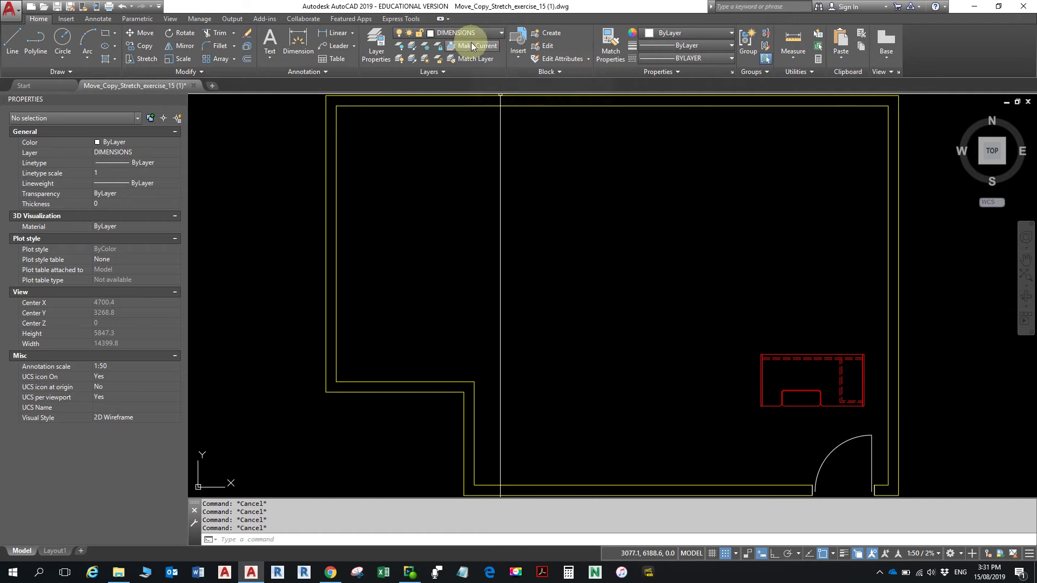
# Set the current object colour to red 237,31,36 and draw a freehand six-segment zigzag with the Line tool inside the room
pyautogui.click(728, 32)
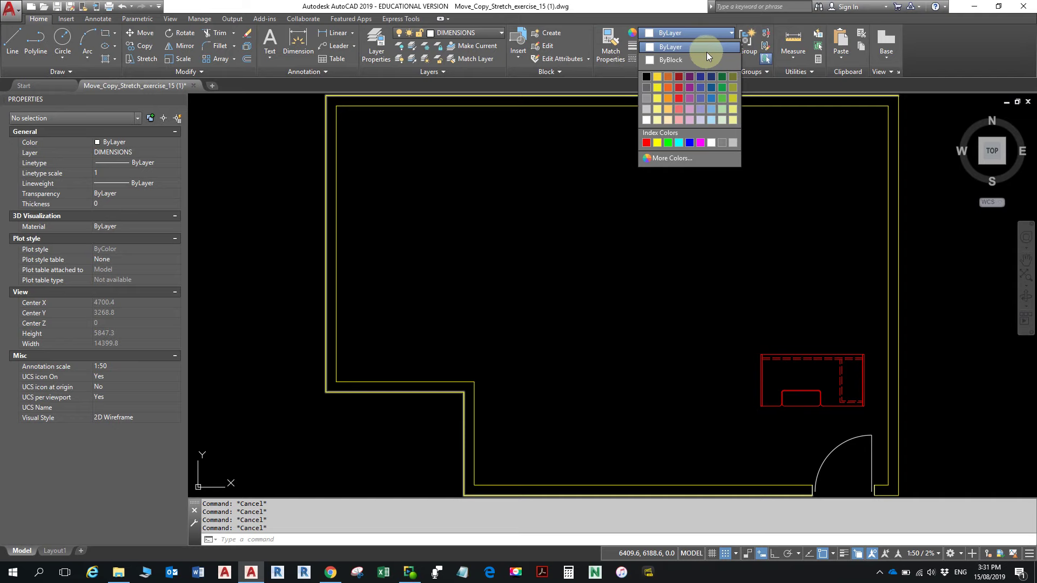
pyautogui.click(680, 98)
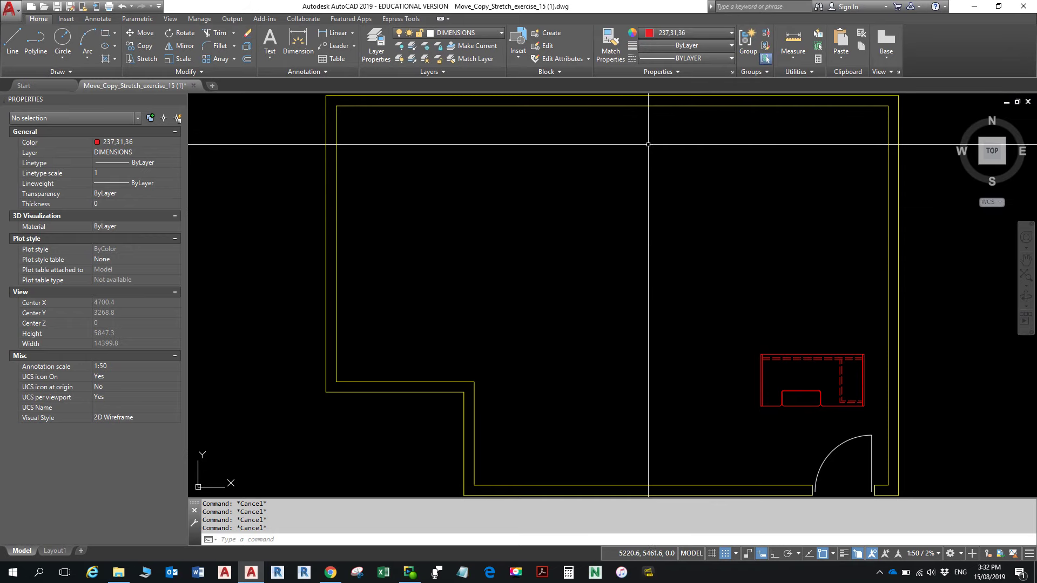
pyautogui.click(18, 47)
pyautogui.click(495, 258)
pyautogui.click(554, 207)
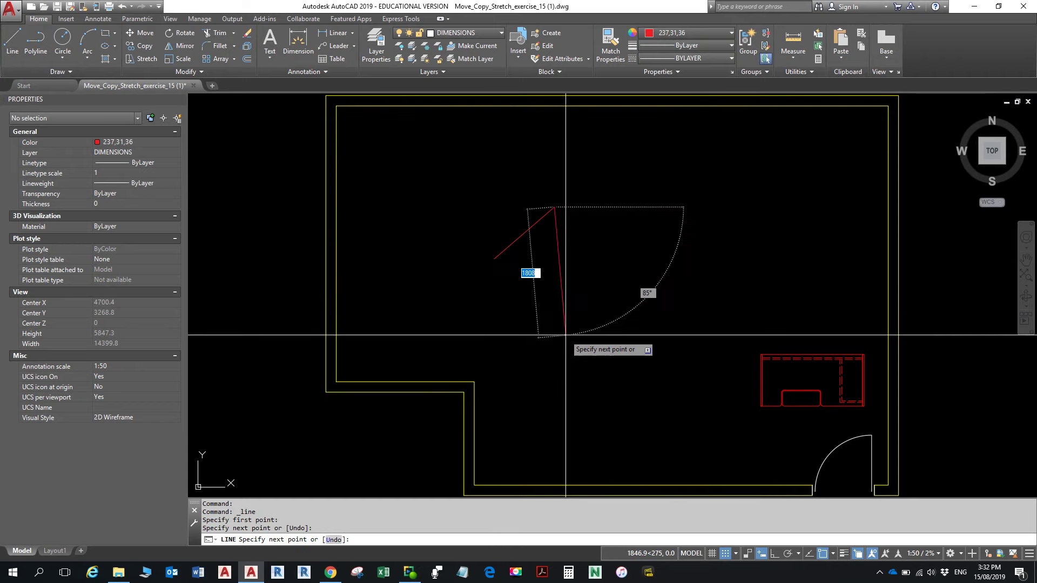
pyautogui.click(565, 334)
pyautogui.click(674, 216)
pyautogui.click(751, 250)
pyautogui.click(832, 240)
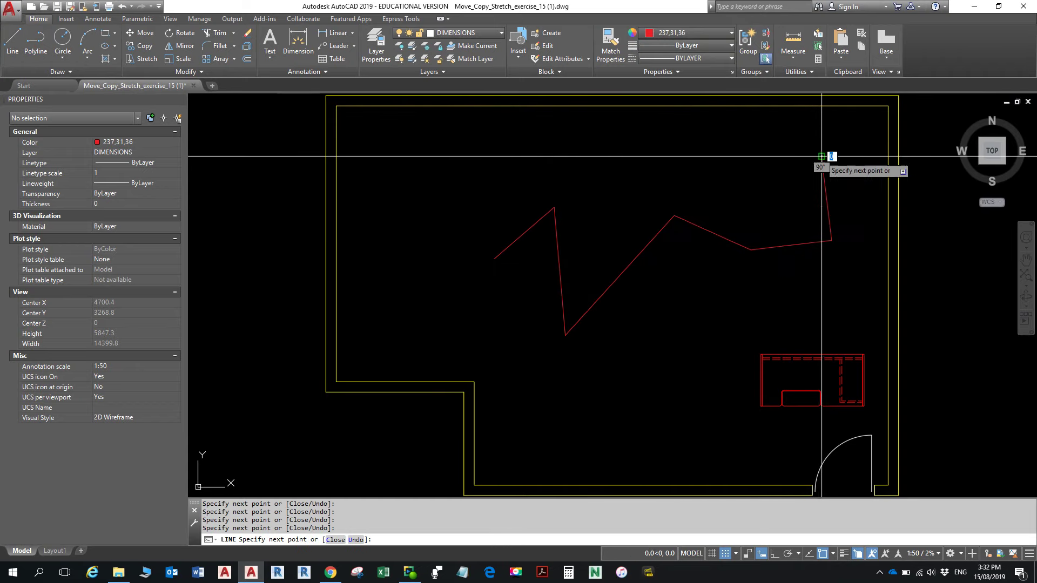
pyautogui.click(822, 157)
pyautogui.press('Escape')
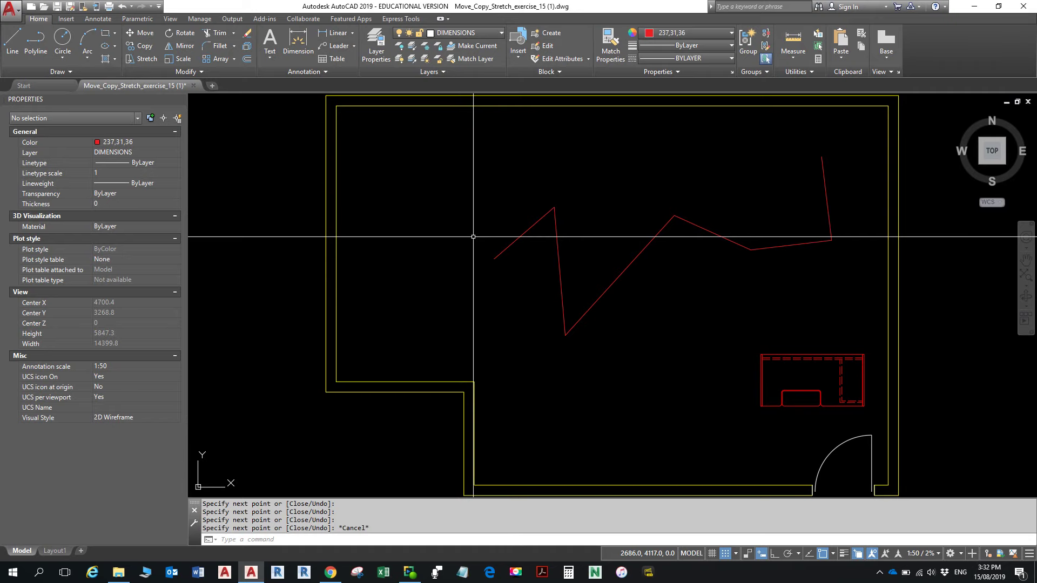
# Change the colour of all six zigzag lines to yellow 241,235,31 and clear the selection
pyautogui.click(826, 208)
pyautogui.click(810, 242)
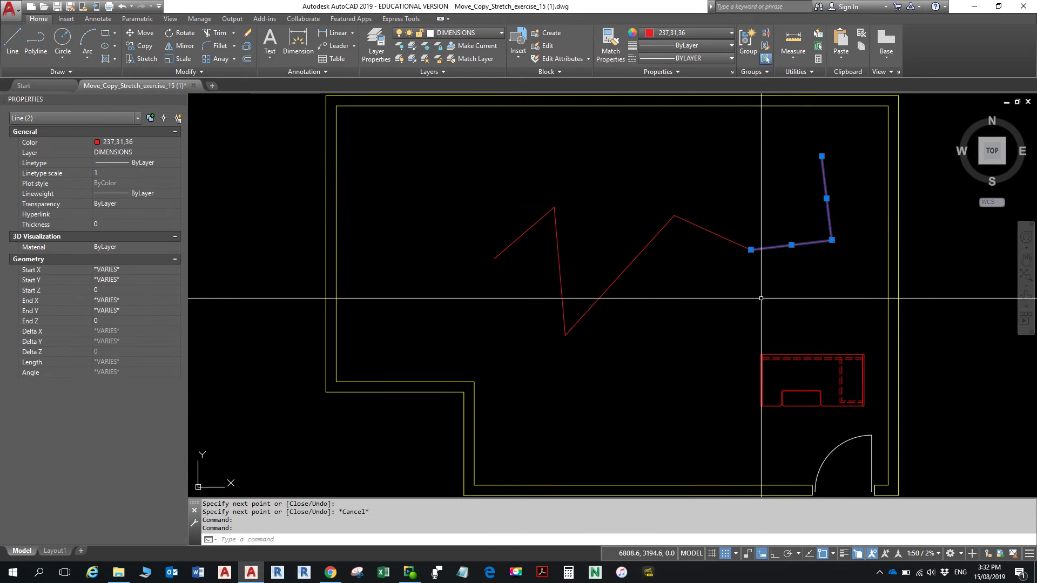
pyautogui.click(775, 315)
pyautogui.click(528, 186)
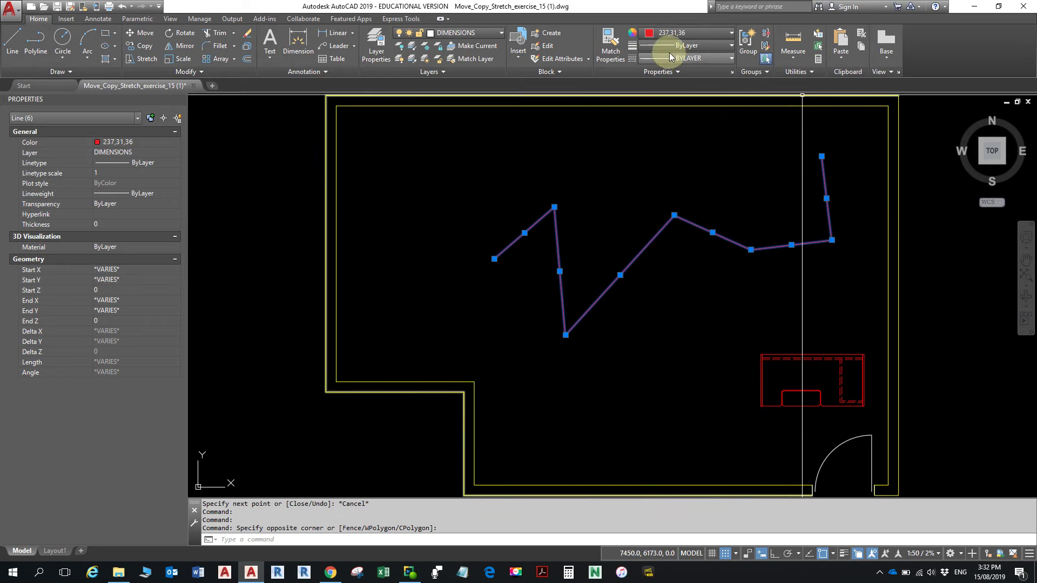
pyautogui.click(705, 36)
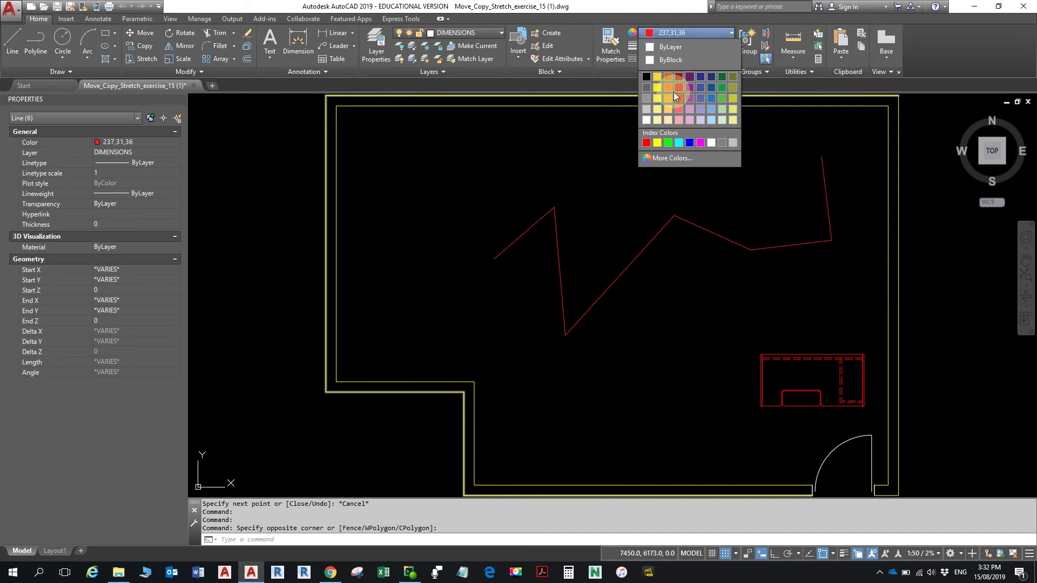
pyautogui.click(657, 88)
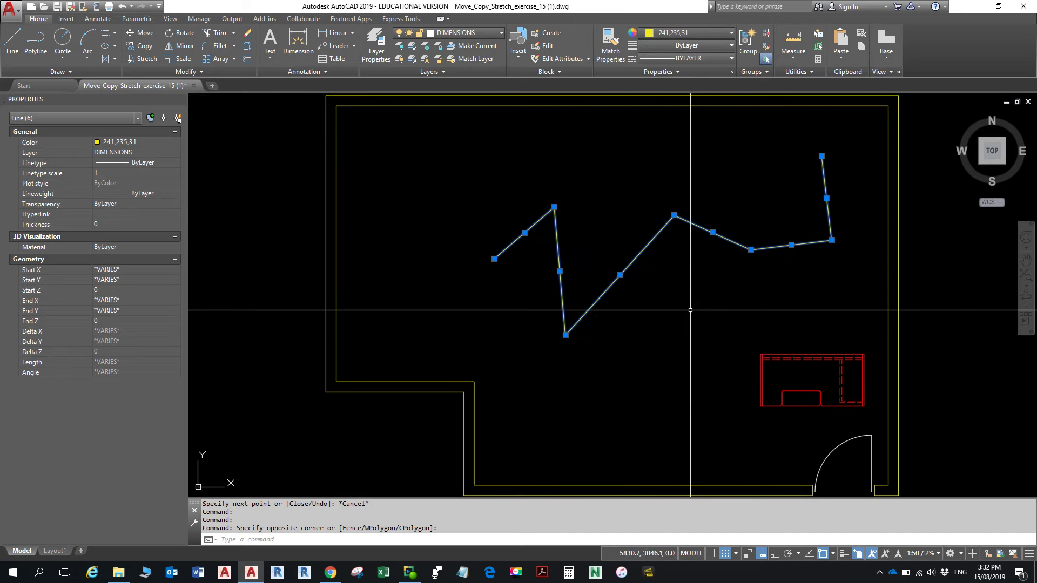
pyautogui.press('Escape')
pyautogui.press('Escape')
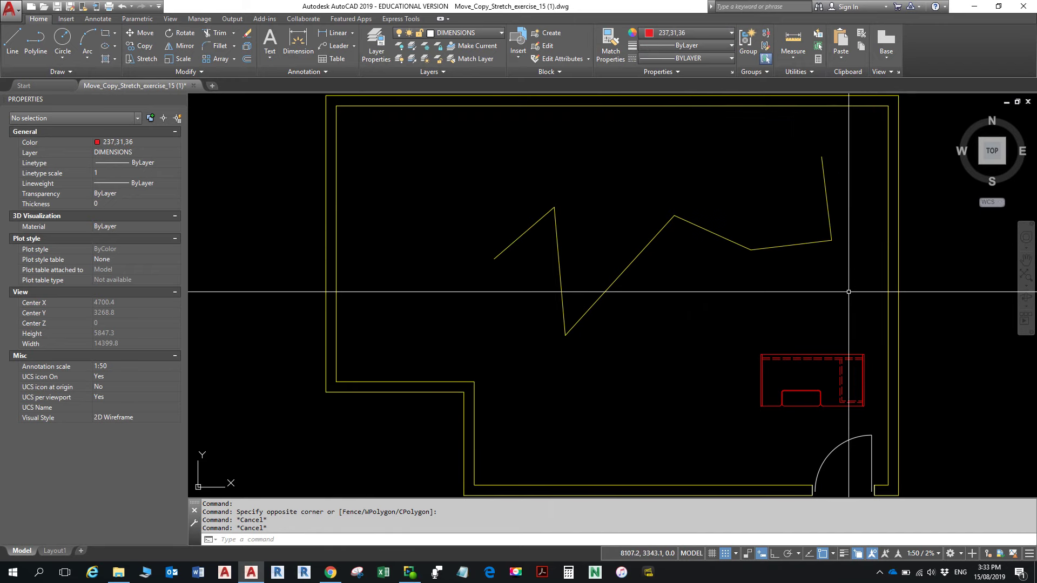
# Set the colour of the six zigzag lines to ByLayer and clear the selection
pyautogui.click(854, 309)
pyautogui.click(516, 150)
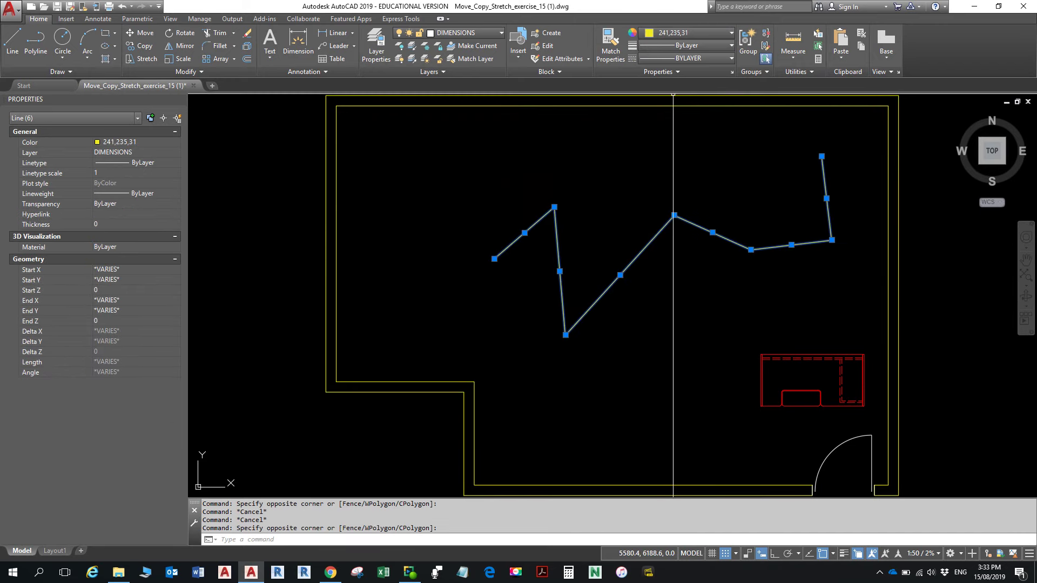
pyautogui.click(715, 31)
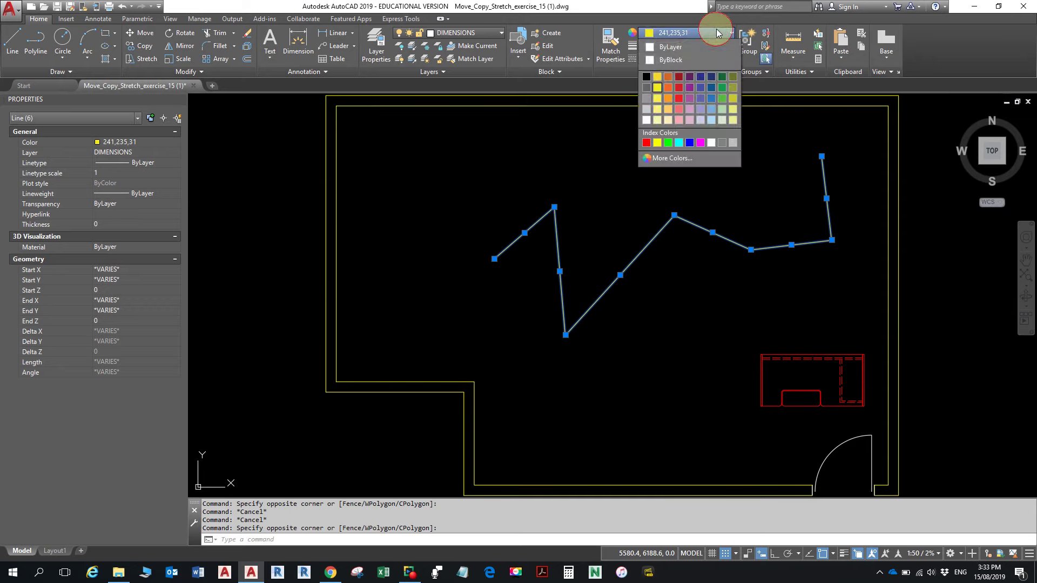
pyautogui.click(682, 48)
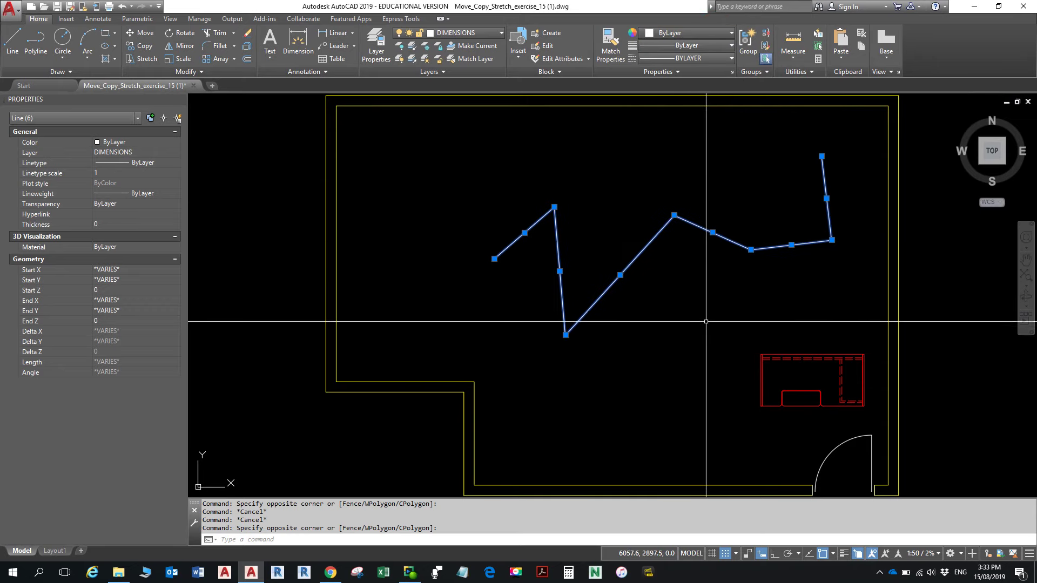
pyautogui.press('Escape')
pyautogui.press('Escape')
# Review the layer list and change the DIMENSIONS layer's colour to index colour 210
pyautogui.click(375, 48)
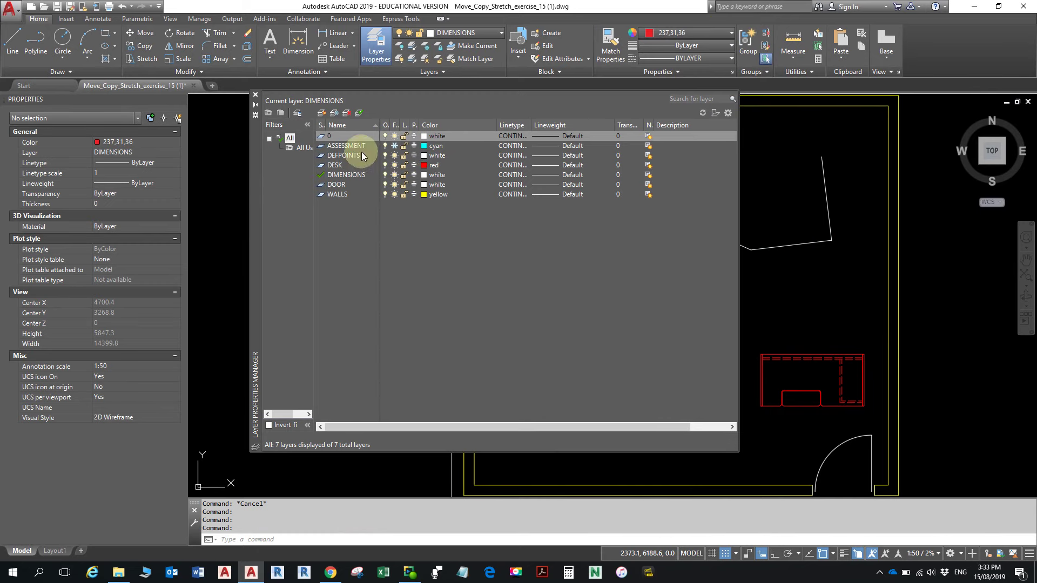
pyautogui.click(256, 95)
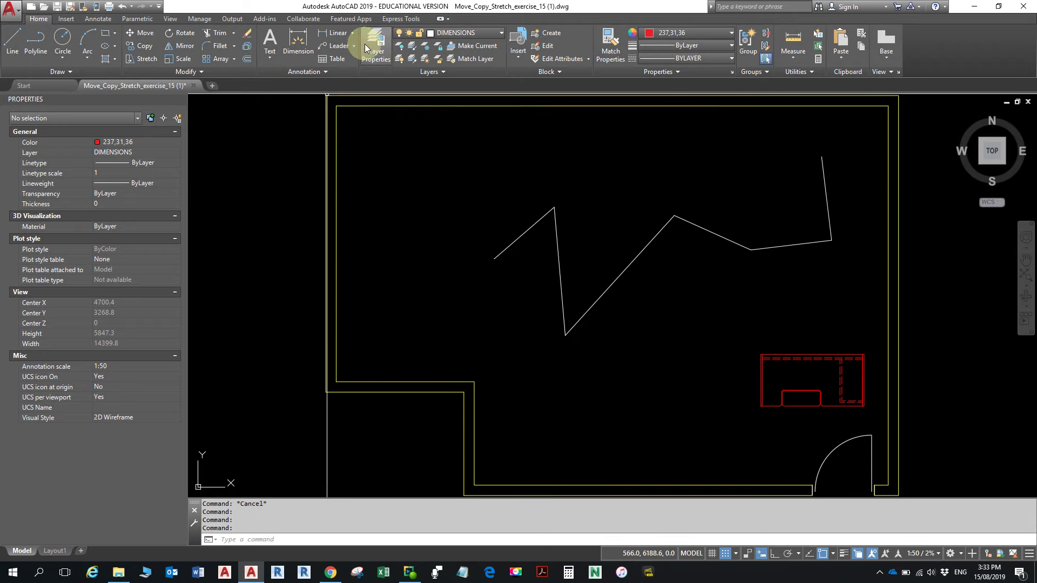
pyautogui.click(495, 32)
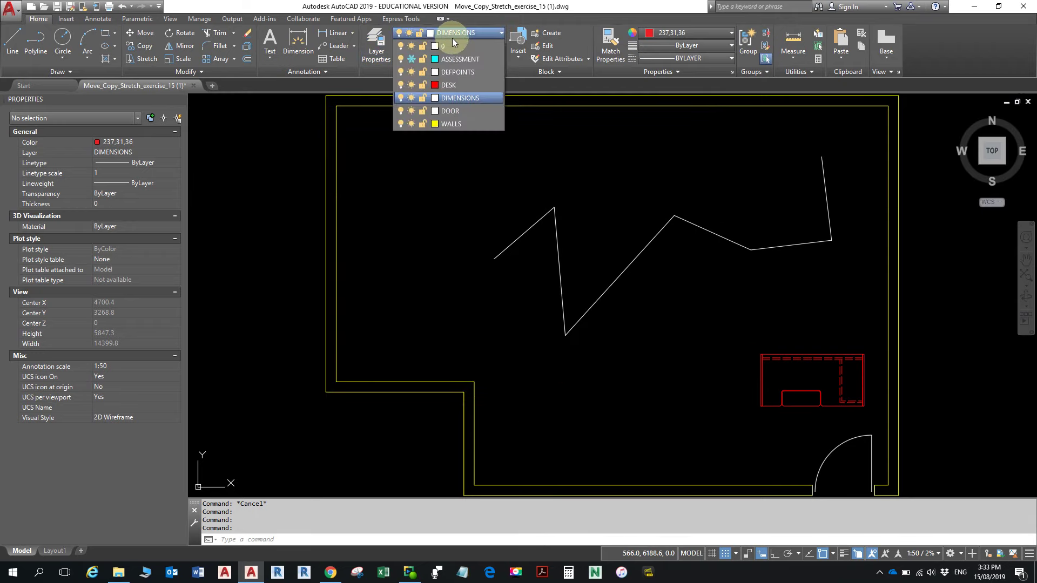
pyautogui.click(434, 98)
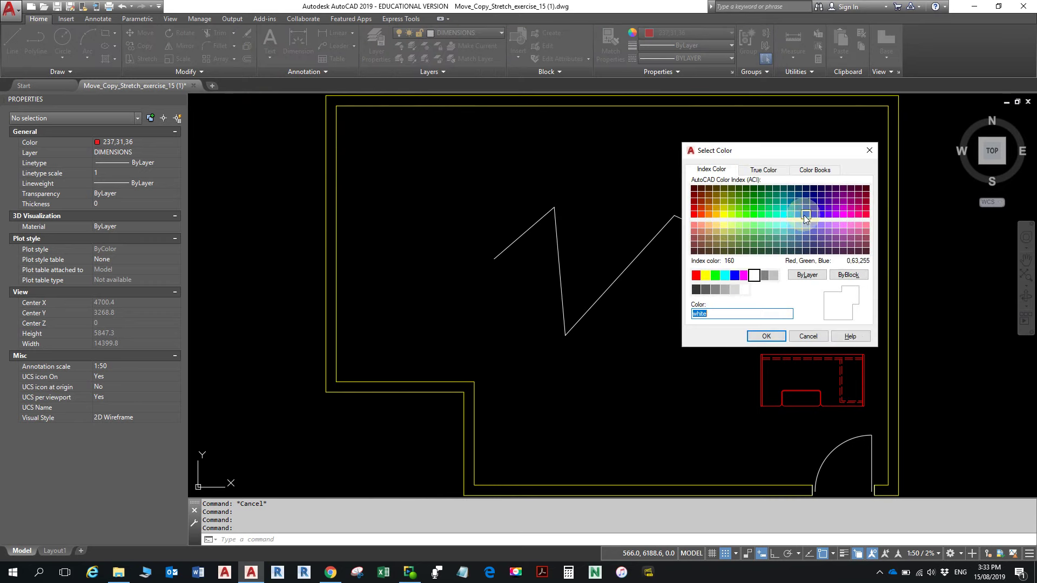
pyautogui.click(843, 215)
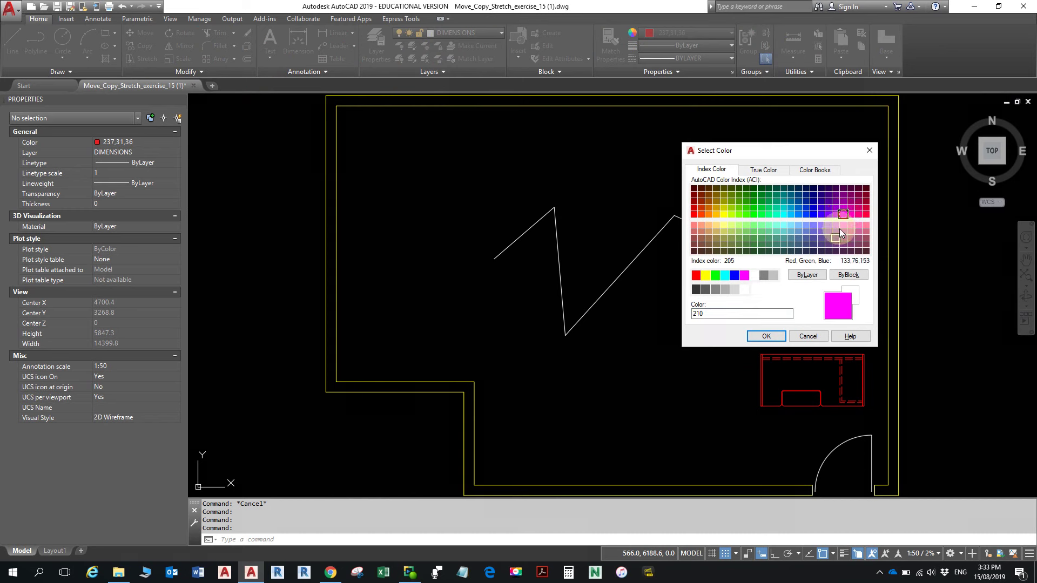
pyautogui.click(772, 336)
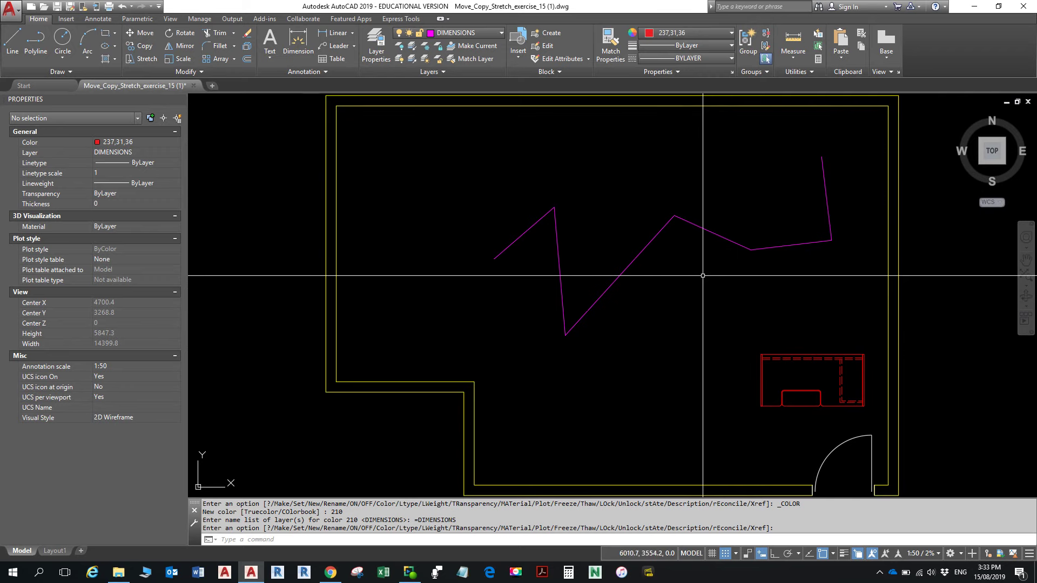
pyautogui.press('Escape')
pyautogui.press('Escape')
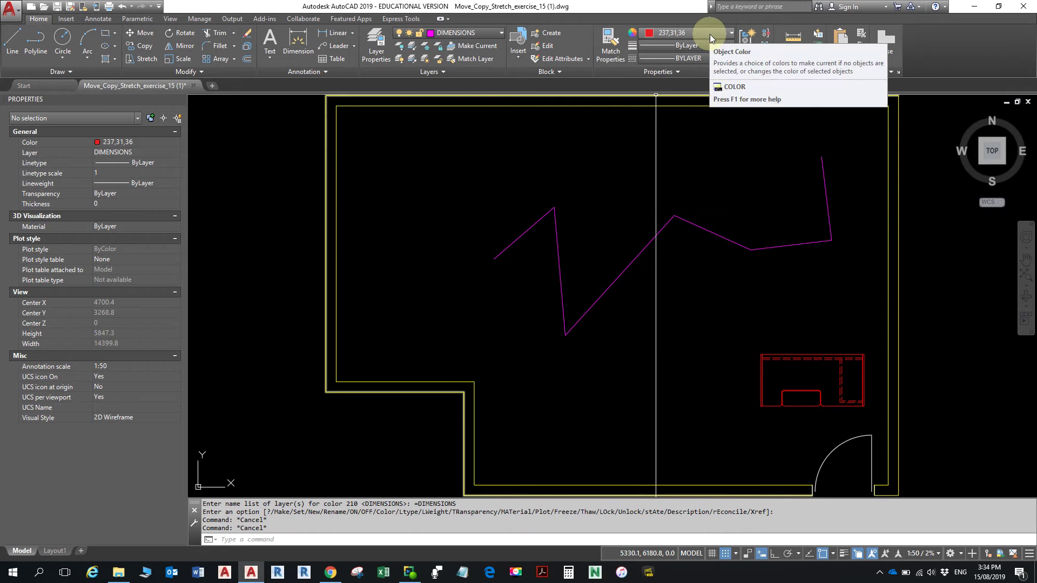
# Try to make the frozen ASSESSMENT layer current
pyautogui.click(484, 32)
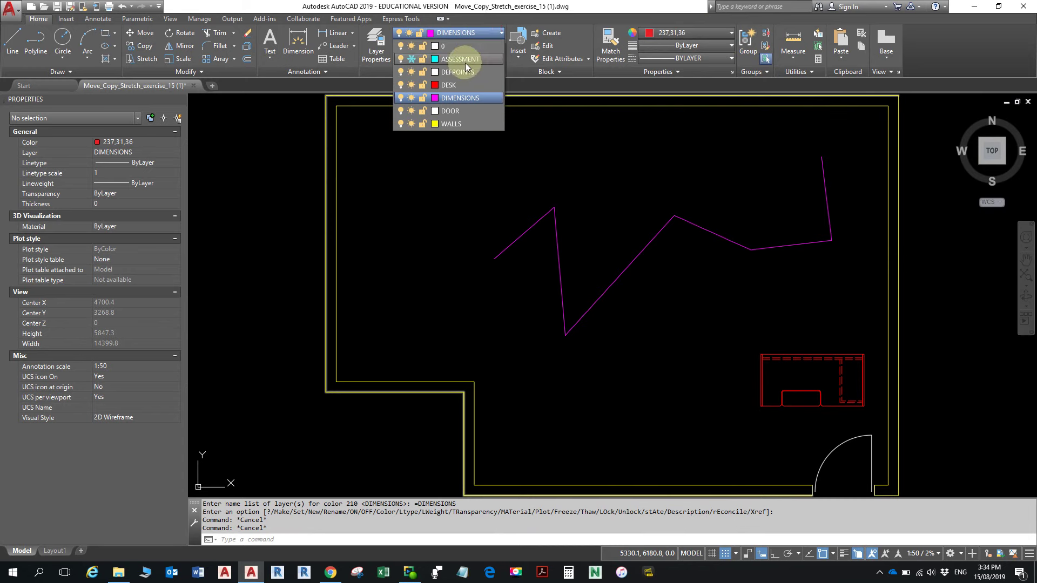
pyautogui.click(468, 57)
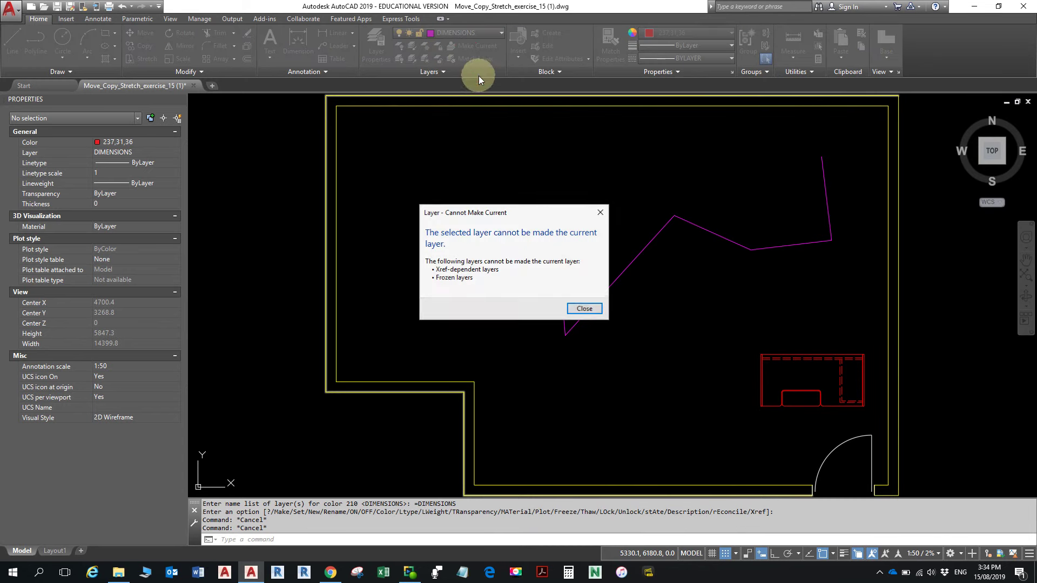
pyautogui.press('Escape')
# Make the DOOR layer current and draw a freehand three-segment zigzag with the Line tool in the upper part of the room
pyautogui.click(493, 34)
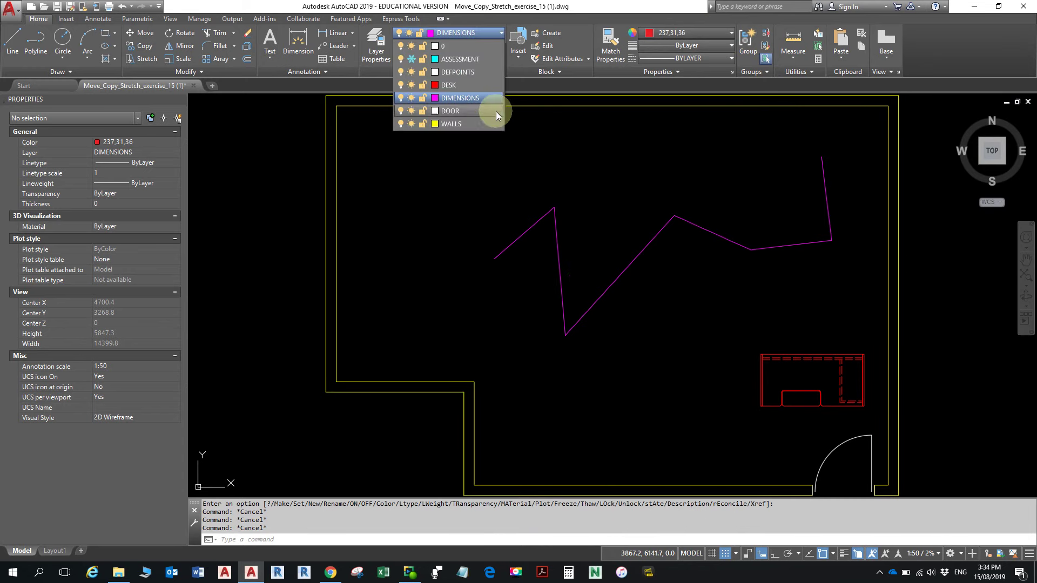
pyautogui.click(453, 112)
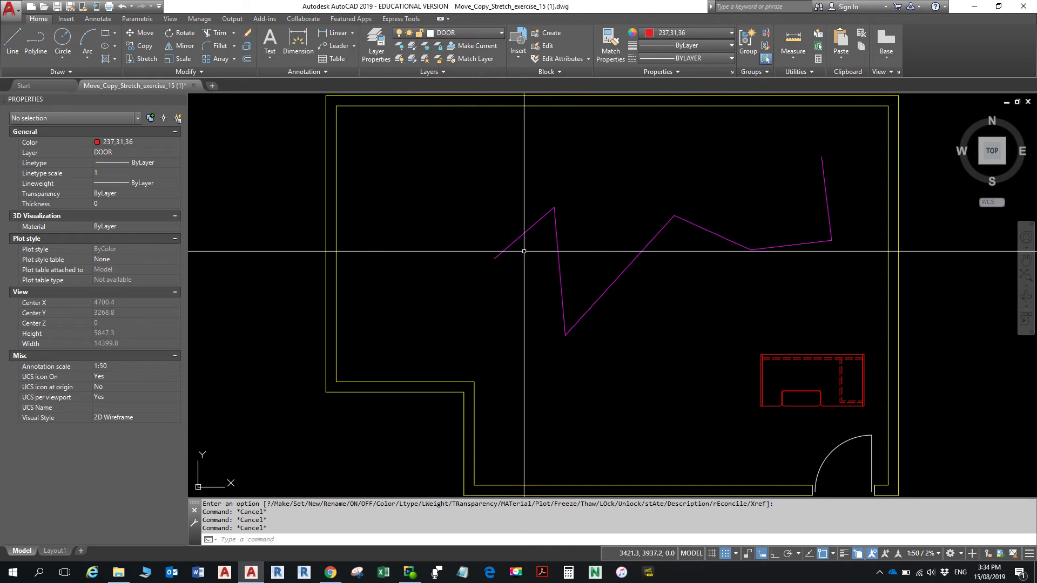
pyautogui.click(437, 193)
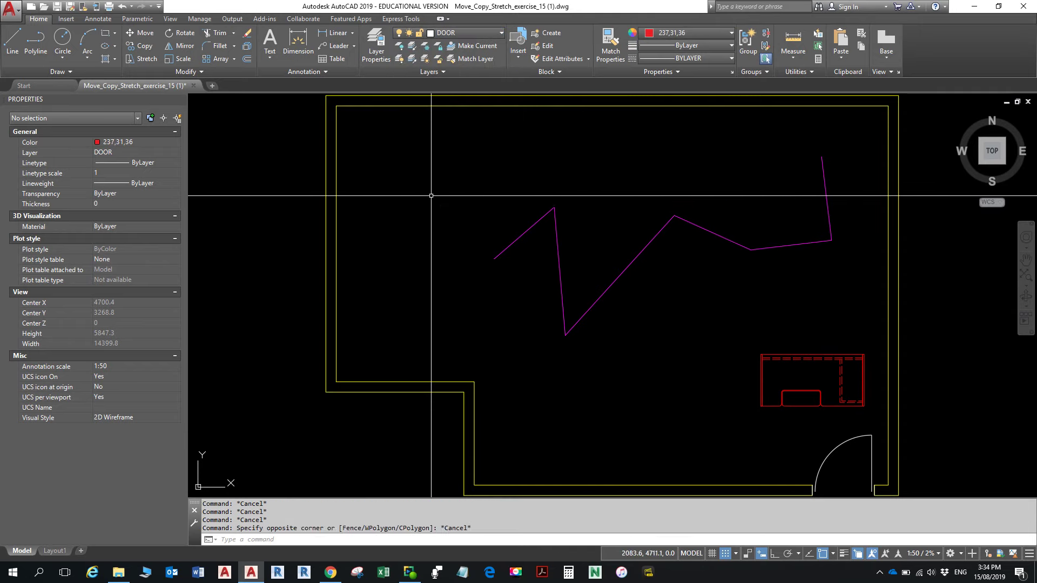
pyautogui.click(12, 41)
pyautogui.click(392, 204)
pyautogui.click(455, 165)
pyautogui.click(568, 216)
pyautogui.click(654, 151)
pyautogui.press('Escape')
pyautogui.press('Escape')
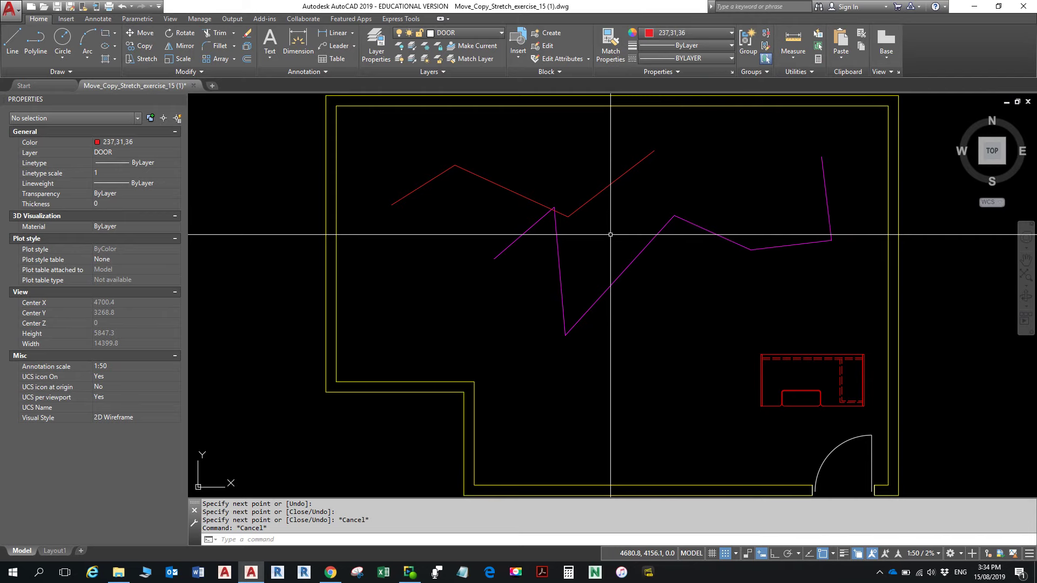
# Make layer 0 current and turn off the DOOR and DIMENSIONS layers
pyautogui.click(467, 33)
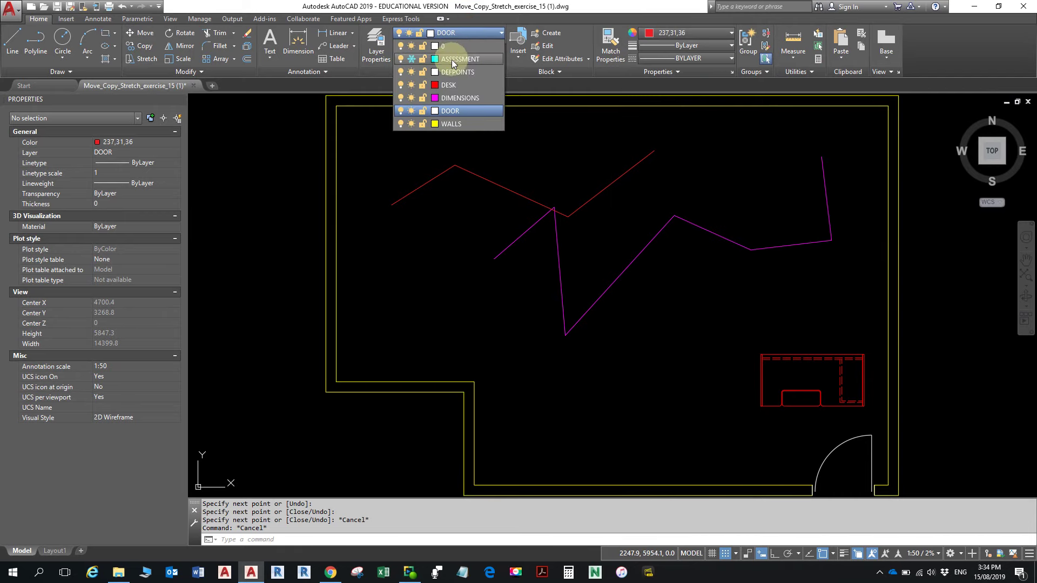
pyautogui.click(454, 46)
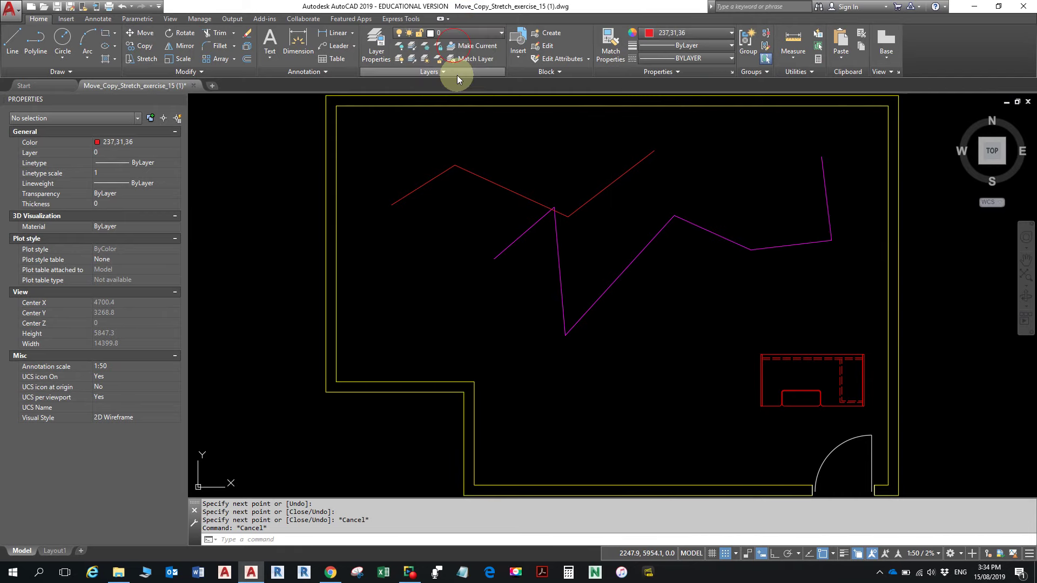
pyautogui.click(472, 33)
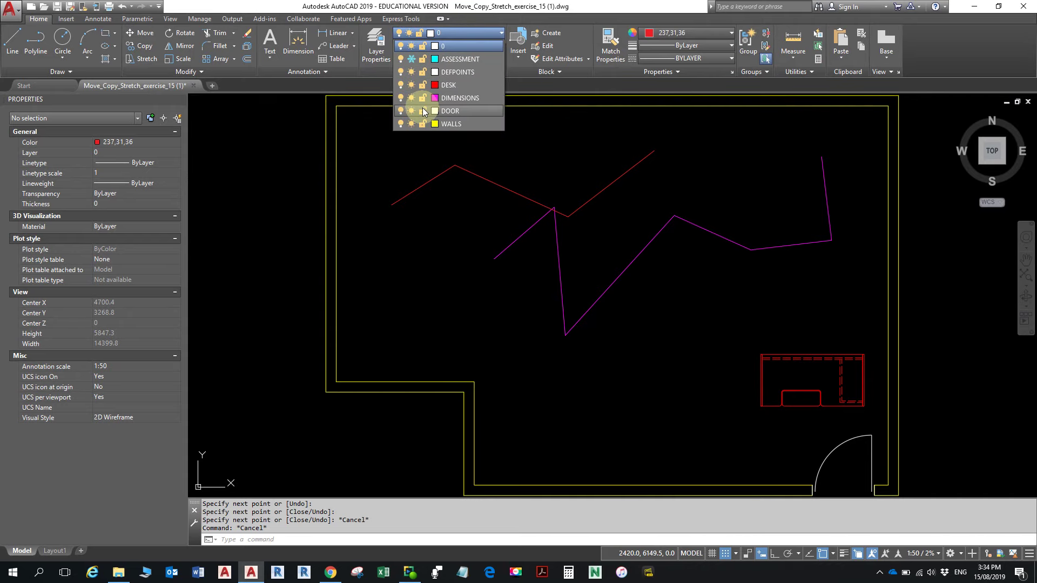
pyautogui.click(400, 111)
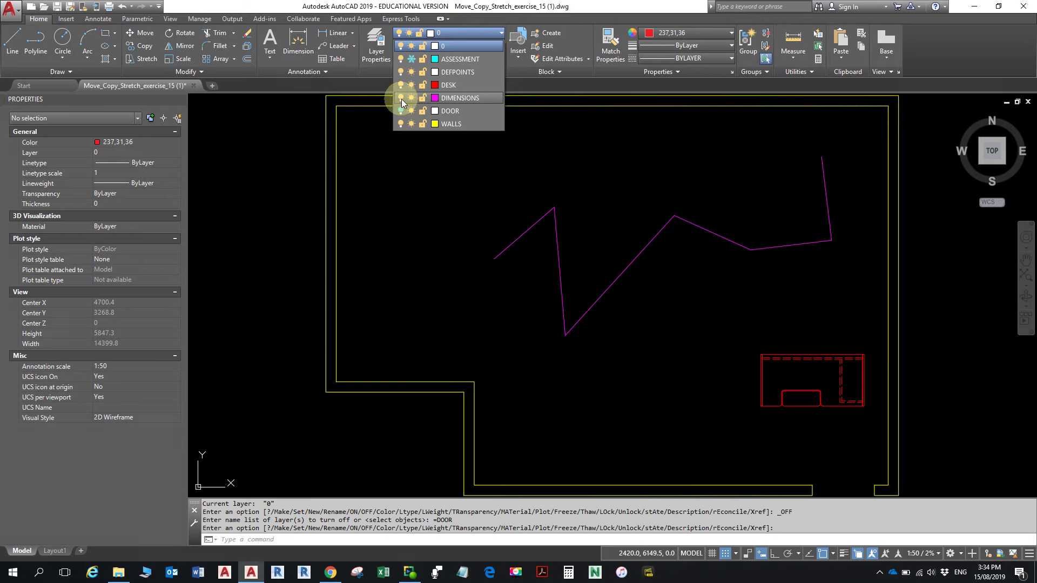
pyautogui.click(401, 99)
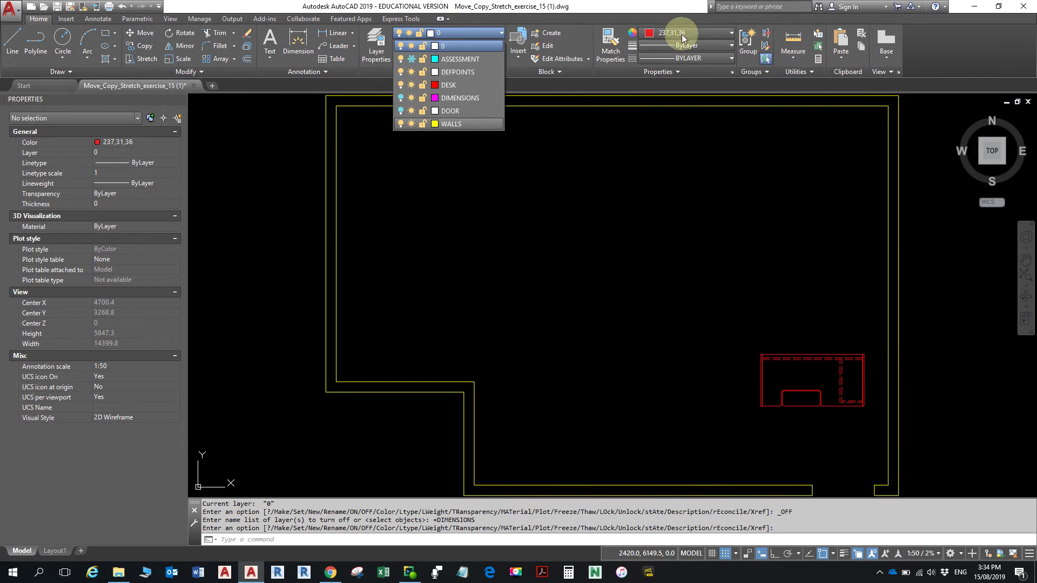
# Set the current object colour to ByLayer with nothing selected
pyautogui.click(683, 57)
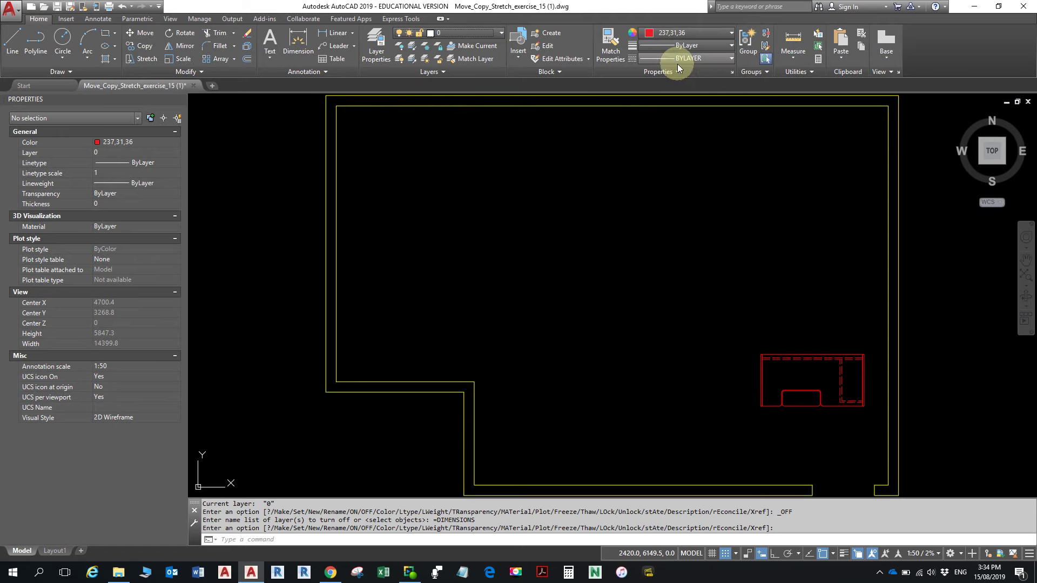
pyautogui.click(721, 31)
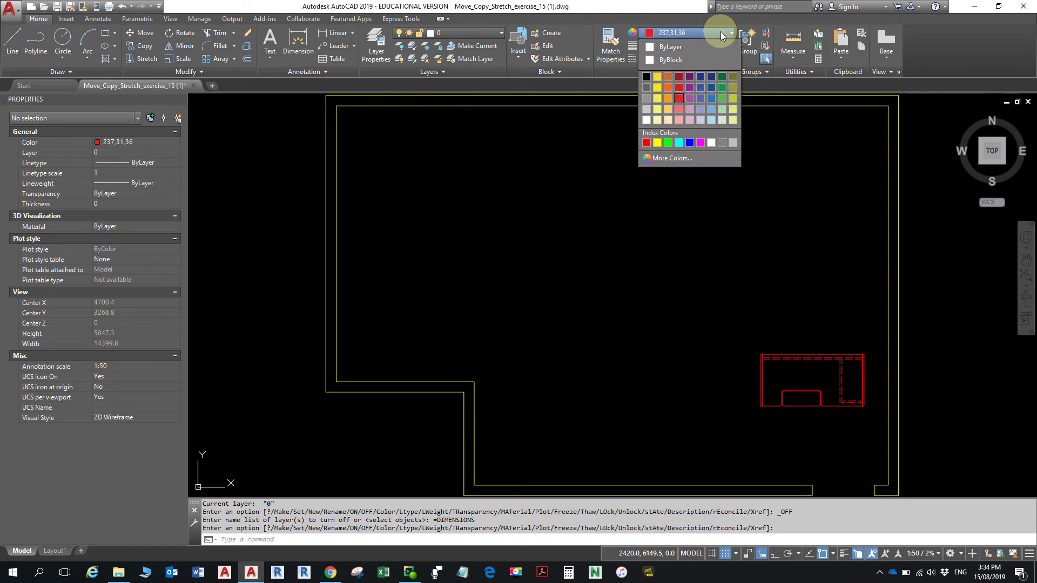
pyautogui.click(681, 45)
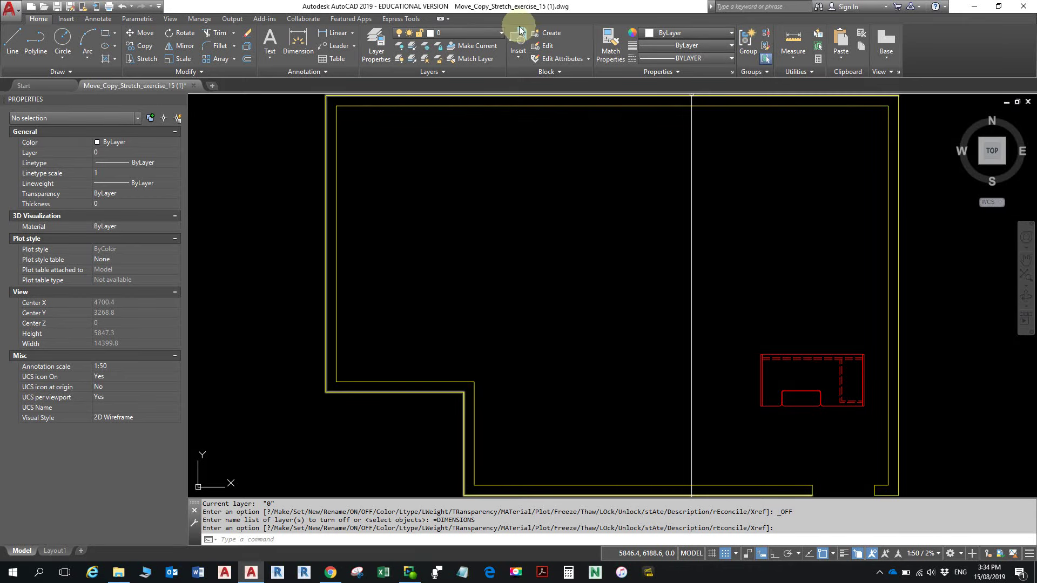
# Change the WALLS layer's colour to index colour 80 and check the inner wall polyline's properties
pyautogui.click(500, 33)
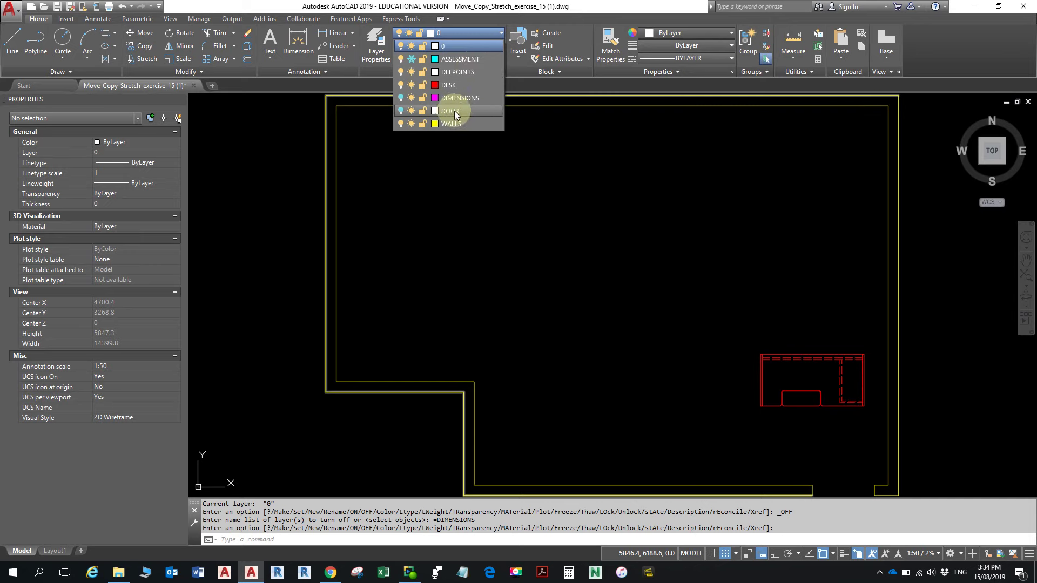
pyautogui.click(436, 126)
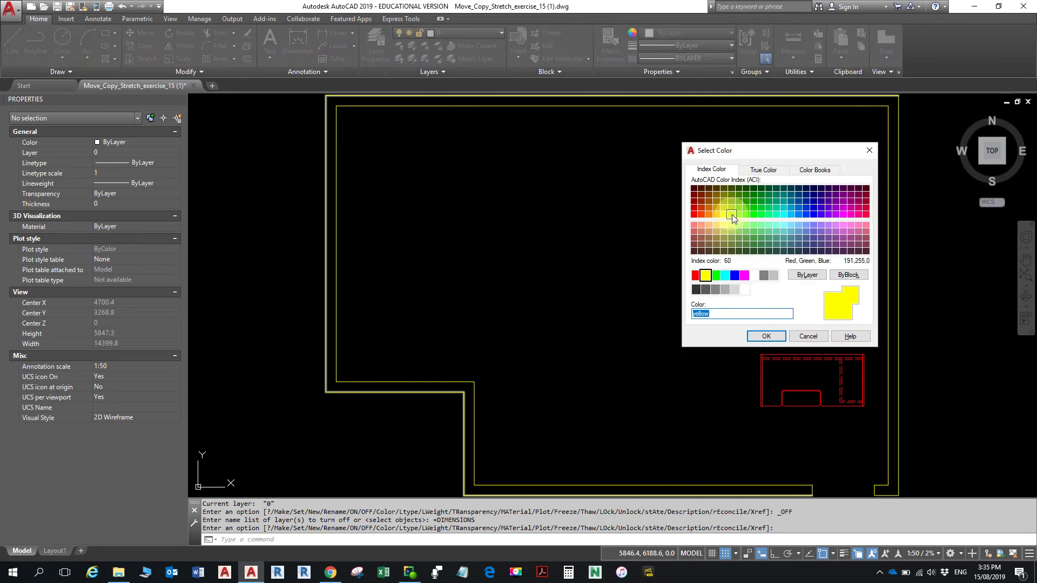
pyautogui.click(745, 215)
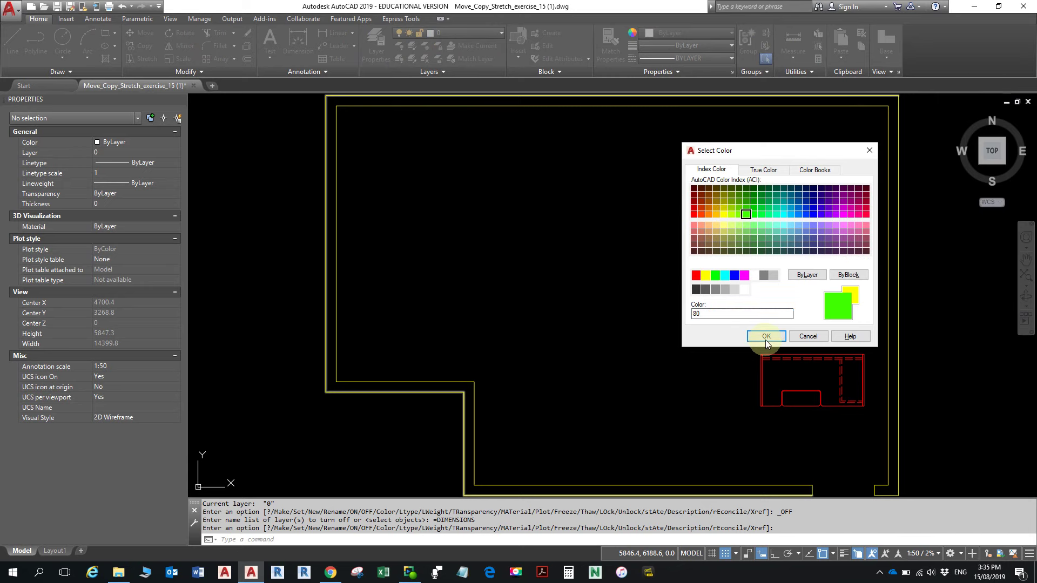
pyautogui.click(766, 336)
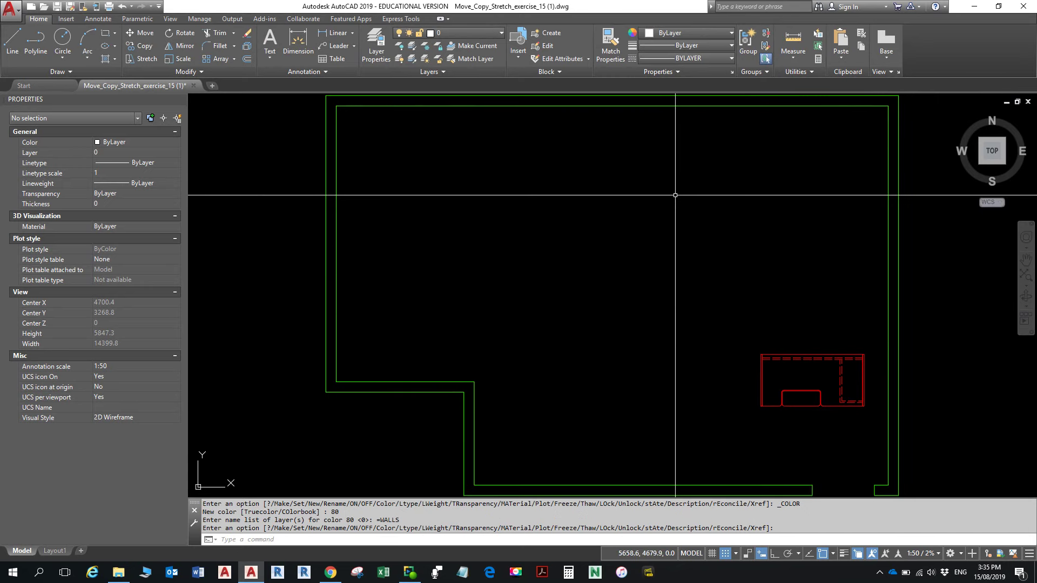
pyautogui.press('Escape')
pyautogui.press('Escape')
pyautogui.click(651, 107)
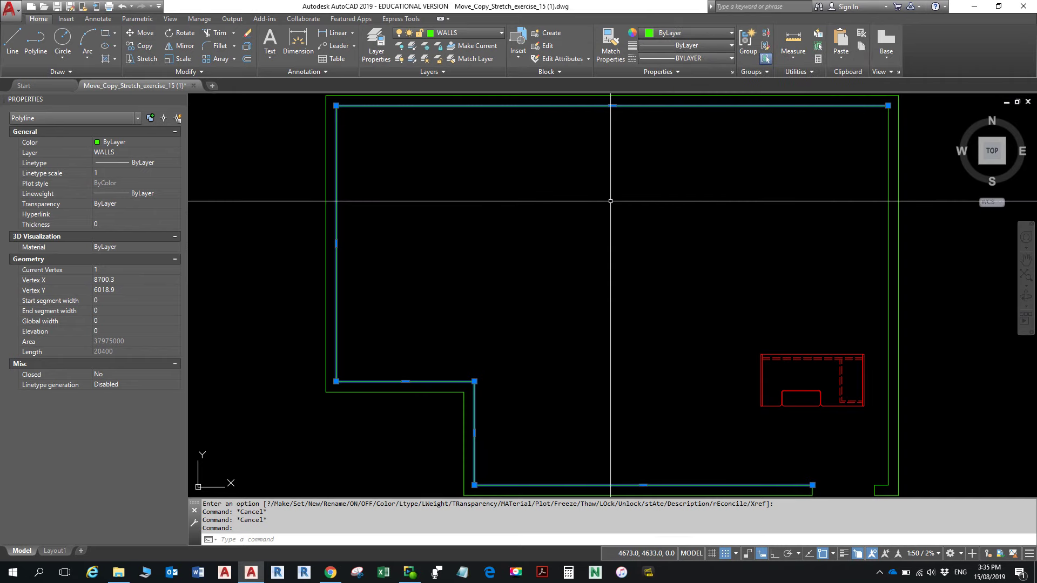
pyautogui.press('Escape')
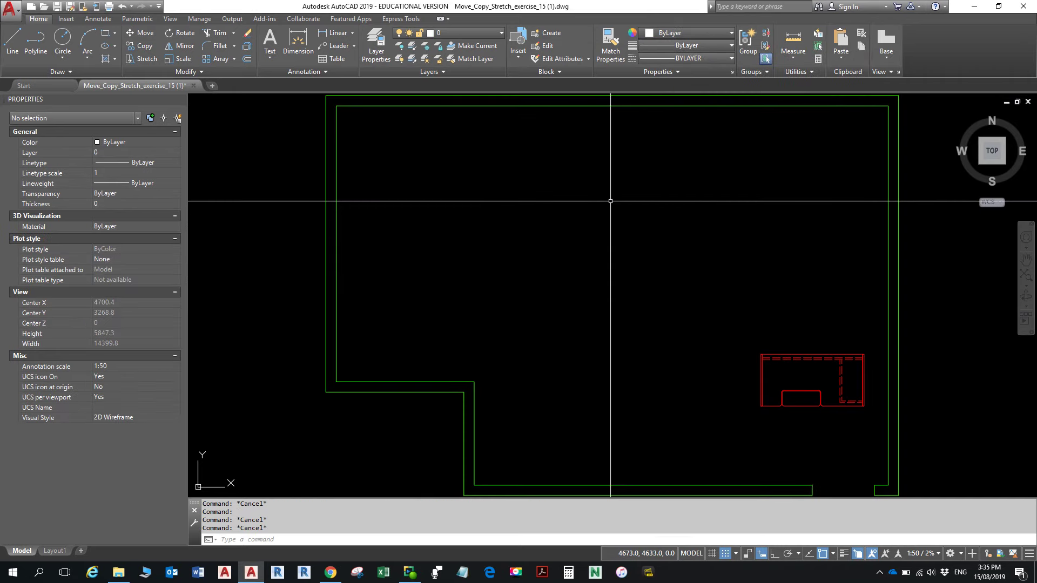
pyautogui.scroll(-3, 604, 237)
pyautogui.moveTo(615, 238)
pyautogui.mouseDown(button='middle')
pyautogui.moveTo(514, 231)
pyautogui.moveTo(522, 289)
pyautogui.moveTo(537, 291)
pyautogui.mouseUp(button='middle')
pyautogui.scroll(5, 511, 237)
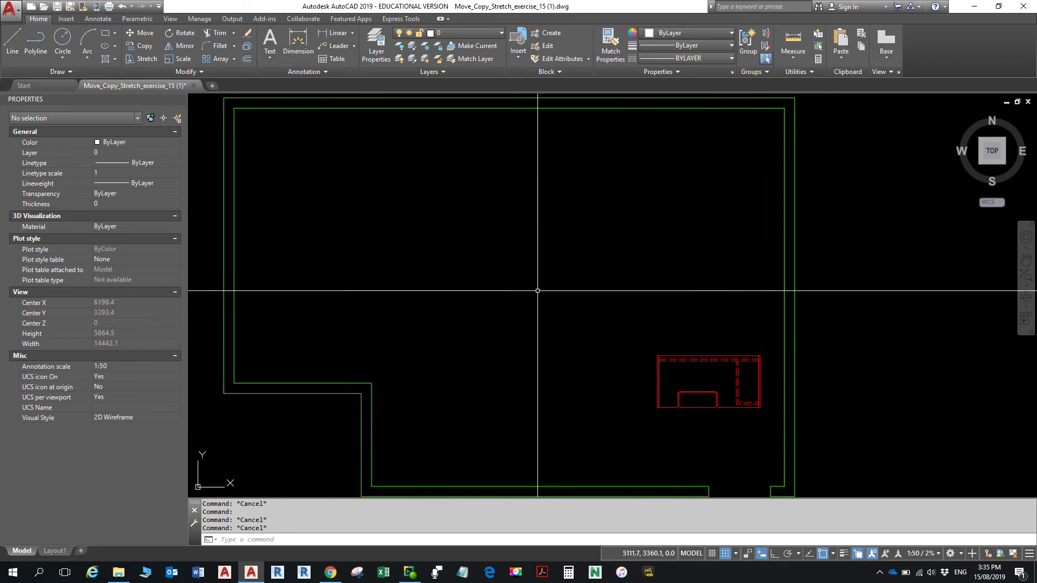
pyautogui.scroll(-2, 542, 284)
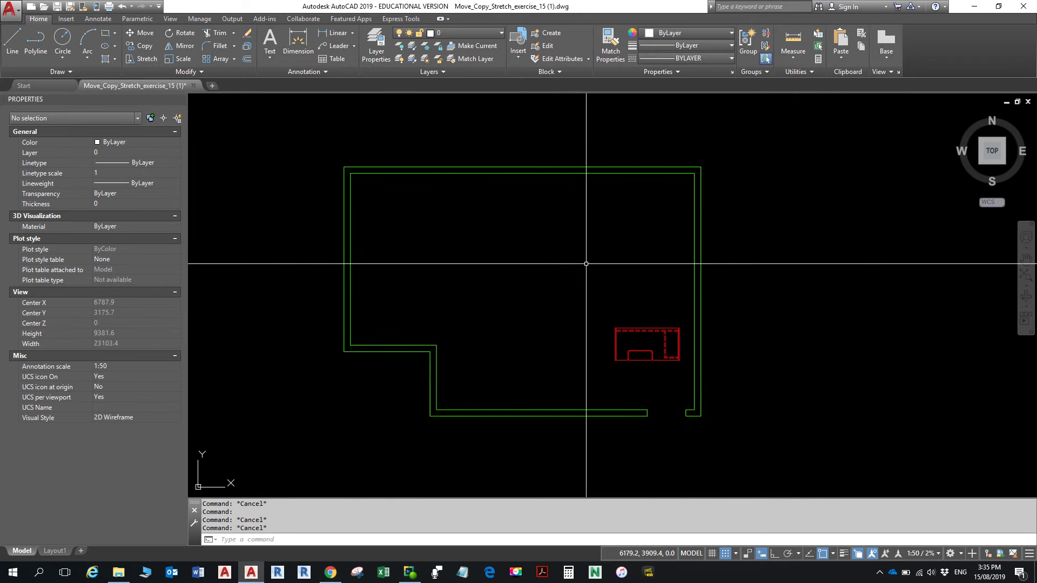
pyautogui.keyDown('shift'); pyautogui.rightClick(549, 241); pyautogui.keyUp('shift')
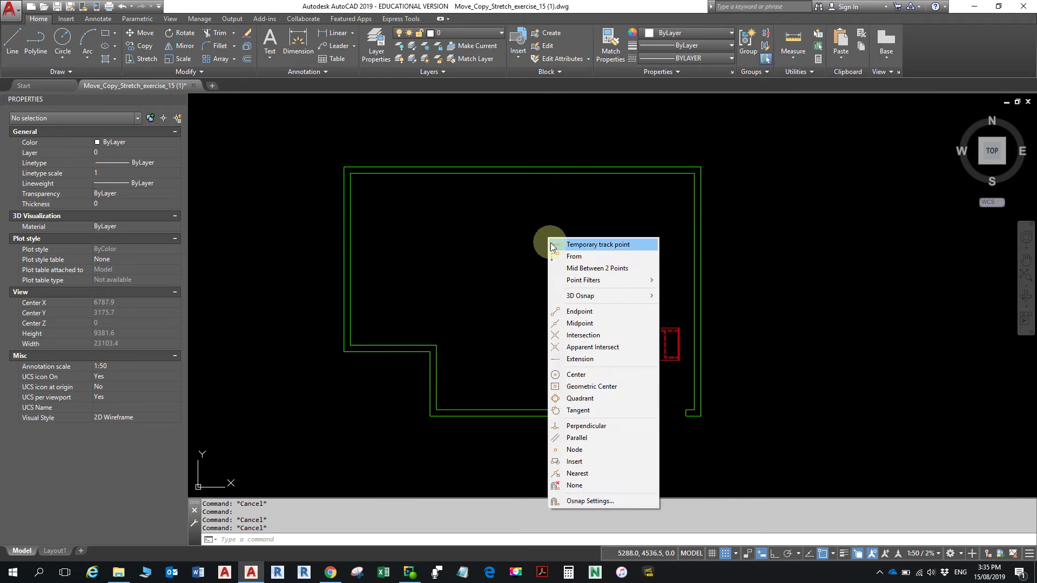
pyautogui.click(604, 375)
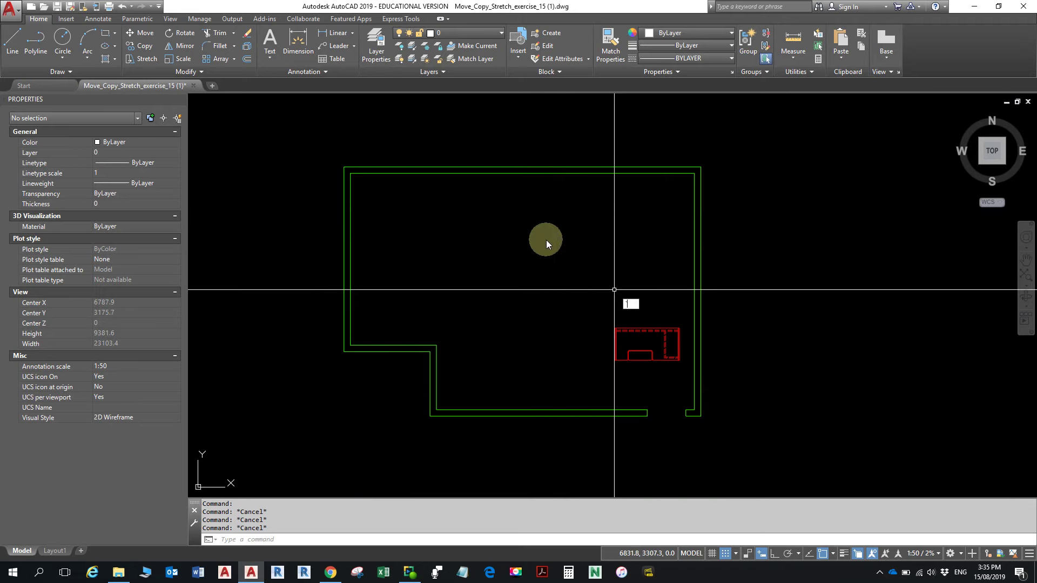
pyautogui.scroll(-2, 536, 174)
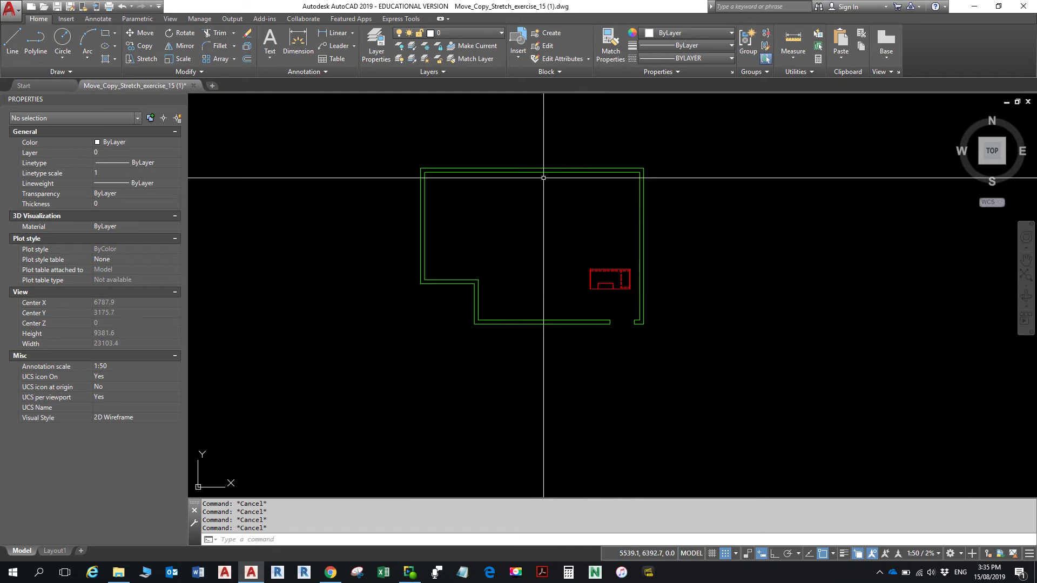
pyautogui.scroll(2, 529, 176)
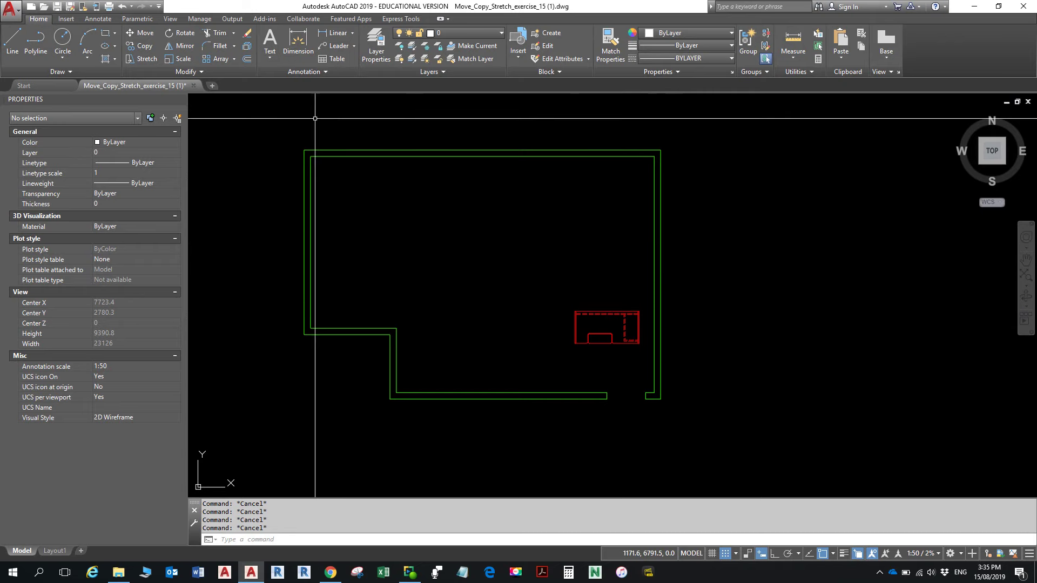
# Make WALLS the current layer
pyautogui.click(45, 47)
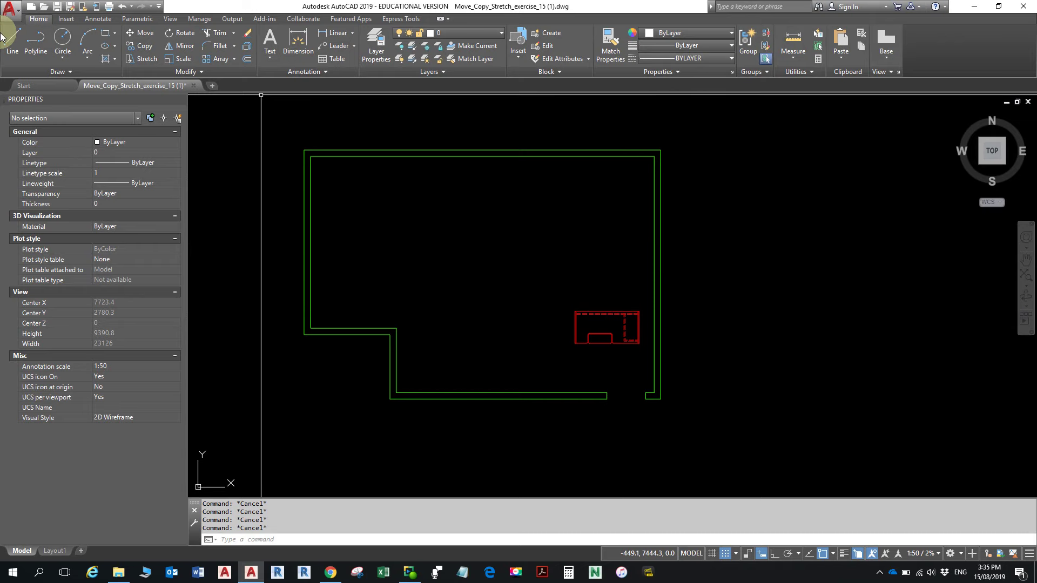
pyautogui.click(449, 34)
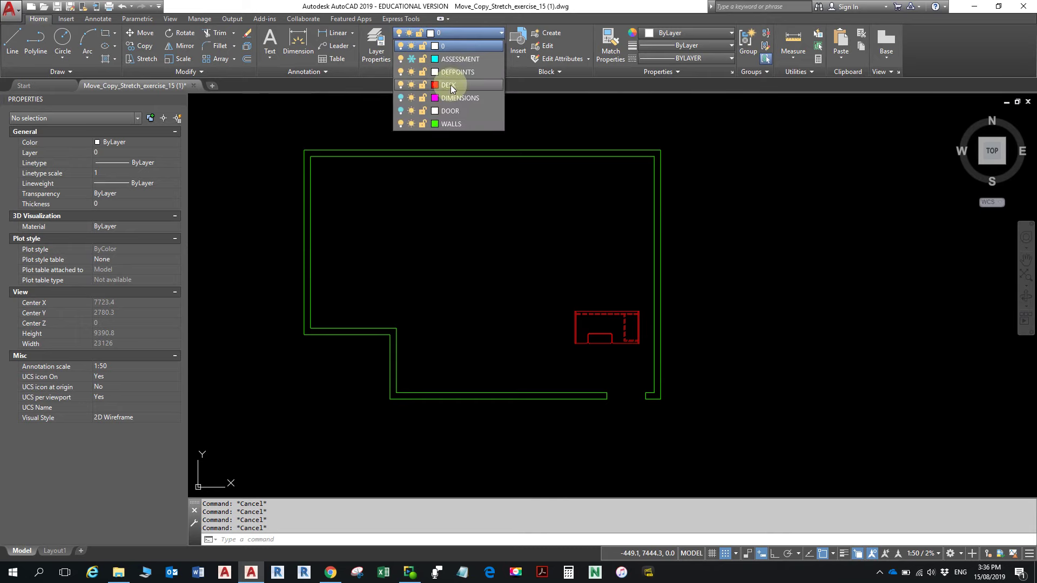
pyautogui.click(452, 124)
# Draw a closed, irregular freehand outline of eleven line segments outside the room, east of the walls, with the Line tool
pyautogui.click(16, 44)
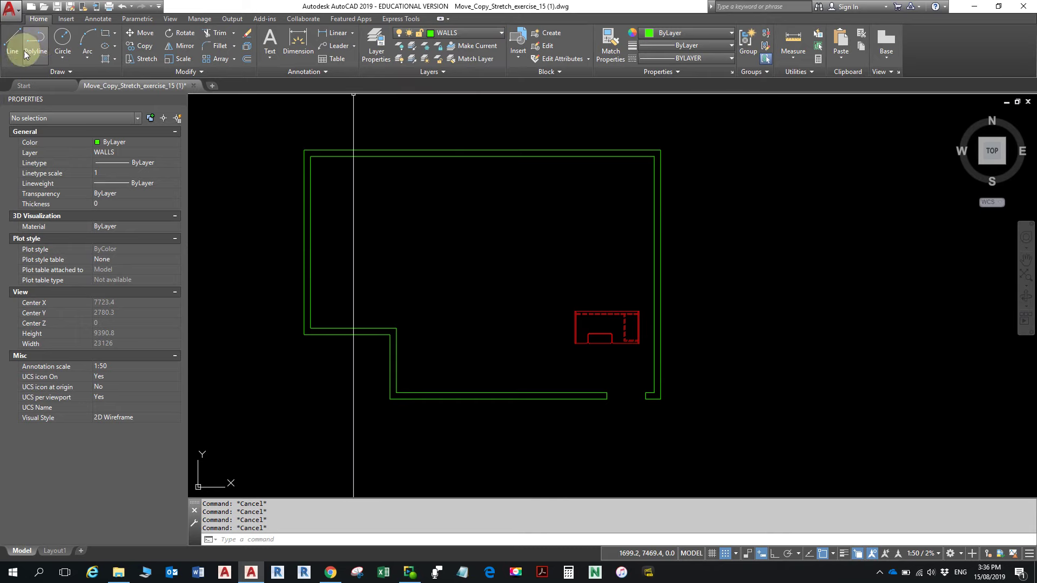
pyautogui.click(730, 361)
pyautogui.click(871, 363)
pyautogui.click(866, 289)
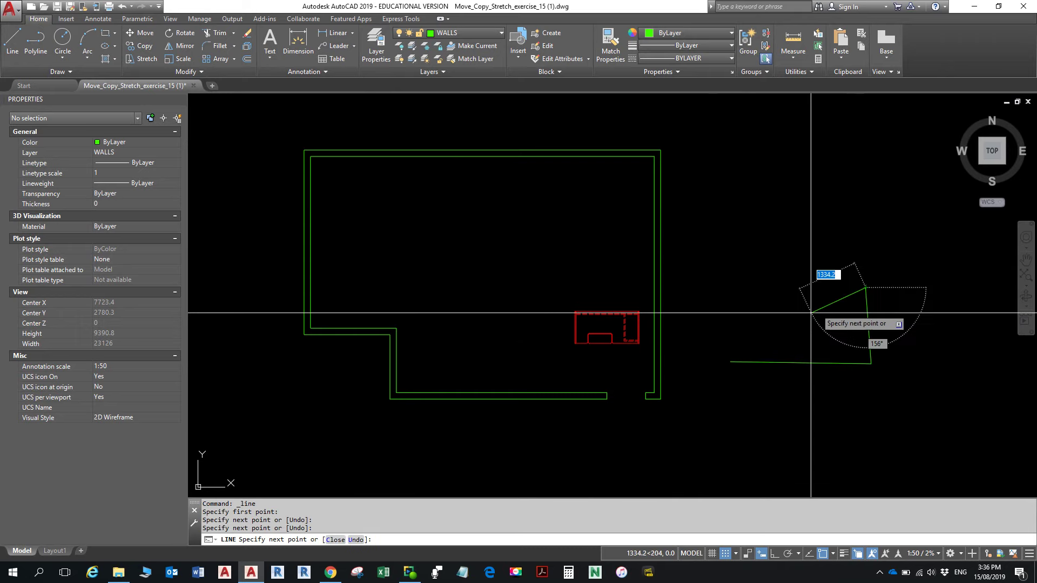
pyautogui.click(808, 315)
pyautogui.click(812, 207)
pyautogui.click(790, 207)
pyautogui.click(766, 263)
pyautogui.click(768, 326)
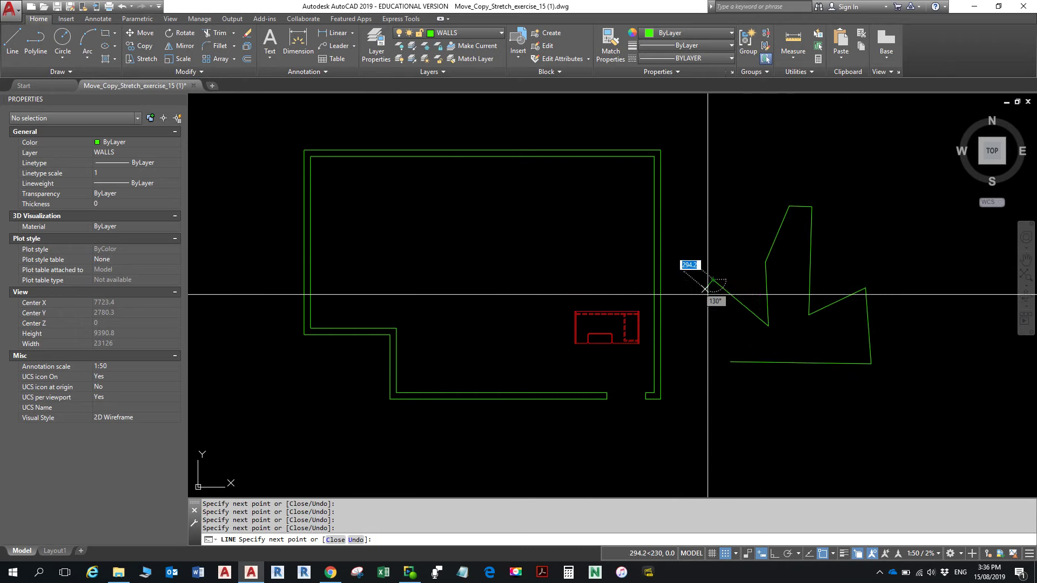
pyautogui.click(713, 280)
pyautogui.click(705, 317)
pyautogui.click(749, 347)
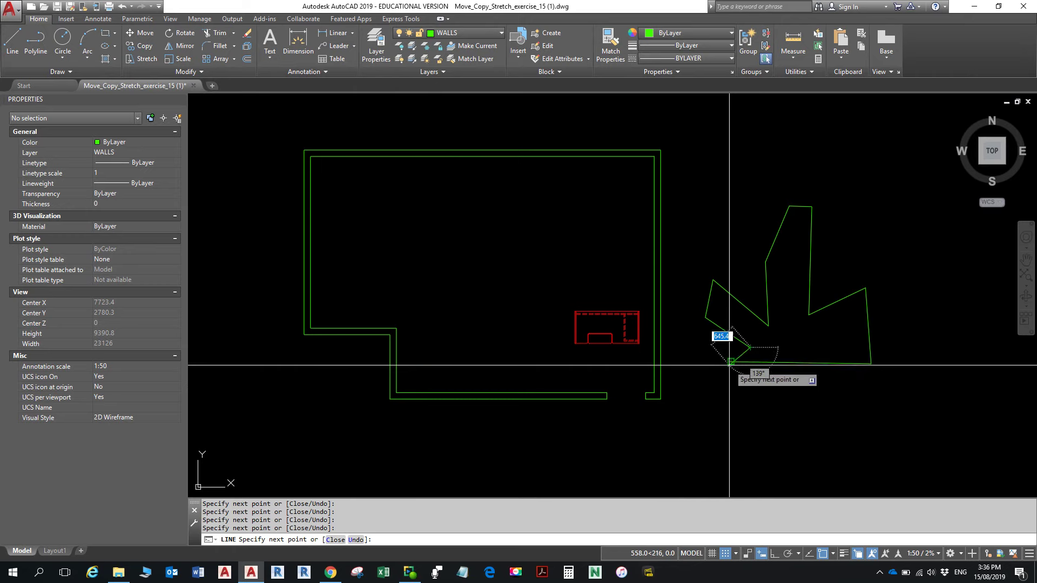
pyautogui.click(730, 361)
pyautogui.press('Return')
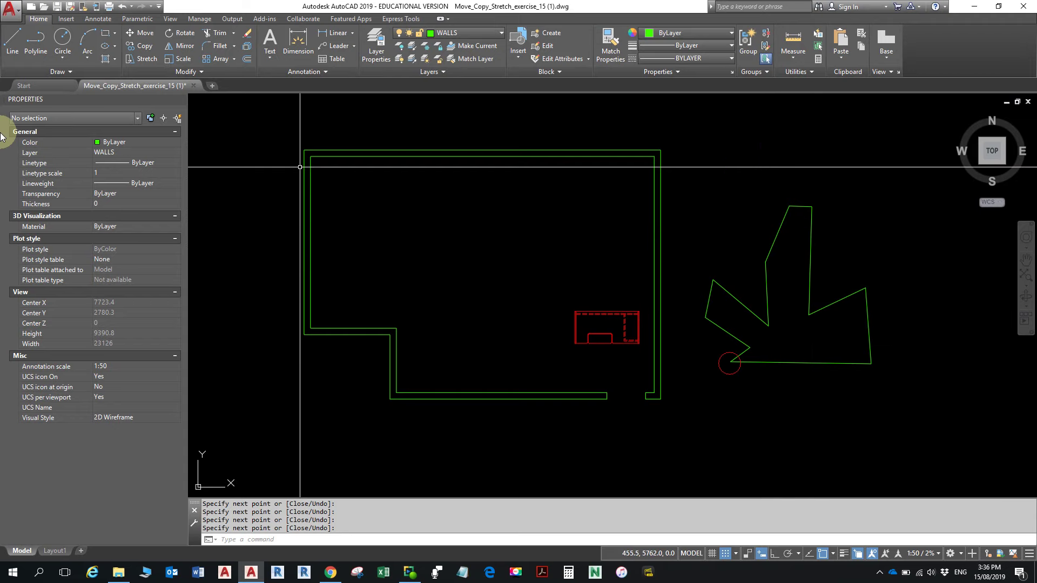
pyautogui.click(201, 69)
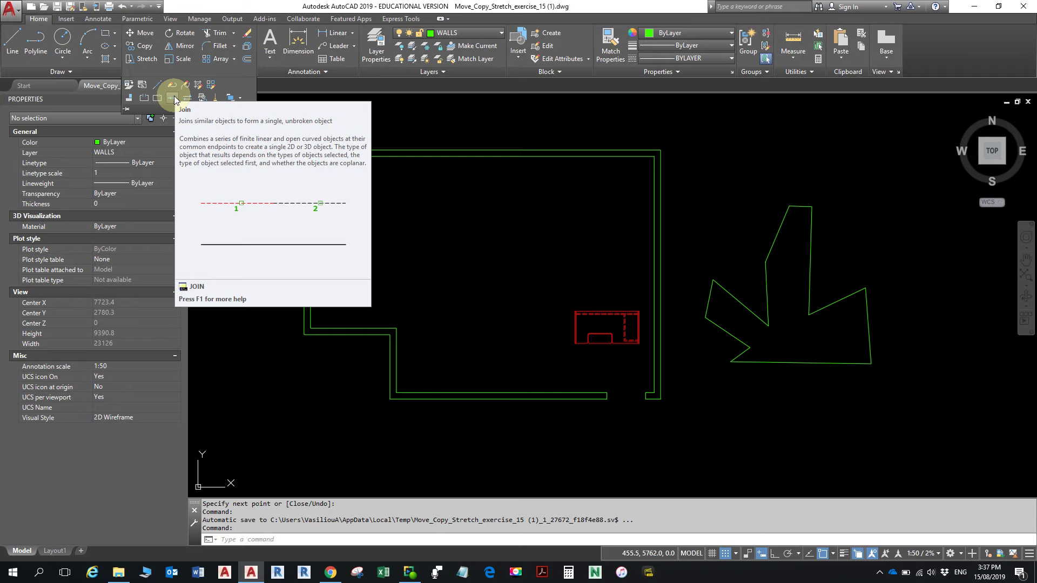
pyautogui.press('Escape')
pyautogui.press('Escape')
pyautogui.press('Escape')
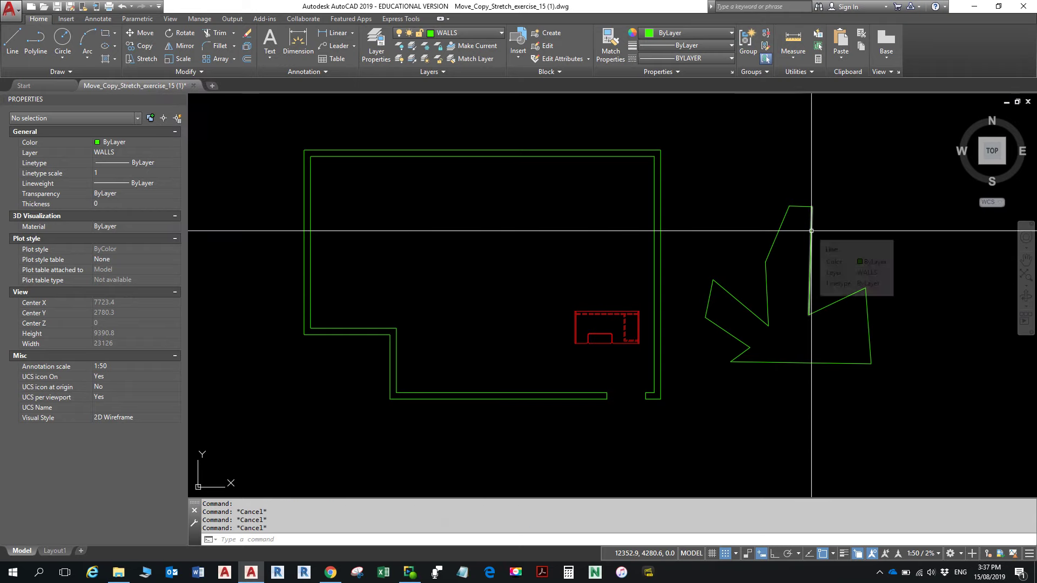
# Join the eleven lines of the irregular outline into a single polyline
pyautogui.click(902, 390)
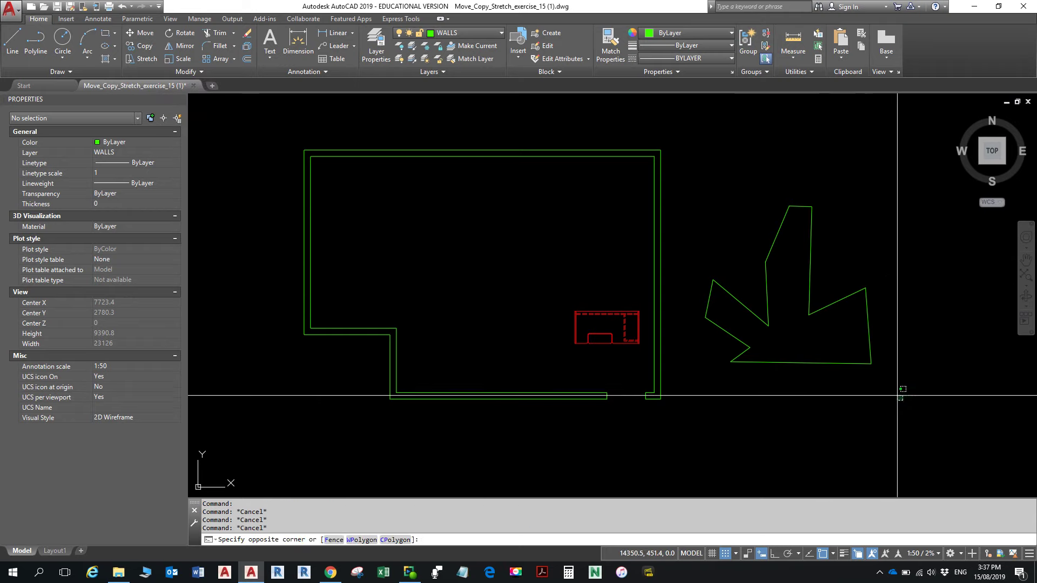
pyautogui.click(712, 191)
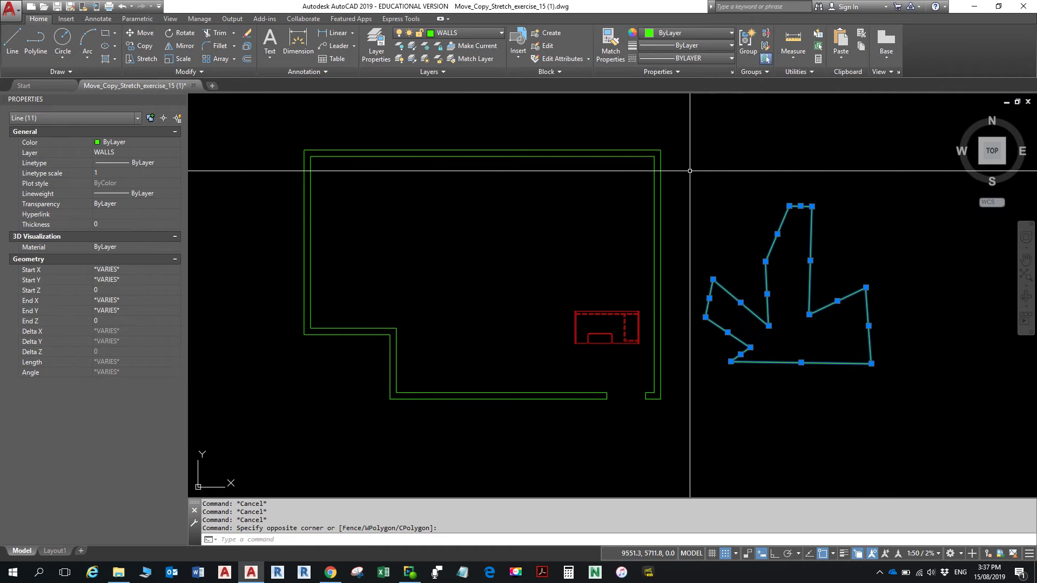
pyautogui.click(691, 172)
pyautogui.click(896, 370)
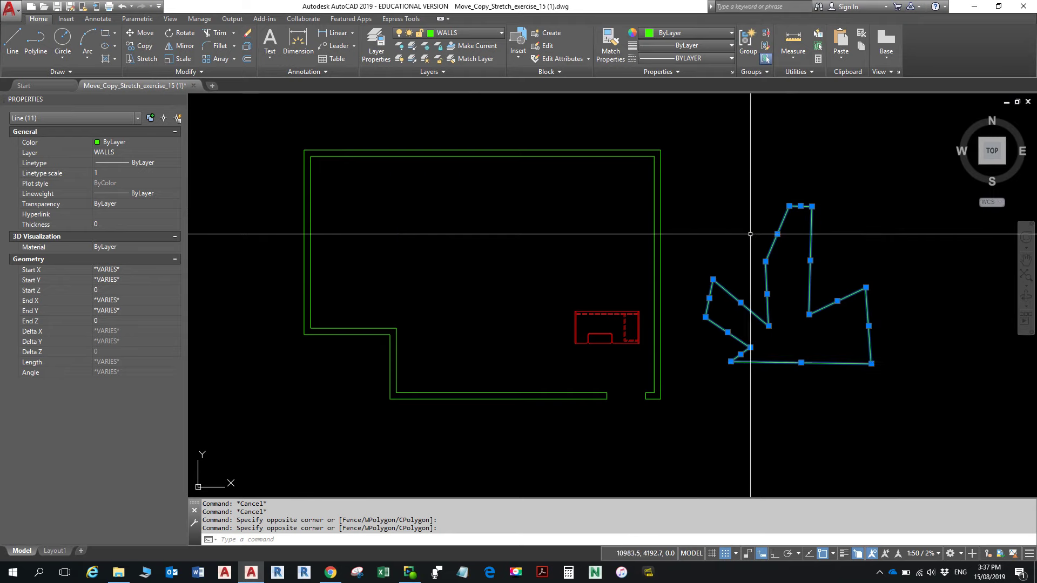
pyautogui.moveTo(729, 234)
pyautogui.mouseDown()
pyautogui.moveTo(819, 167)
pyautogui.moveTo(899, 283)
pyautogui.moveTo(878, 386)
pyautogui.moveTo(799, 404)
pyautogui.moveTo(702, 373)
pyautogui.moveTo(683, 280)
pyautogui.mouseUp()
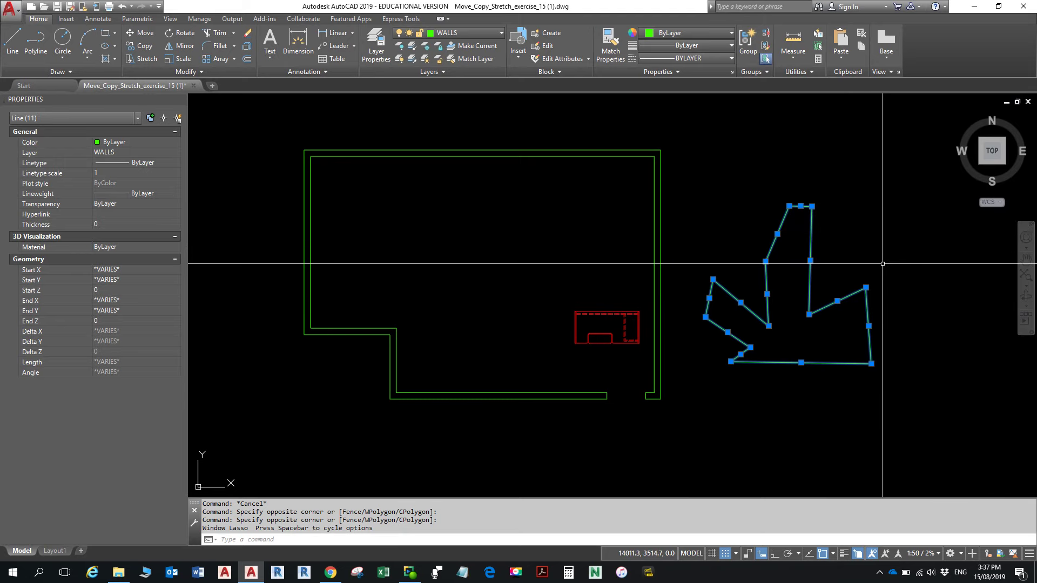
pyautogui.write('j')
pyautogui.press('Return')
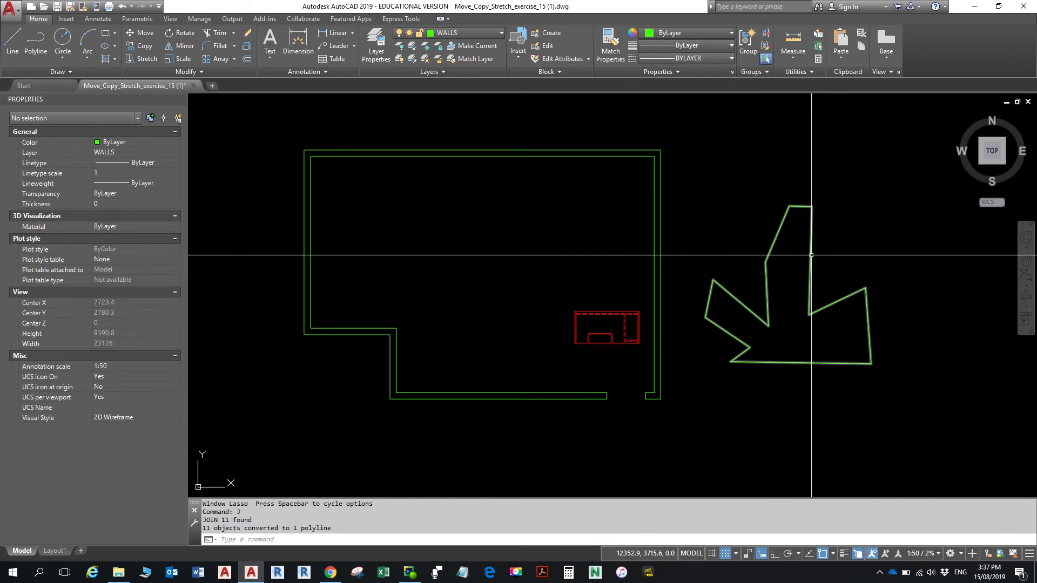
# Check the object type and properties of the joined irregular outline, leaving nothing selected
pyautogui.moveTo(811, 255)
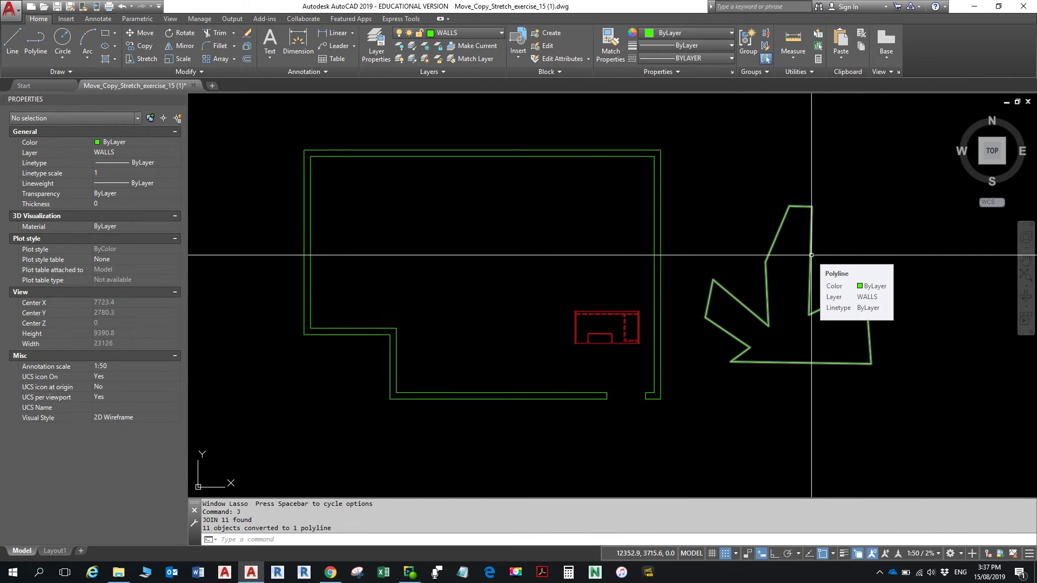
pyautogui.click(811, 254)
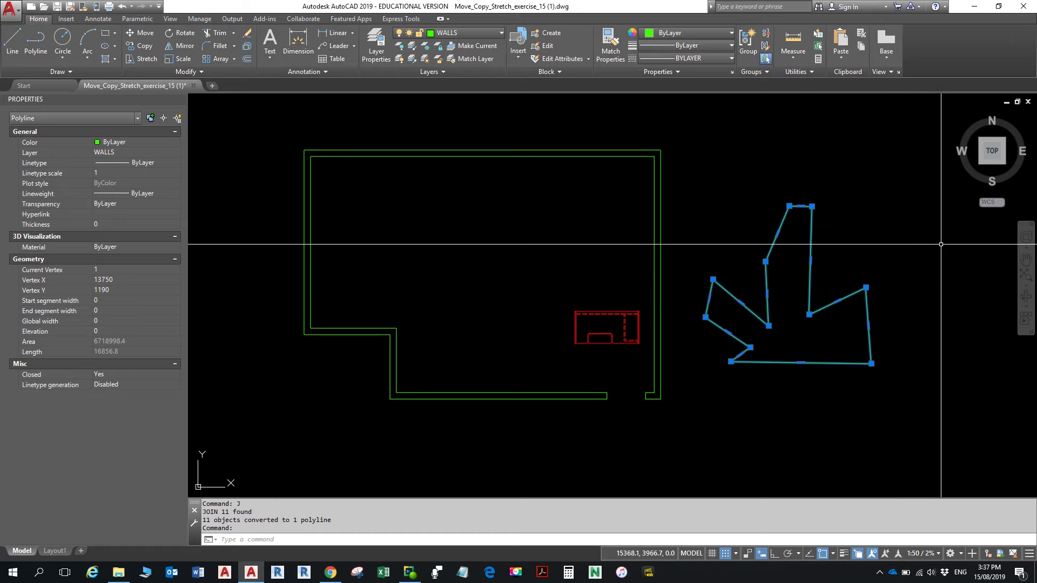
pyautogui.press('Escape')
pyautogui.press('Escape')
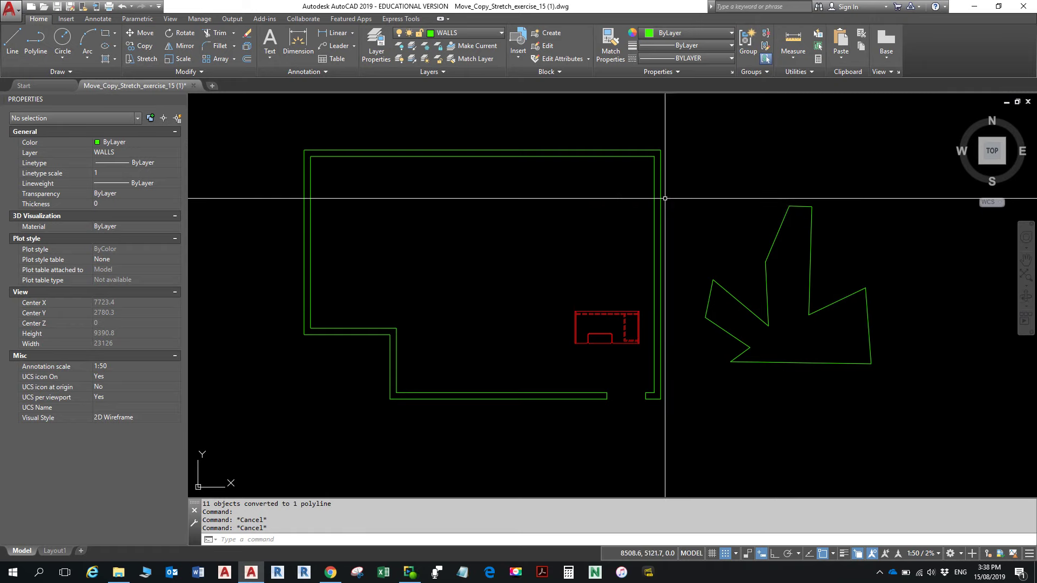
# Draw a single line from the irregular polyline's geometric center to a free point below the shape
pyautogui.click(12, 41)
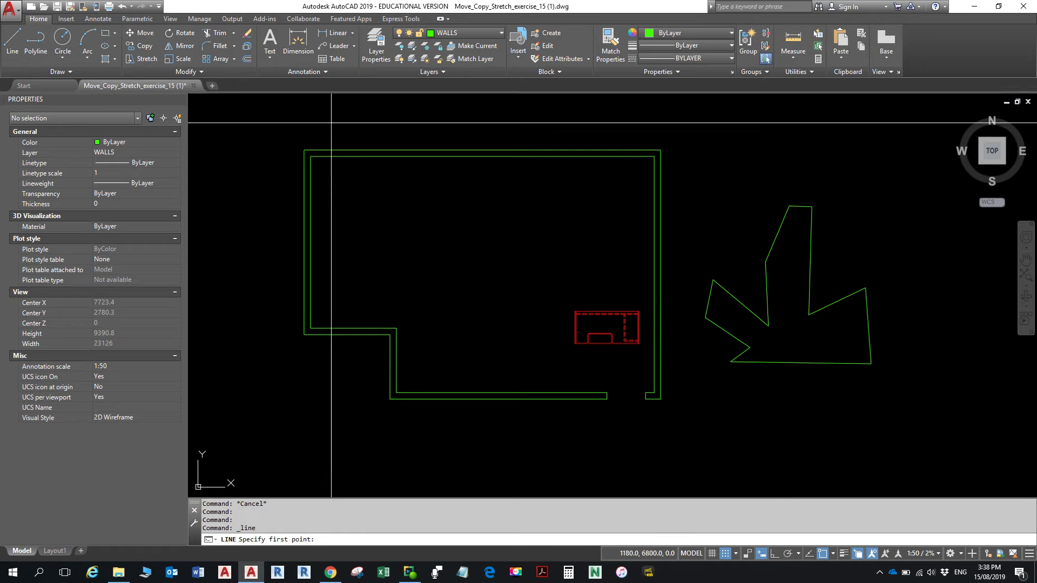
pyautogui.keyDown('shift'); pyautogui.rightClick(795, 335); pyautogui.keyUp('shift')
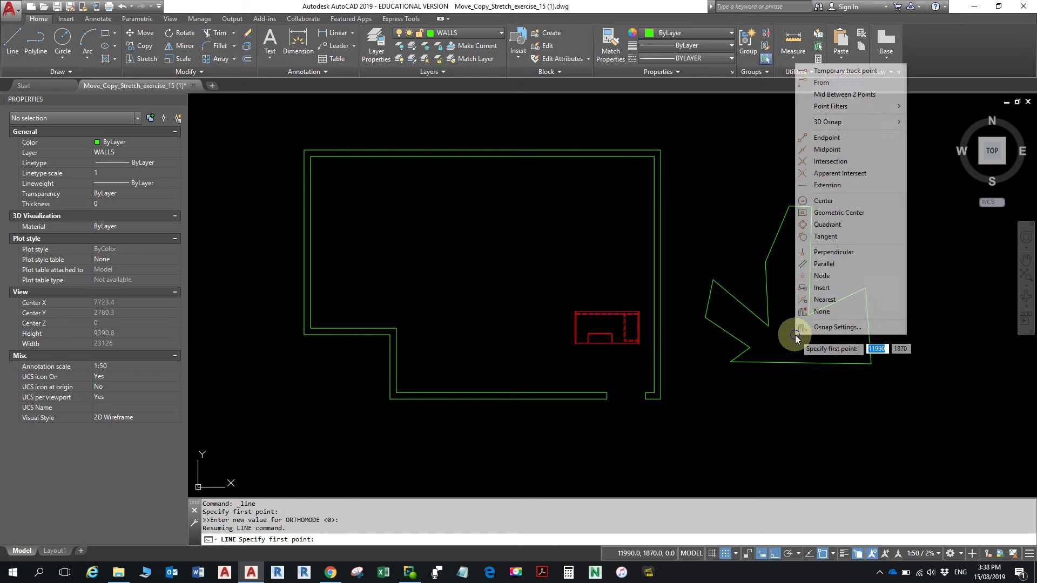
pyautogui.click(850, 213)
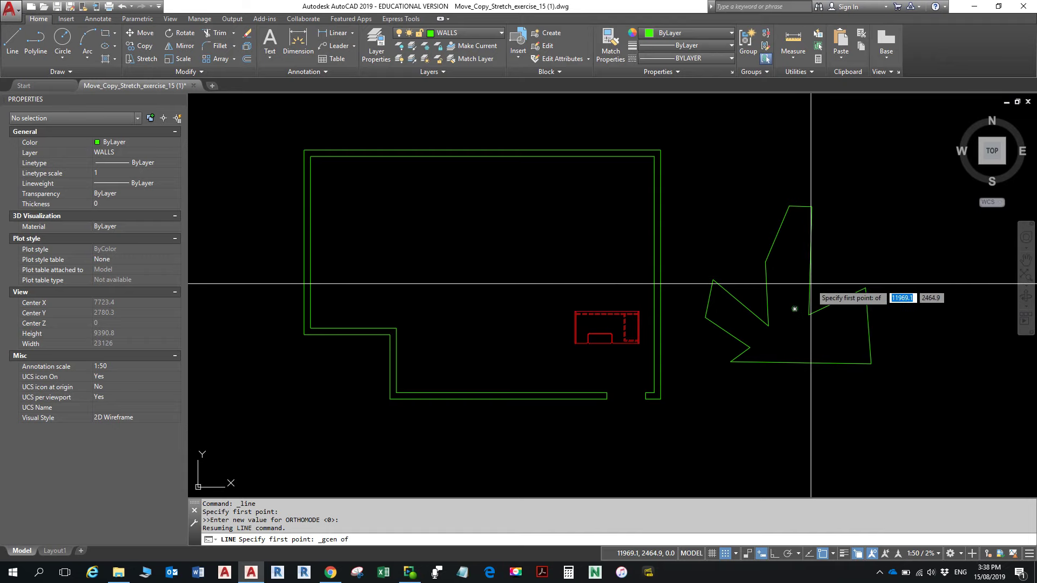
pyautogui.moveTo(810, 284); pyautogui.dragTo(757, 227, button='middle')
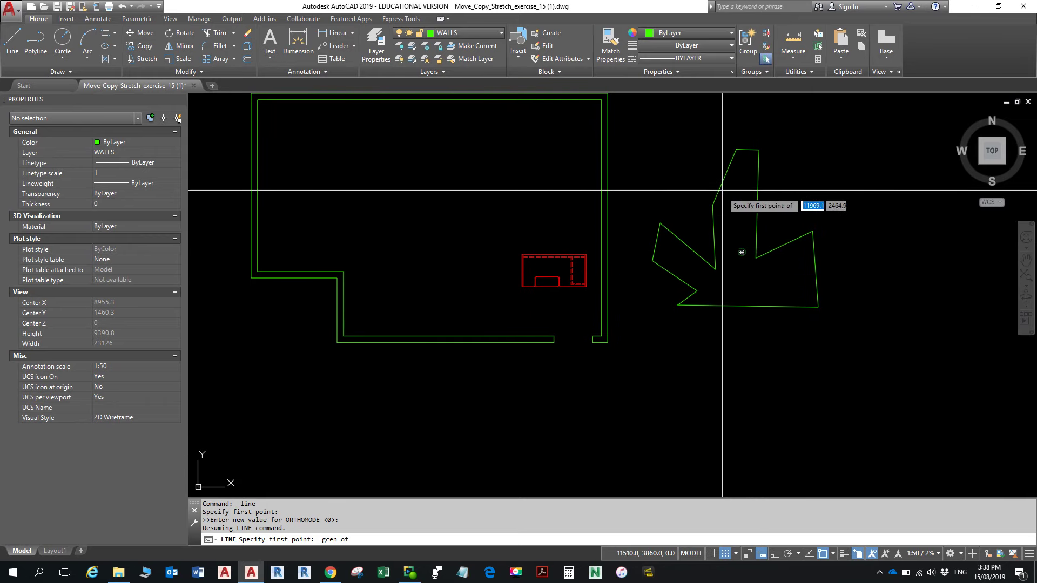
pyautogui.click(724, 221)
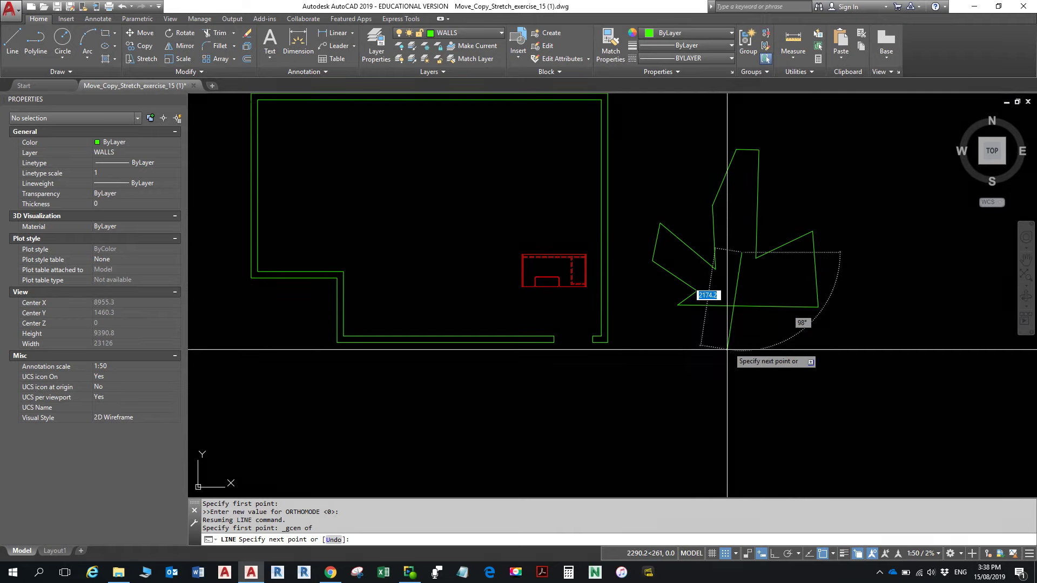
pyautogui.click(683, 400)
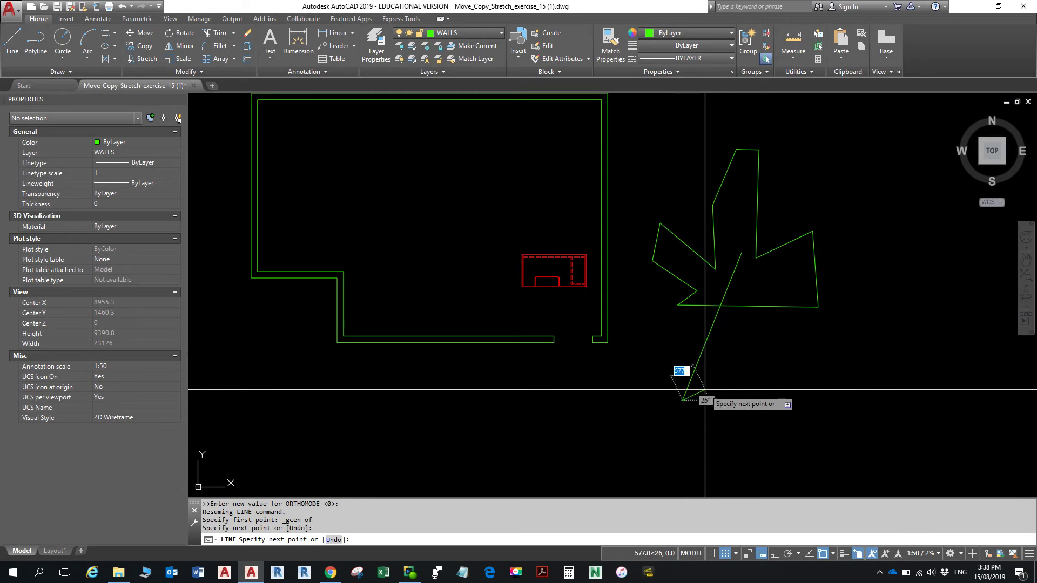
pyautogui.press('Escape')
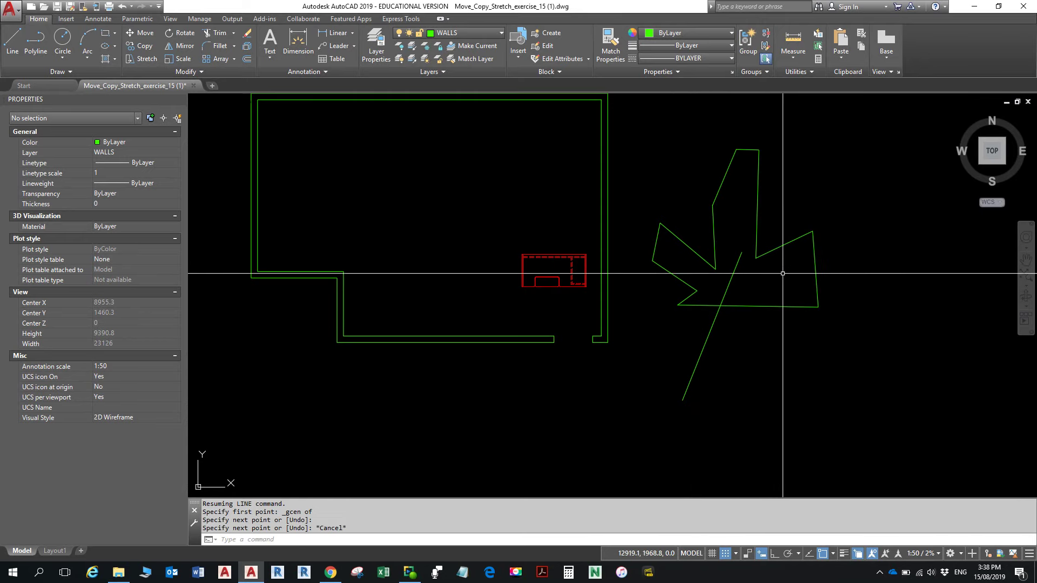
# Grip-stretch the irregular polyline's inner right notch vertex down and left, and its lower-right corner to about X 13130, Y -1310
pyautogui.click(758, 259)
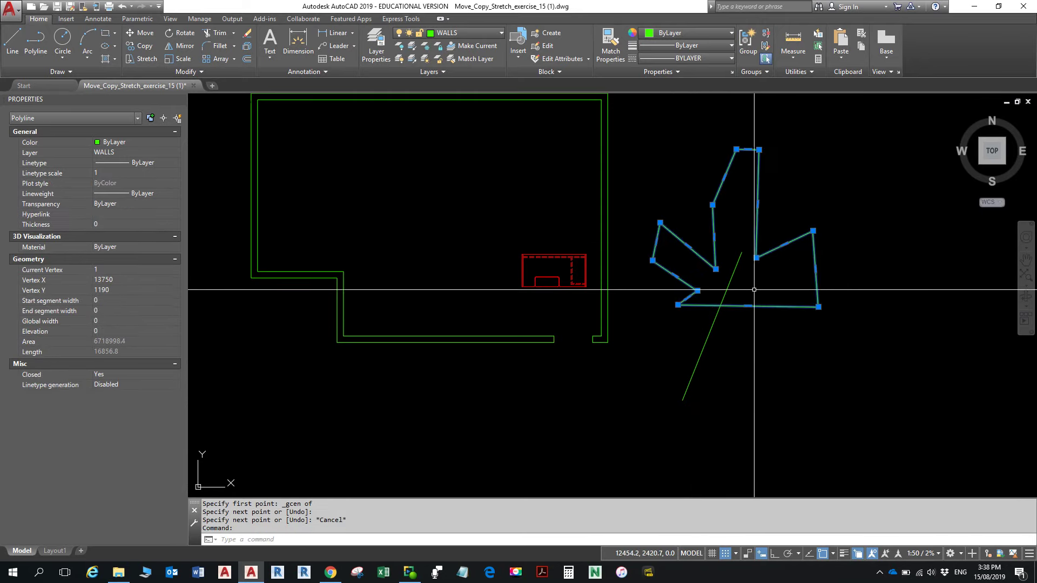
pyautogui.click(756, 258)
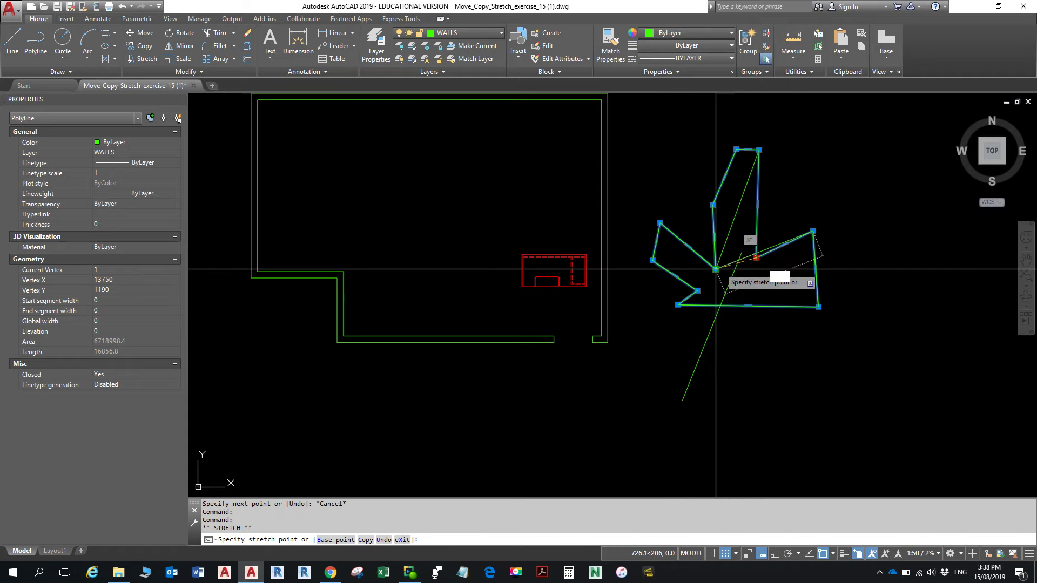
pyautogui.click(716, 287)
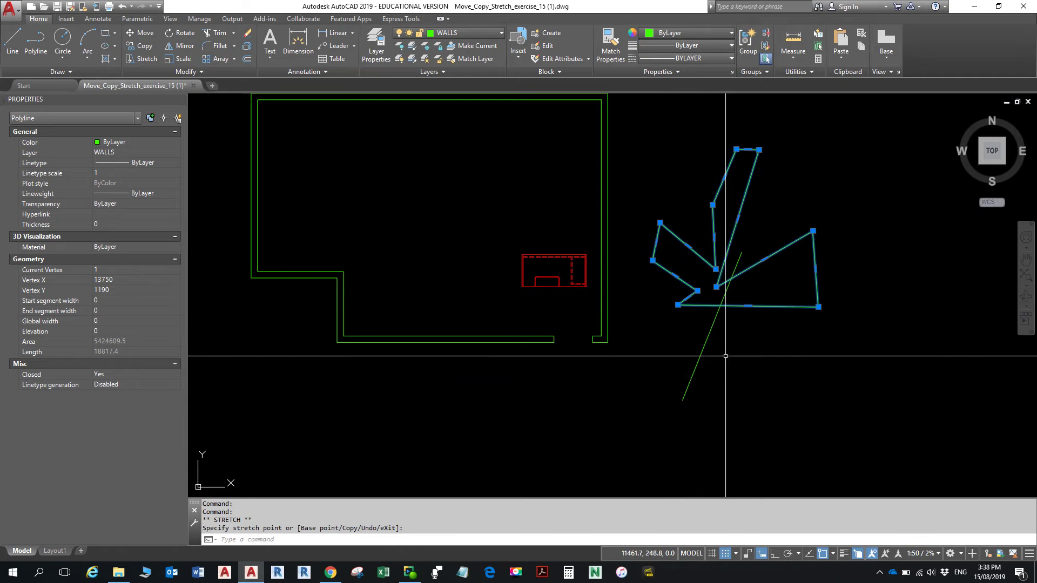
pyautogui.click(818, 306)
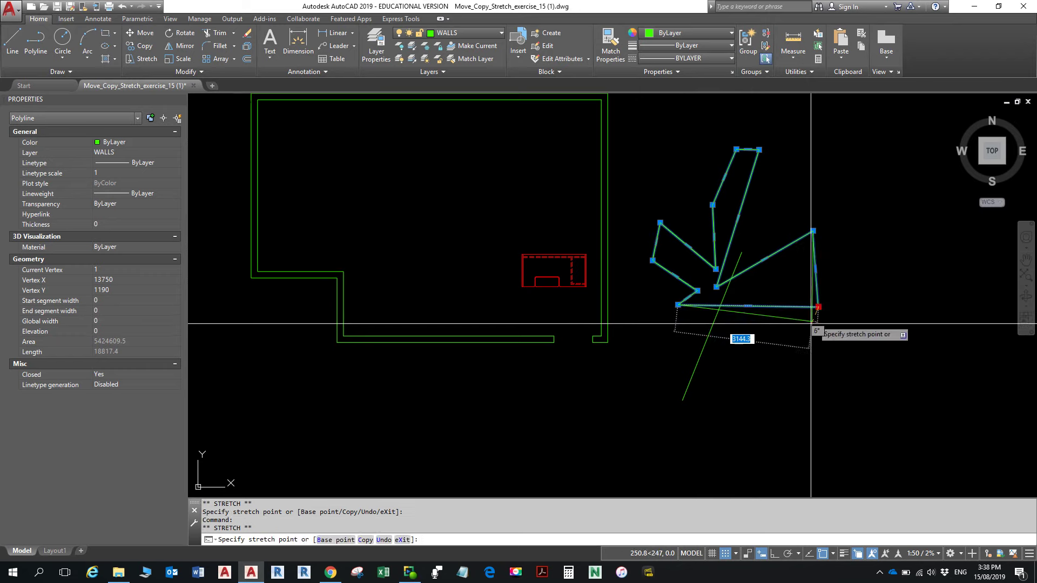
pyautogui.click(791, 414)
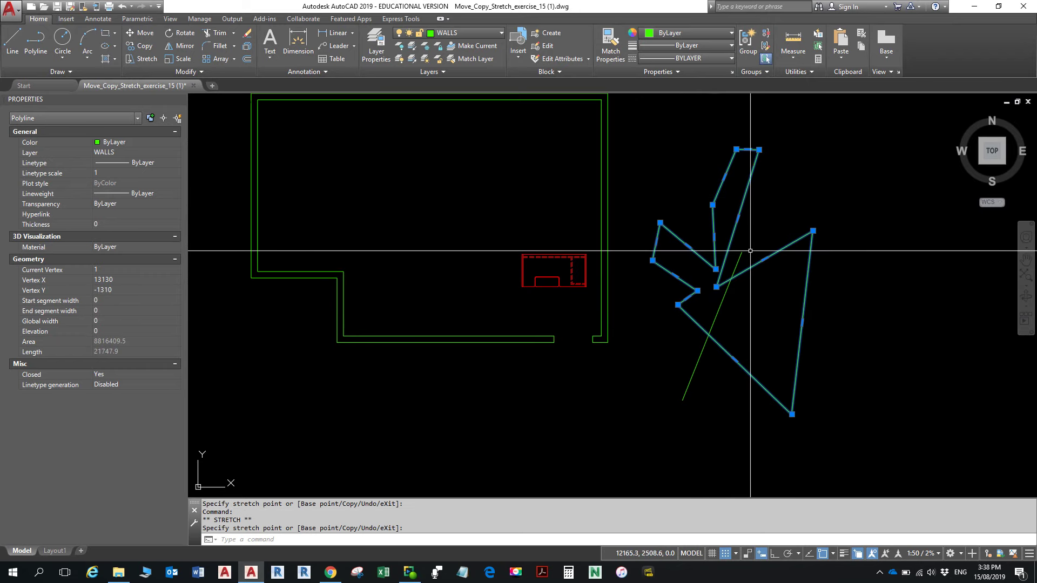
# Draw a single line from the stretched polyline's geometric center to a free point beyond its lower-right side
pyautogui.press('Escape')
pyautogui.press('Escape')
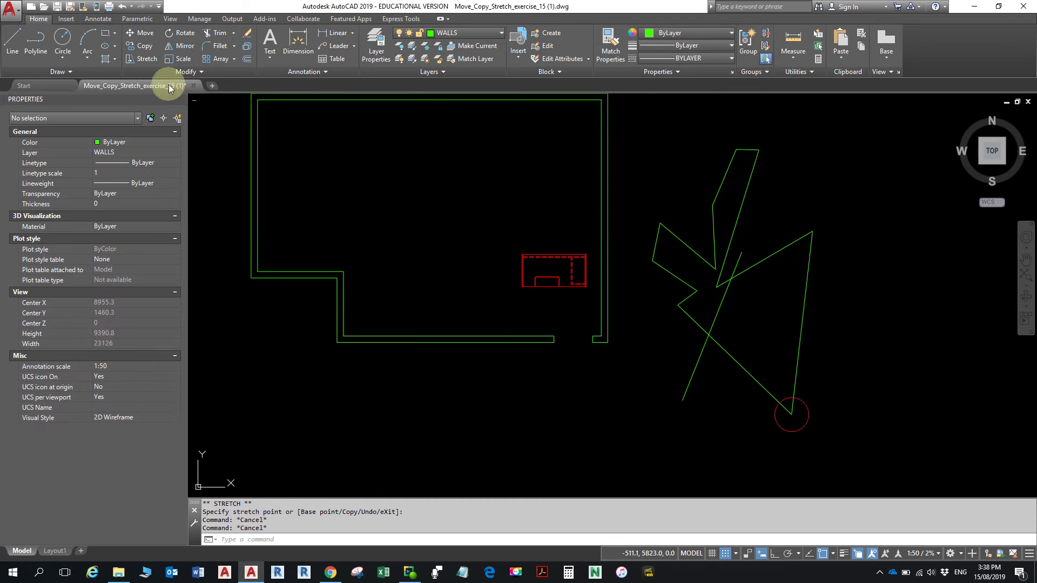
pyautogui.click(19, 47)
pyautogui.keyDown('shift'); pyautogui.rightClick(338, 186); pyautogui.keyUp('shift')
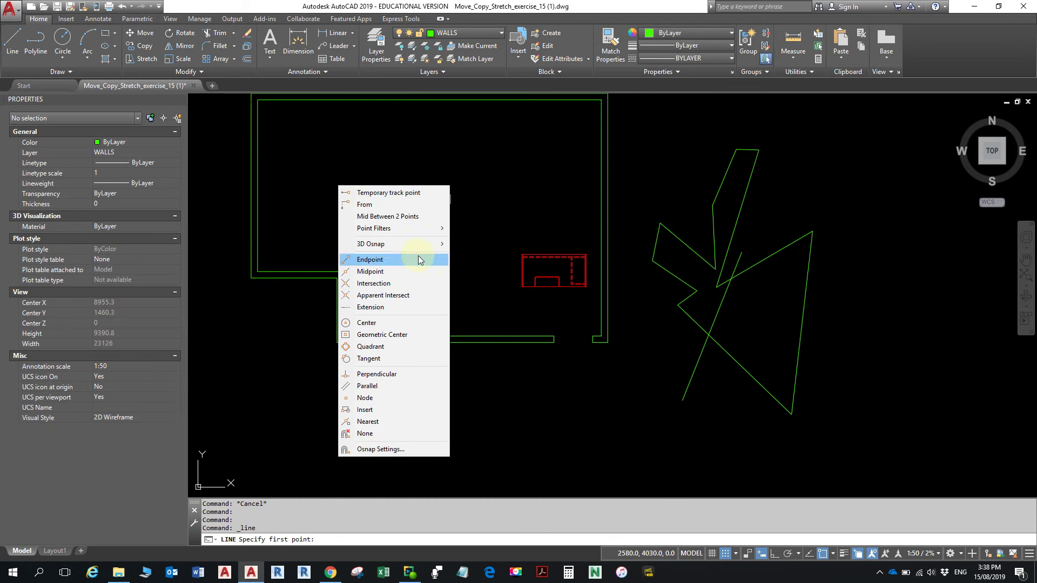
pyautogui.click(403, 334)
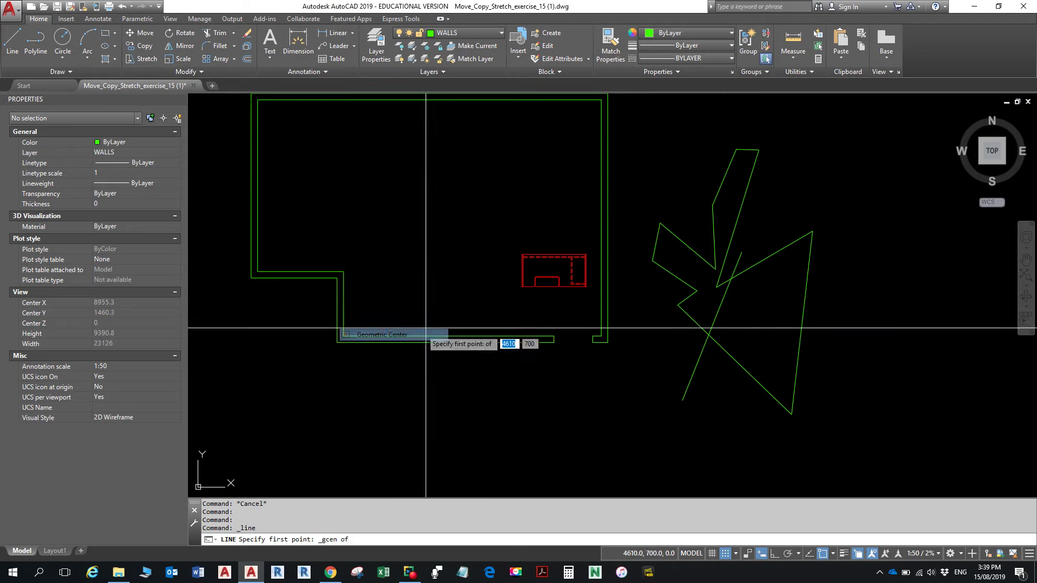
pyautogui.click(784, 249)
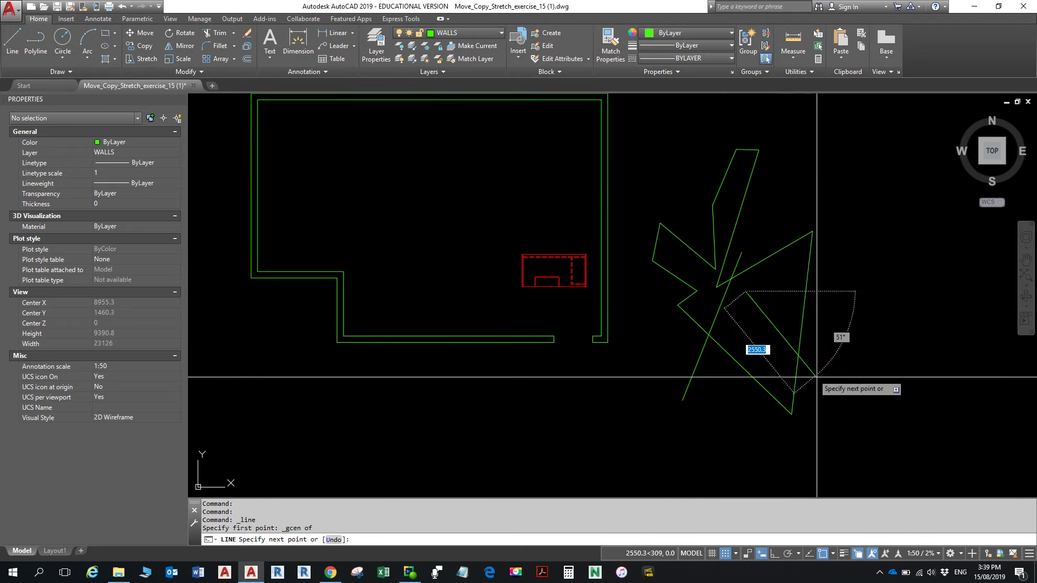
pyautogui.press('Escape')
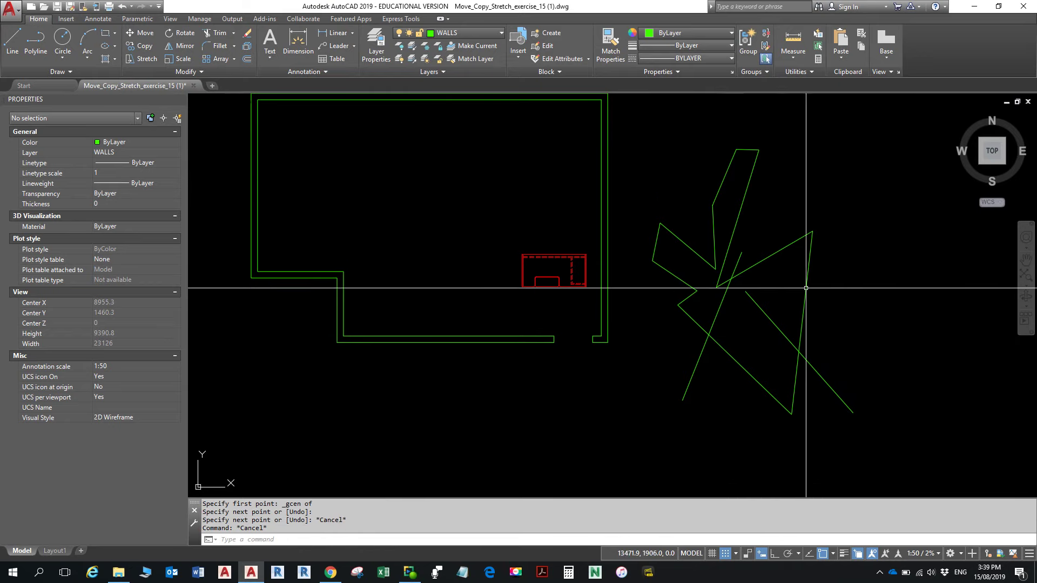
# Grip-stretch the irregular polyline's far-right vertex down and left, to just above its lowest corner
pyautogui.click(804, 235)
pyautogui.click(813, 231)
pyautogui.click(768, 350)
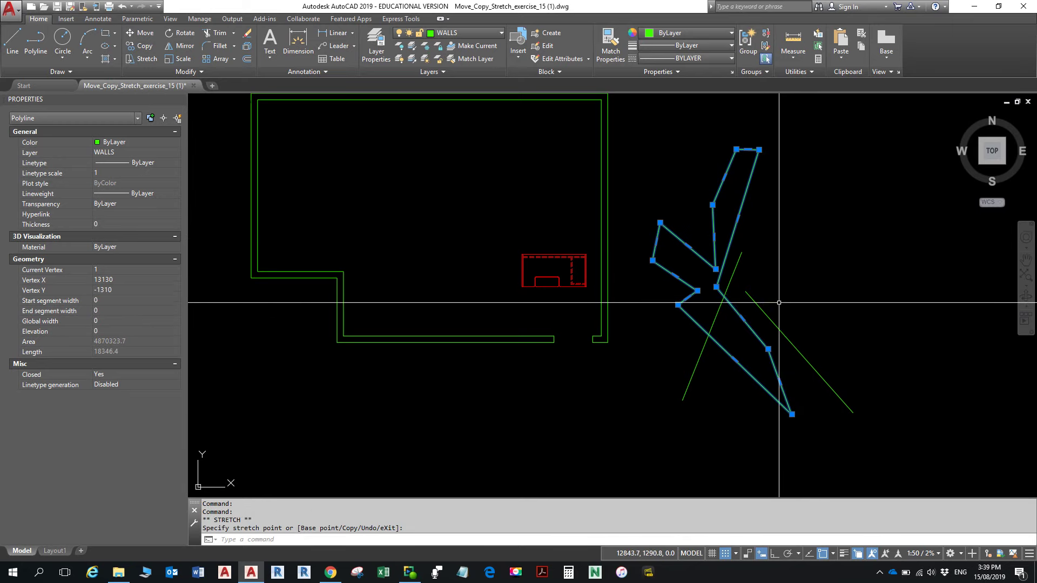
# Draw a single line from the reshaped polyline's new geometric center to a free point at its upper right and inspect where it starts
pyautogui.click(12, 40)
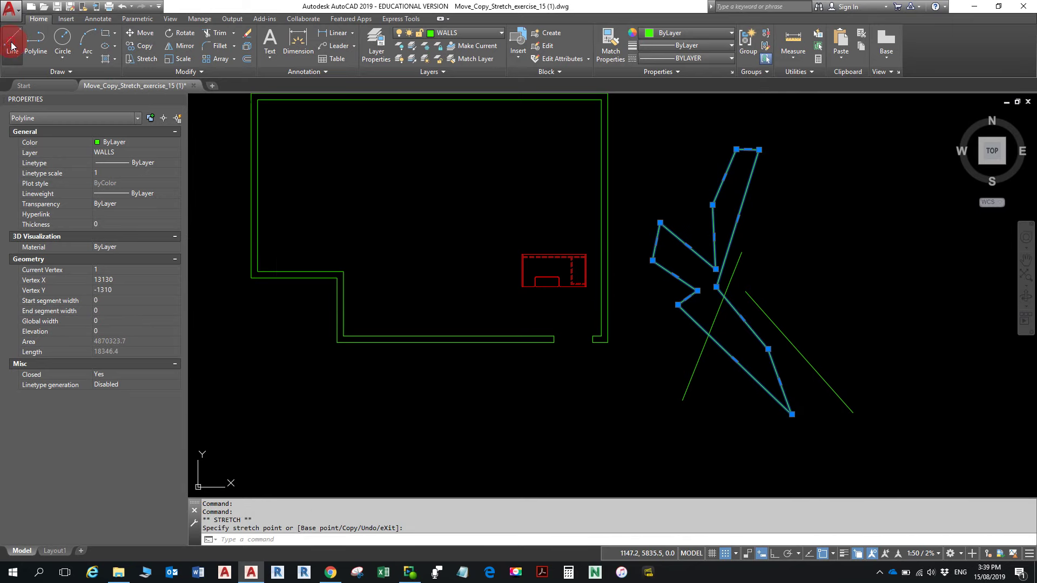
pyautogui.press('F8')
pyautogui.keyDown('shift'); pyautogui.rightClick(756, 238); pyautogui.keyUp('shift')
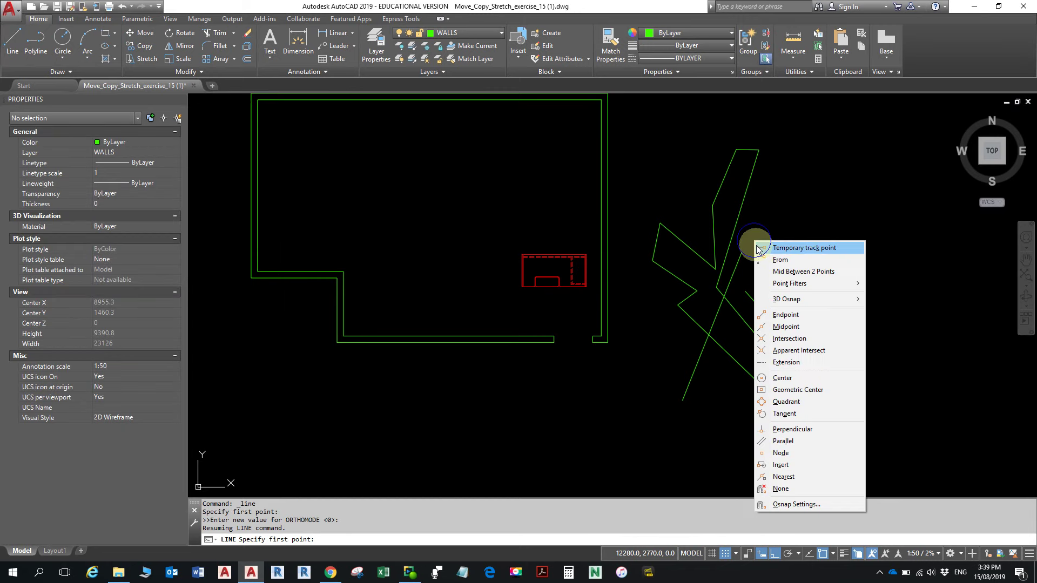
pyautogui.click(778, 390)
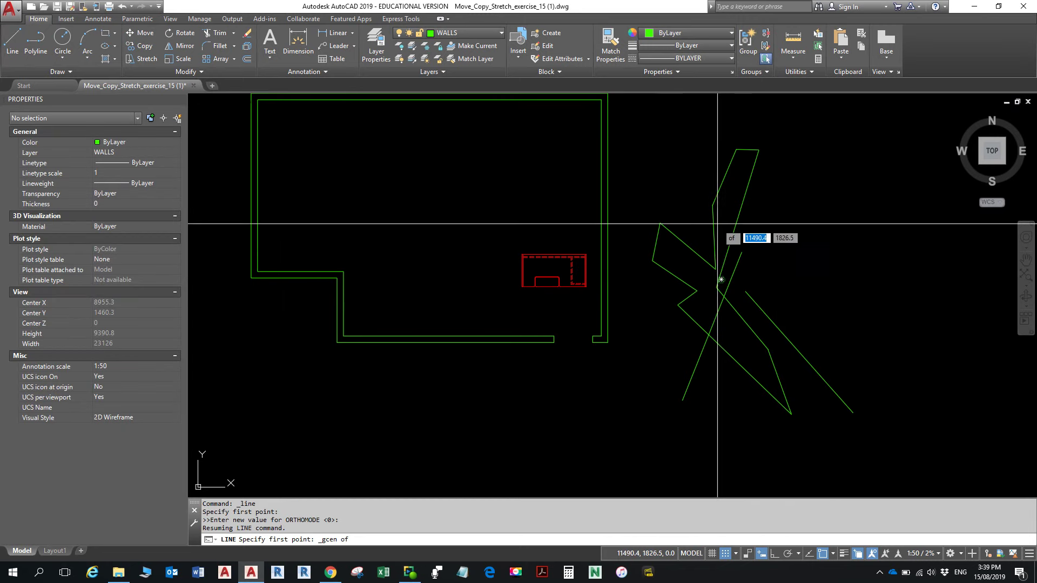
pyautogui.click(722, 226)
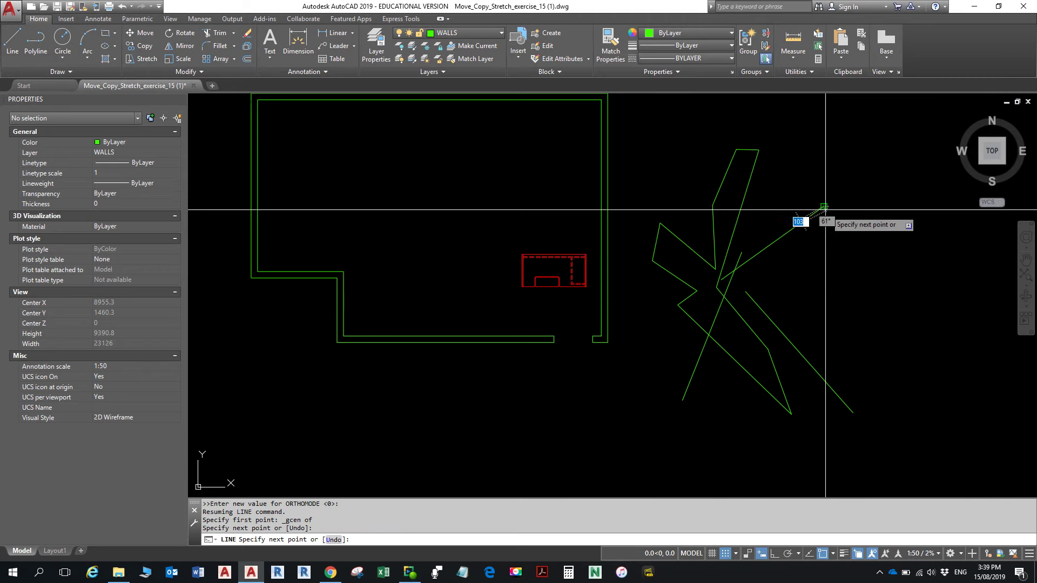
pyautogui.press('Escape')
pyautogui.scroll(6, 729, 282)
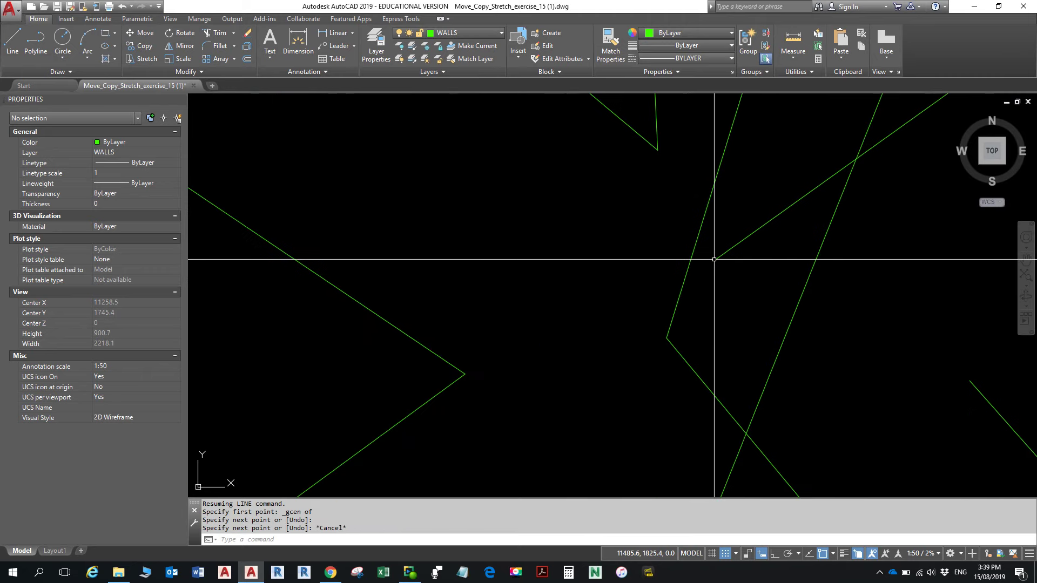
pyautogui.scroll(2, 716, 259)
pyautogui.scroll(-4, 728, 275)
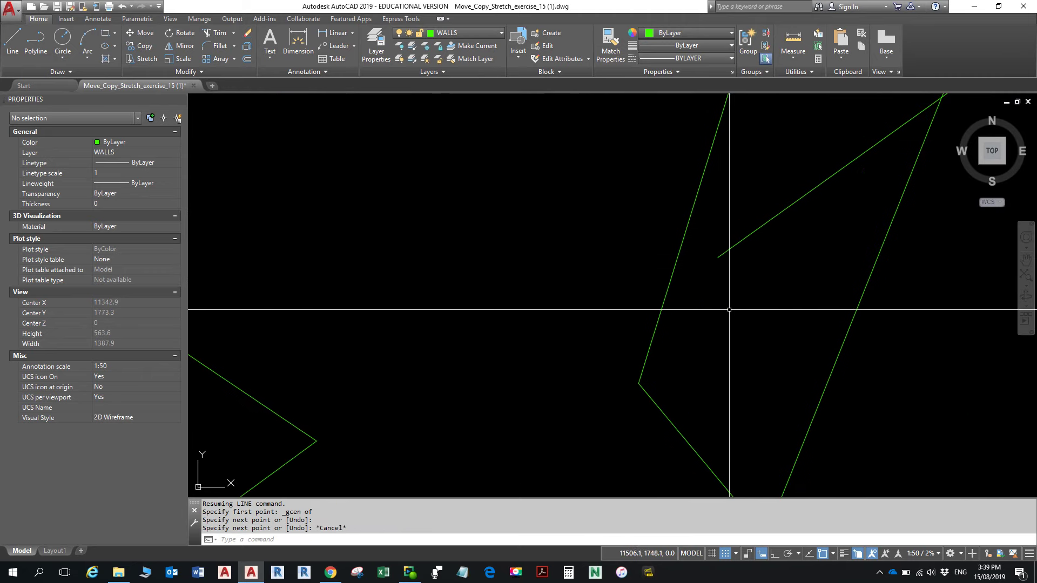
# Draw a rectangle 2000 long and 1000 wide above the room's upper wall, using the Dimensions option
pyautogui.scroll(-15, 725, 297)
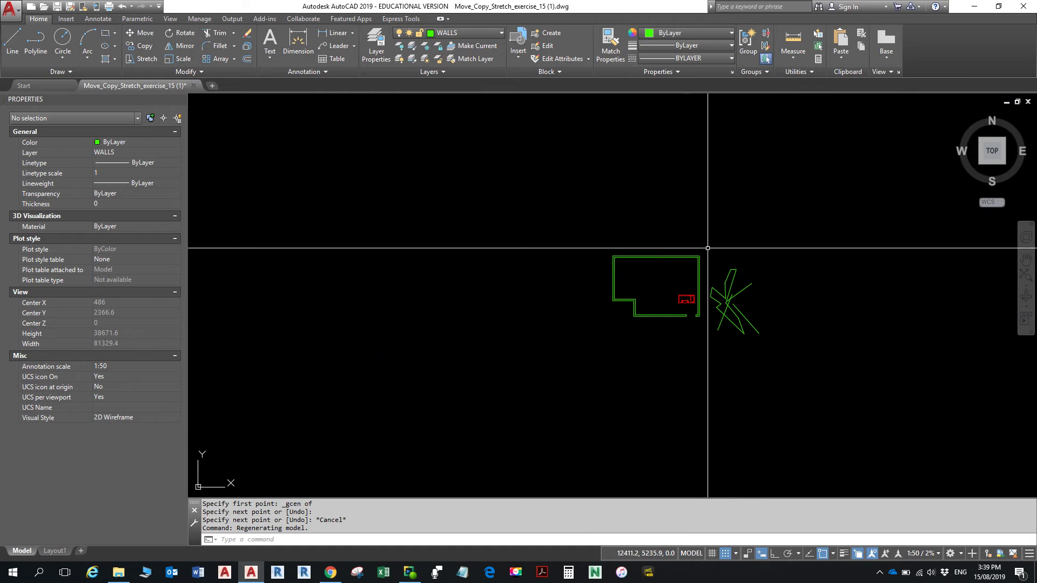
pyautogui.click(107, 35)
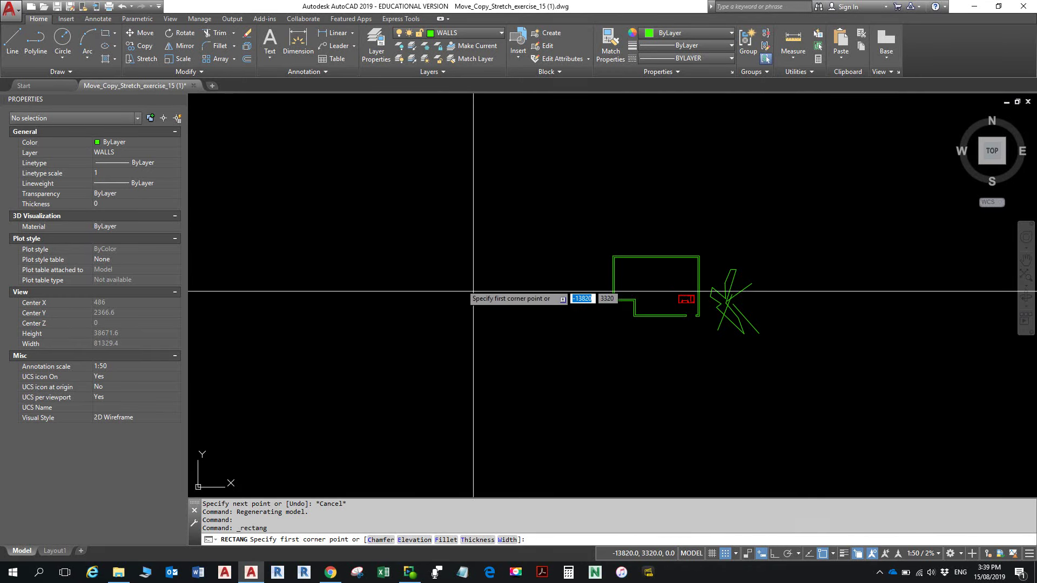
pyautogui.moveTo(490, 287); pyautogui.dragTo(366, 236, button='middle')
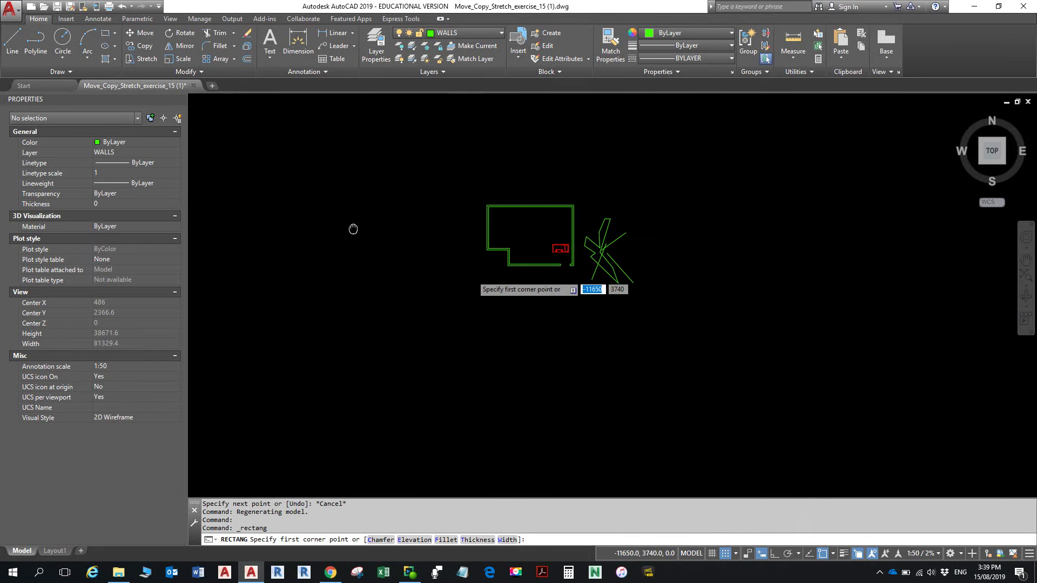
pyautogui.scroll(4, 536, 196)
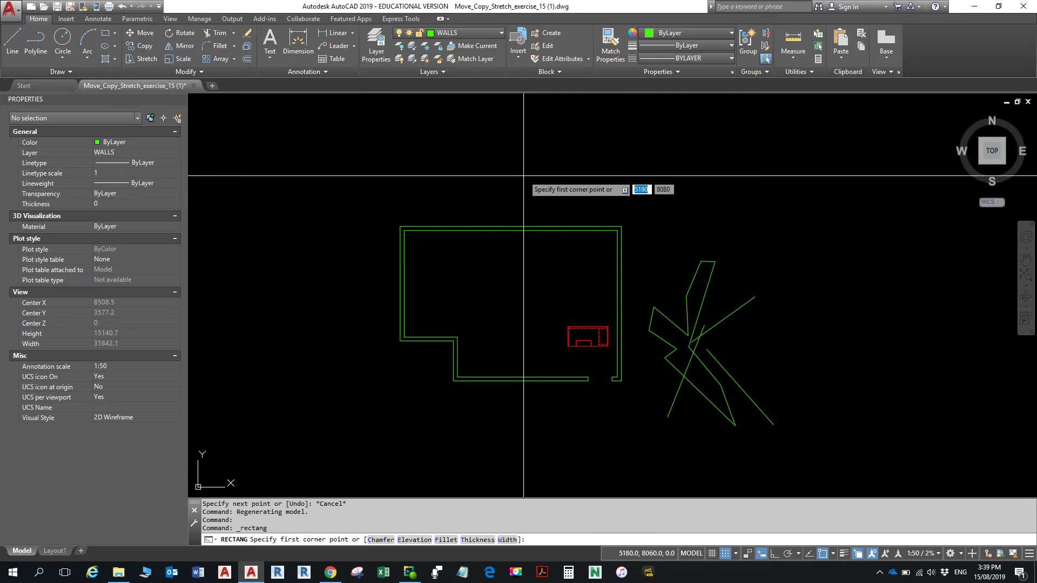
pyautogui.click(200, 540)
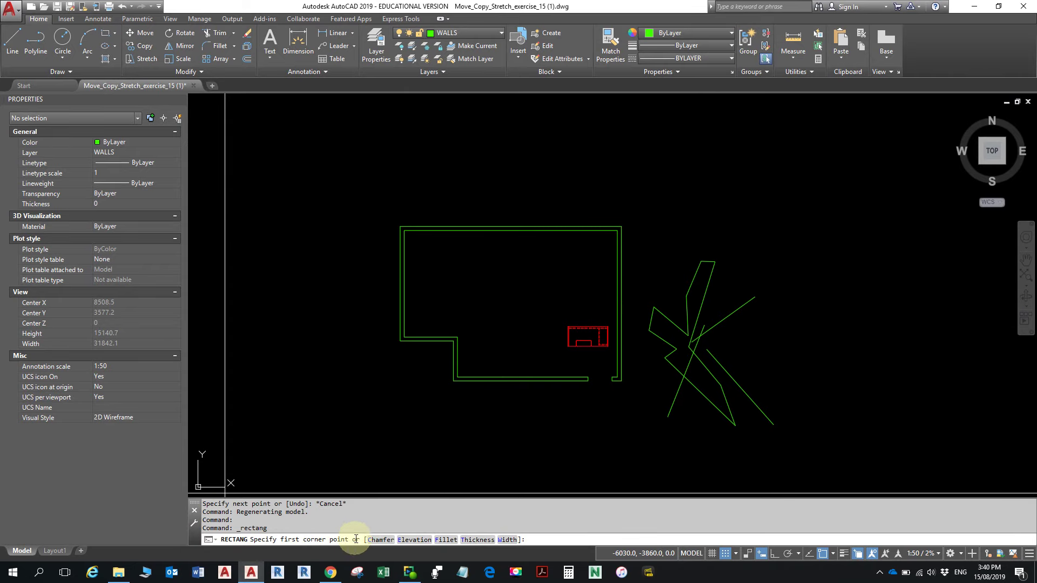
pyautogui.click(522, 177)
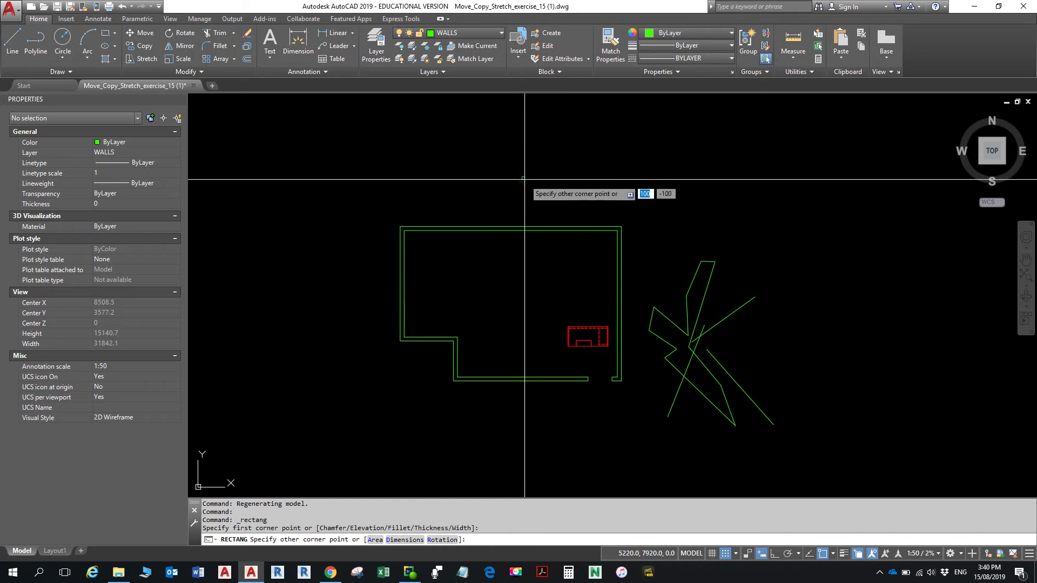
pyautogui.click(419, 540)
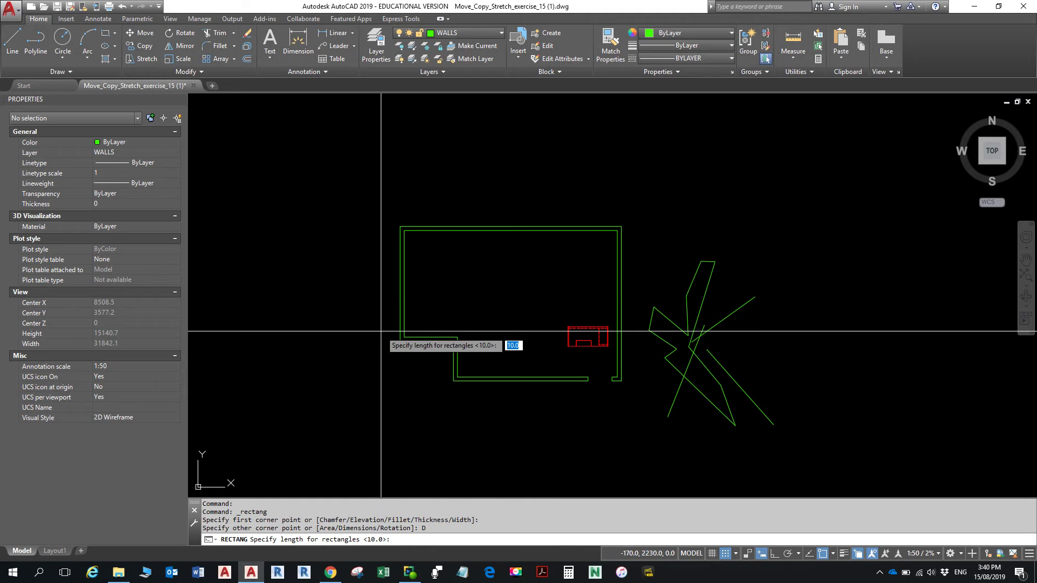
pyautogui.write('2000')
pyautogui.press('Return')
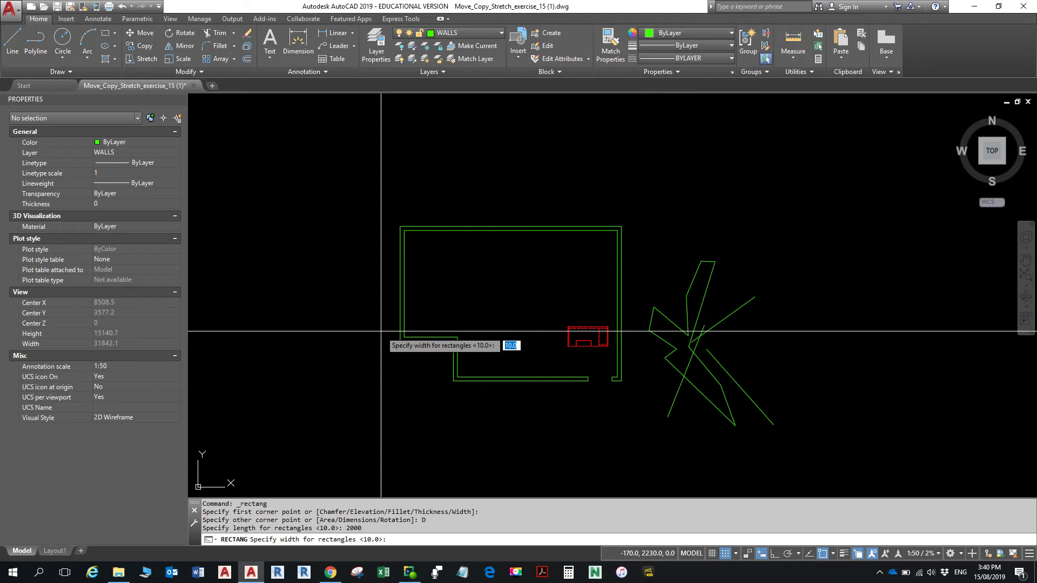
pyautogui.write('1000')
pyautogui.press('Return')
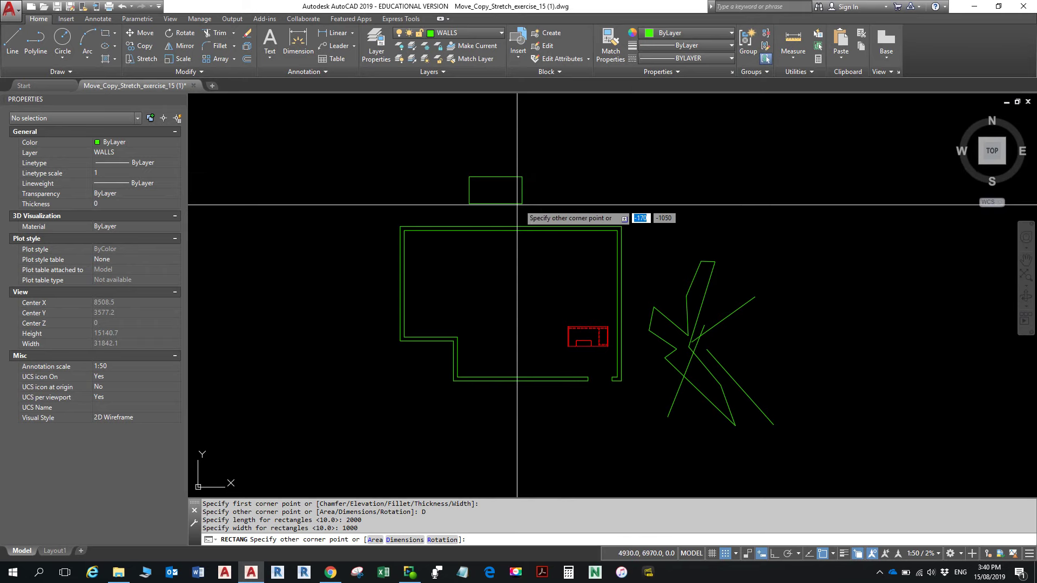
pyautogui.click(600, 116)
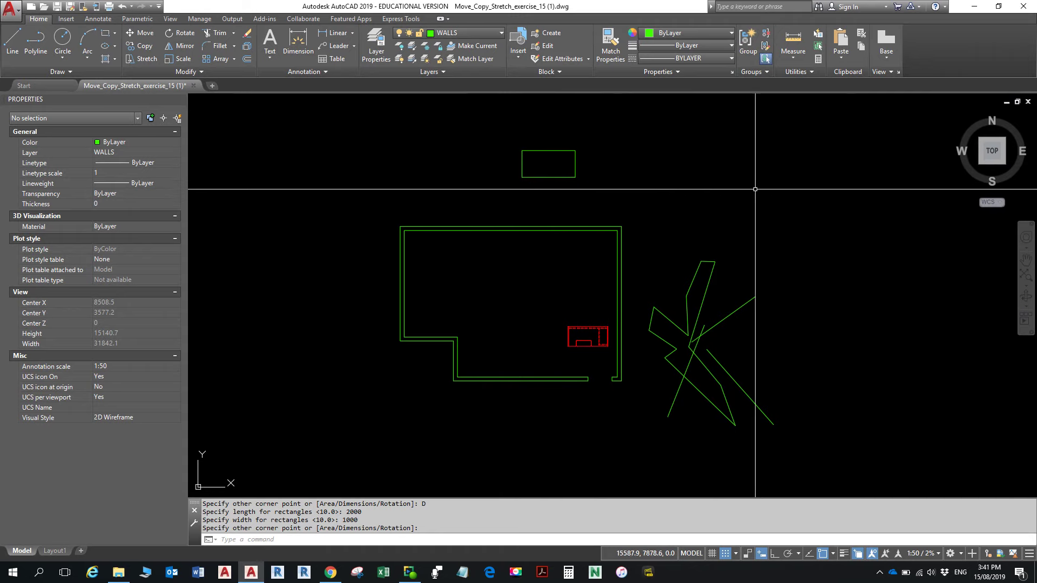
# Draw a circle of radius 75 centred on the geometric center of the 2000 by 1000 rectangle
pyautogui.scroll(4, 652, 188)
pyautogui.moveTo(652, 189)
pyautogui.mouseDown(button='middle')
pyautogui.moveTo(652, 201)
pyautogui.moveTo(716, 204)
pyautogui.mouseUp(button='middle')
pyautogui.scroll(-2, 709, 204)
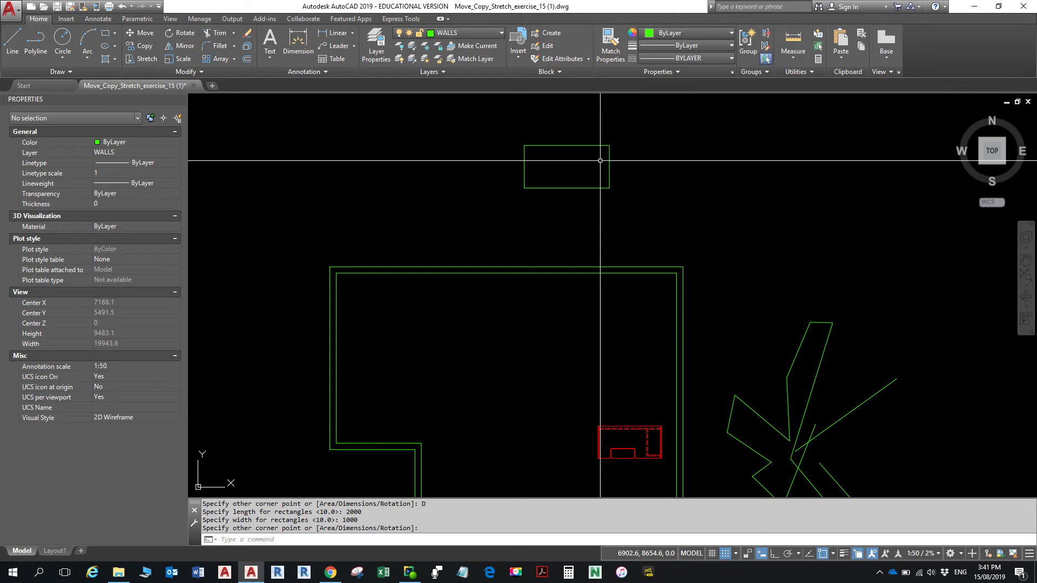
pyautogui.click(64, 43)
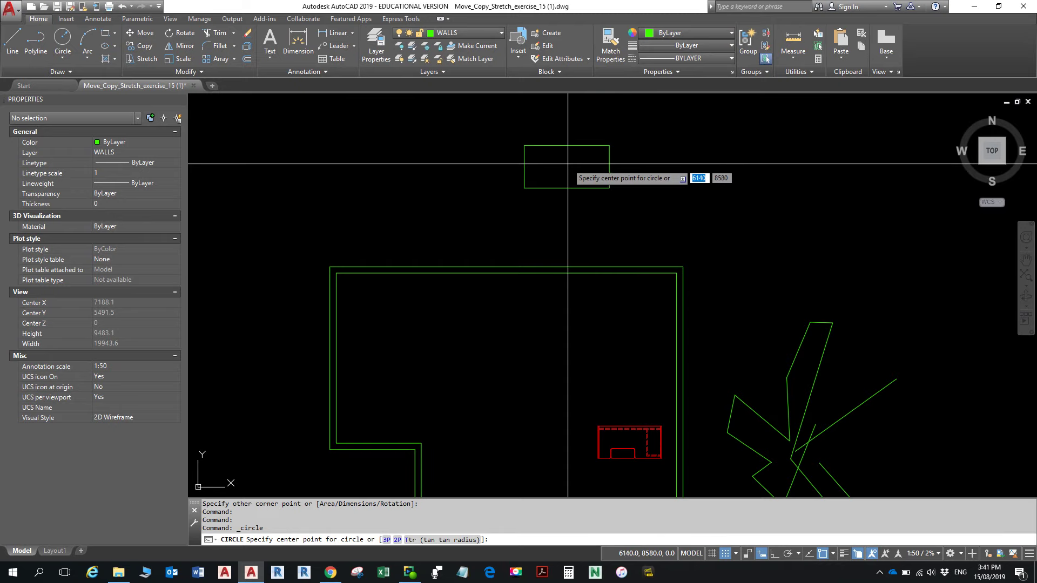
pyautogui.scroll(4, 568, 165)
pyautogui.moveTo(568, 168); pyautogui.dragTo(547, 204, button='middle')
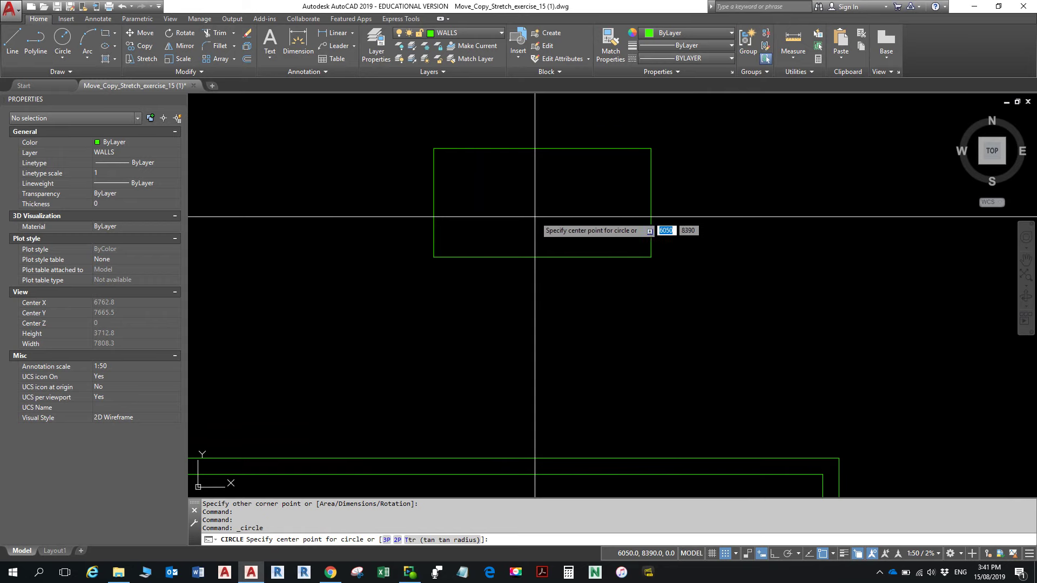
pyautogui.keyDown('shift'); pyautogui.rightClick(521, 202); pyautogui.keyUp('shift')
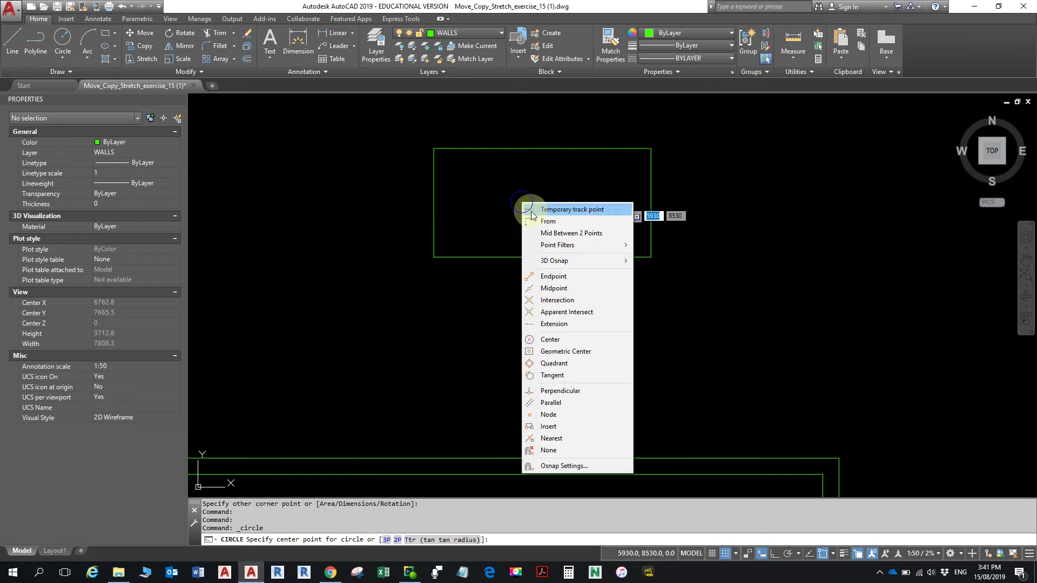
pyautogui.click(563, 351)
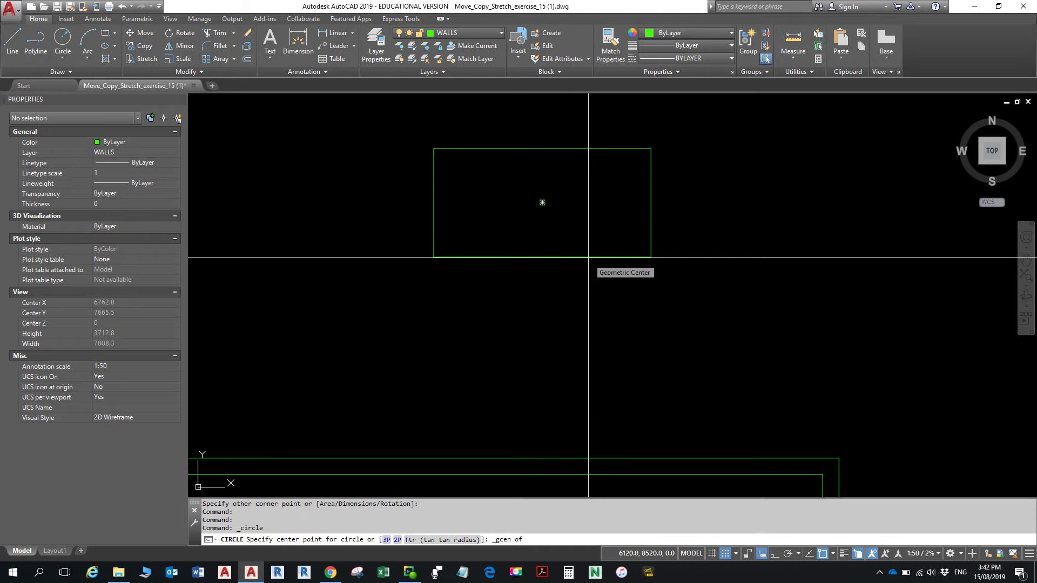
pyautogui.click(588, 257)
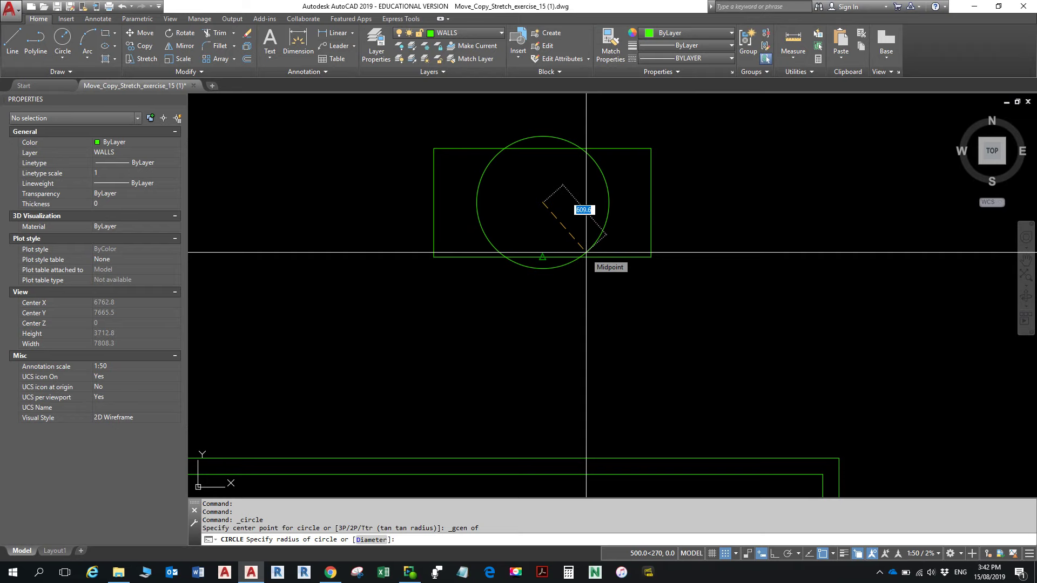
pyautogui.write('75')
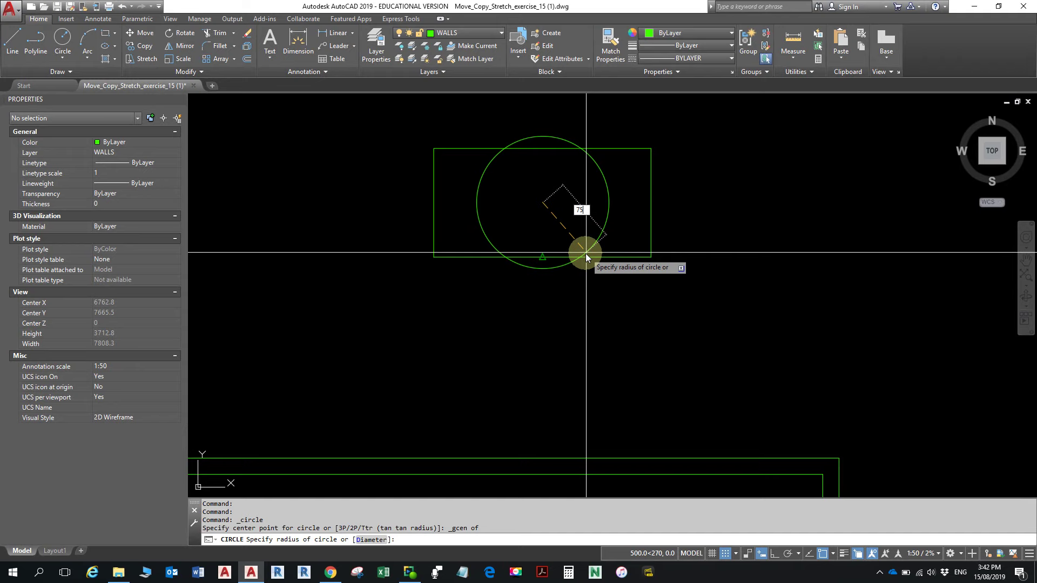
pyautogui.press('Return')
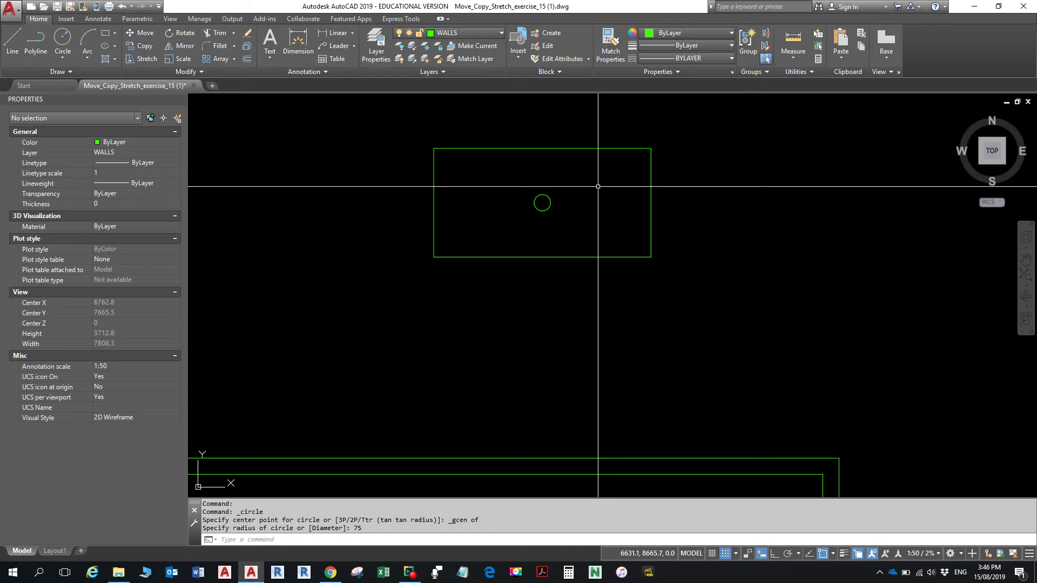
# Delete the small circle at the center of the rectangle
pyautogui.keyDown('shift'); pyautogui.rightClick(586, 200); pyautogui.keyUp('shift')
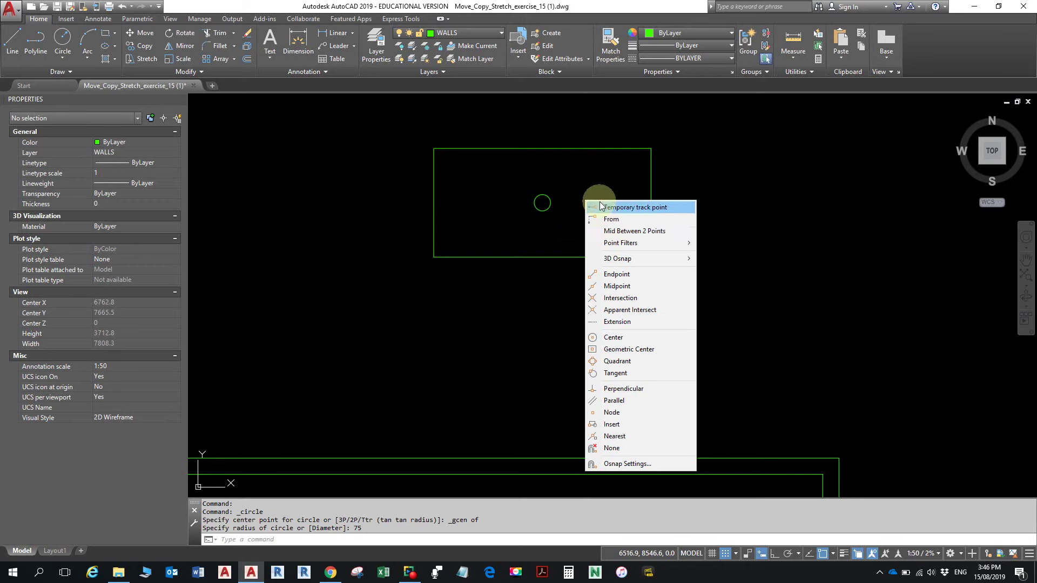
pyautogui.click(619, 232)
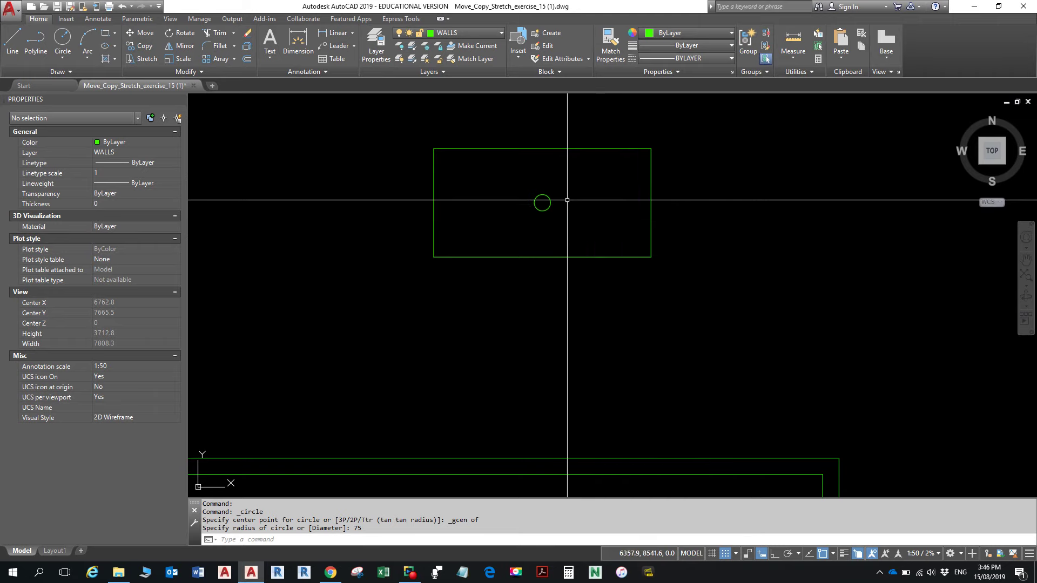
pyautogui.click(548, 203)
pyautogui.press('Delete')
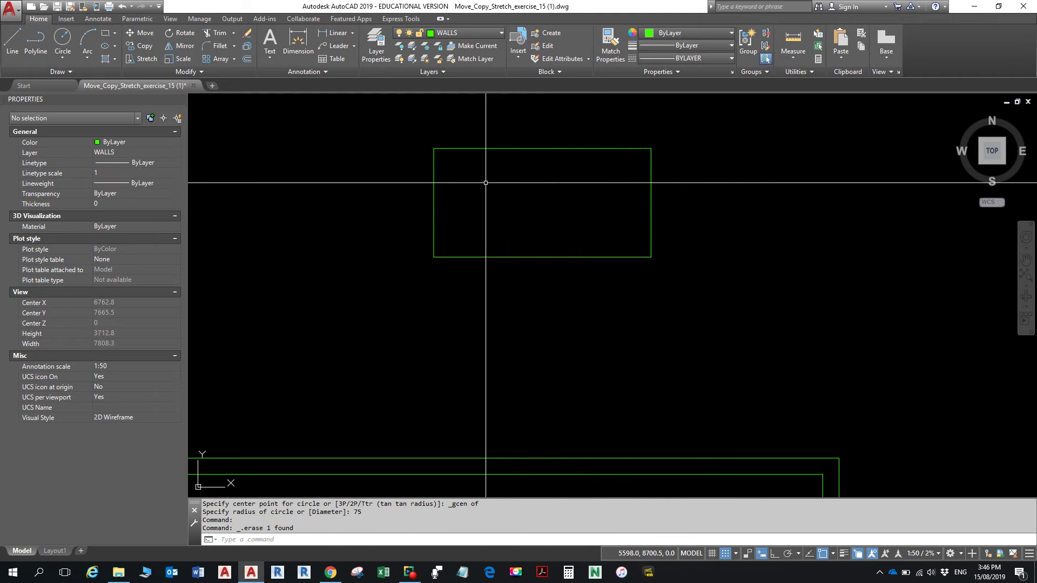
pyautogui.click(61, 43)
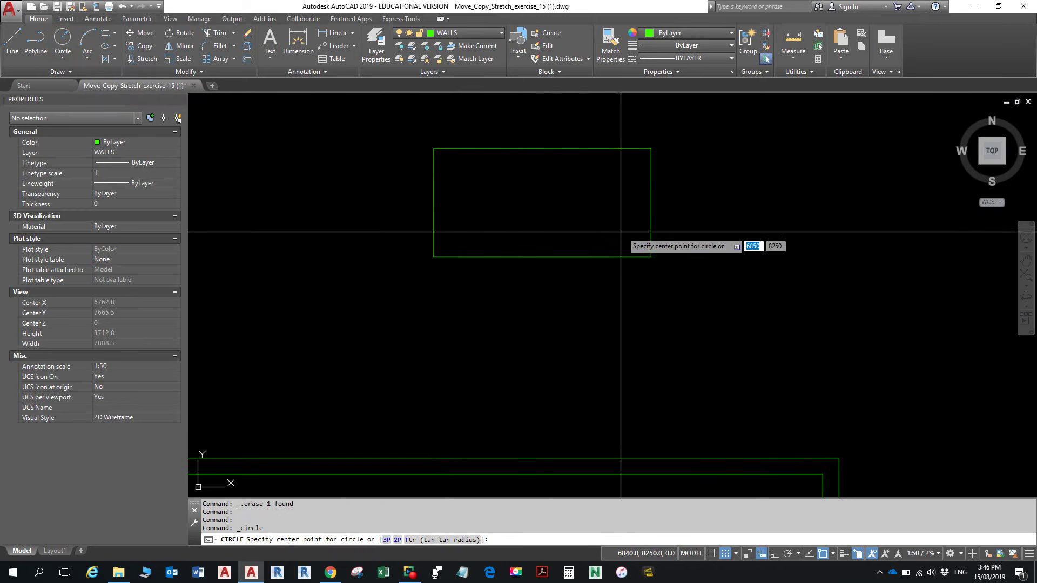
pyautogui.click(611, 203)
pyautogui.keyDown('shift'); pyautogui.rightClick(613, 202); pyautogui.keyUp('shift')
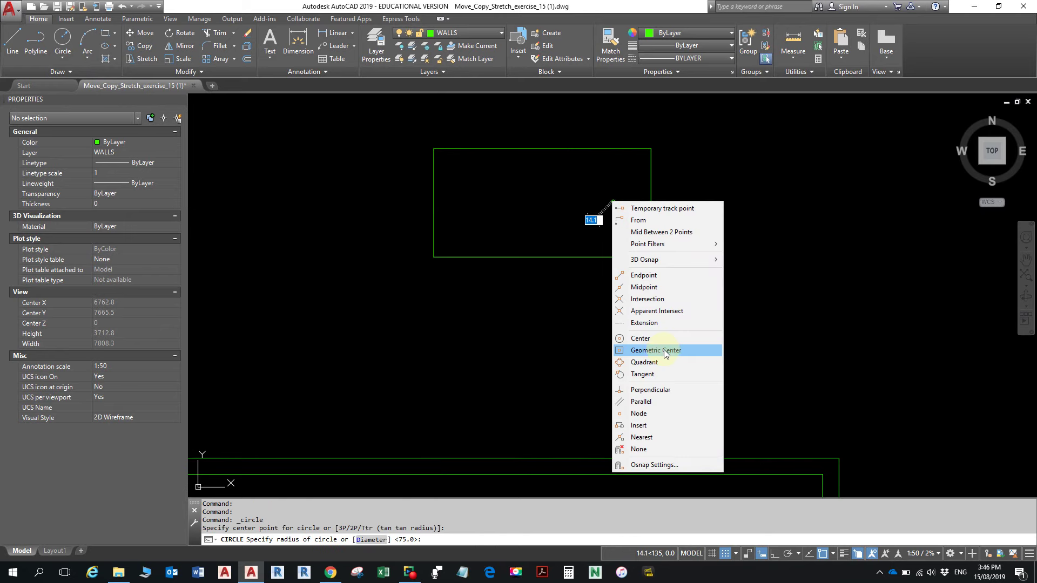
pyautogui.click(654, 234)
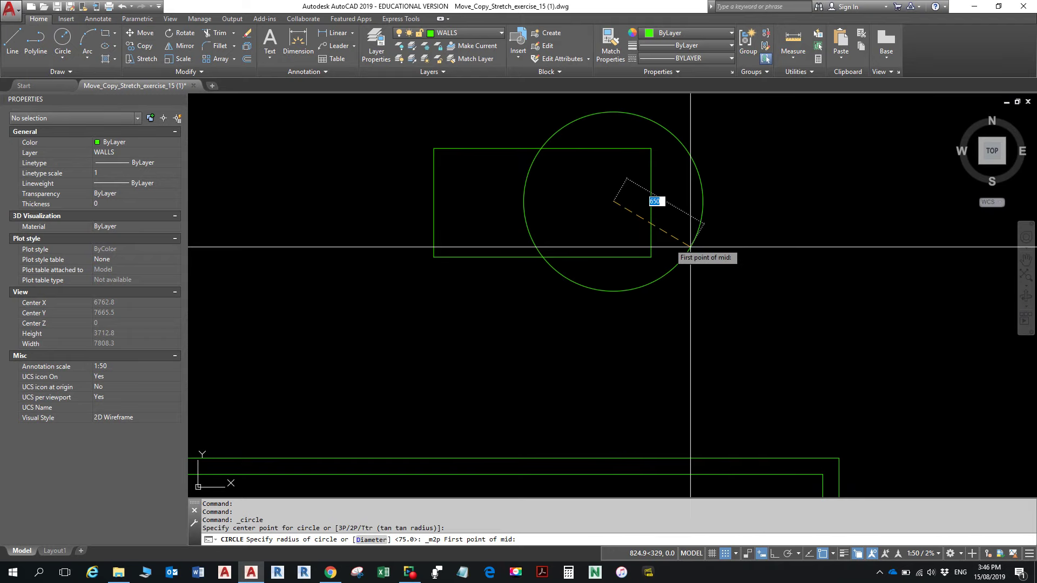
pyautogui.press('Escape')
# Draw a circle of radius 75 centred mid between two points, using the rectangle's lower-left and upper-right corners
pyautogui.click(63, 43)
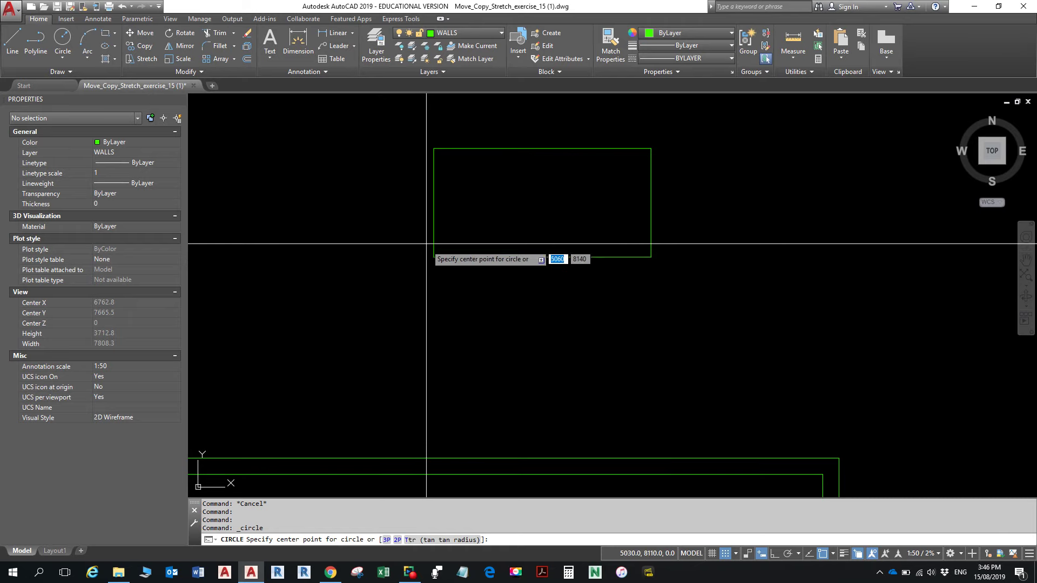
pyautogui.keyDown('shift'); pyautogui.rightClick(377, 248); pyautogui.keyUp('shift')
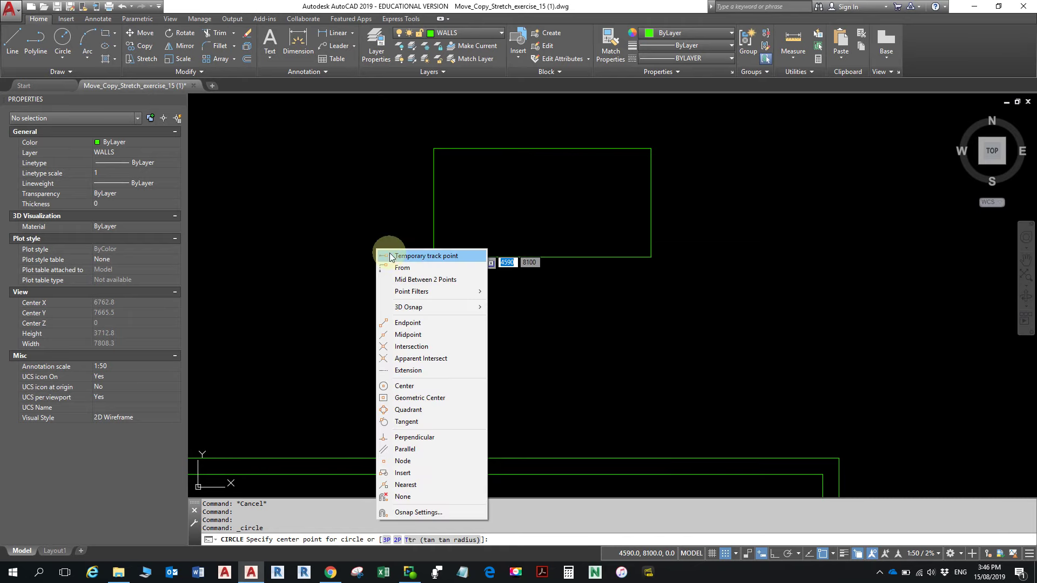
pyautogui.click(410, 281)
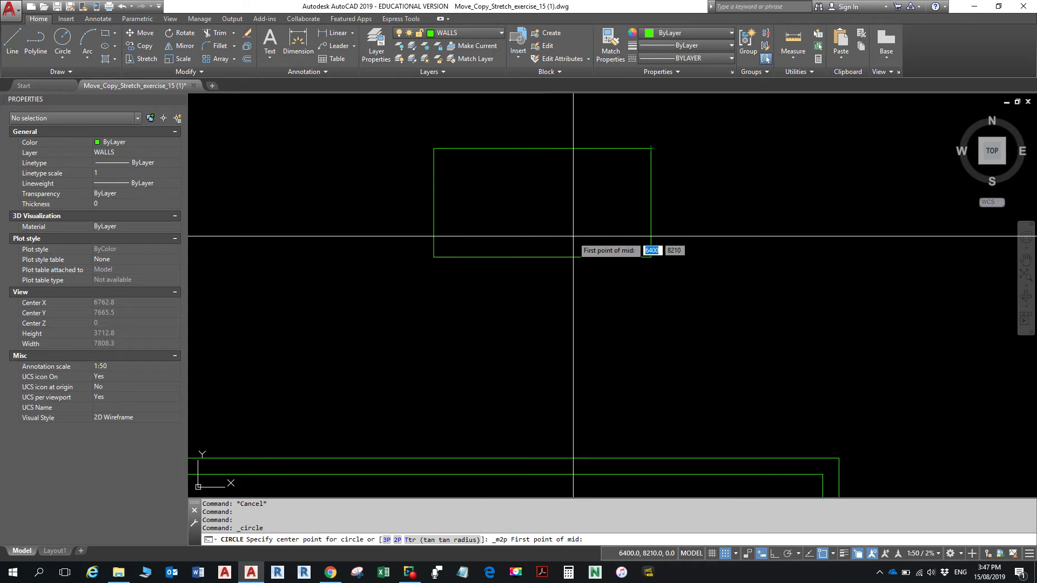
pyautogui.click(435, 234)
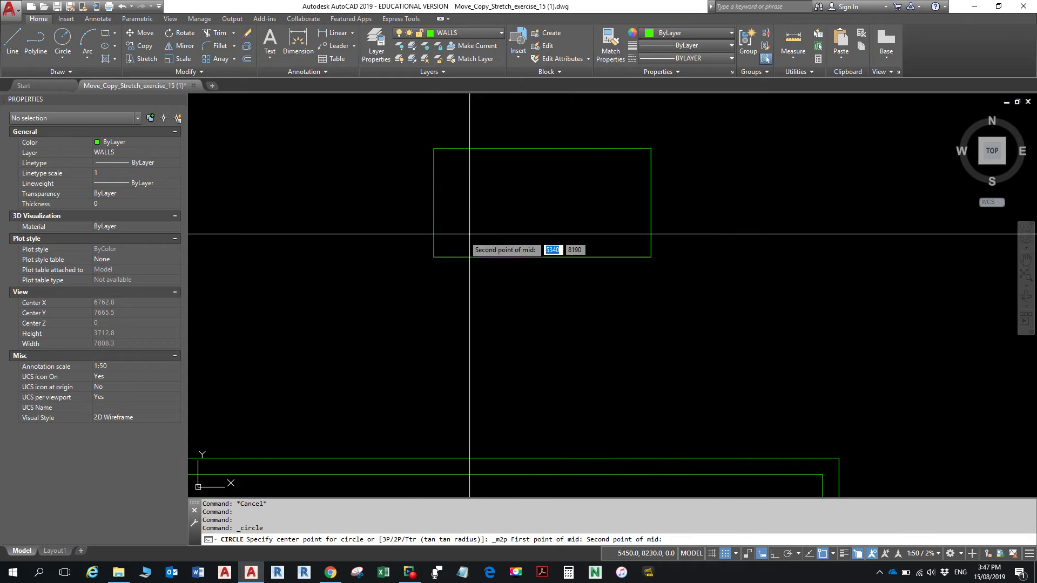
pyautogui.click(651, 148)
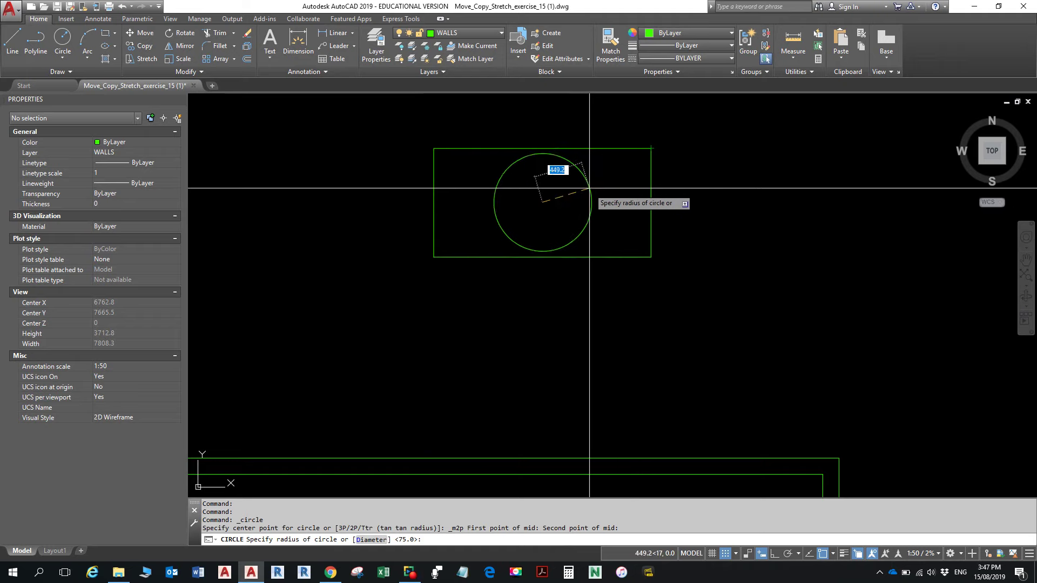
pyautogui.rightClick(611, 195)
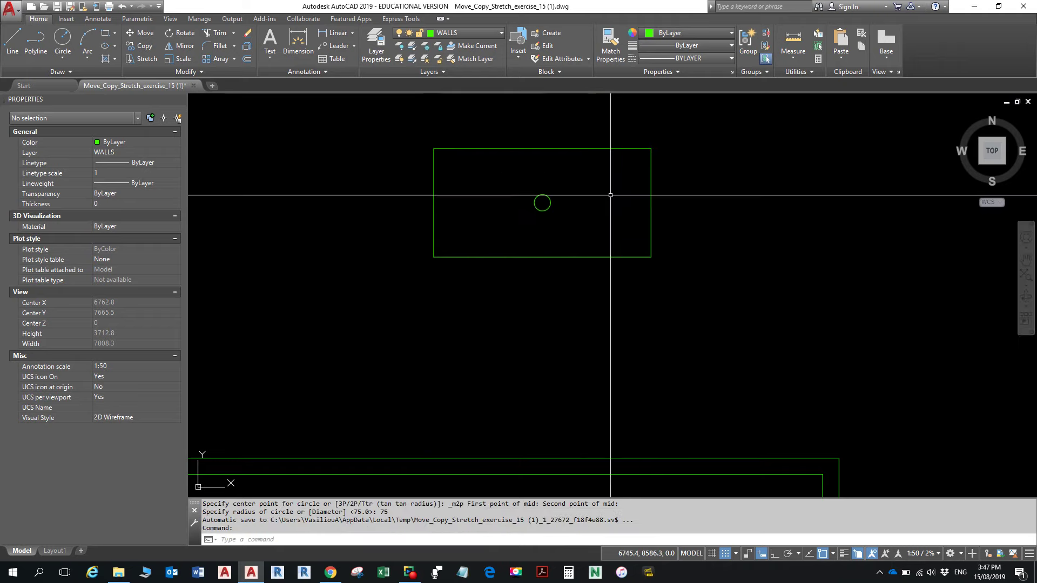
pyautogui.press('alt')
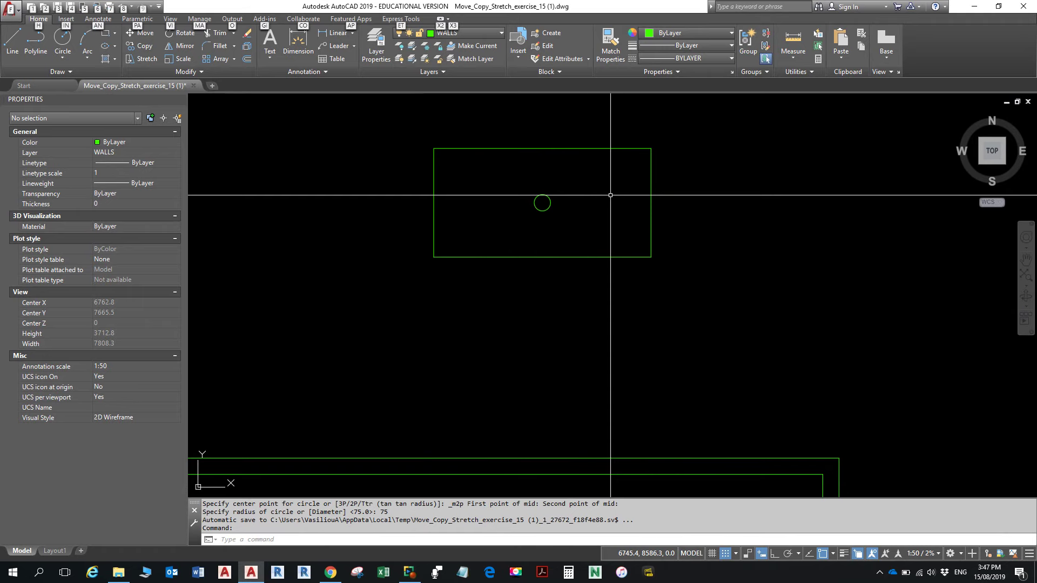
pyautogui.press('Escape')
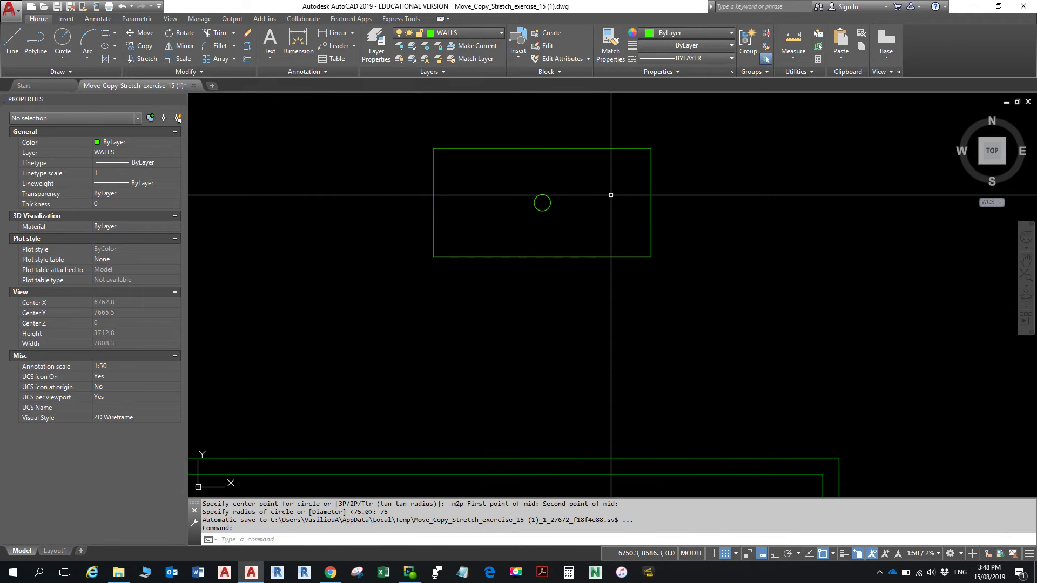
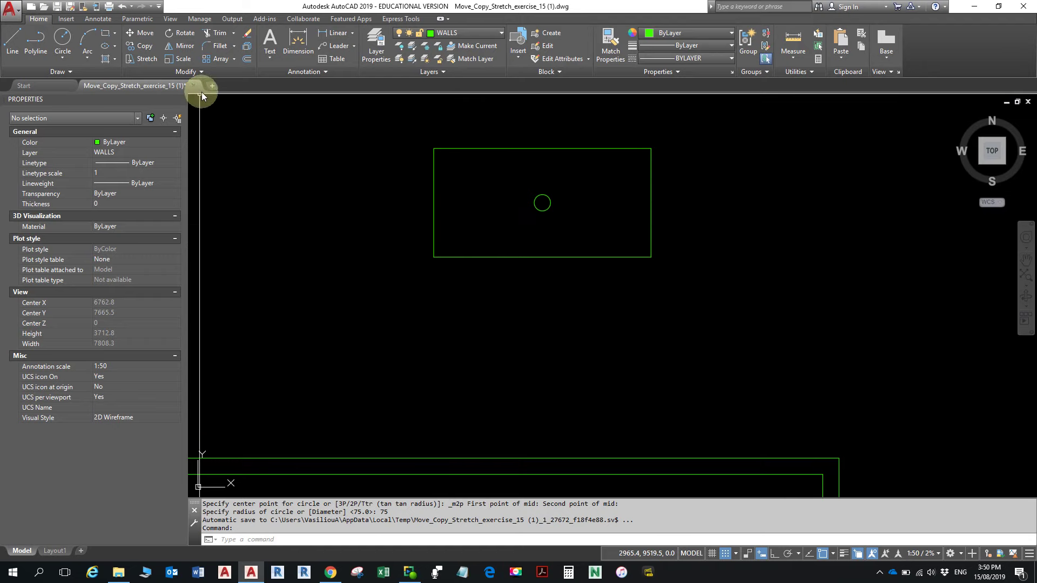
# Draw a circle of radius 75 using the From snap, with its center offset 400,-250 from the rectangle's upper-left corner
pyautogui.click(63, 39)
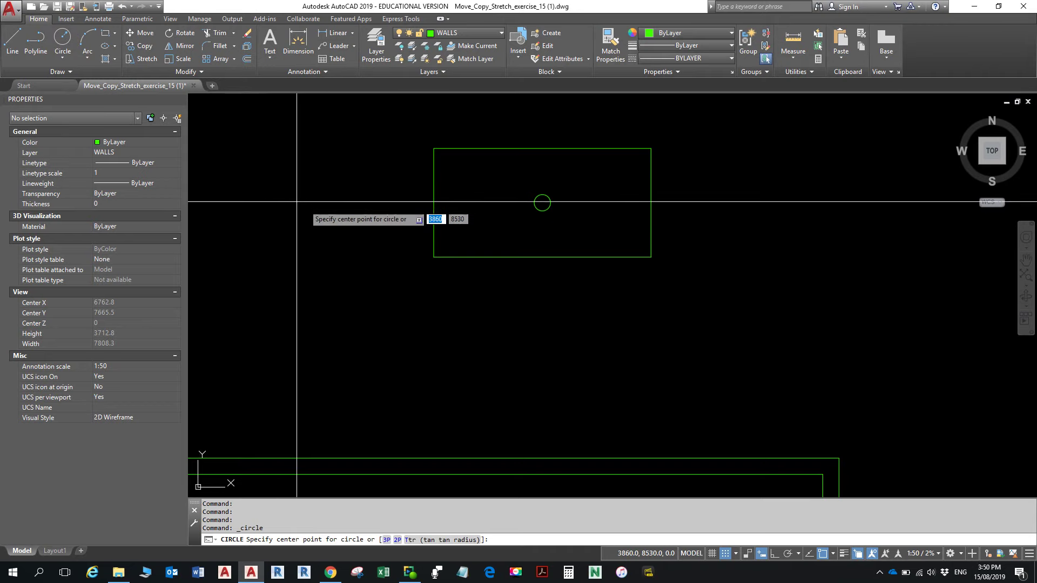
pyautogui.keyDown('shift'); pyautogui.rightClick(323, 222); pyautogui.keyUp('shift')
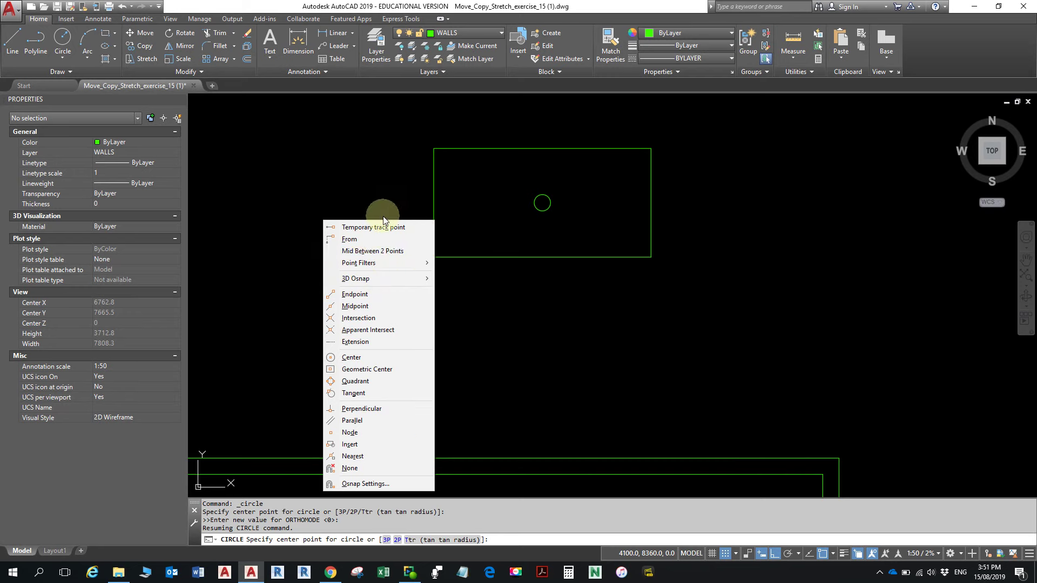
pyautogui.click(364, 238)
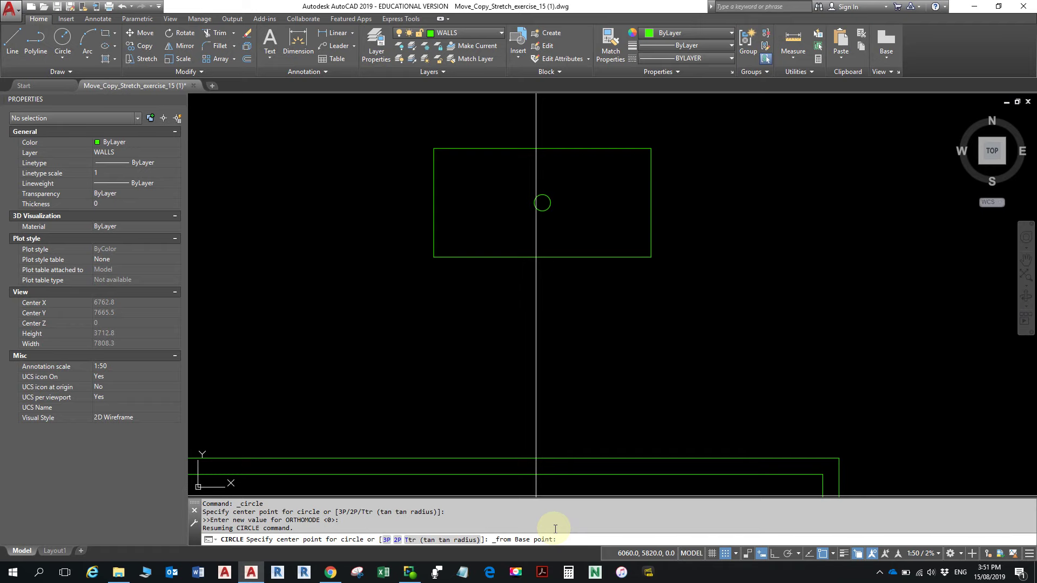
pyautogui.click(437, 148)
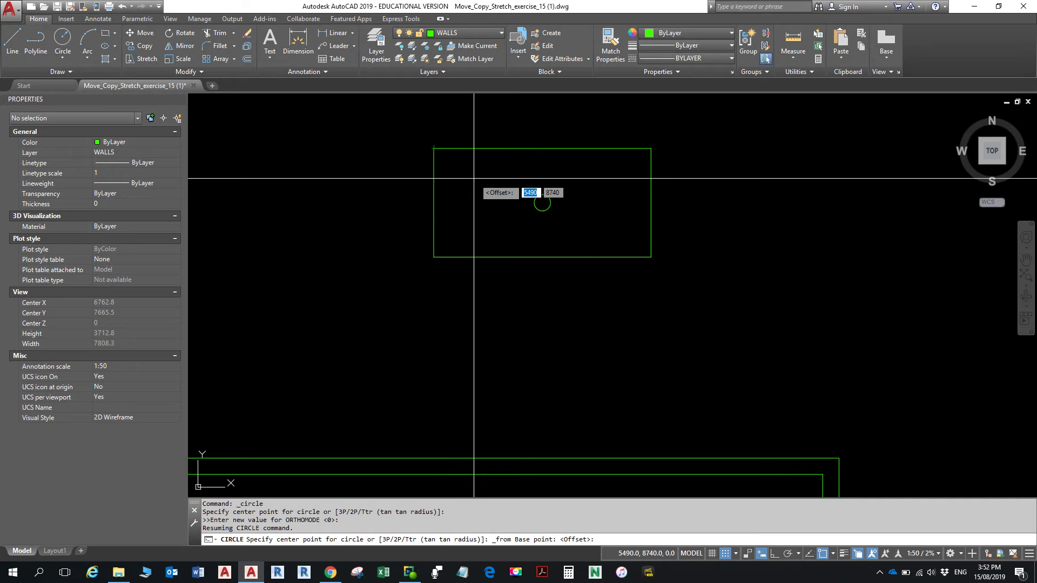
pyautogui.press('F8')
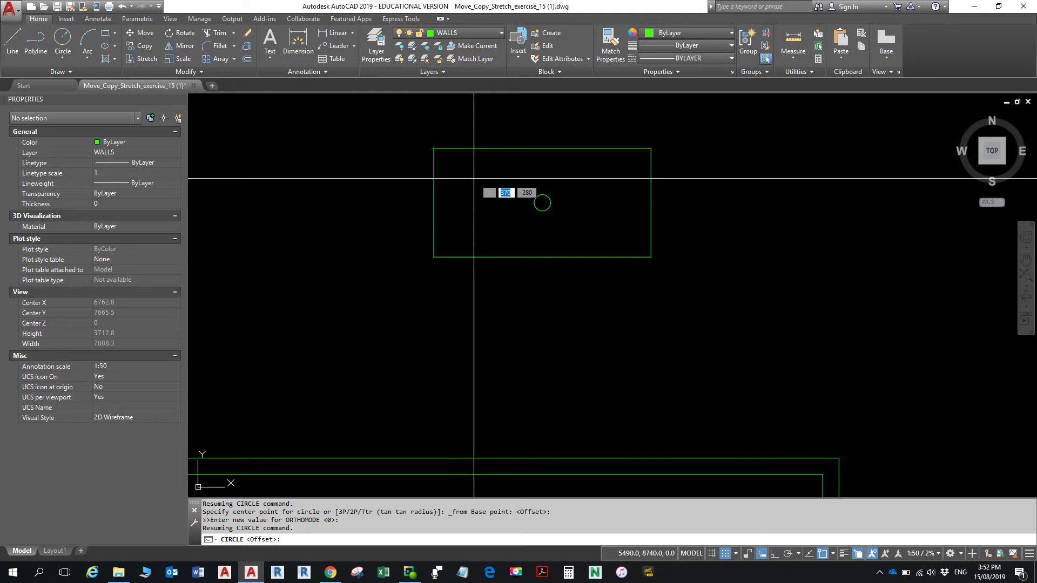
pyautogui.write('400')
pyautogui.press('Tab')
pyautogui.write('-250')
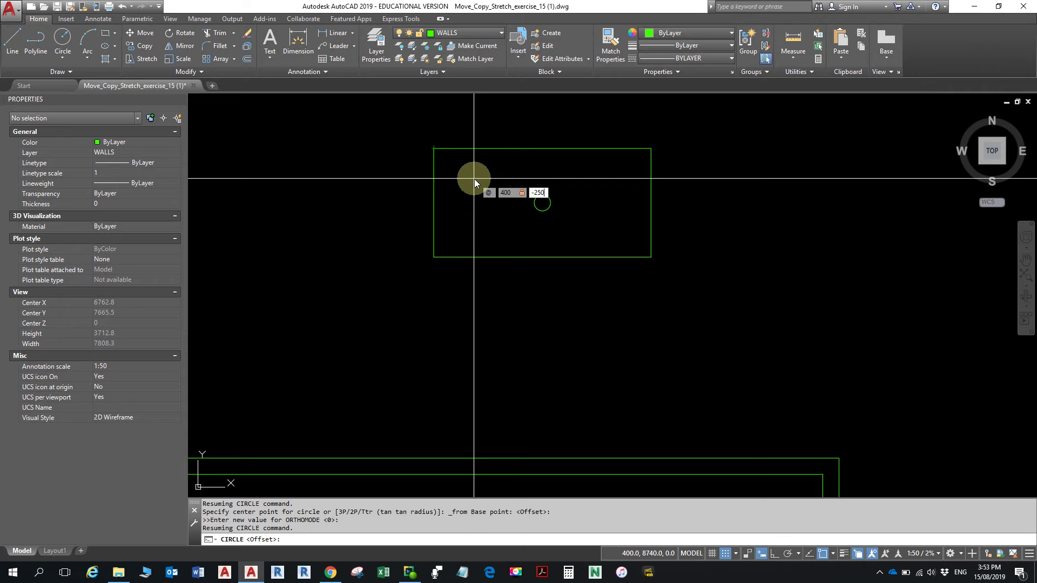
pyautogui.press('Return')
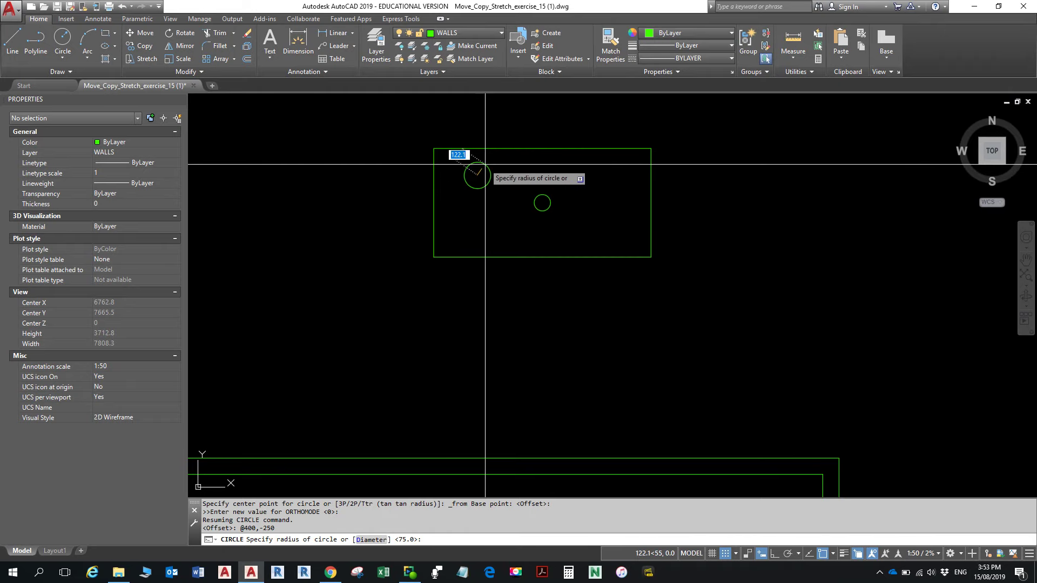
pyautogui.write('75')
pyautogui.press('Return')
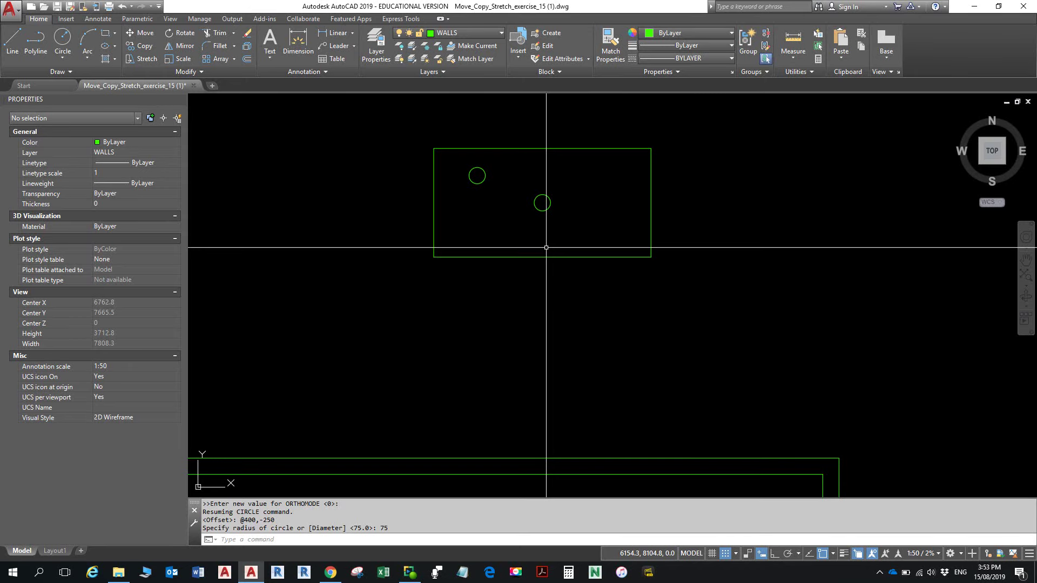
pyautogui.press('F10')
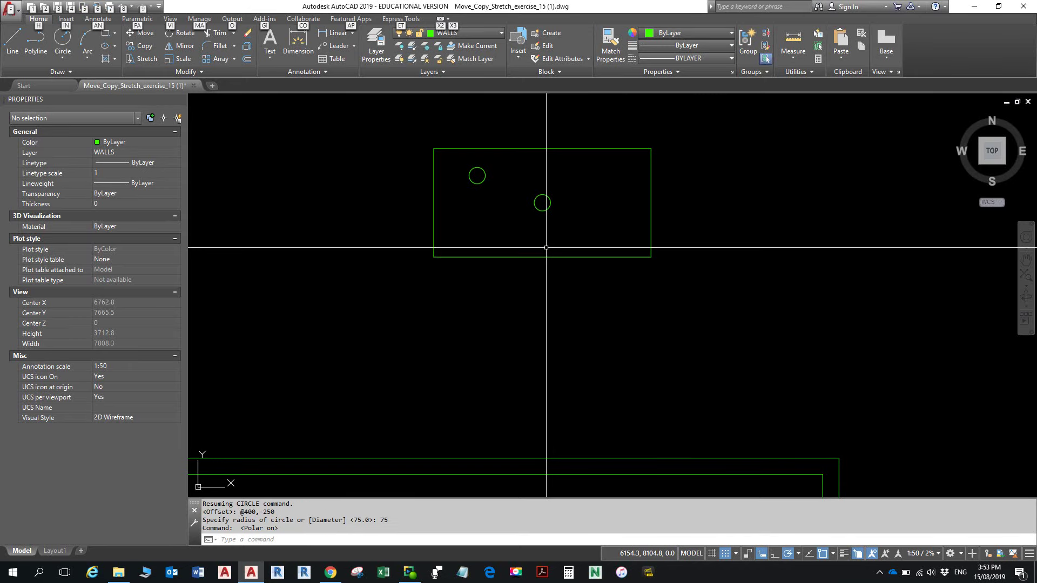
pyautogui.press('Escape')
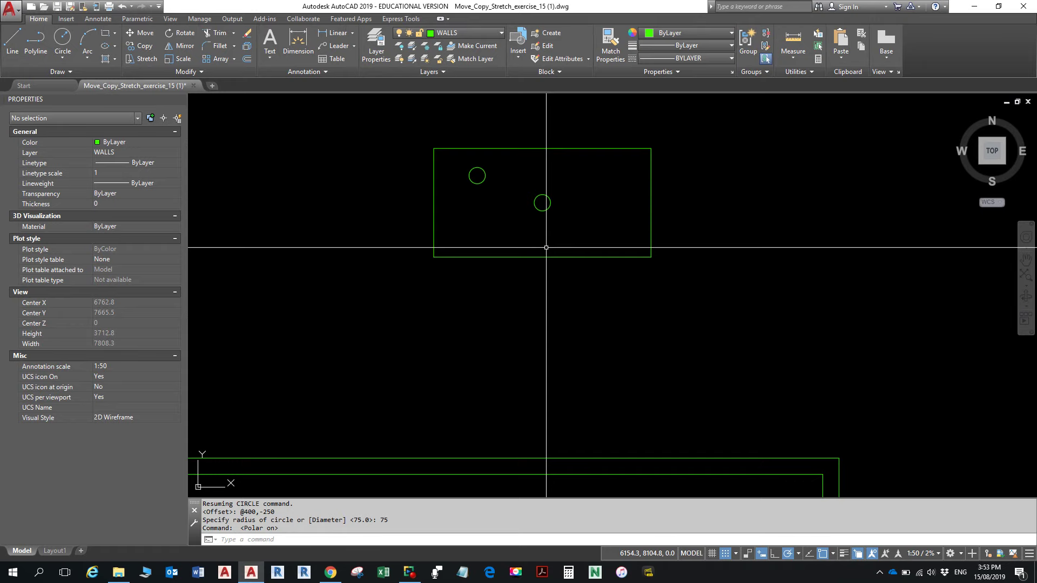
pyautogui.click(572, 225)
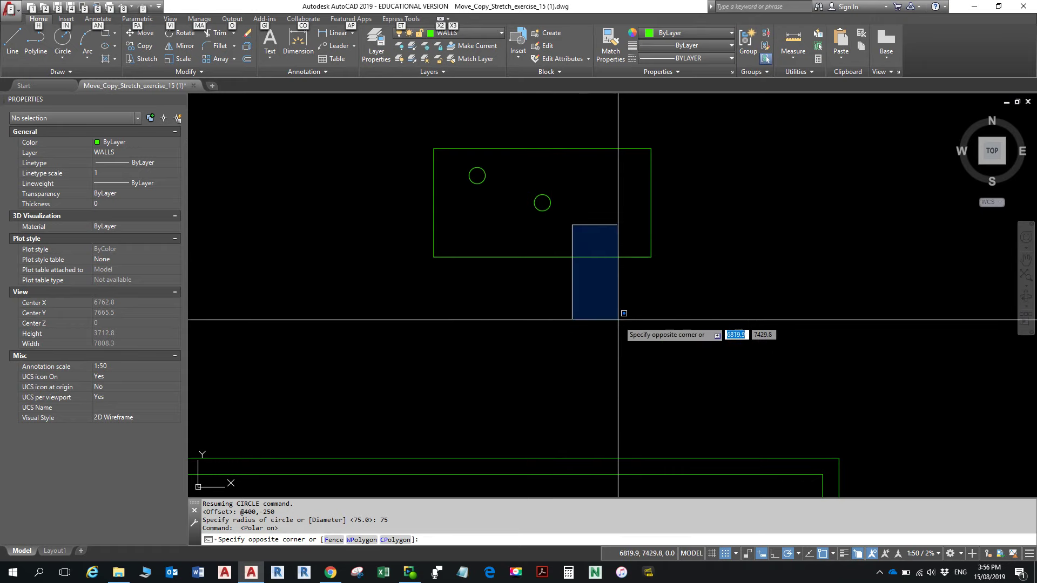
pyautogui.press('Escape')
pyautogui.press('Escape')
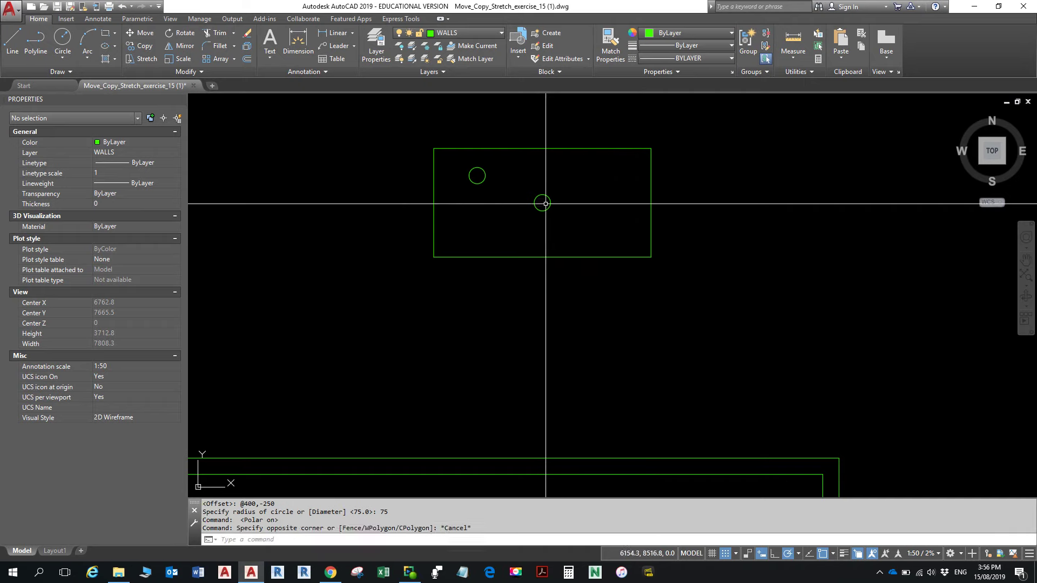
pyautogui.press('Escape')
pyautogui.press('Escape')
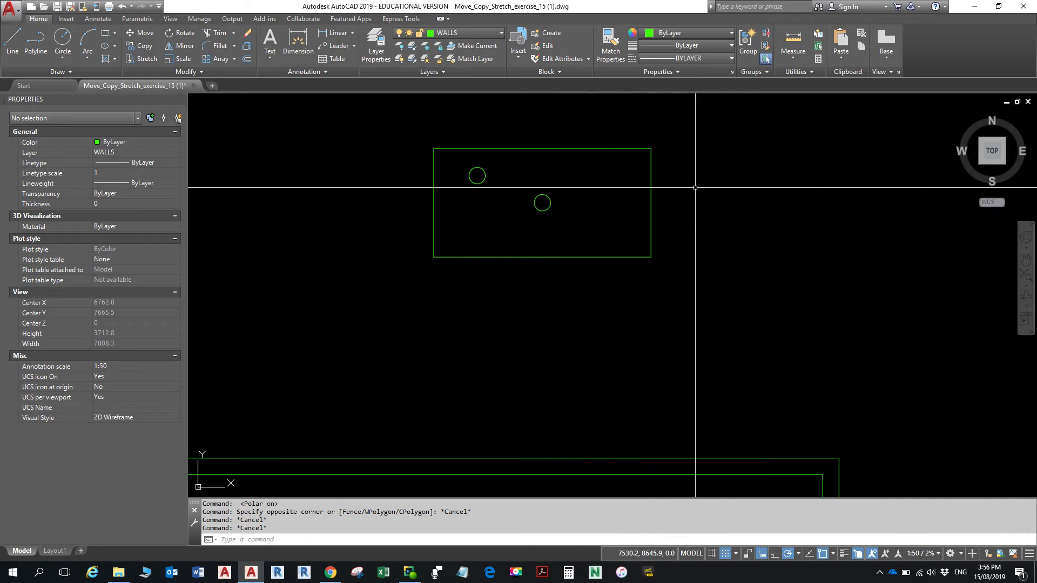
# Review the Quadrant snap option and examine the center and quadrant grips of the circle near the rectangle's upper-left corner
pyautogui.keyDown('shift'); pyautogui.rightClick(692, 156); pyautogui.keyUp('shift')
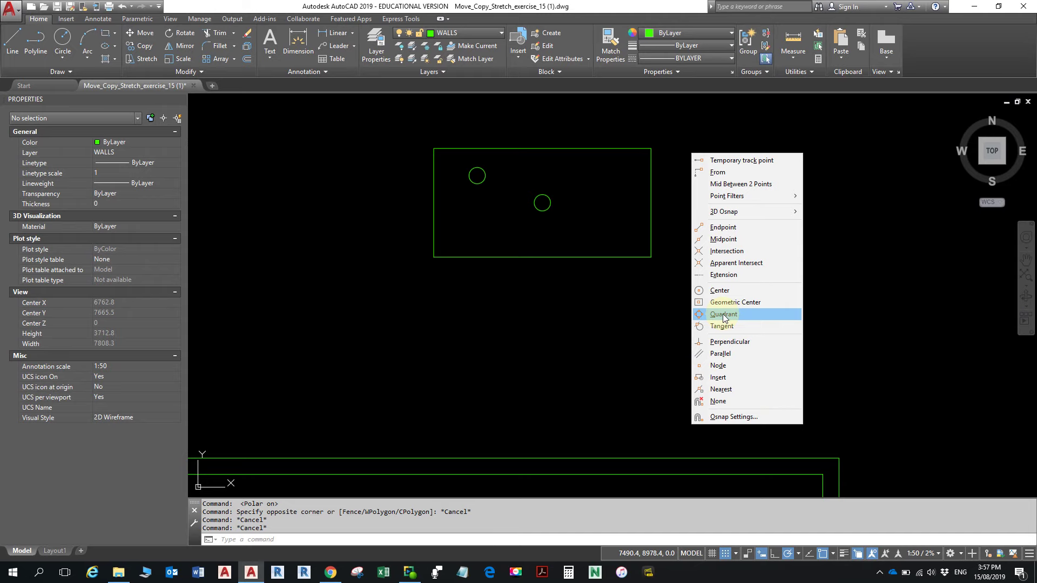
pyautogui.press('Escape')
pyautogui.scroll(6, 461, 181)
pyautogui.moveTo(460, 178); pyautogui.dragTo(455, 251, button='middle')
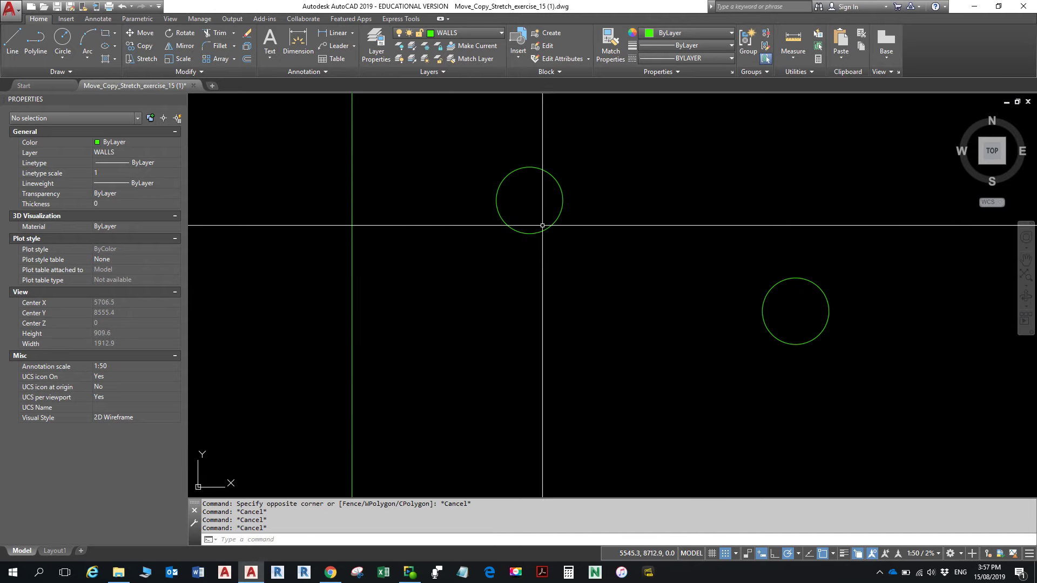
pyautogui.click(562, 198)
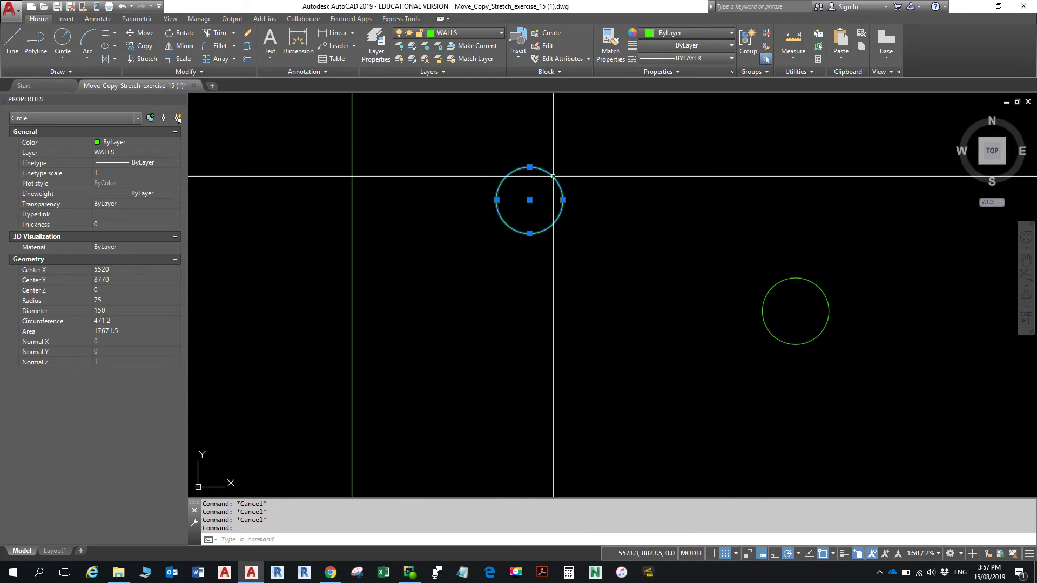
pyautogui.scroll(3, 542, 207)
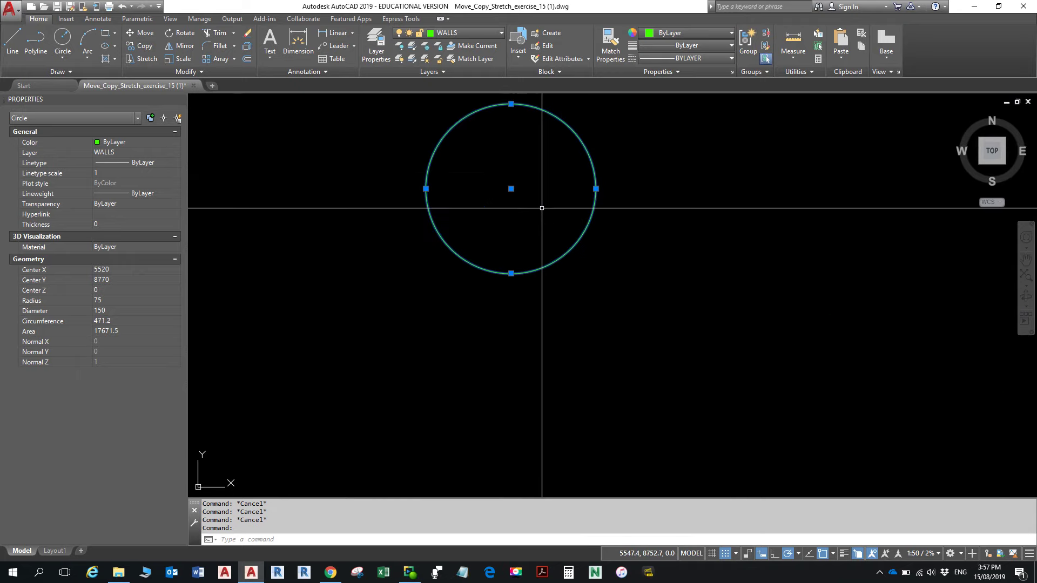
pyautogui.moveTo(544, 204); pyautogui.dragTo(523, 282, button='middle')
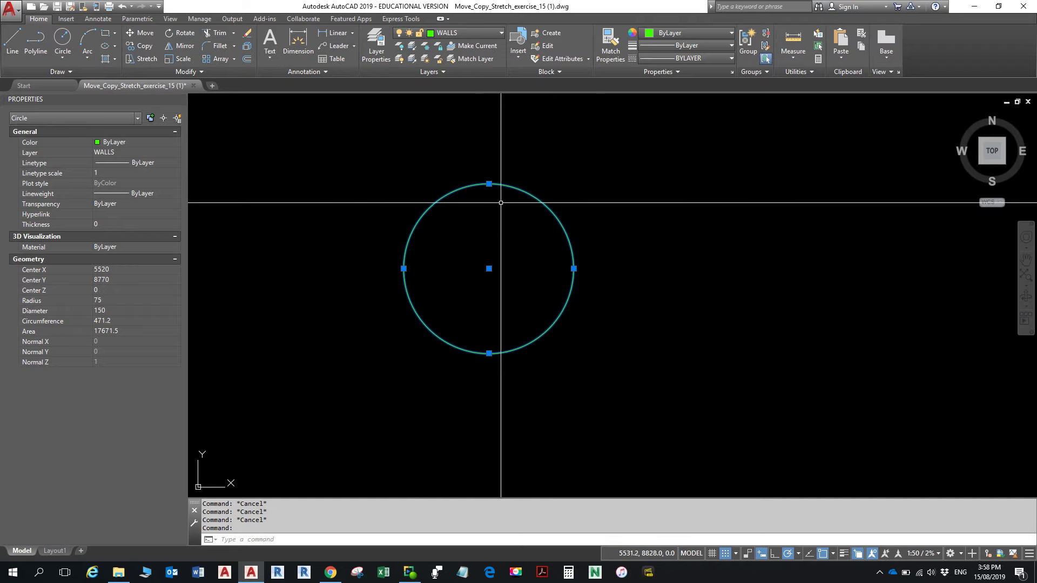
pyautogui.press('Escape')
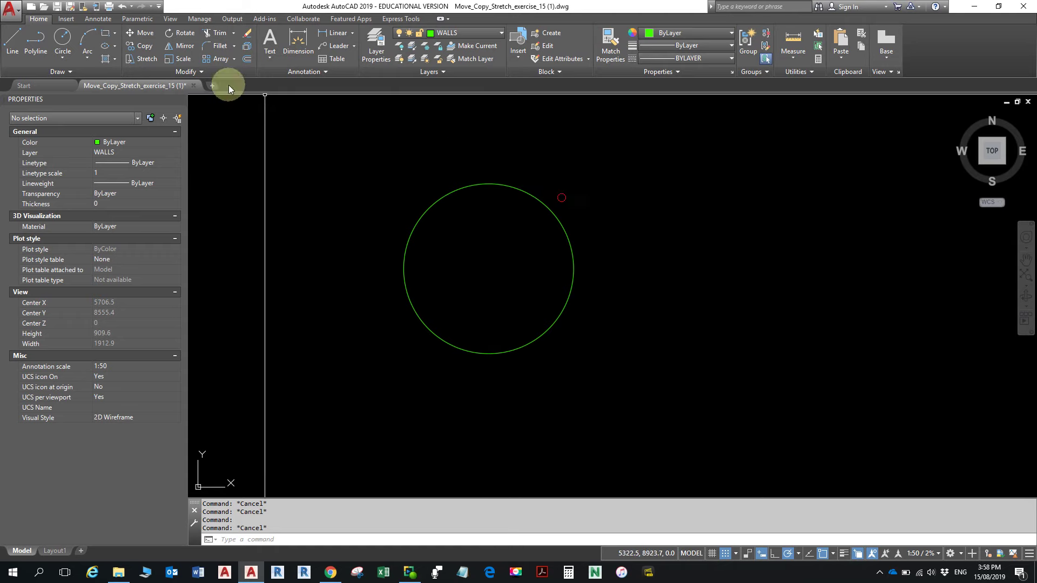
# With grid snapping turned off, draw a line from the circle's right quadrant, using the Quadrant snap, to a free point at its upper right
pyautogui.click(21, 34)
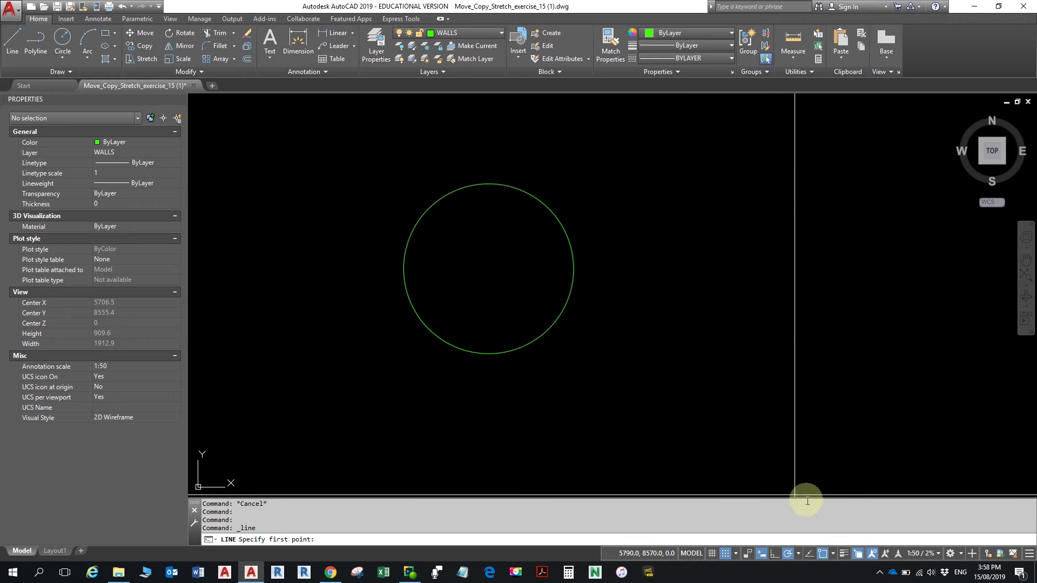
pyautogui.click(798, 554)
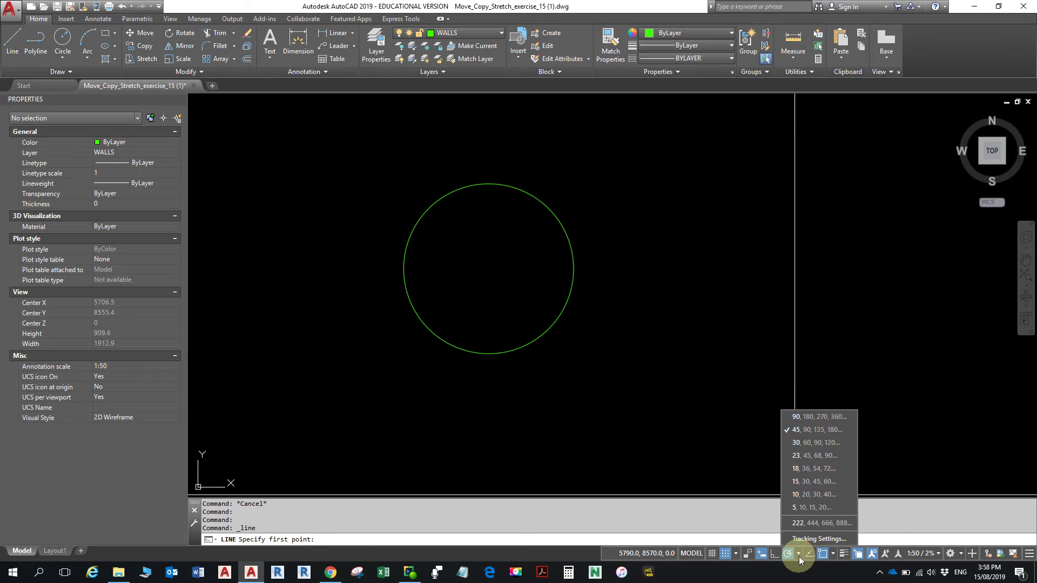
pyautogui.click(833, 553)
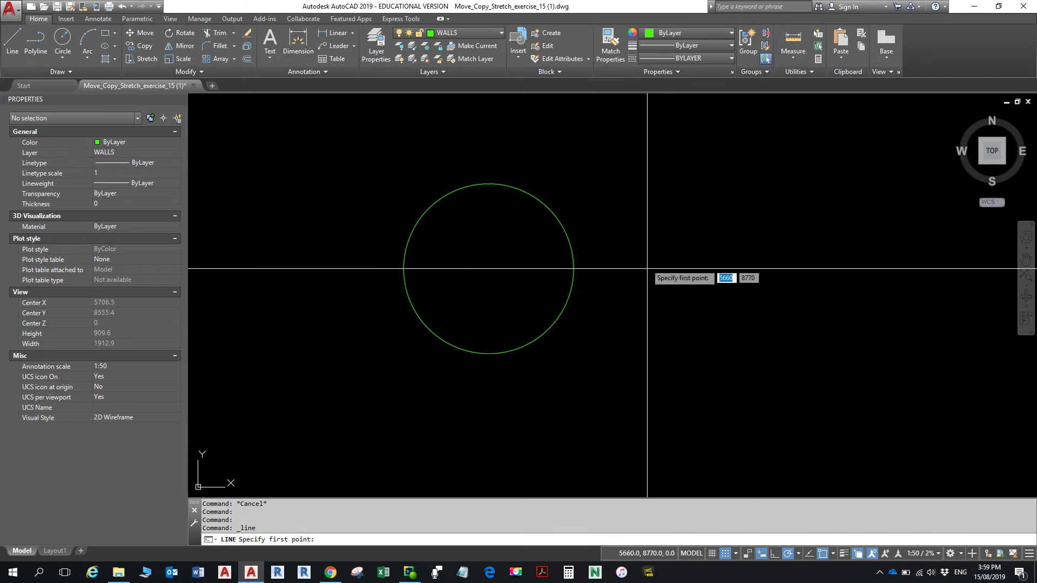
pyautogui.press('F8')
pyautogui.keyDown('shift'); pyautogui.rightClick(646, 261); pyautogui.keyUp('shift')
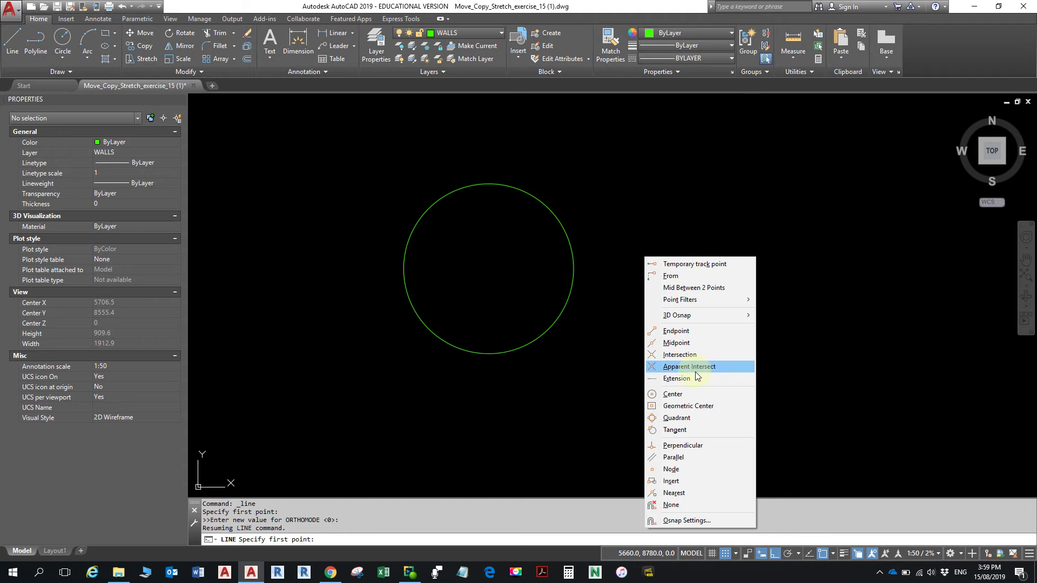
pyautogui.click(691, 419)
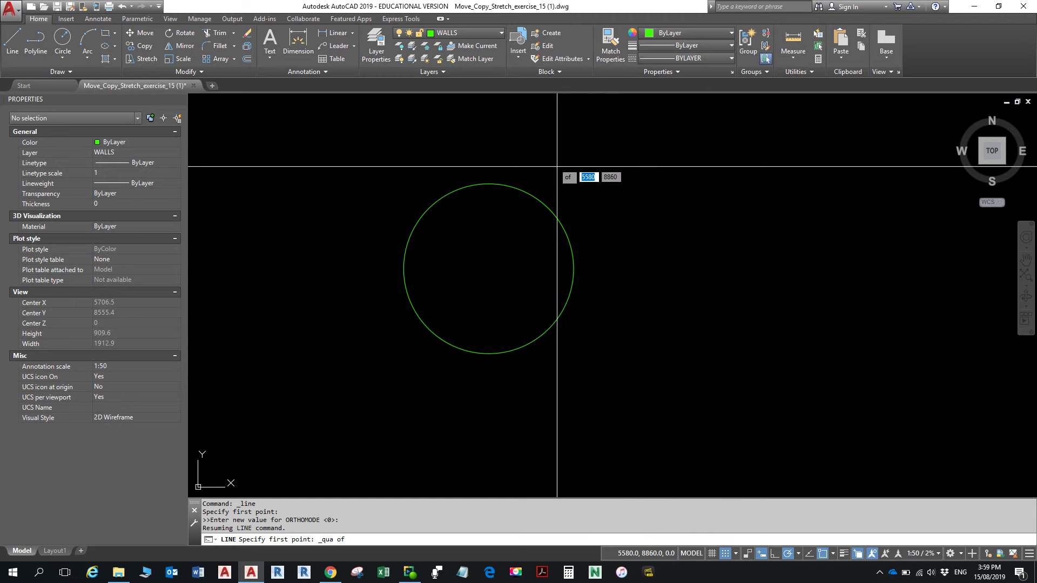
pyautogui.click(724, 556)
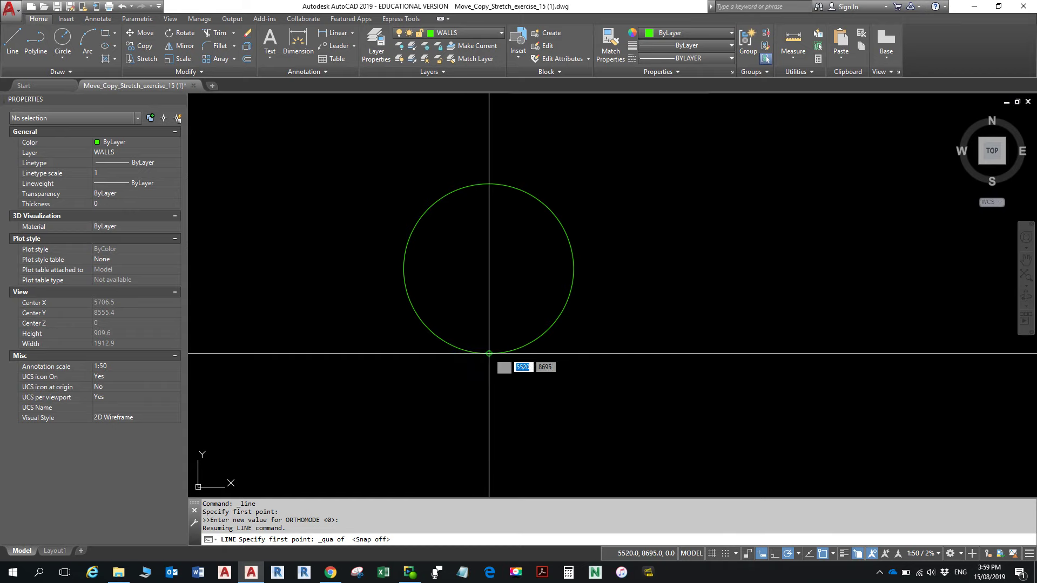
pyautogui.click(576, 267)
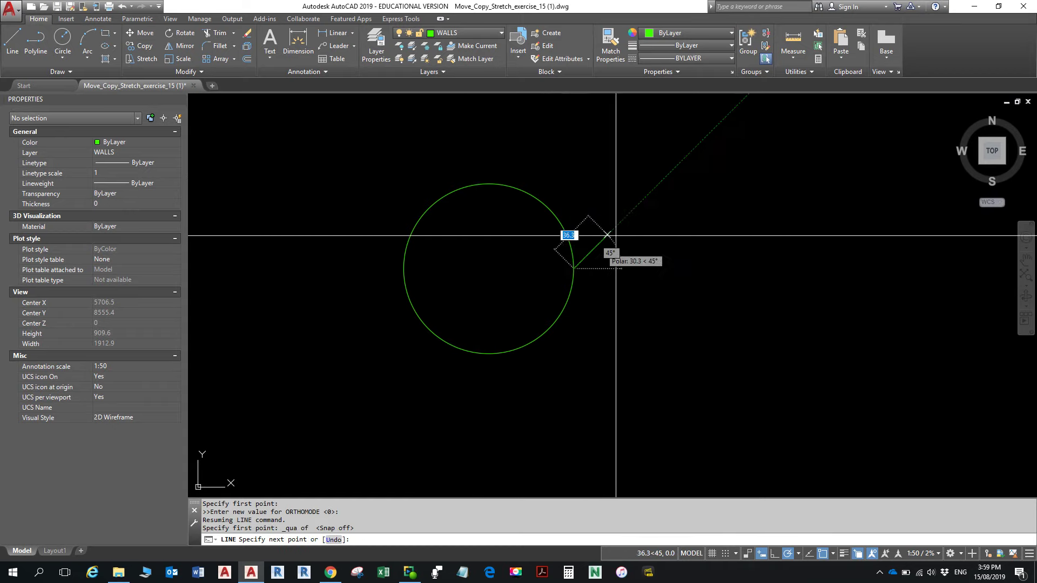
pyautogui.click(825, 128)
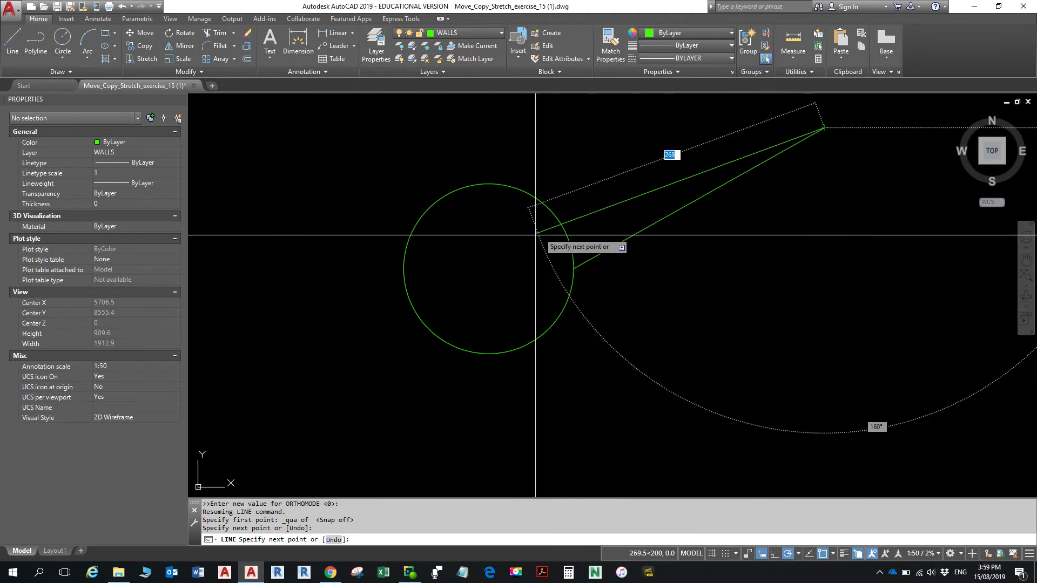
# Continue the line to the circle's center using the Center snap override and finish the line
pyautogui.keyDown('shift'); pyautogui.rightClick(493, 184); pyautogui.keyUp('shift')
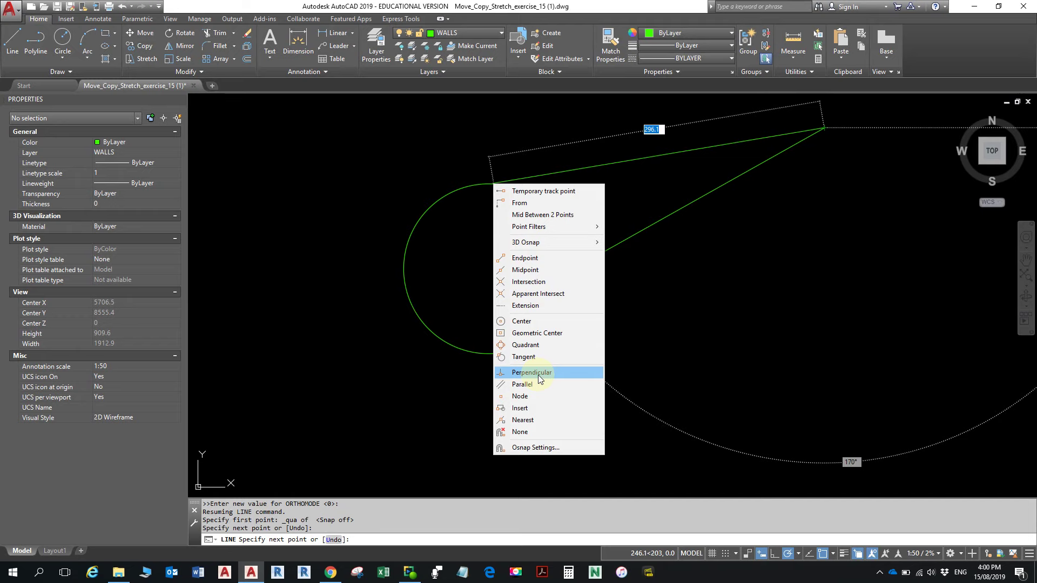
pyautogui.click(832, 552)
pyautogui.click(832, 553)
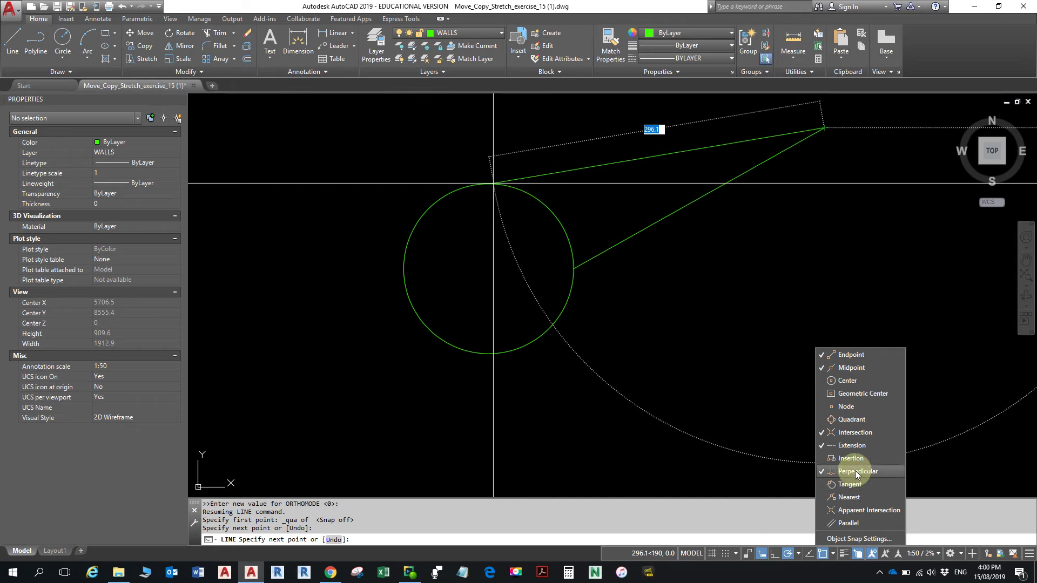
pyautogui.click(729, 537)
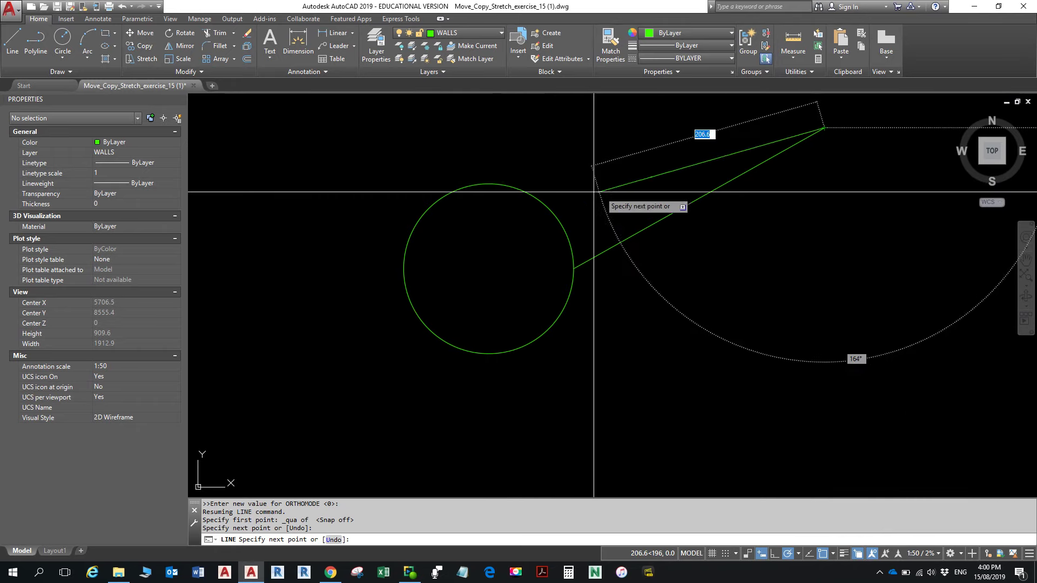
pyautogui.keyDown('shift'); pyautogui.rightClick(504, 236); pyautogui.keyUp('shift')
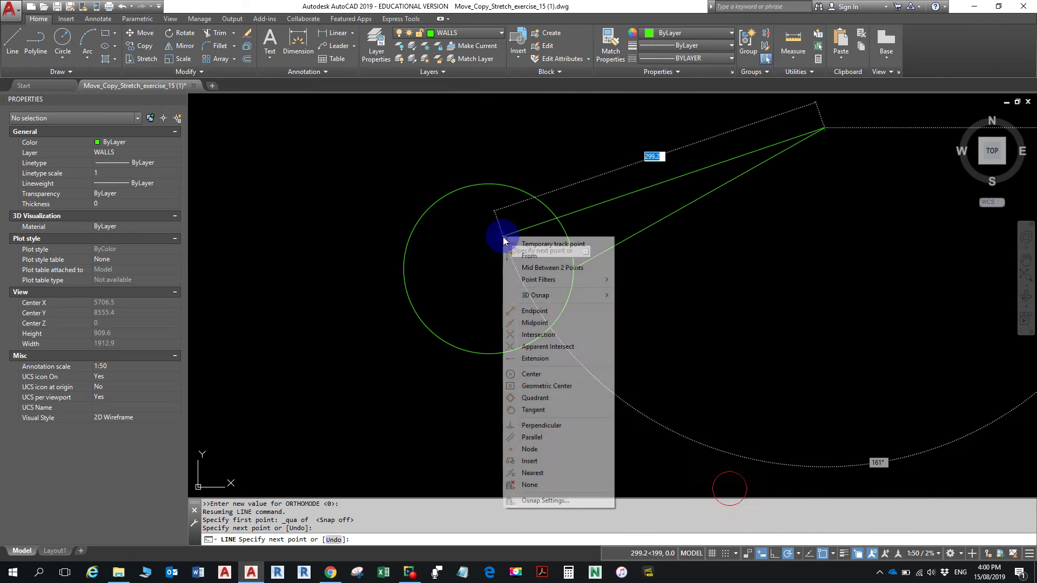
pyautogui.click(537, 378)
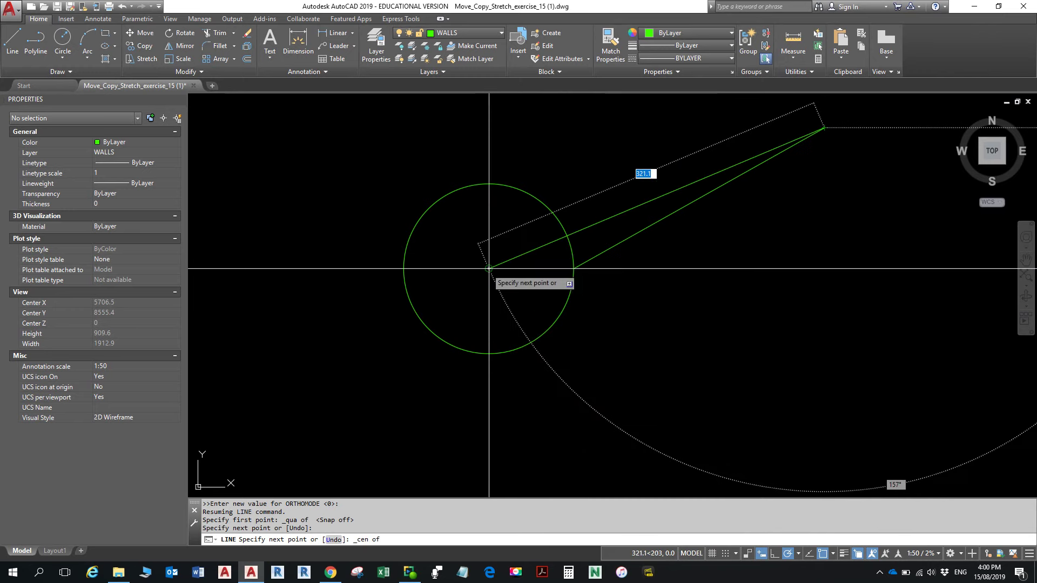
pyautogui.click(533, 192)
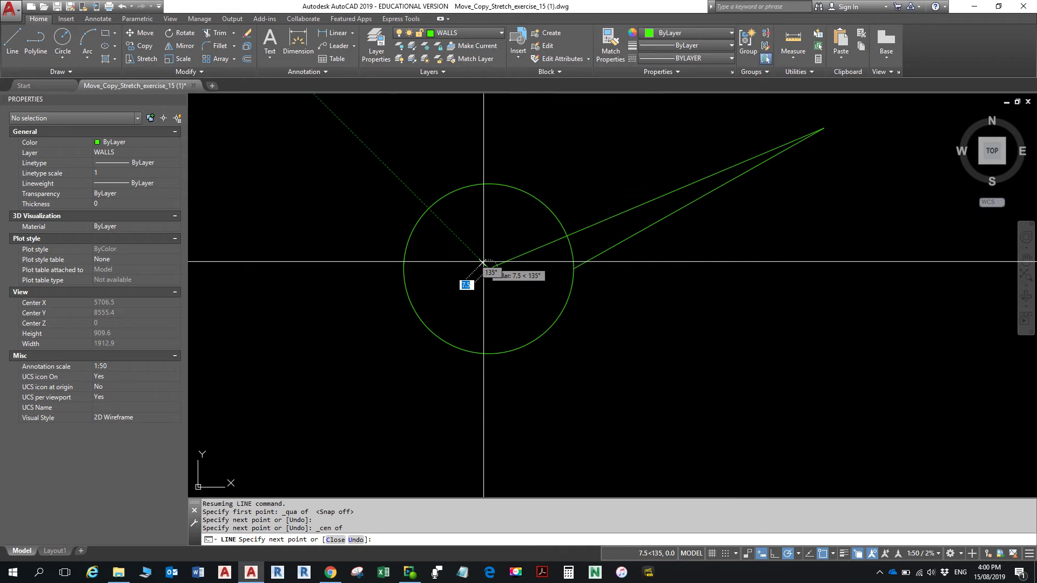
pyautogui.press('Return')
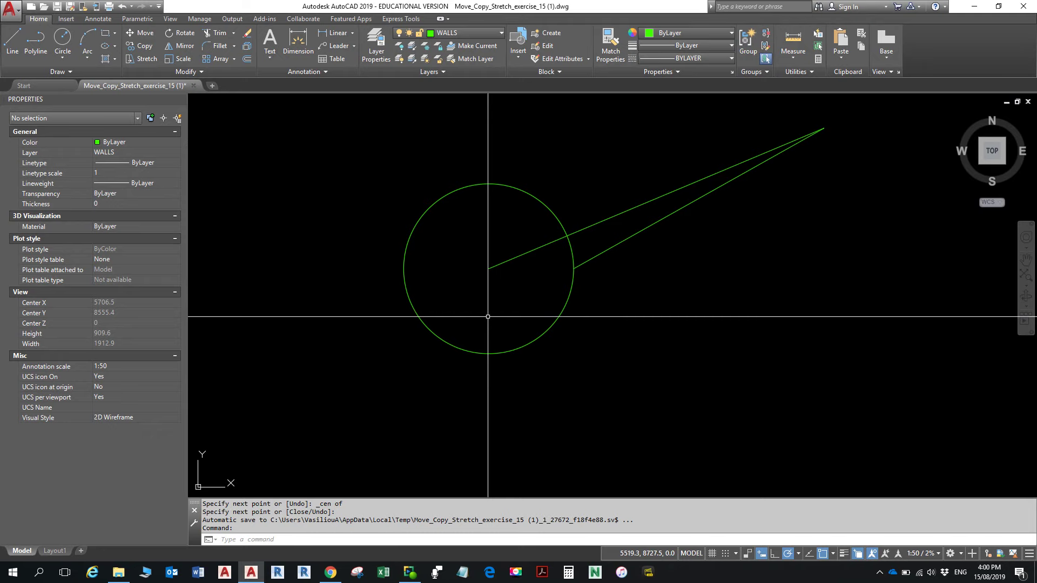
# Draw a line from the circle's bottom quadrant, using the Quadrant snap, to a free point at its lower left
pyautogui.click(20, 38)
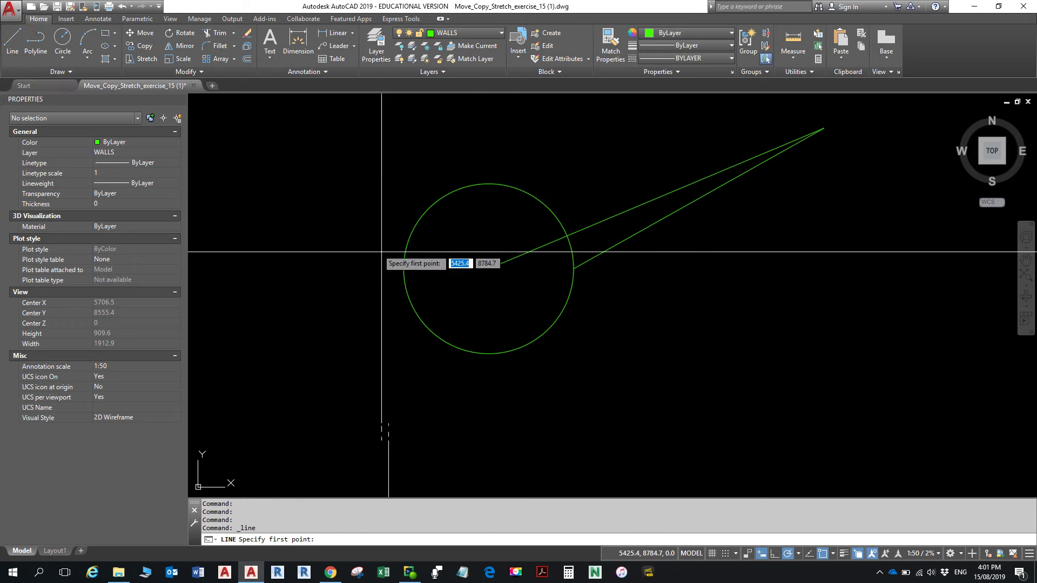
pyautogui.keyDown('shift'); pyautogui.rightClick(412, 230); pyautogui.keyUp('shift')
pyautogui.click(418, 235)
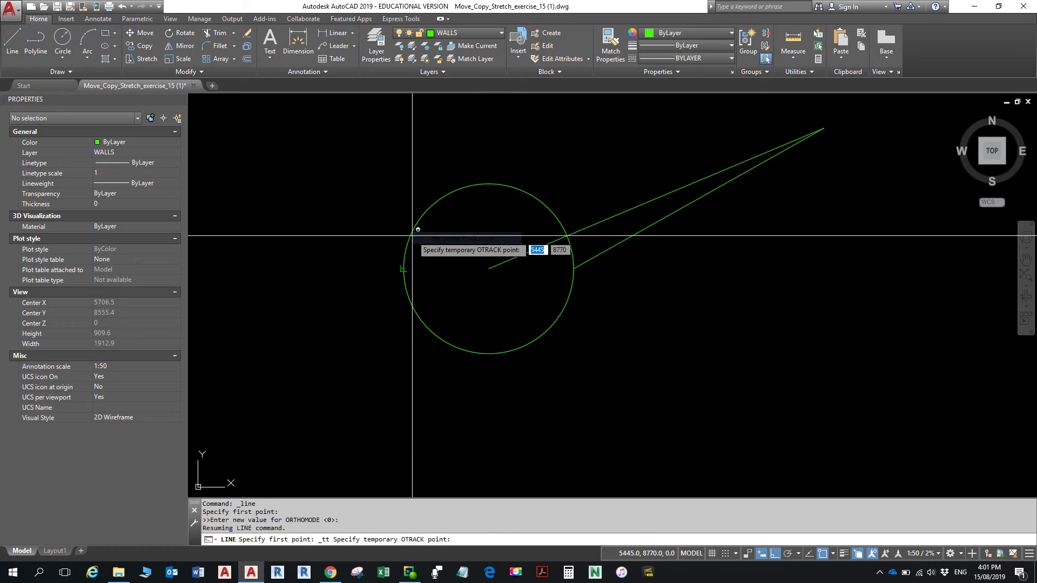
pyautogui.keyDown('shift'); pyautogui.rightClick(382, 211); pyautogui.keyUp('shift')
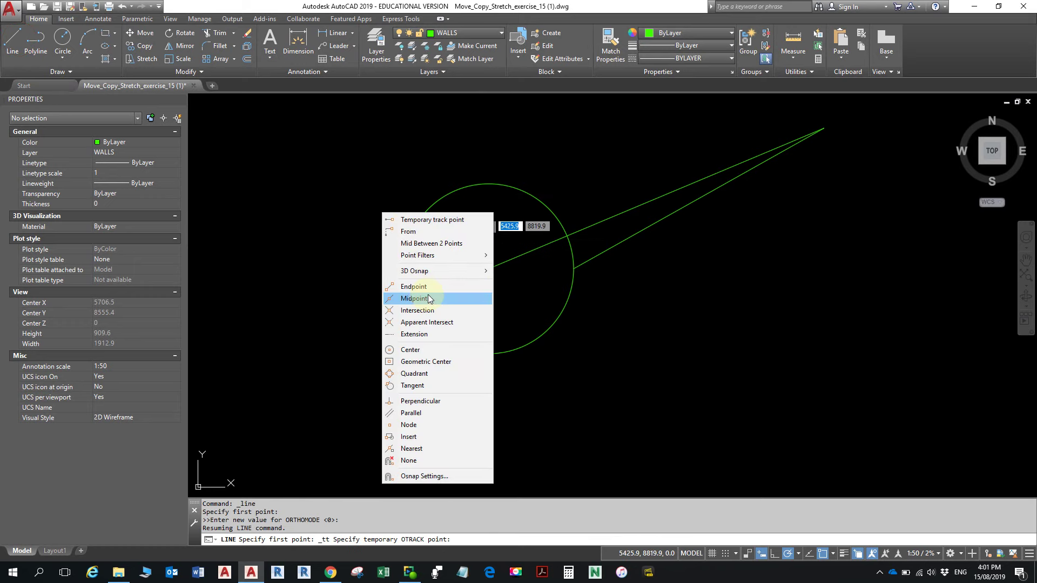
pyautogui.click(415, 375)
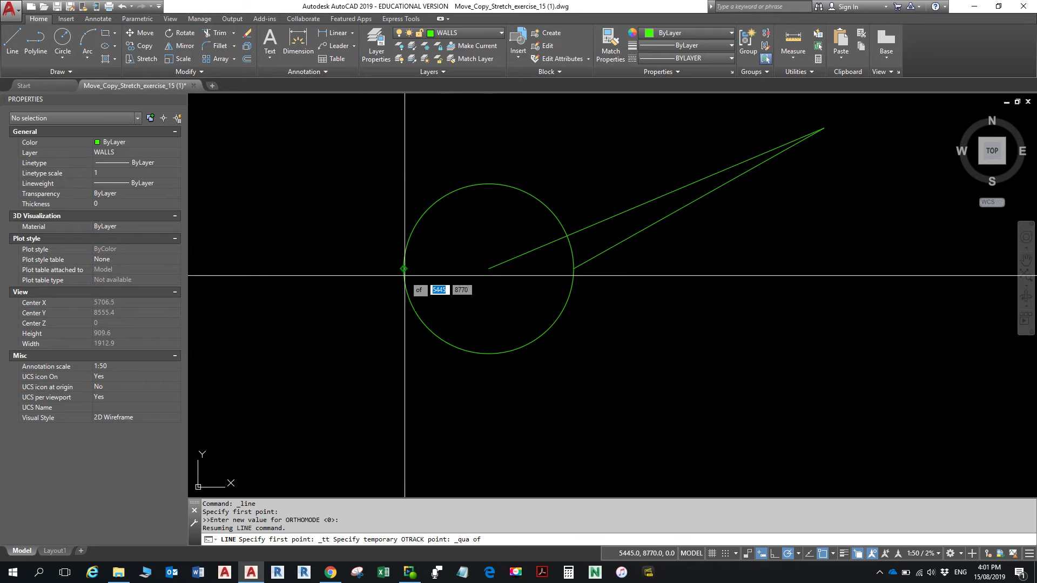
pyautogui.click(482, 349)
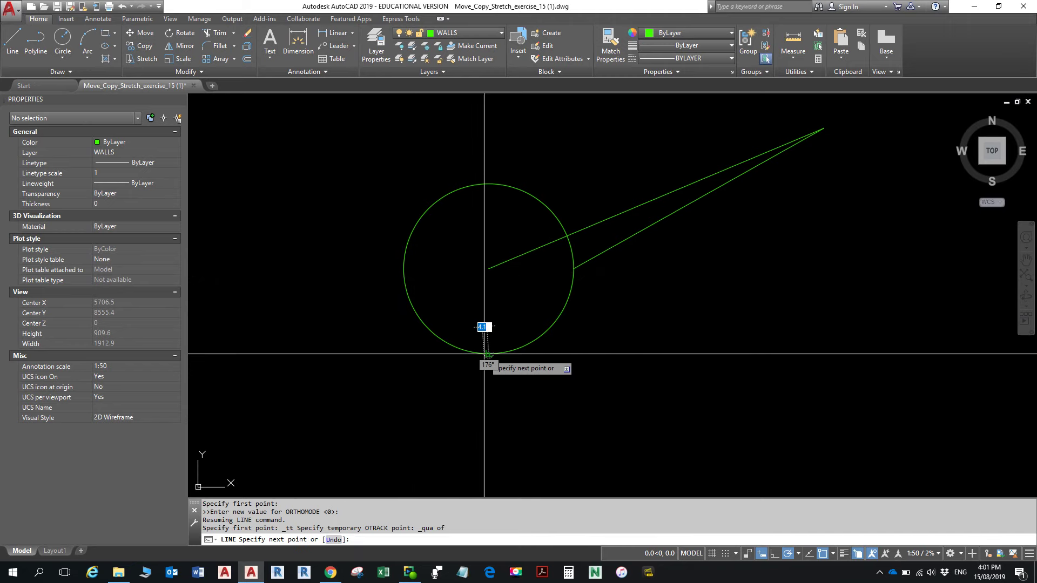
pyautogui.click(336, 394)
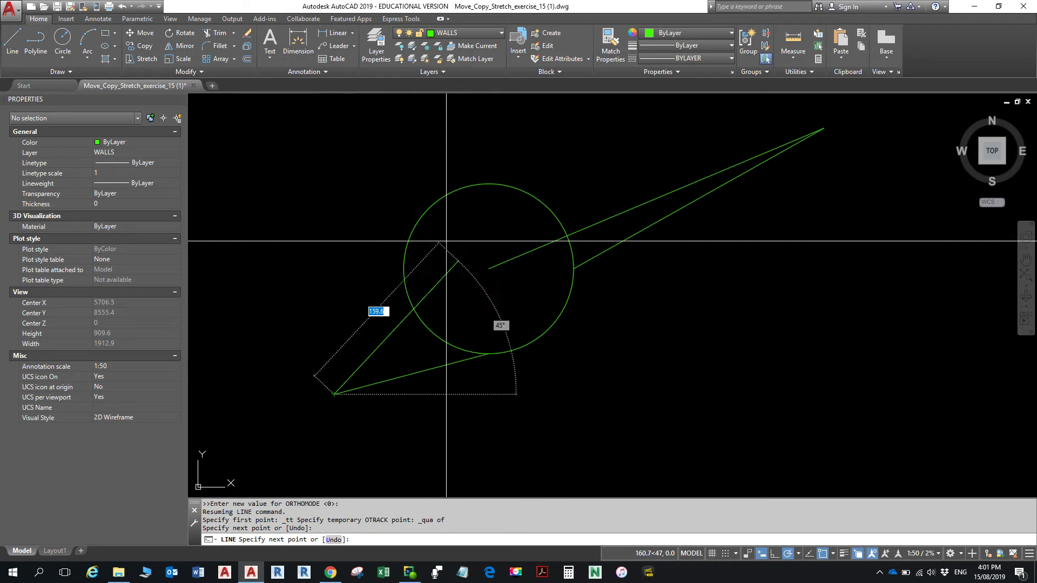
# Extend the lower-left line back to the circle's center with the Center snap override and end the command
pyautogui.keyDown('shift'); pyautogui.rightClick(430, 220); pyautogui.keyUp('shift')
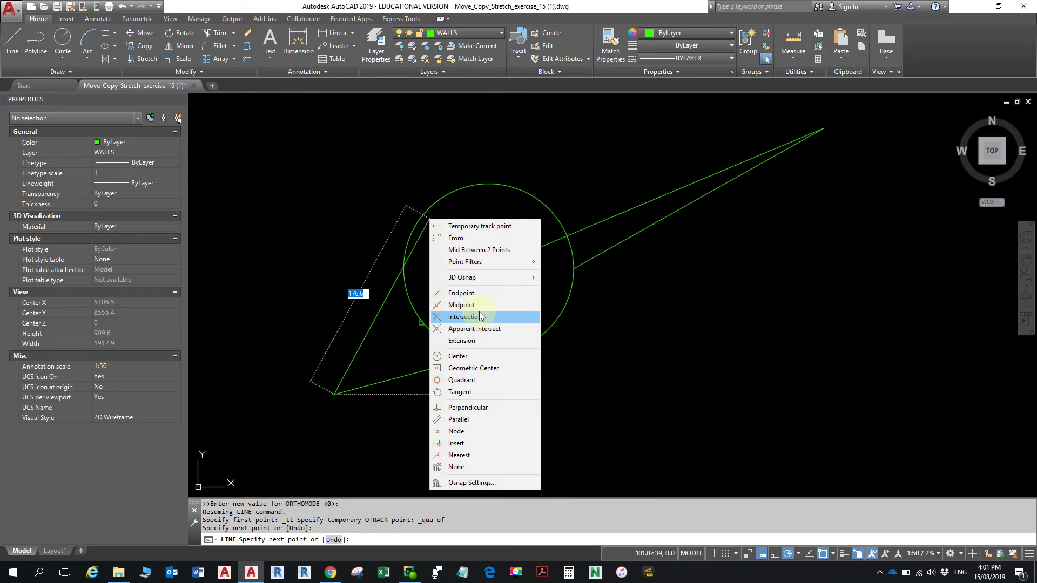
pyautogui.click(471, 357)
pyautogui.click(455, 189)
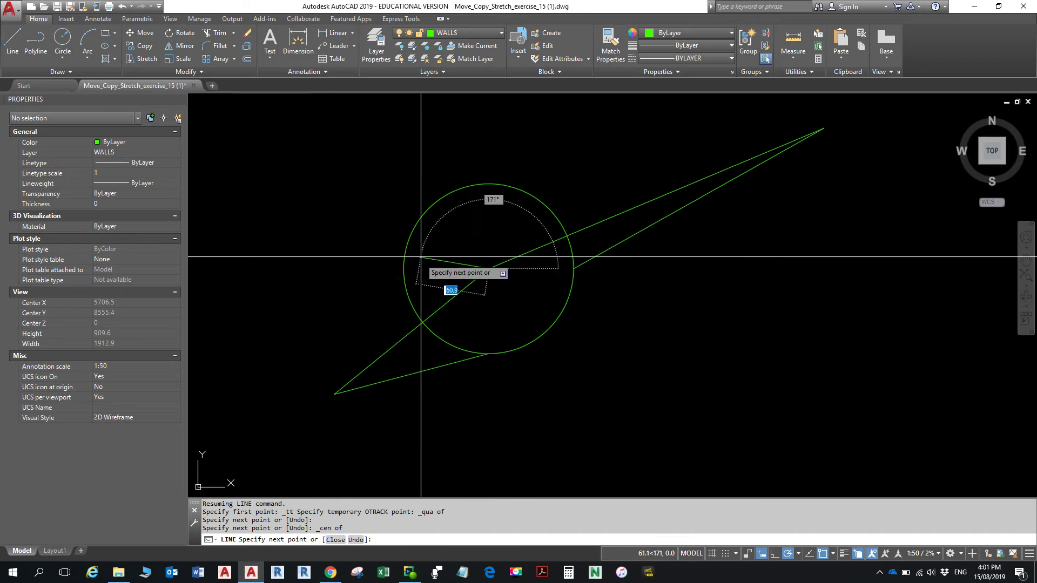
pyautogui.press('Return')
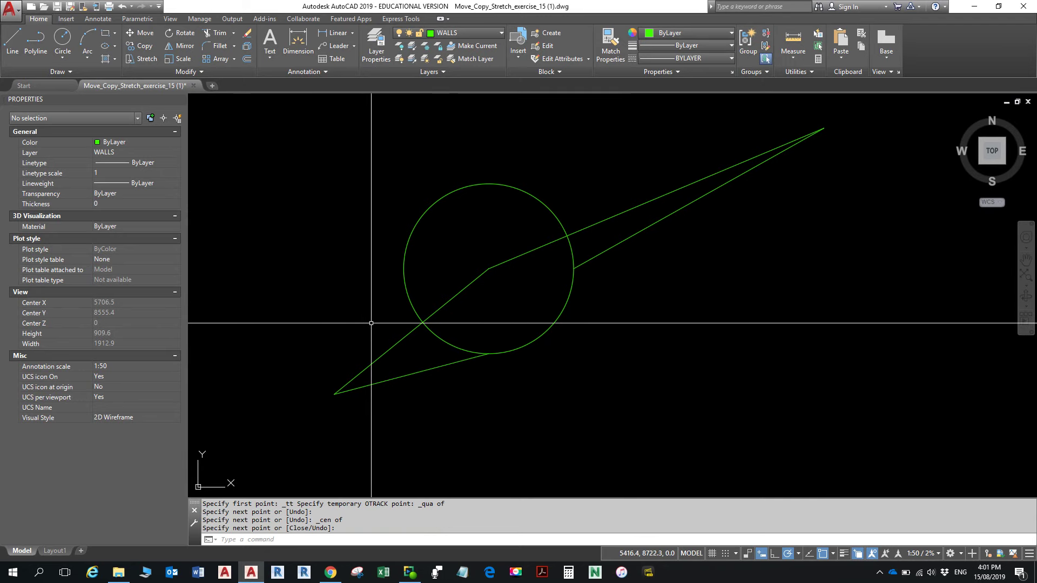
# Review the available circle creation methods and the object snap override options
pyautogui.scroll(-2, 600, 332)
pyautogui.moveTo(605, 330); pyautogui.dragTo(537, 261, button='middle')
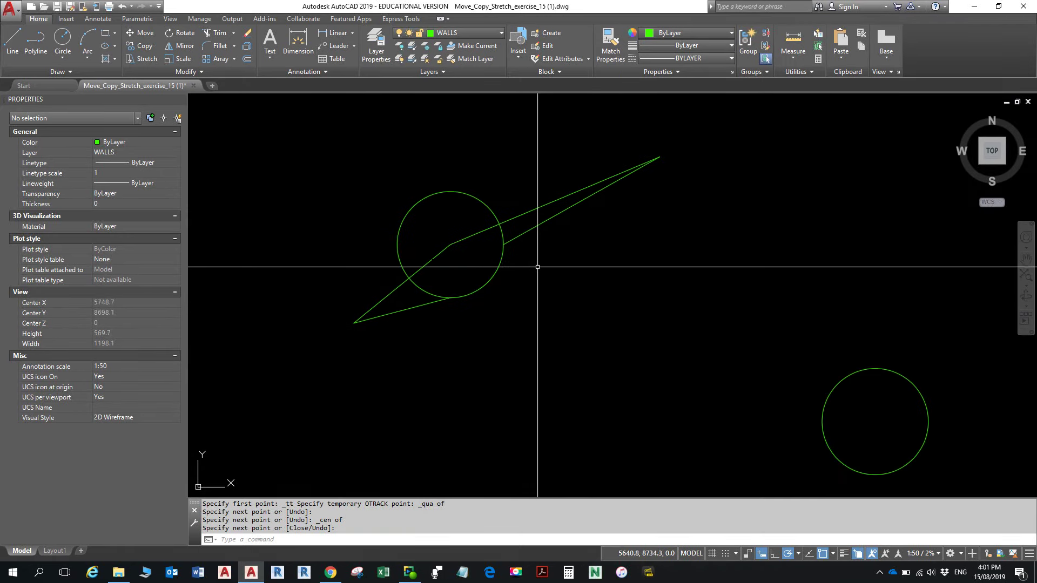
pyautogui.scroll(-3, 567, 296)
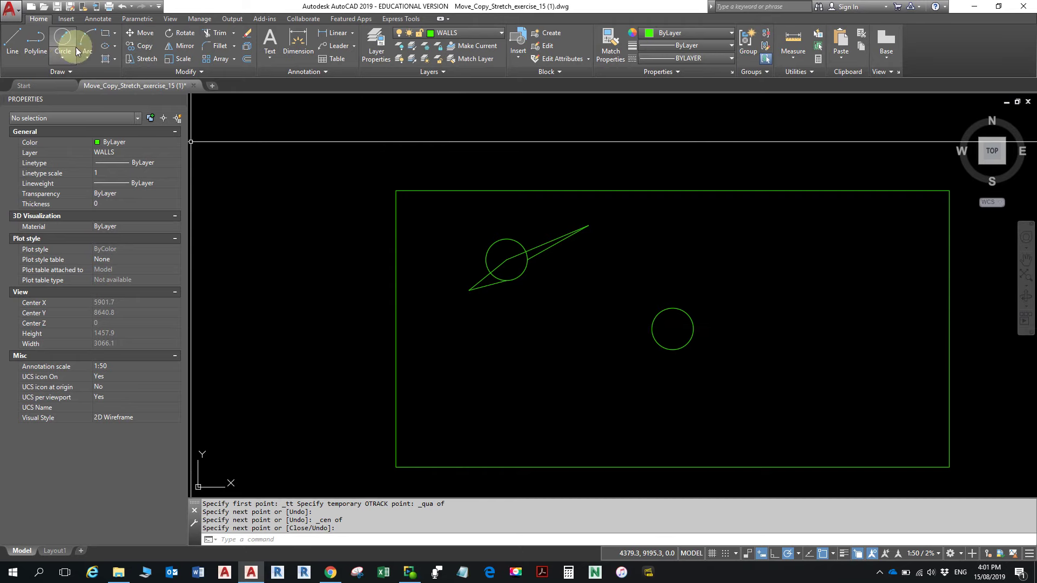
pyautogui.click(67, 57)
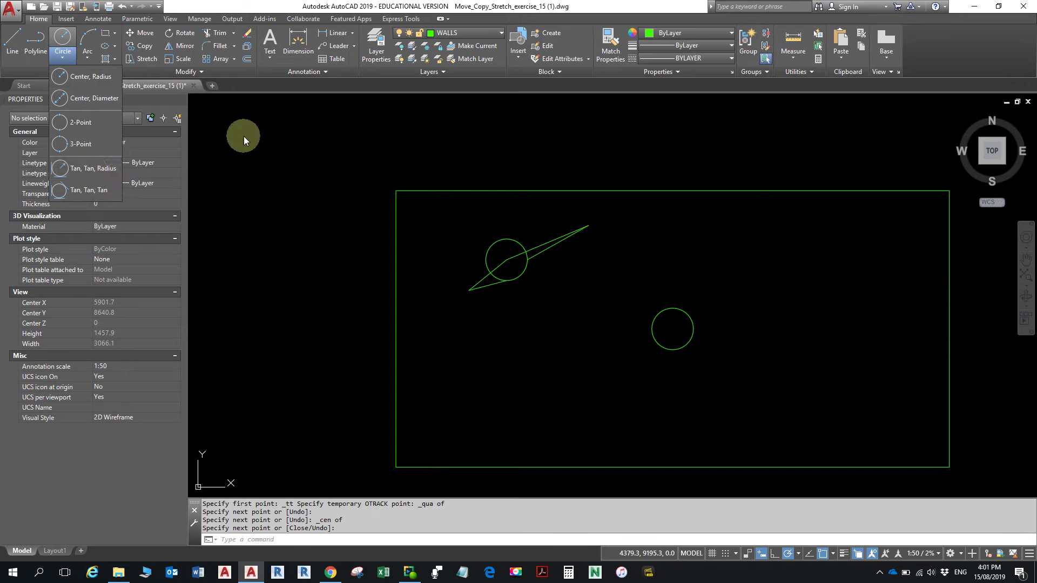
pyautogui.click(596, 198)
pyautogui.press('Escape')
pyautogui.press('Escape')
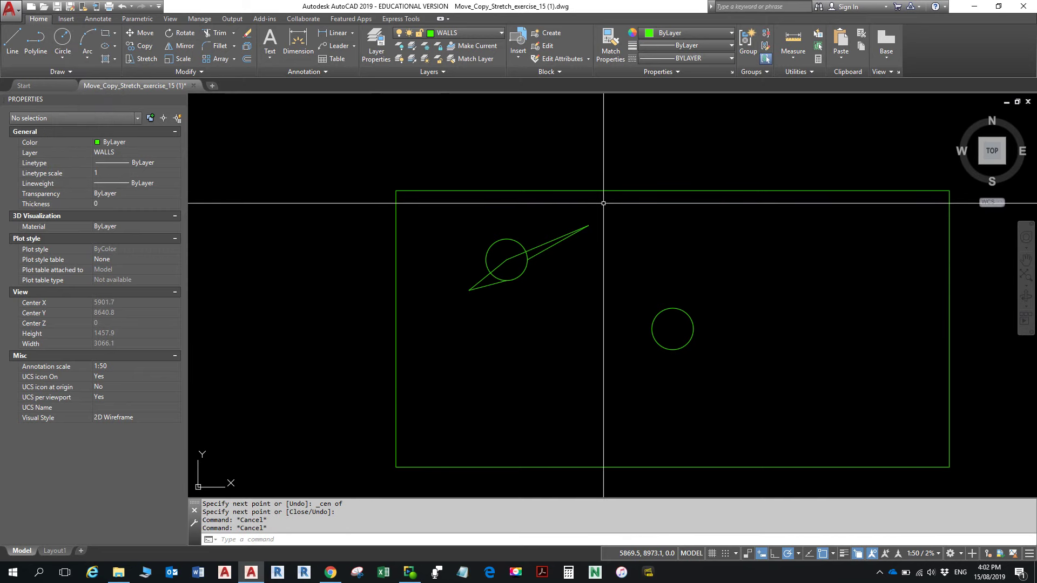
pyautogui.keyDown('shift'); pyautogui.rightClick(593, 214); pyautogui.keyUp('shift')
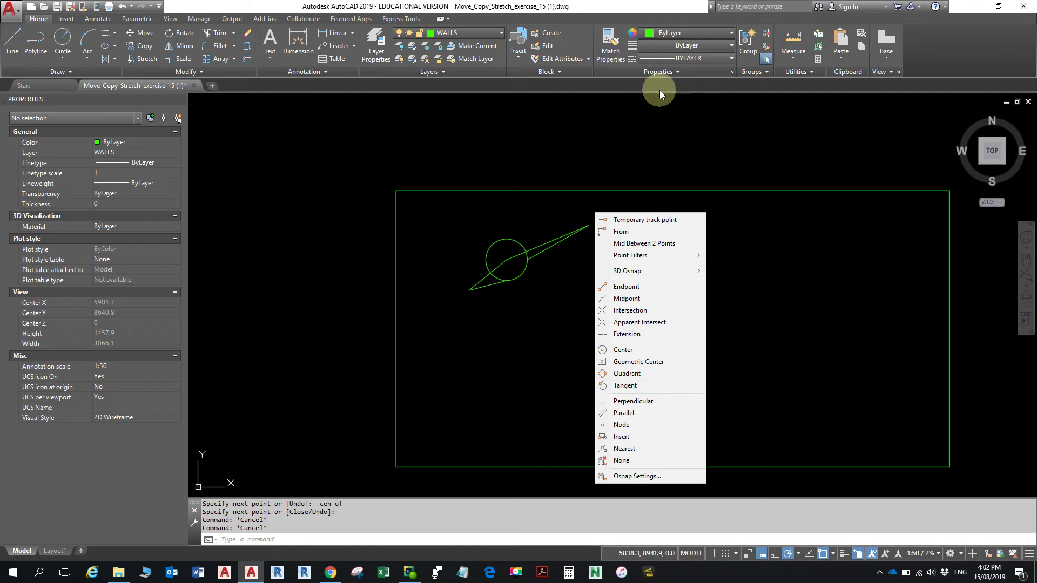
pyautogui.press('Escape')
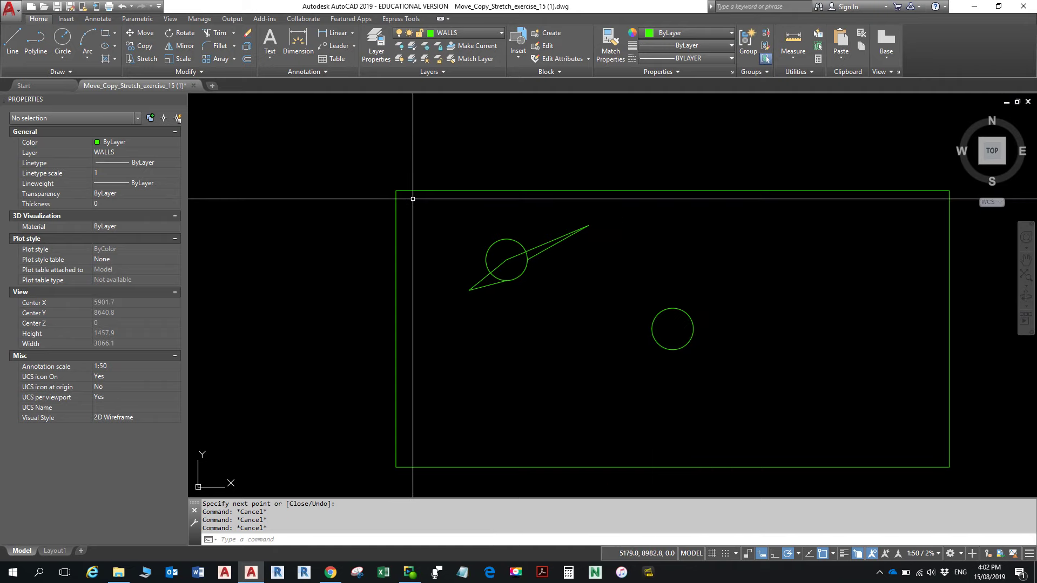
# Draw a circle of radius 75 tangent to the rectangle's top and left edges with the Tan, Tan, Radius method
pyautogui.click(63, 42)
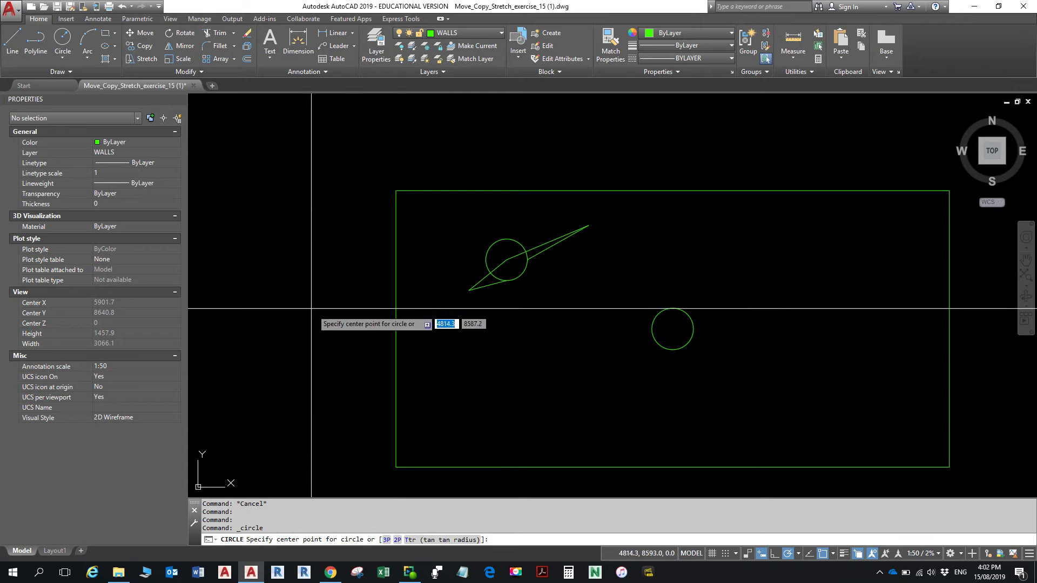
pyautogui.press('Escape')
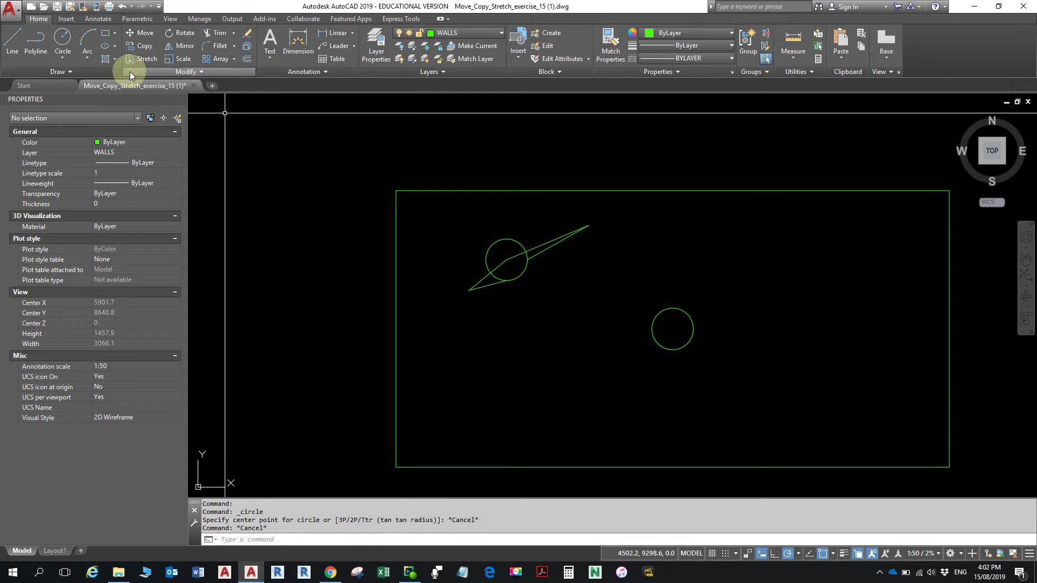
pyautogui.click(62, 59)
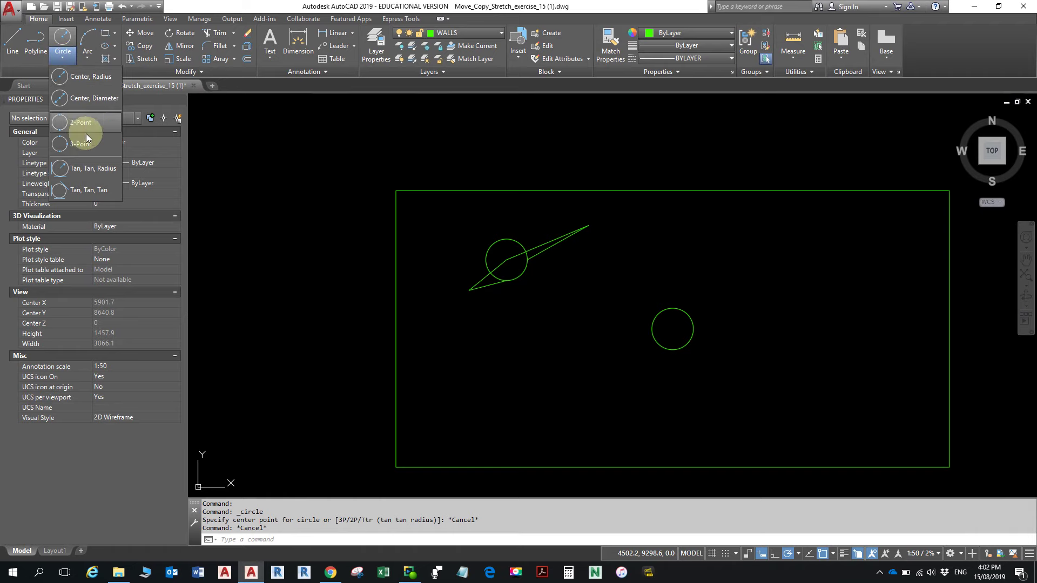
pyautogui.click(93, 171)
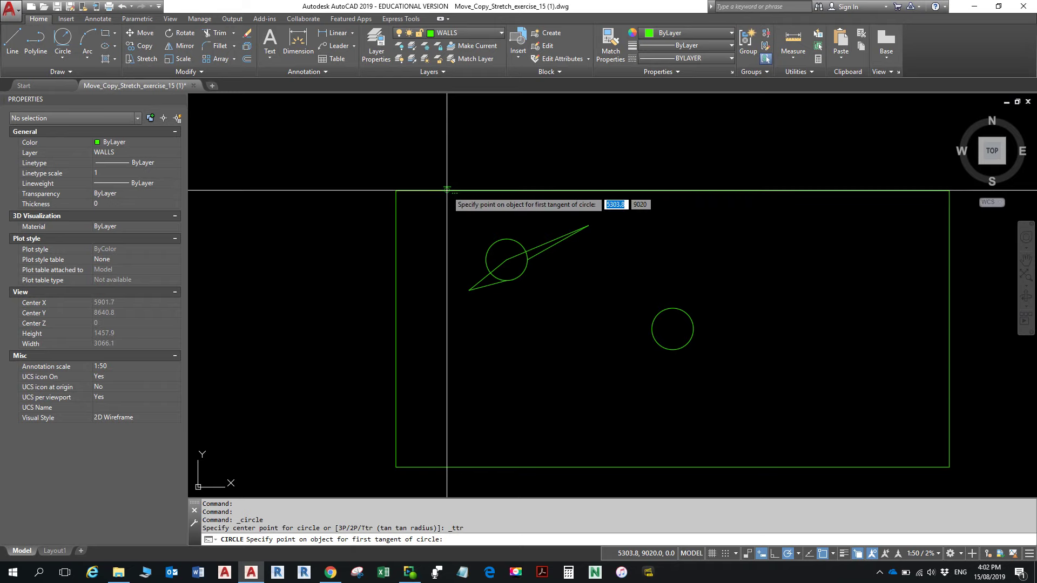
pyautogui.click(444, 189)
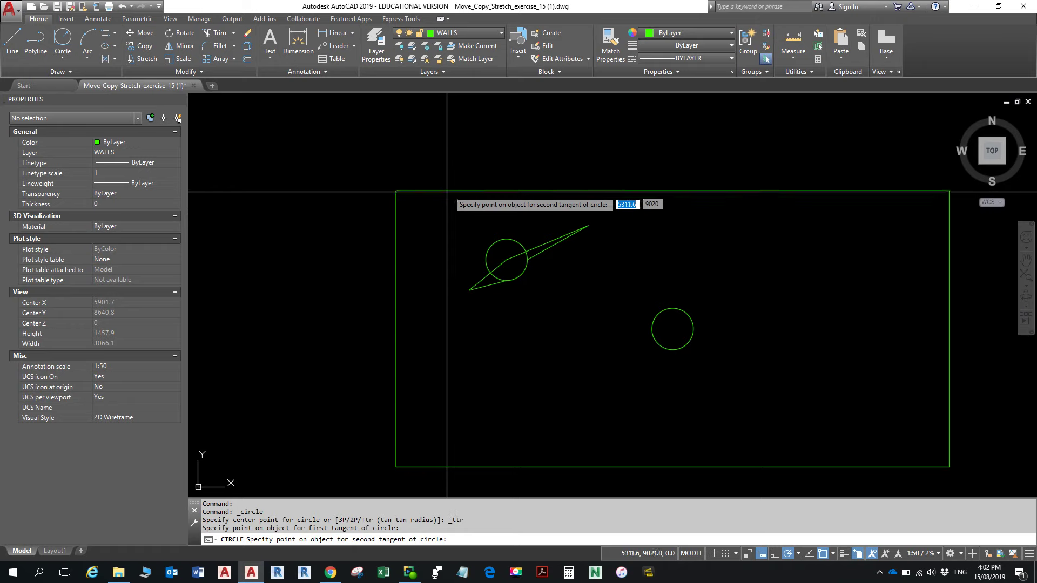
pyautogui.click(396, 249)
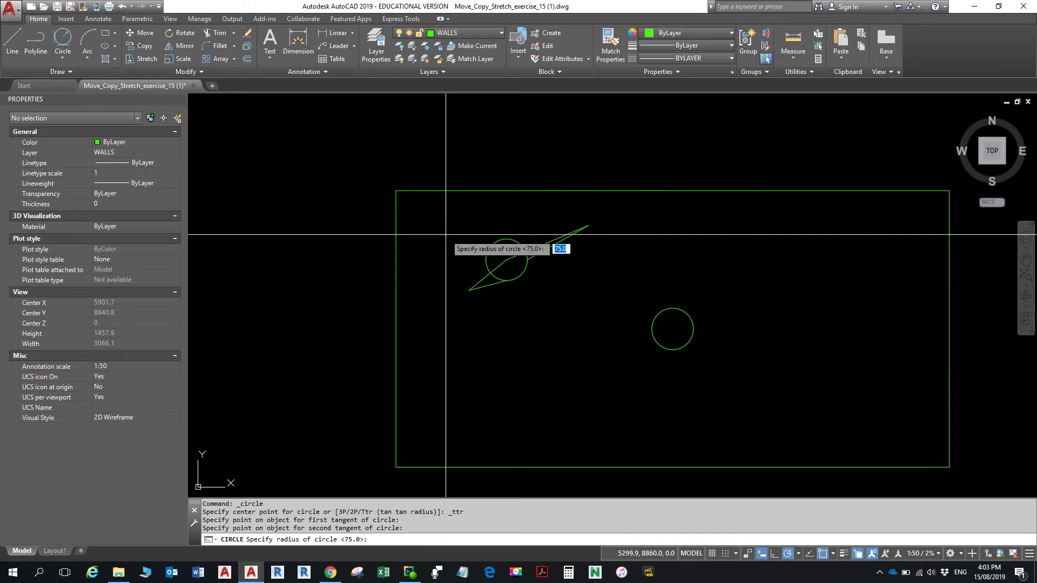
pyautogui.write('75')
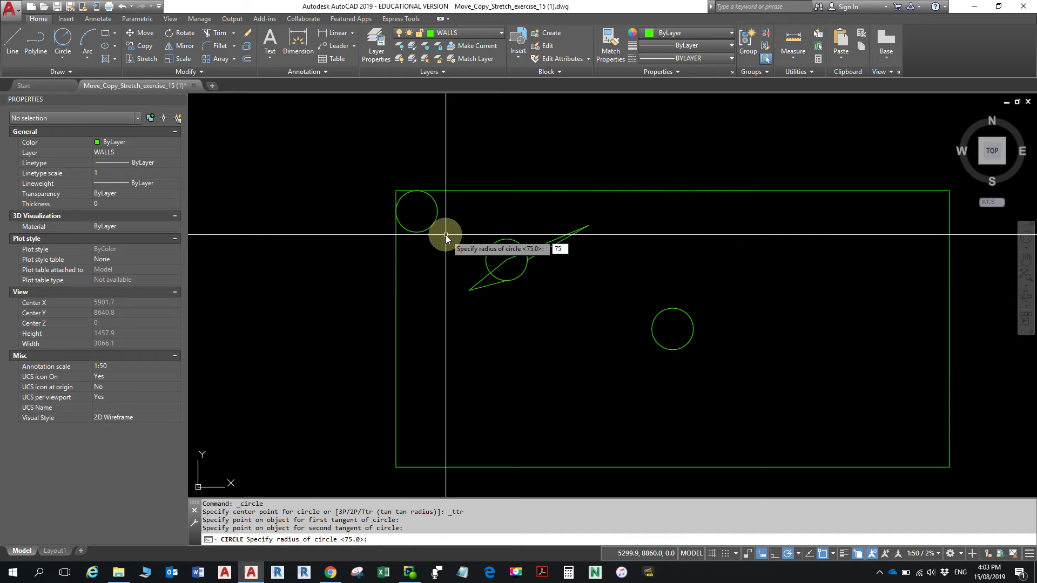
pyautogui.press('Return')
# Start a line on the circle in the rectangle's upper-left corner with the Tangent snap override
pyautogui.scroll(10, 409, 210)
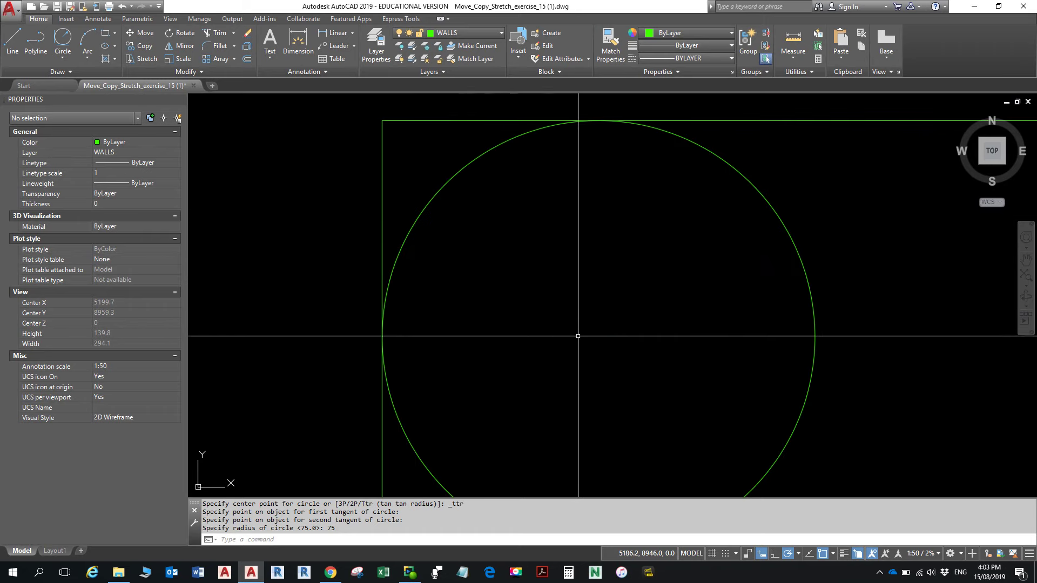
pyautogui.moveTo(600, 333); pyautogui.dragTo(546, 305, button='middle')
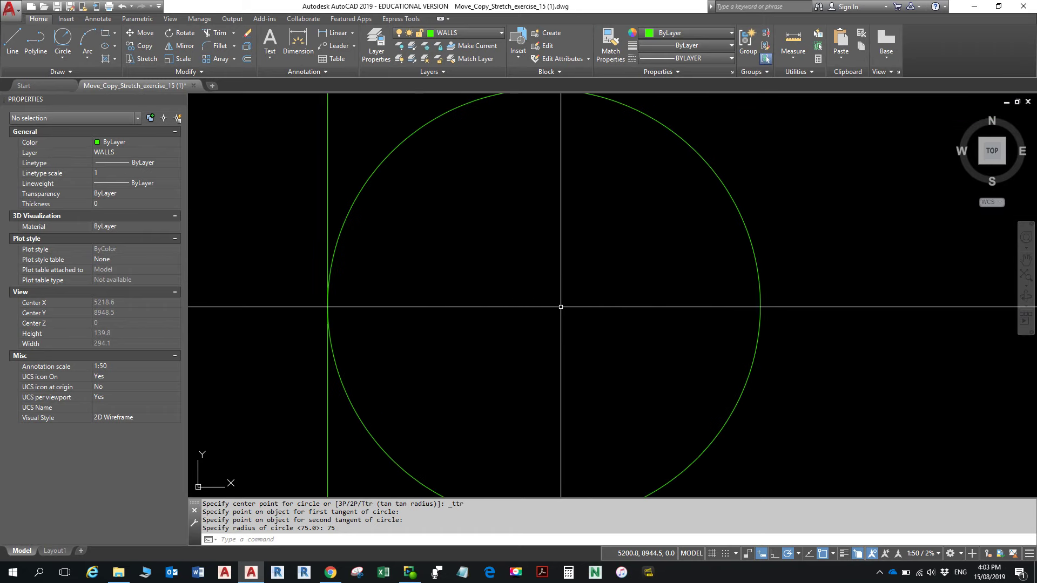
pyautogui.scroll(-6, 560, 307)
pyautogui.scroll(-2, 616, 312)
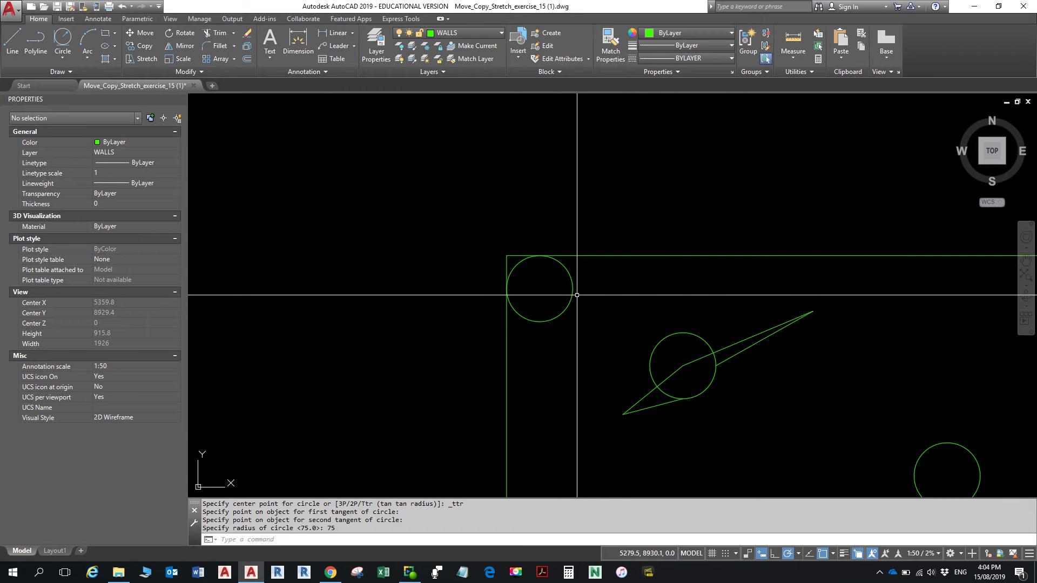
pyautogui.scroll(-2, 577, 295)
pyautogui.scroll(2, 577, 295)
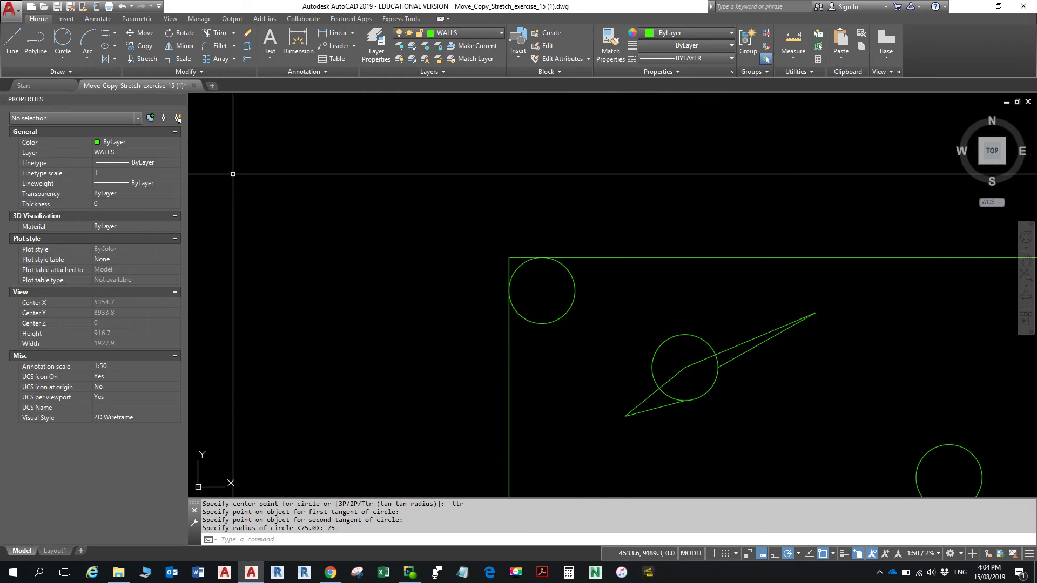
pyautogui.click(12, 43)
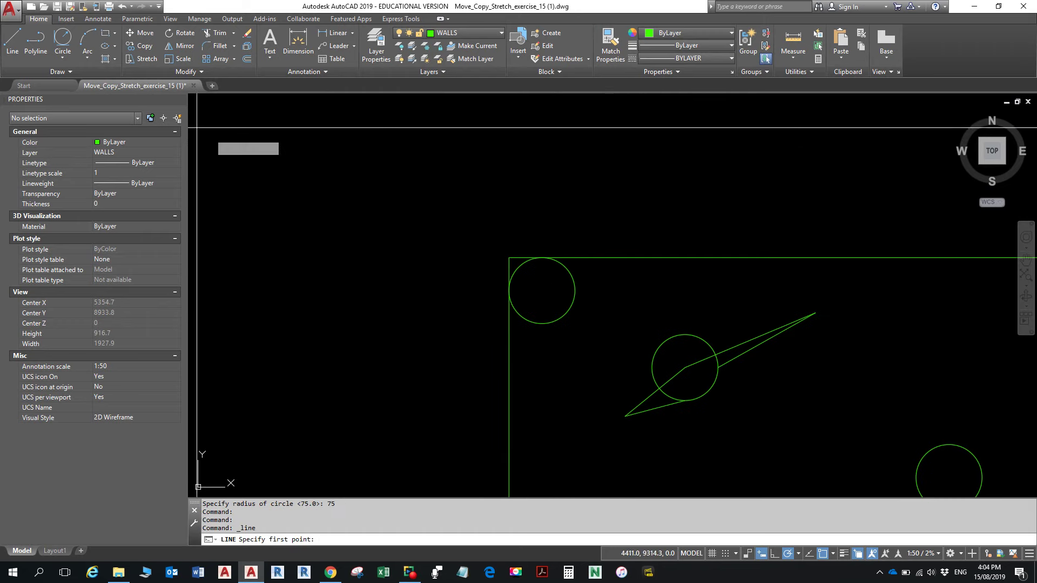
pyautogui.keyDown('shift'); pyautogui.rightClick(330, 264); pyautogui.keyUp('shift')
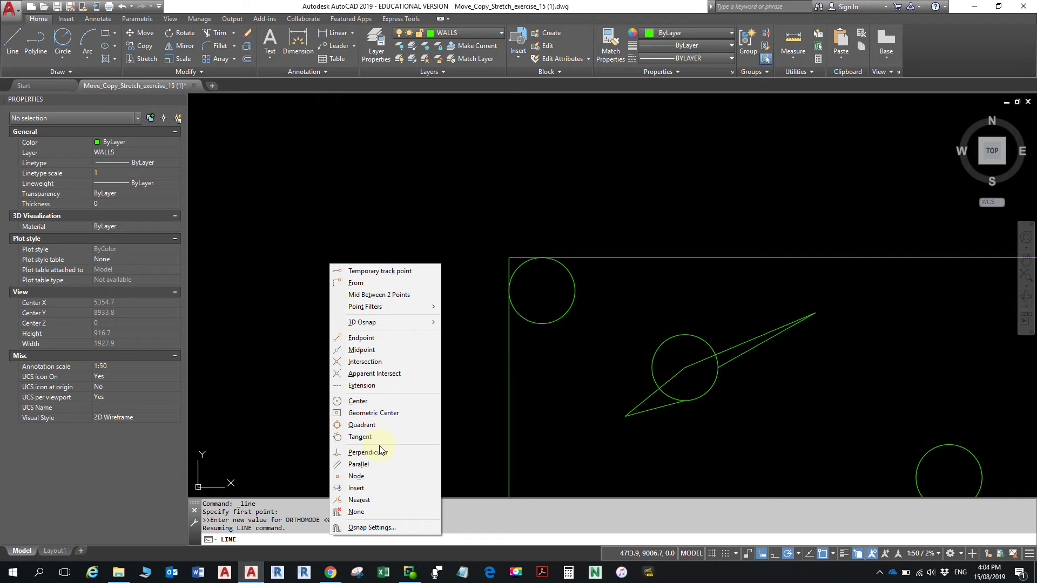
pyautogui.click(365, 438)
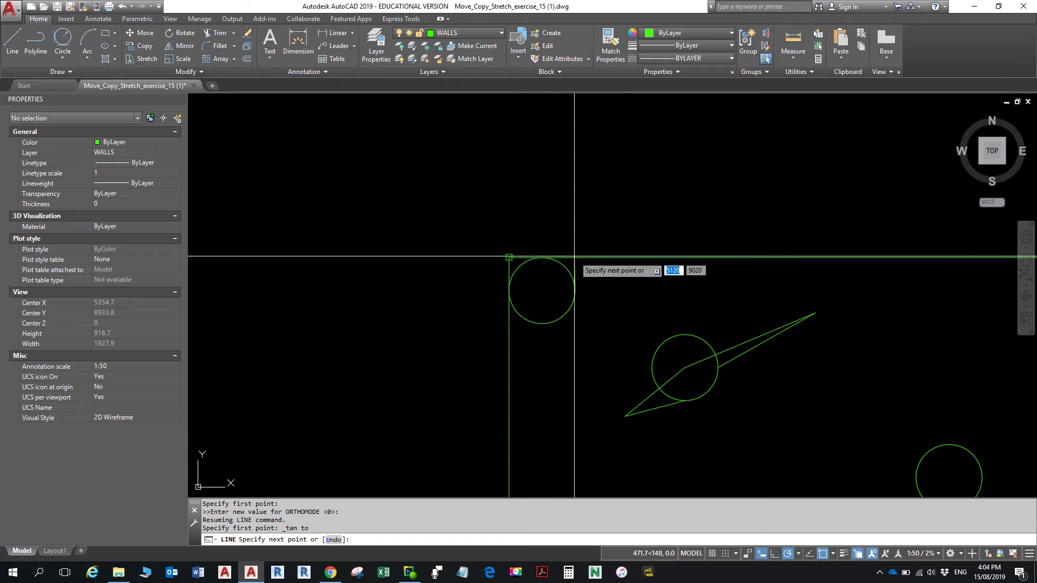
# End the line on the upper side of the circle at the rectangle's center with the Tangent snap override and finish the command
pyautogui.scroll(5, 582, 266)
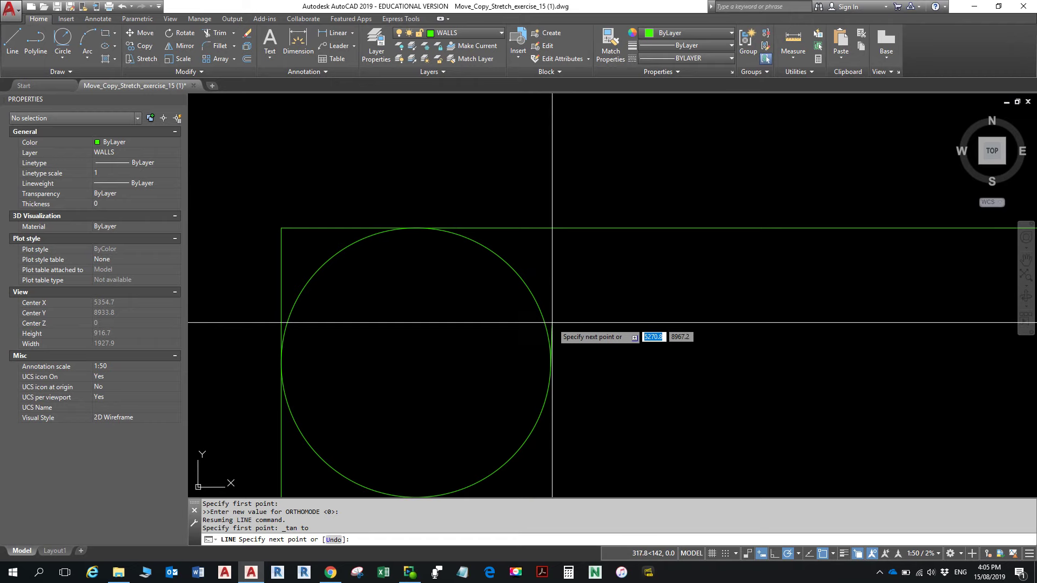
pyautogui.scroll(-5, 553, 323)
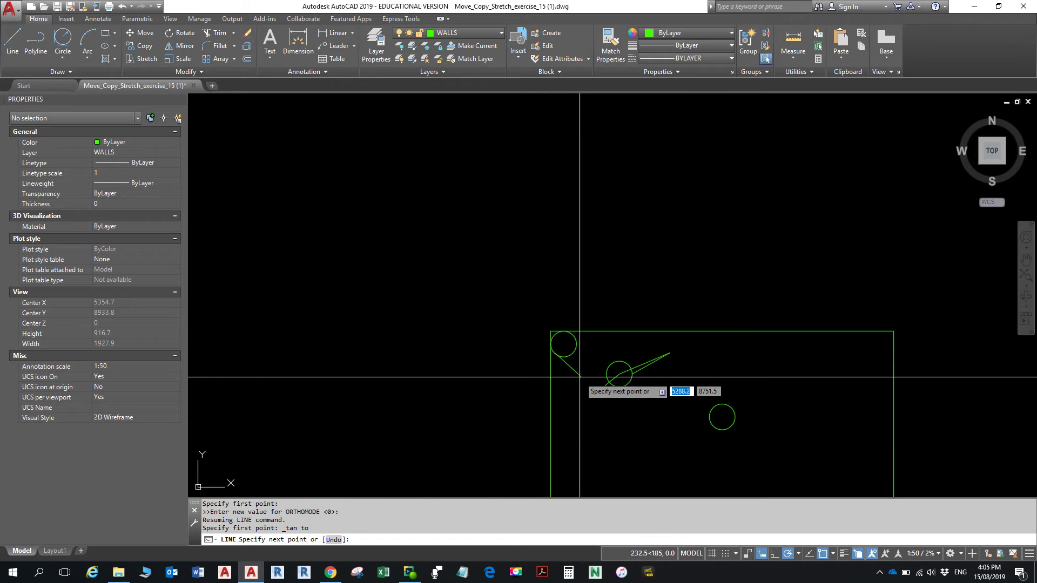
pyautogui.scroll(3, 608, 357)
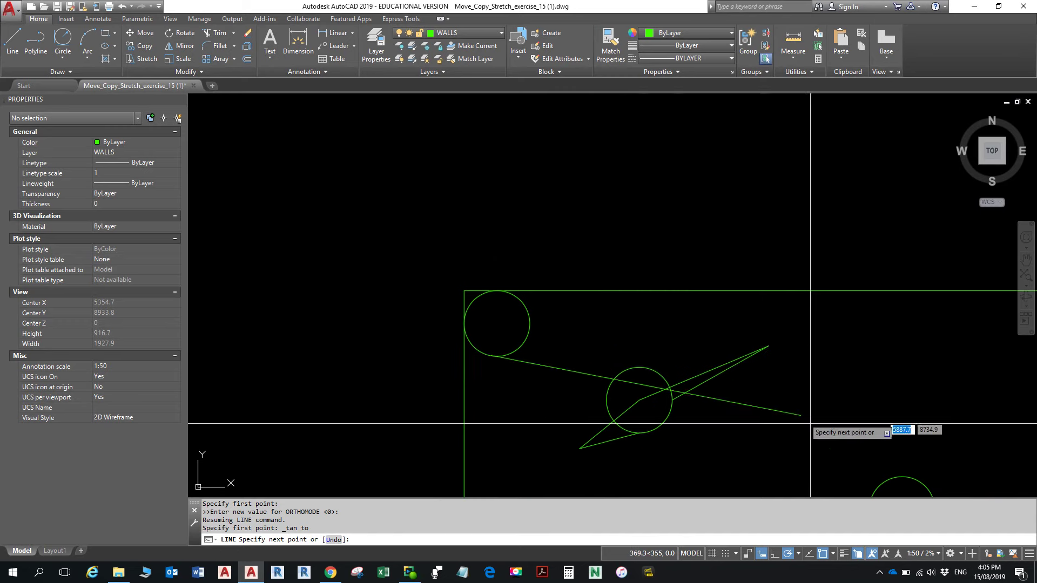
pyautogui.moveTo(871, 449); pyautogui.dragTo(726, 373, button='middle')
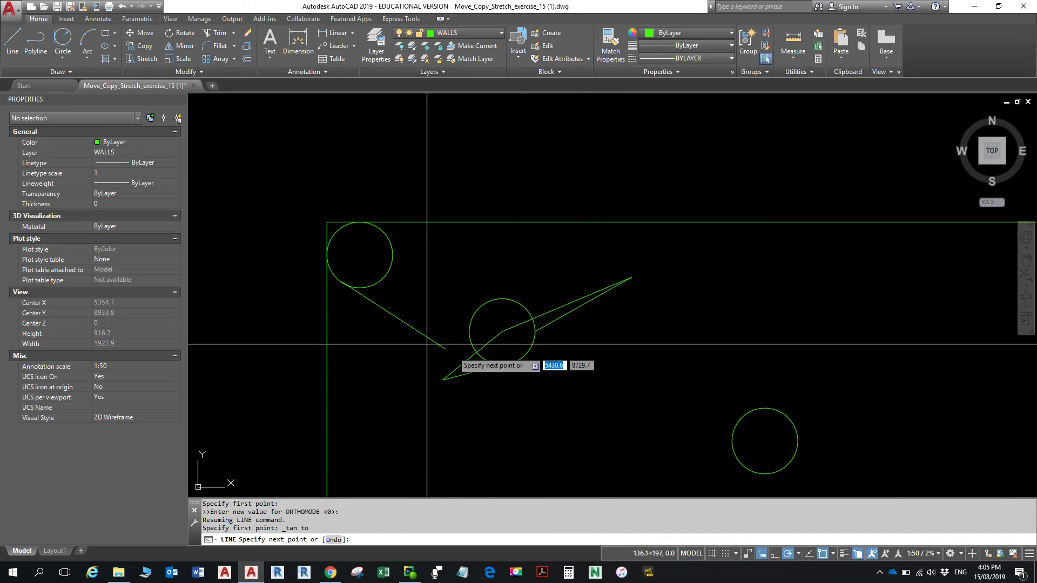
pyautogui.keyDown('shift'); pyautogui.rightClick(773, 397); pyautogui.keyUp('shift')
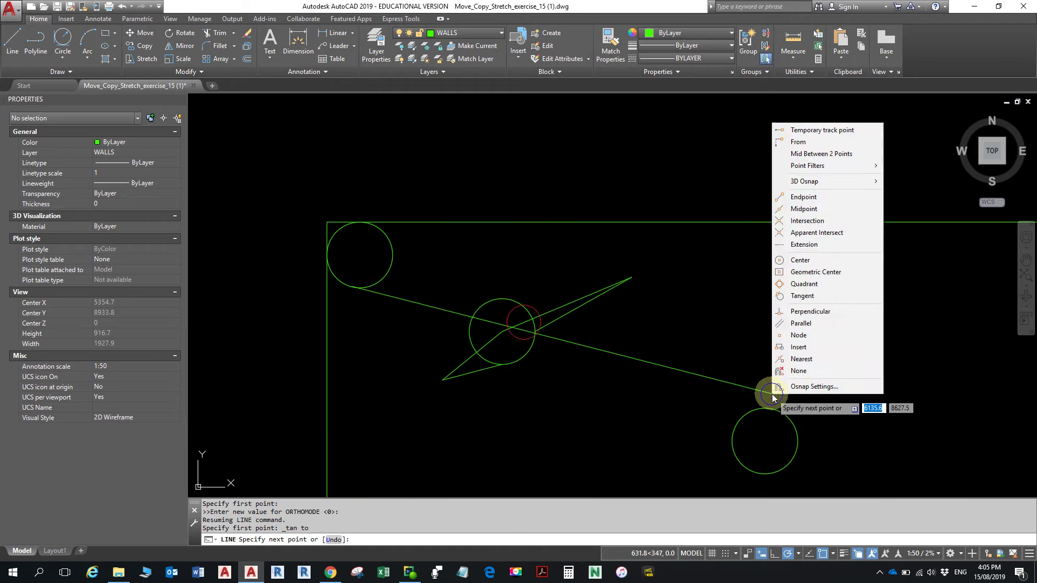
pyautogui.click(813, 297)
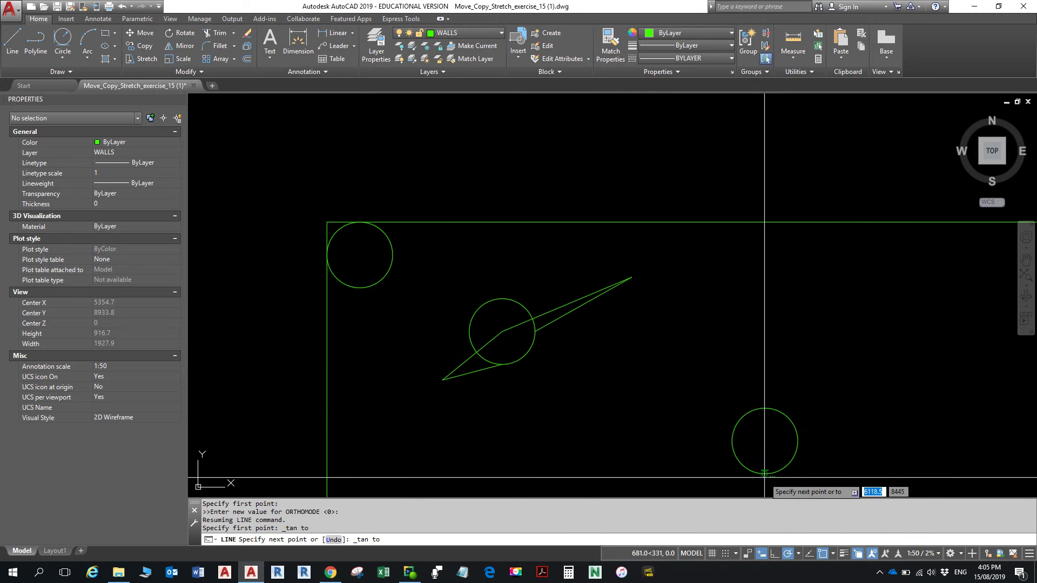
pyautogui.scroll(5, 754, 472)
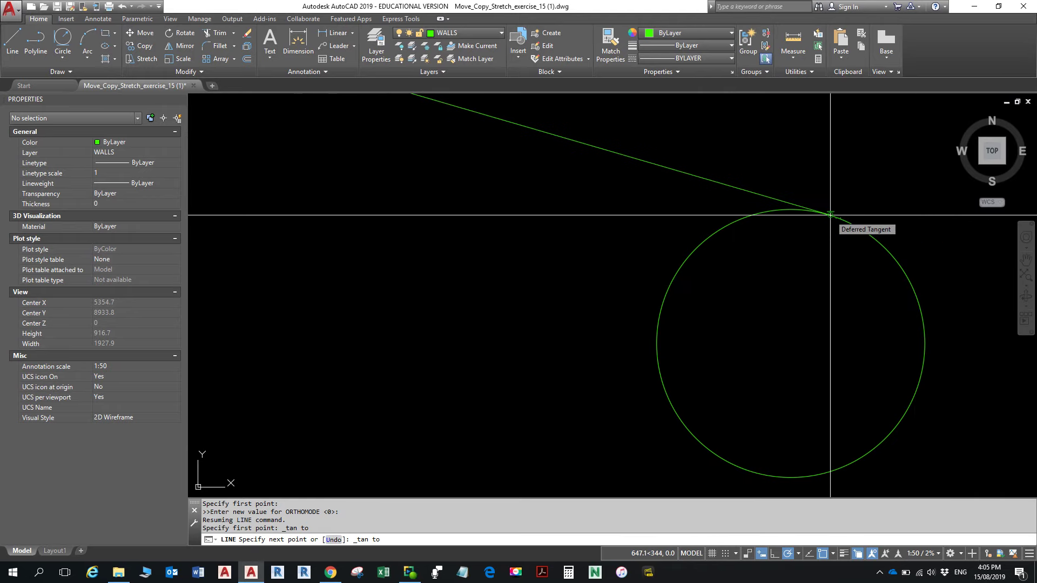
pyautogui.click(924, 327)
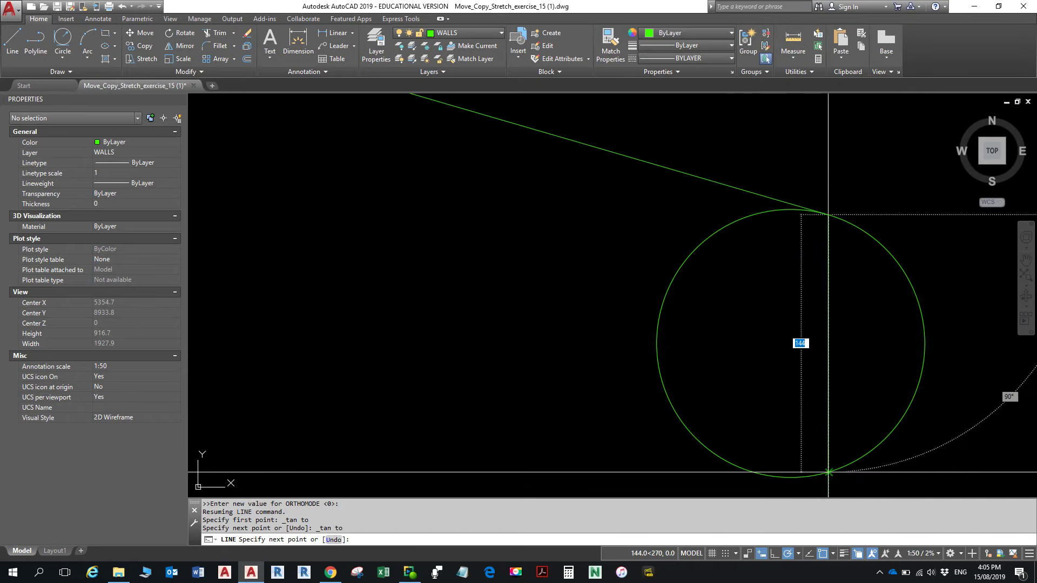
pyautogui.press('Escape')
# Start a second line on the upper-right side of the corner circle with the Tangent snap override
pyautogui.scroll(-6, 787, 264)
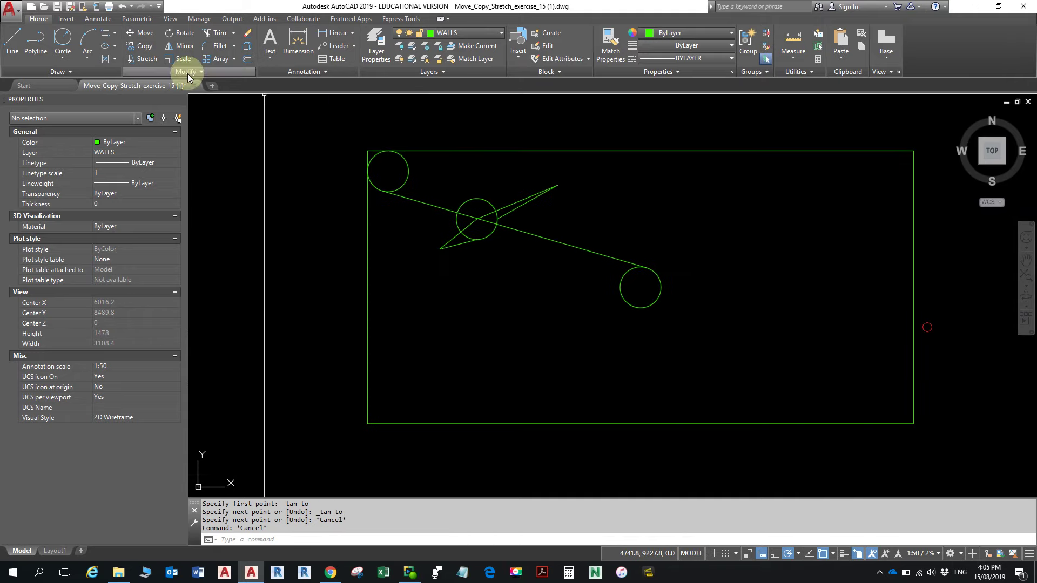
pyautogui.click(15, 41)
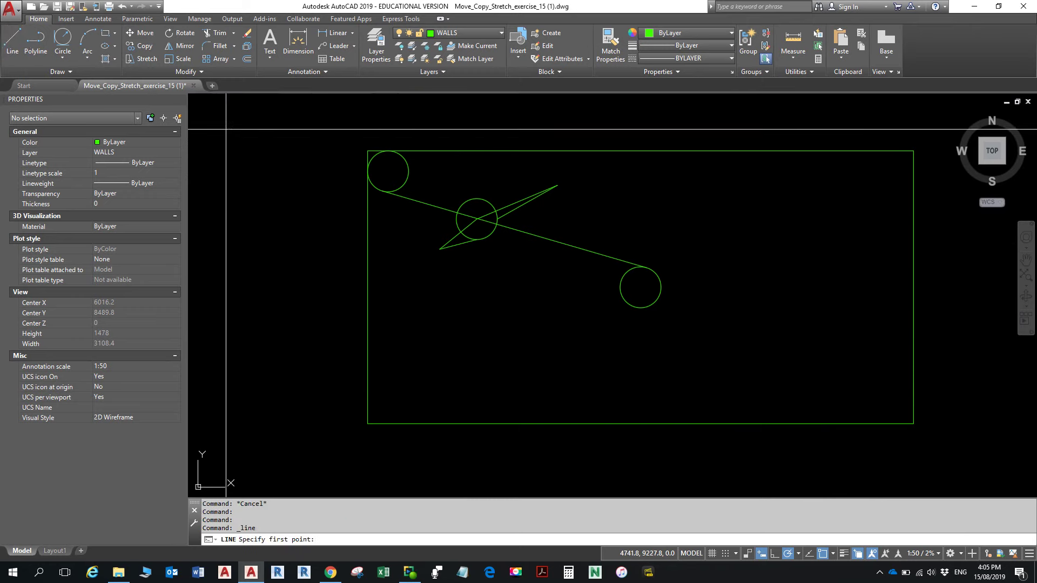
pyautogui.keyDown('shift'); pyautogui.rightClick(400, 171); pyautogui.keyUp('shift')
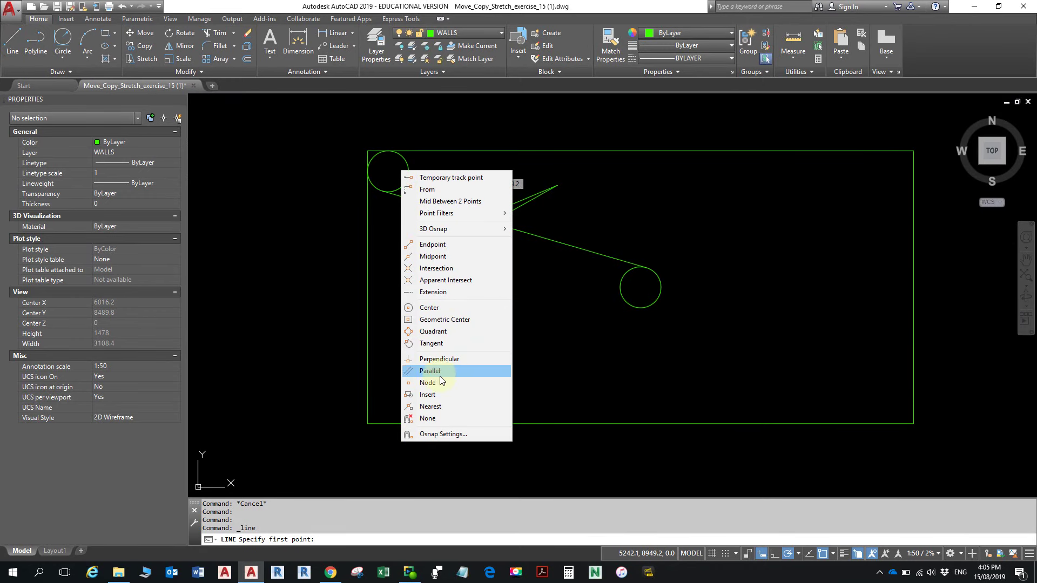
pyautogui.click(440, 344)
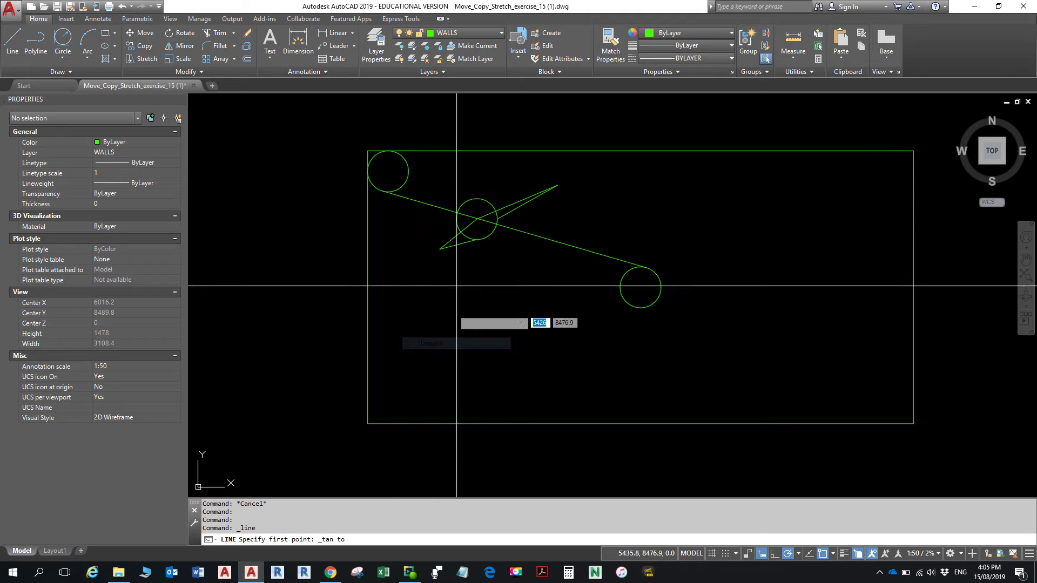
pyautogui.click(406, 160)
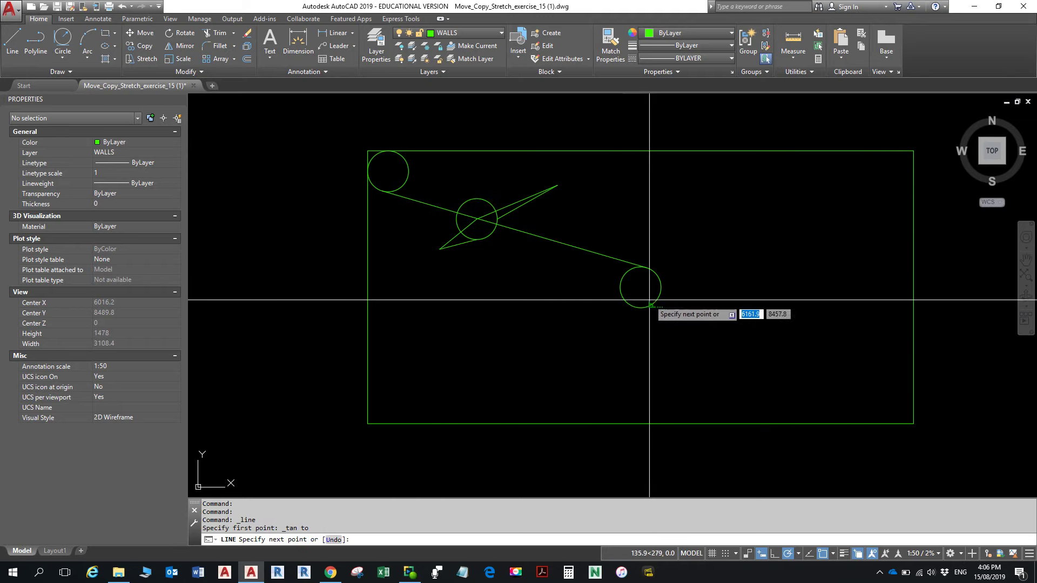
# Replace the second line's misplaced endpoint with a Tangent-snapped point on the lower side of the rectangle's center circle and finish the line
pyautogui.scroll(8, 642, 306)
pyautogui.scroll(-2, 609, 306)
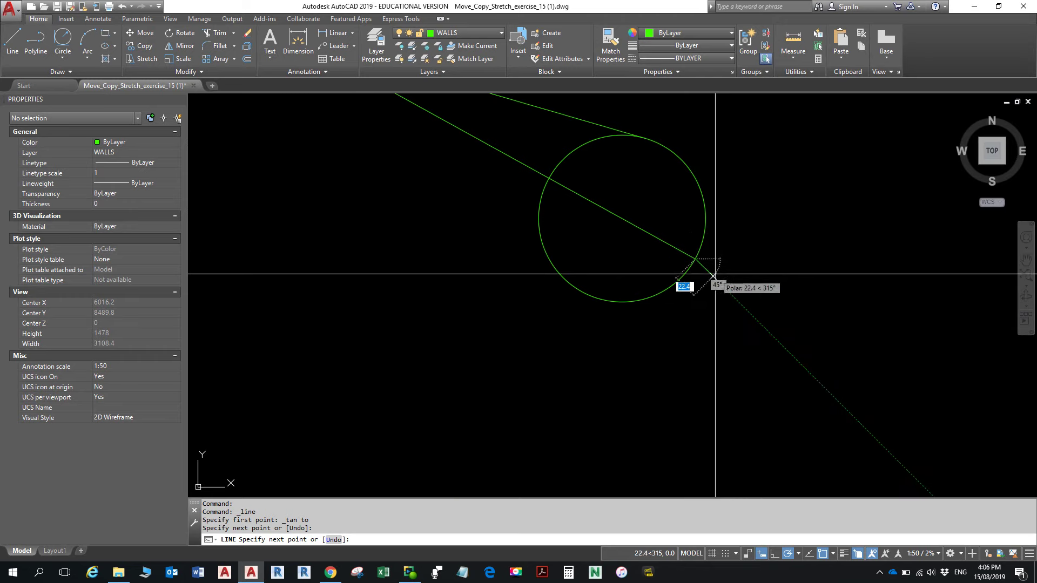
pyautogui.click(335, 539)
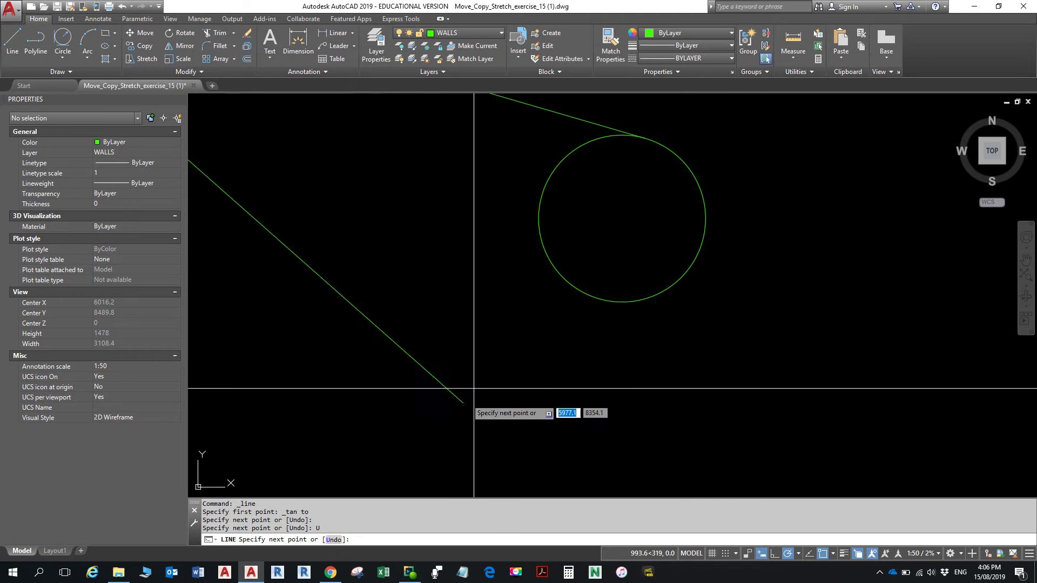
pyautogui.keyDown('shift'); pyautogui.rightClick(570, 320); pyautogui.keyUp('shift')
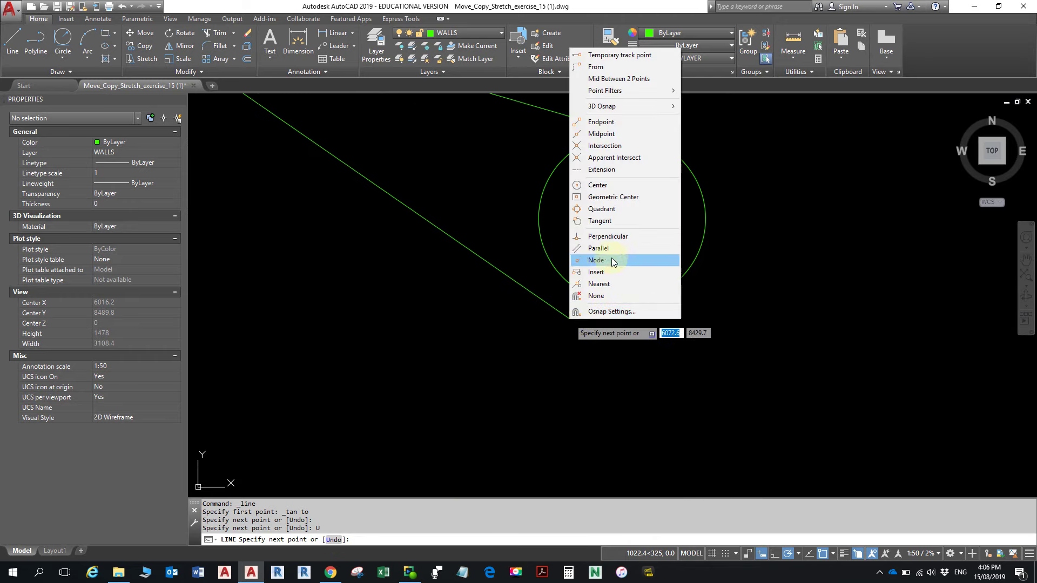
pyautogui.click(620, 218)
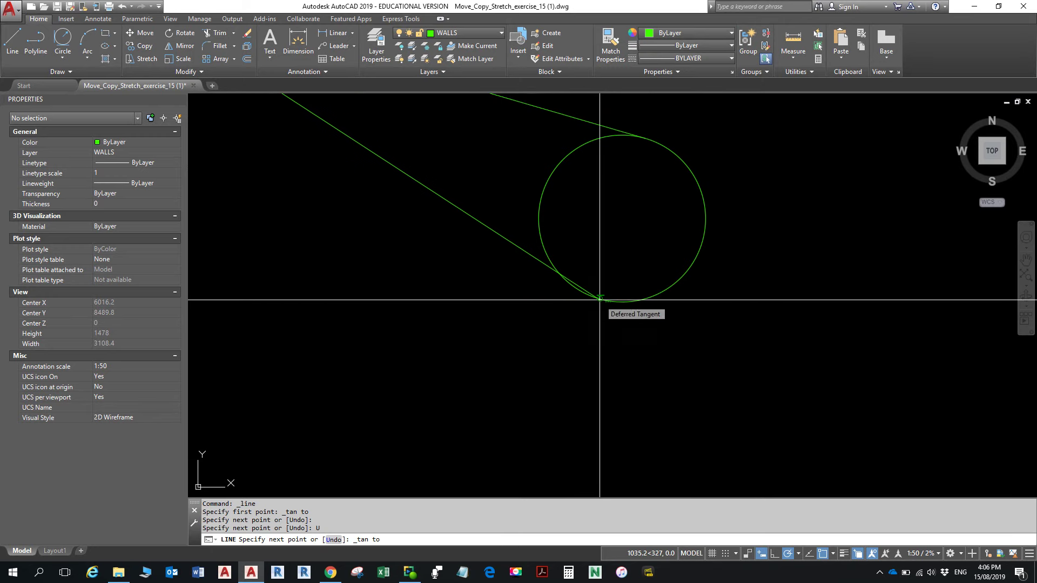
pyautogui.press('Return')
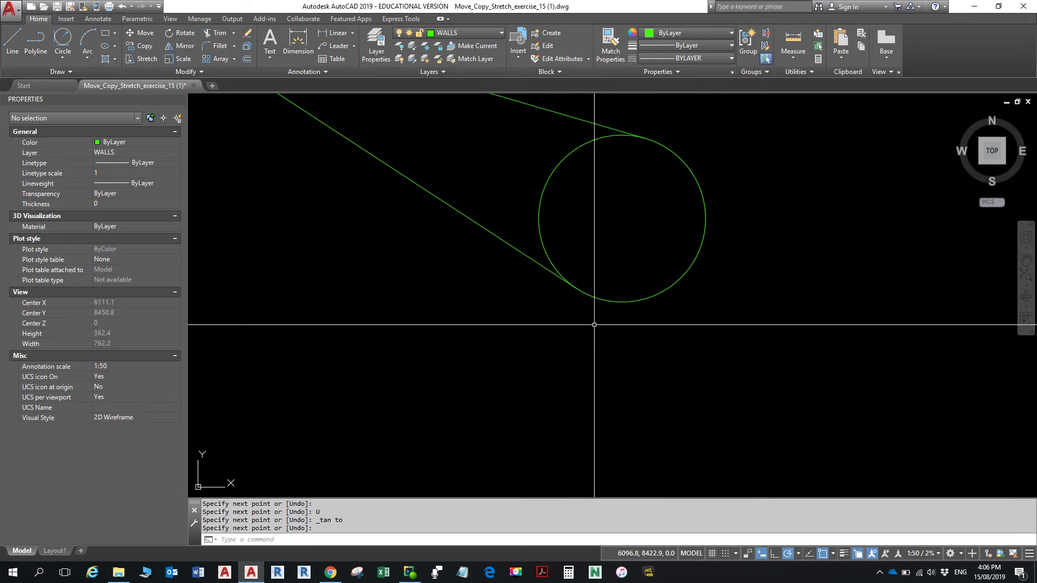
# Select the circle at the rectangle's center and the tangent line meeting its lower side to examine their tangent point
pyautogui.moveTo(591, 323); pyautogui.dragTo(725, 347, button='middle')
pyautogui.scroll(-4, 726, 347)
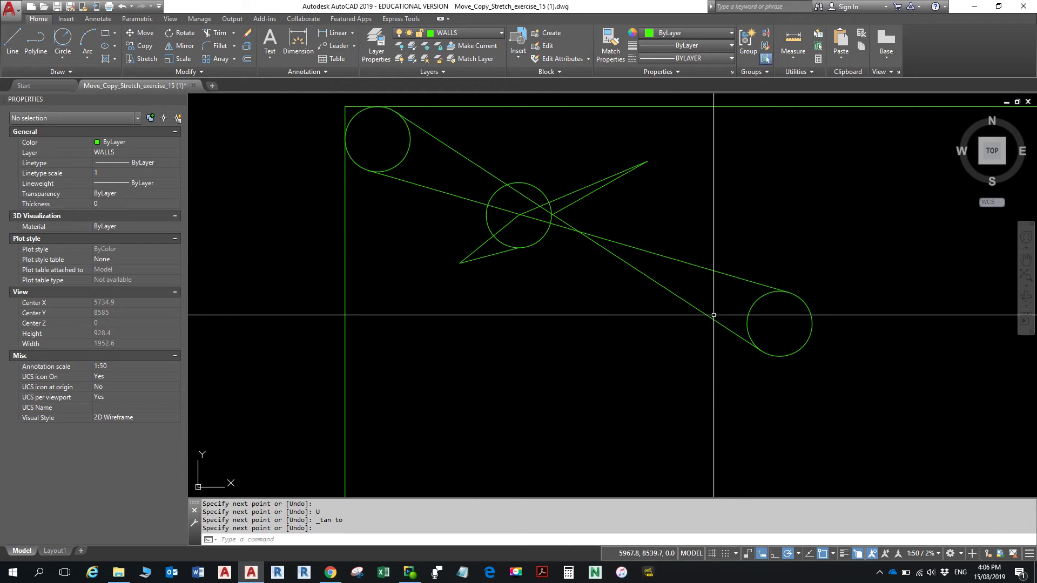
pyautogui.scroll(2, 747, 332)
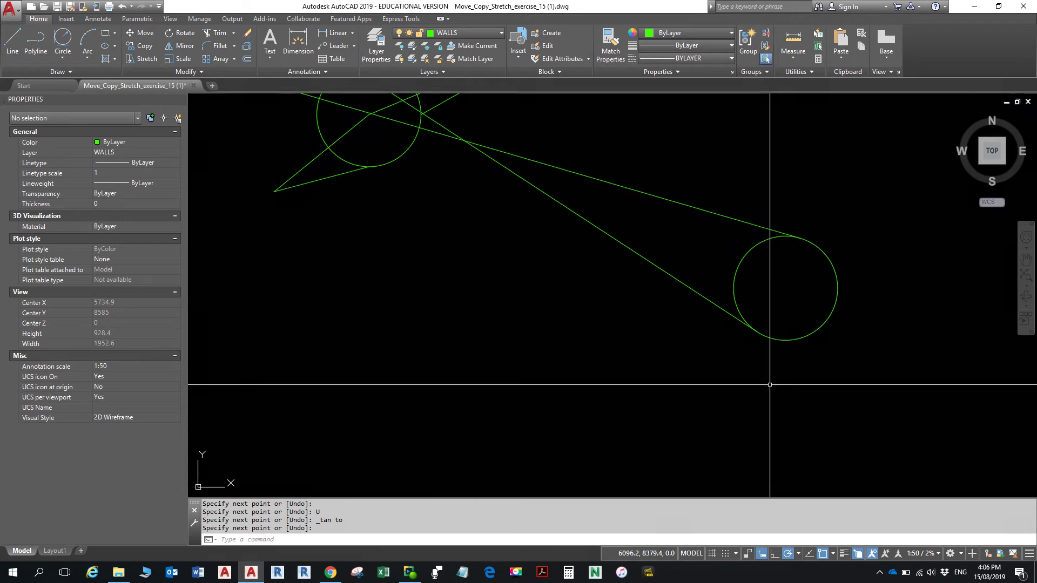
pyautogui.press('Return')
pyautogui.click(798, 336)
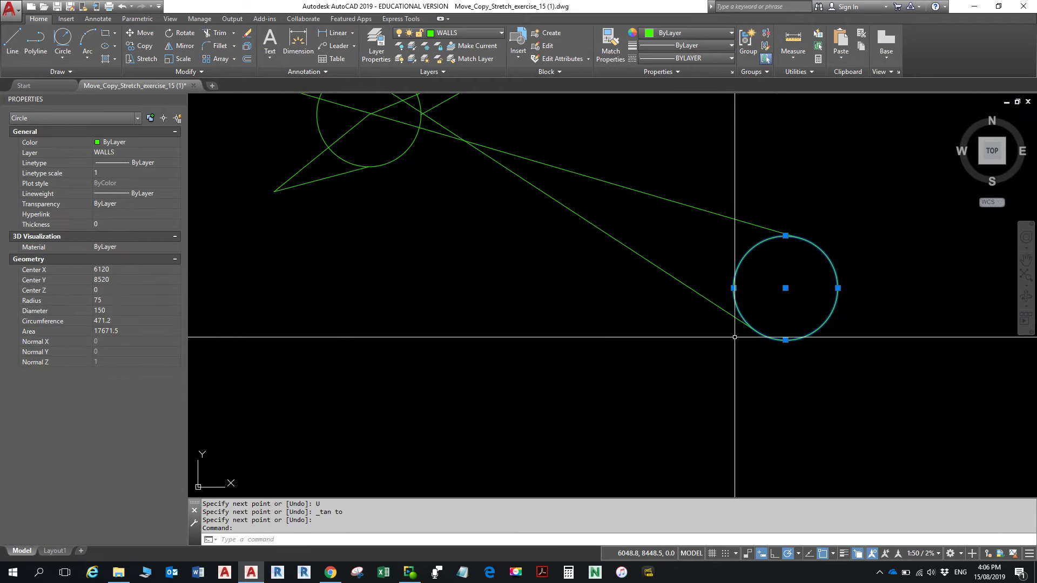
pyautogui.scroll(4, 736, 304)
pyautogui.click(738, 290)
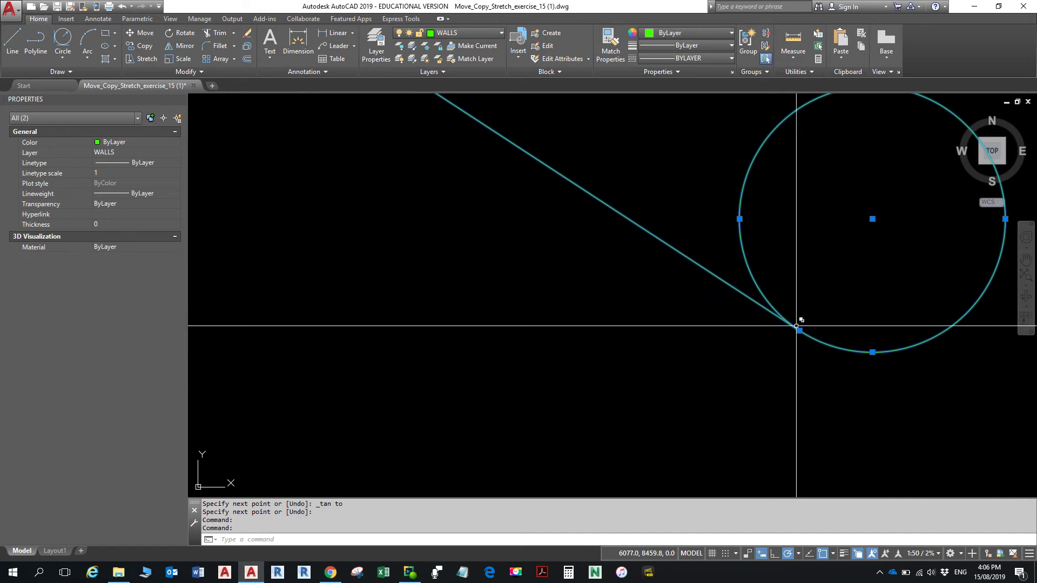
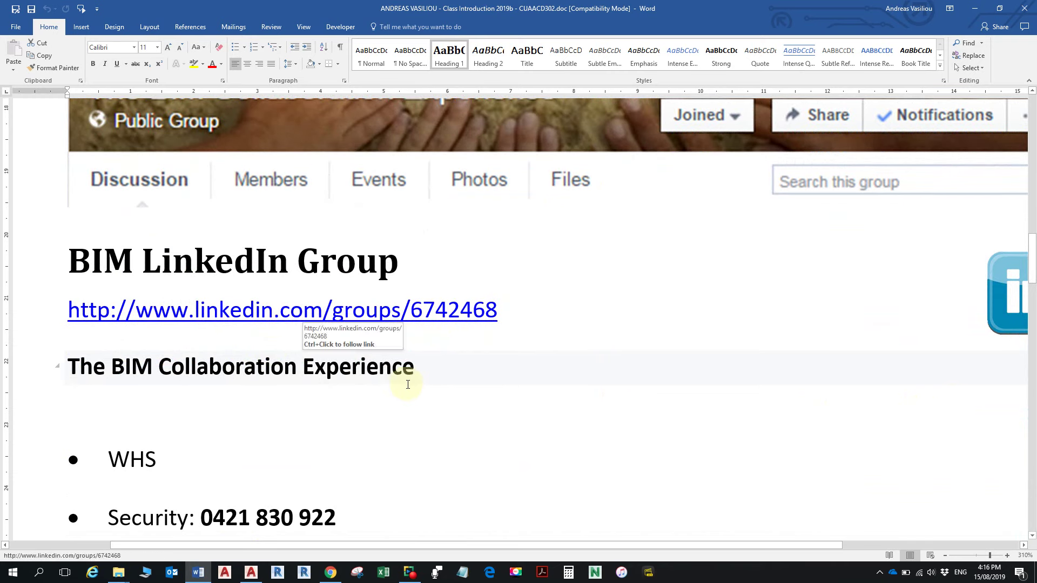
# Close the class introduction document and the VET UNITS folder window, and return to the AutoCAD drawing with the whole rectangle in view
pyautogui.scroll(8, 401, 383)
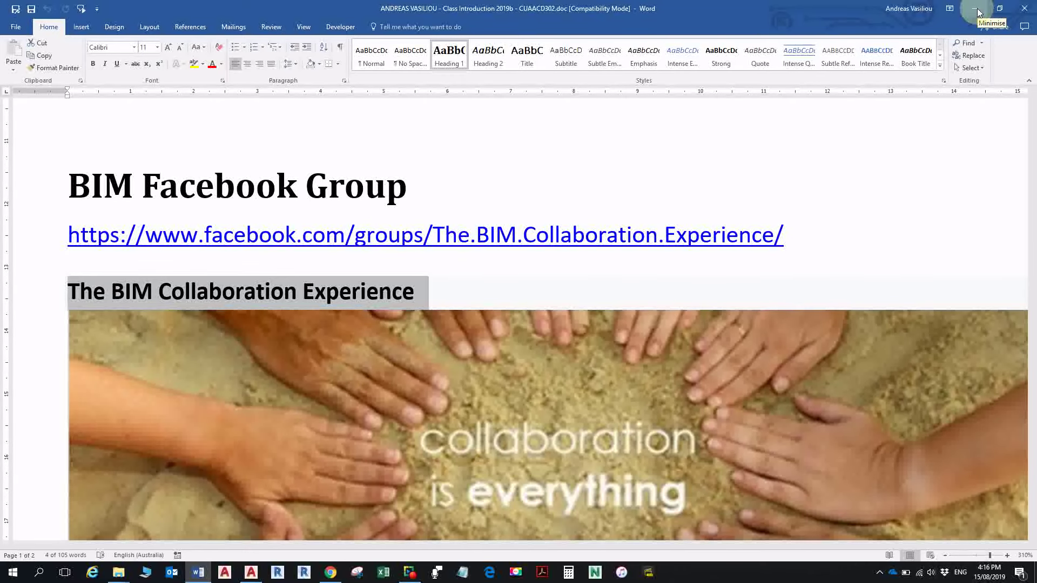
pyautogui.click(1017, 17)
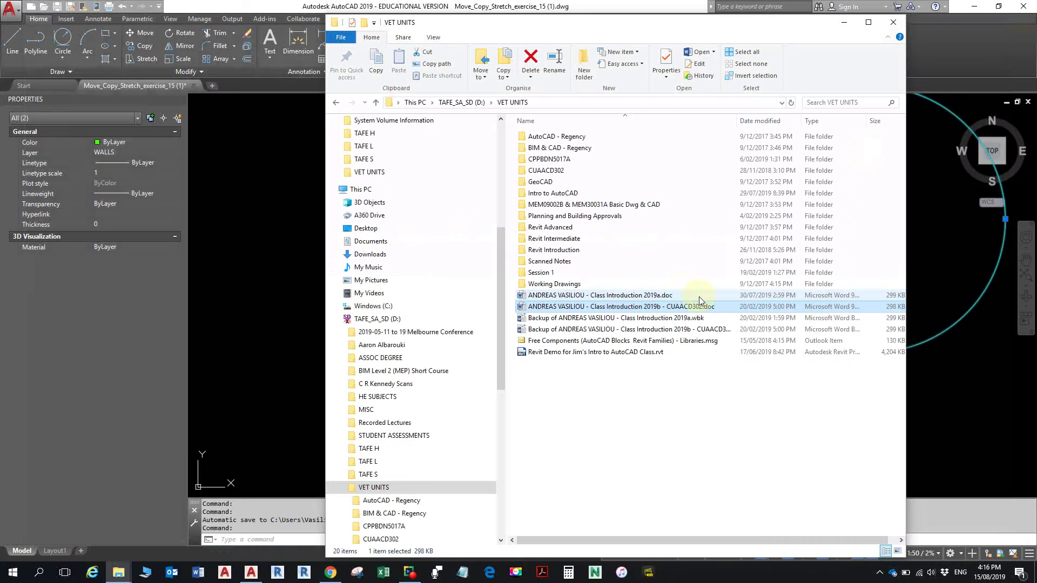
pyautogui.click(893, 27)
pyautogui.scroll(-4, 687, 251)
pyautogui.moveTo(681, 261); pyautogui.dragTo(685, 387, button='middle')
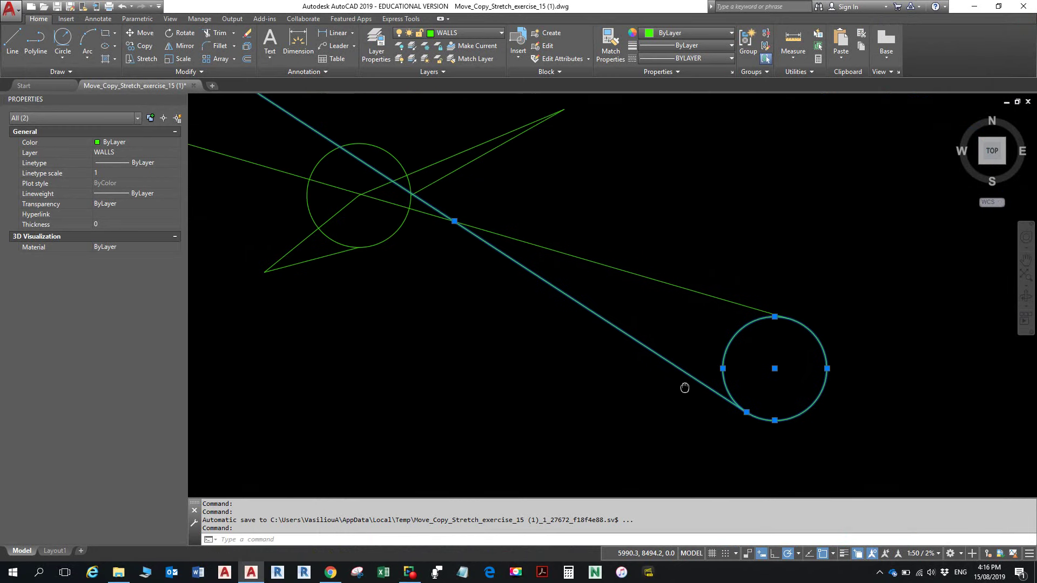
pyautogui.scroll(-3, 674, 378)
pyautogui.scroll(-2, 667, 341)
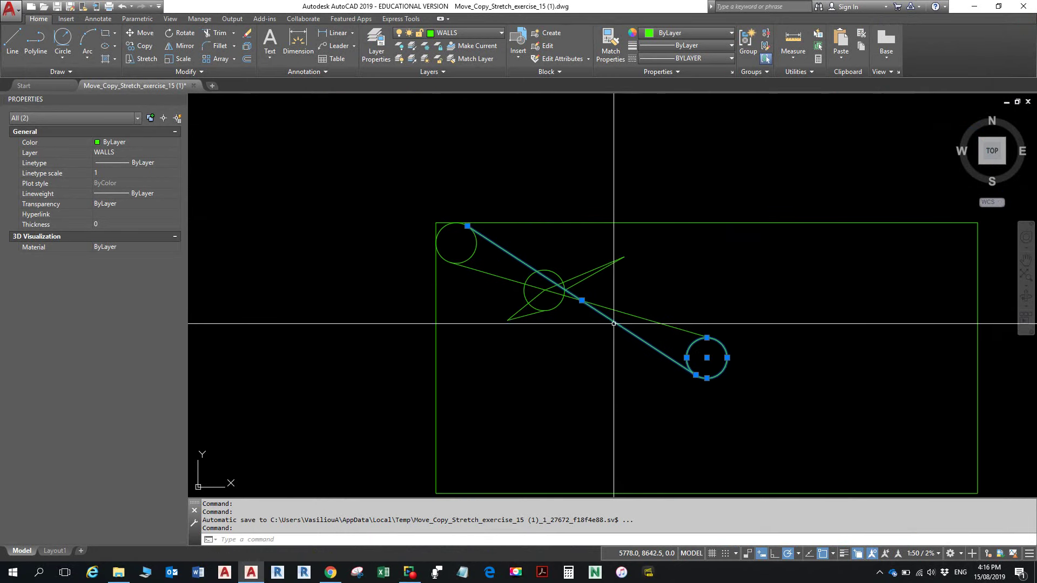
pyautogui.moveTo(617, 326); pyautogui.dragTo(597, 297, button='middle')
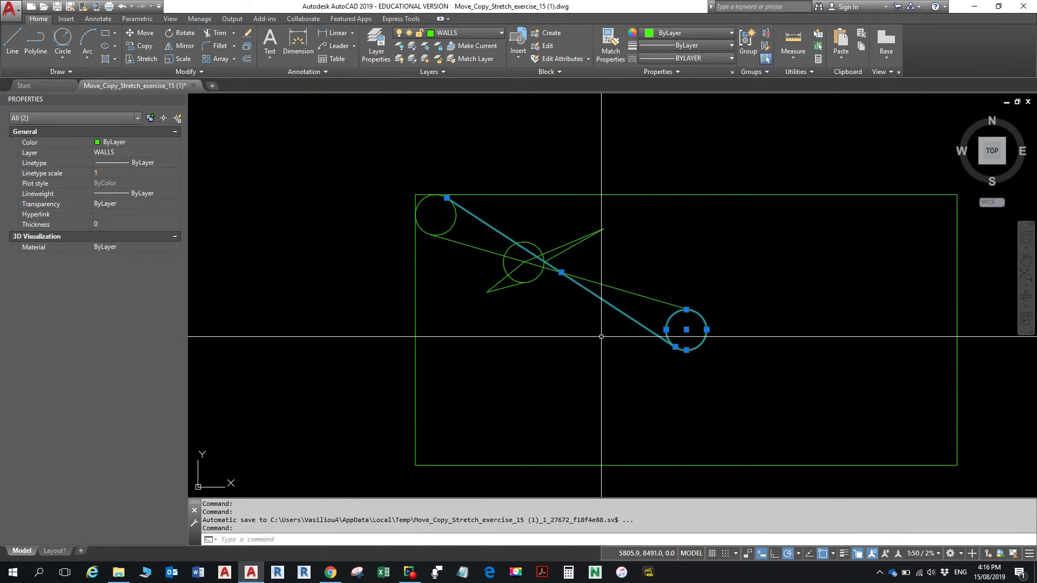
pyautogui.press('Escape')
pyautogui.press('Escape')
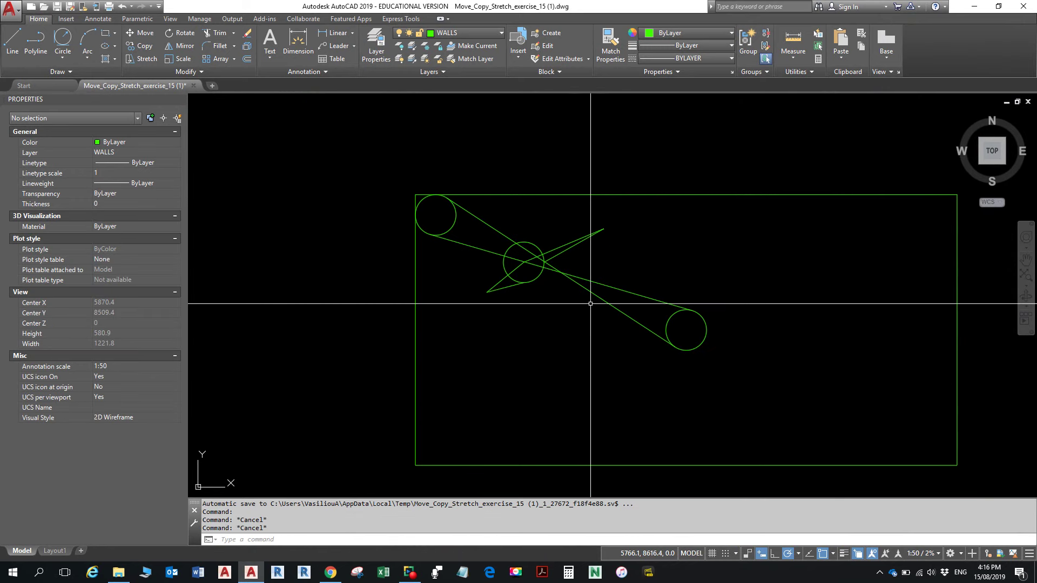
pyautogui.keyDown('shift'); pyautogui.rightClick(591, 303); pyautogui.keyUp('shift')
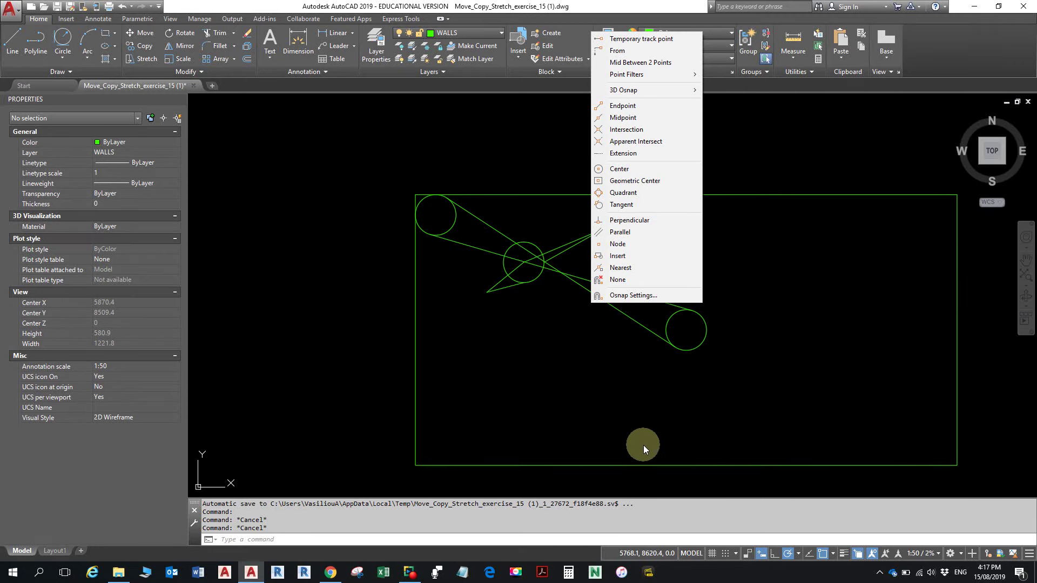
pyautogui.click(873, 328)
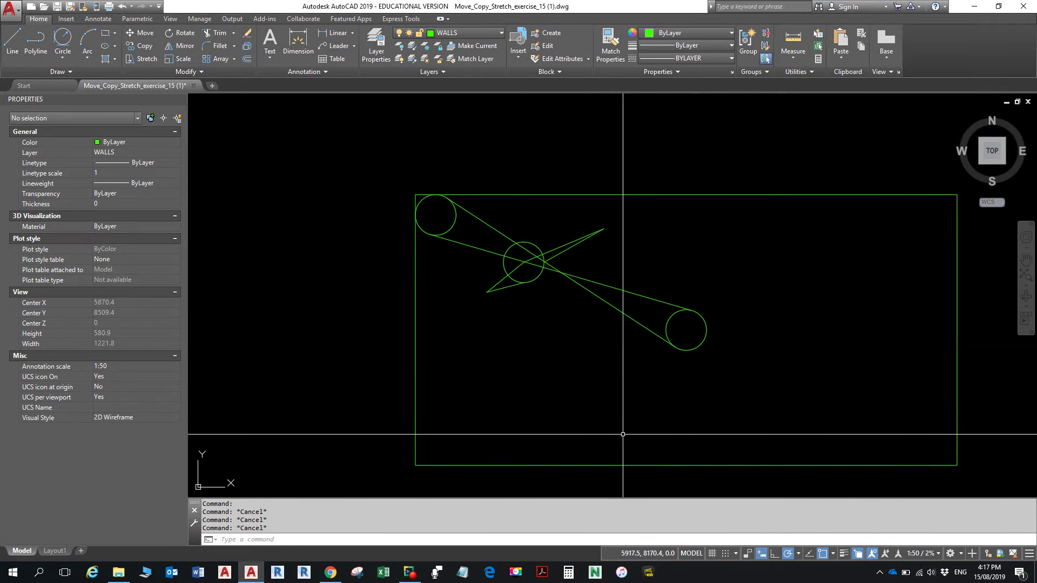
pyautogui.scroll(5, 548, 307)
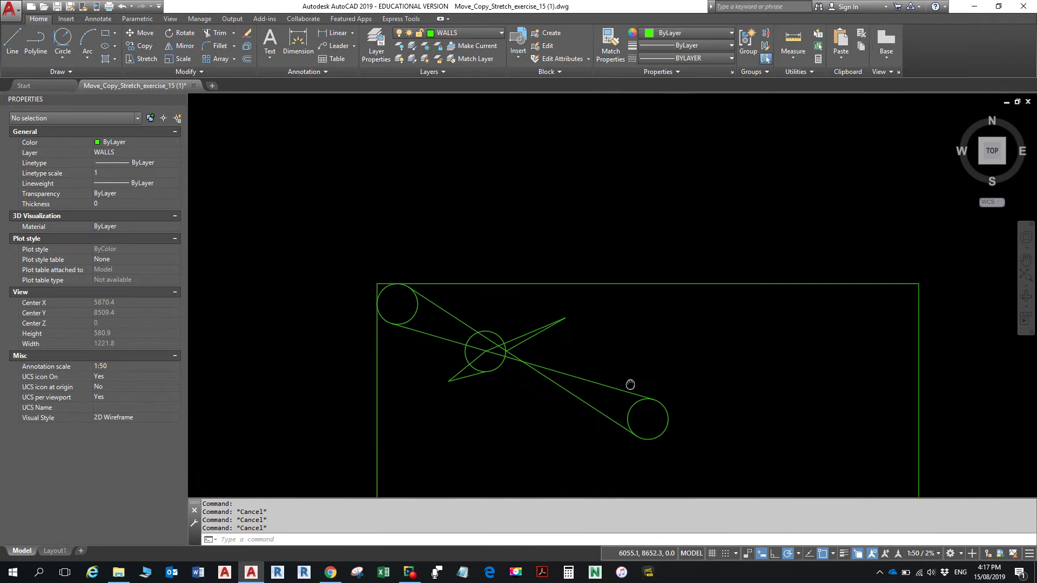
pyautogui.moveTo(548, 307); pyautogui.dragTo(844, 234, button='middle')
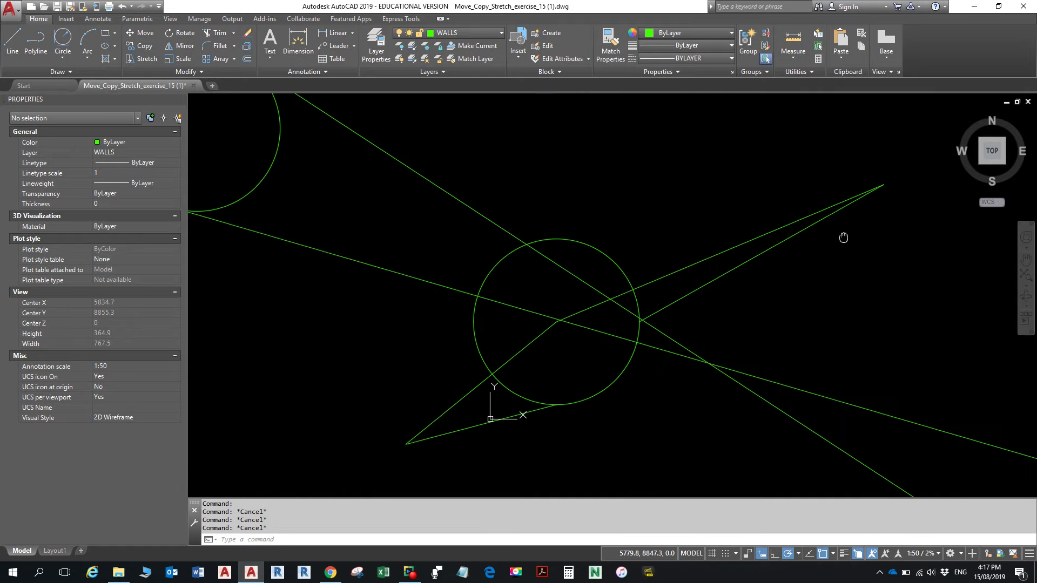
pyautogui.moveTo(701, 314)
pyautogui.mouseDown(button='middle')
pyautogui.moveTo(706, 329)
pyautogui.moveTo(826, 420)
pyautogui.mouseUp(button='middle')
pyautogui.scroll(-6, 776, 367)
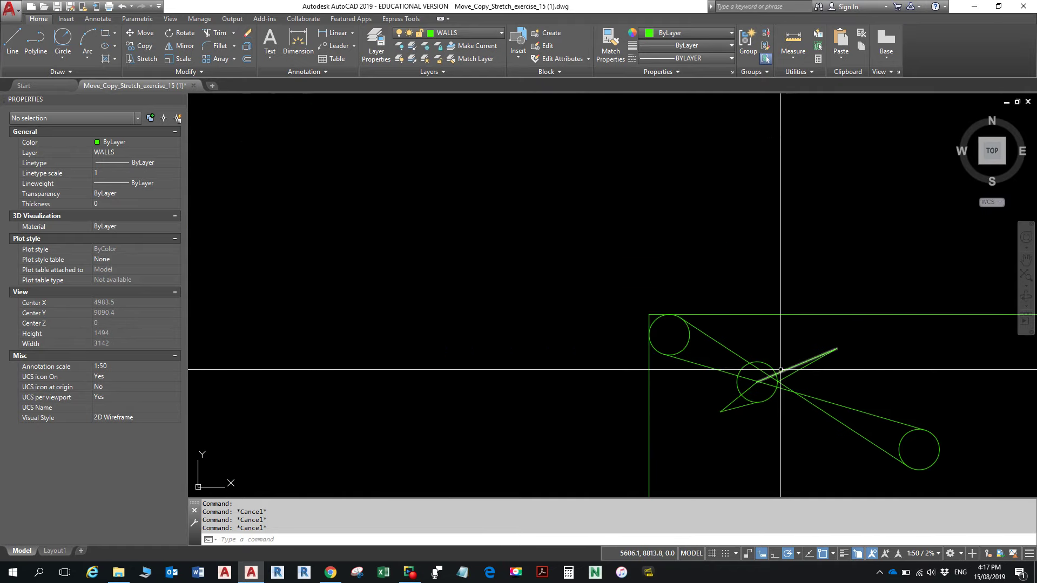
pyautogui.moveTo(776, 367); pyautogui.dragTo(557, 319, button='middle')
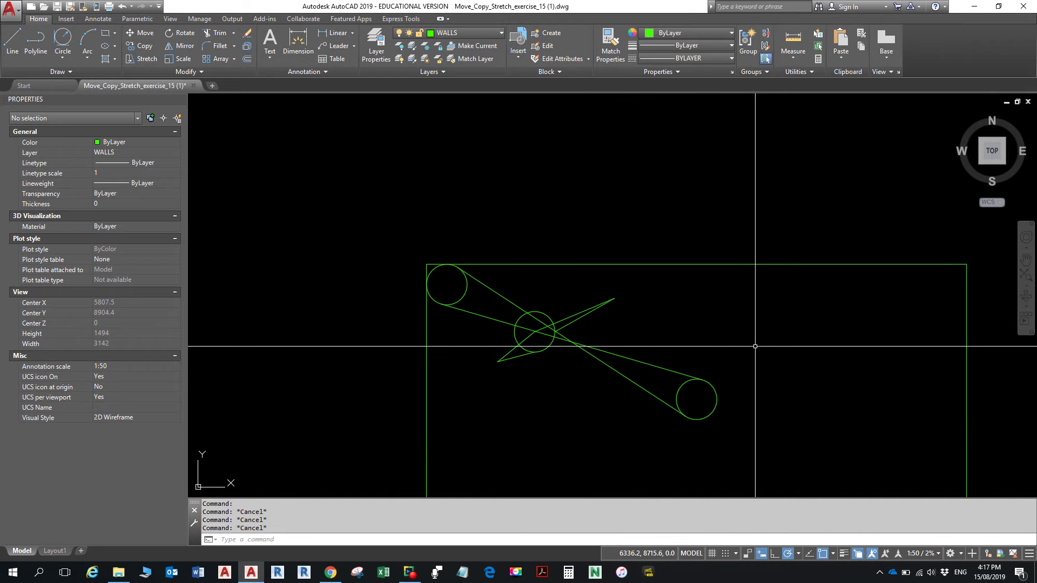
# Draw two separate slanted lines right of the crossing lines, one rising to the right and one falling below it
pyautogui.write('l')
pyautogui.press('Return')
pyautogui.click(711, 319)
pyautogui.click(821, 303)
pyautogui.press('Return')
pyautogui.press('Return')
pyautogui.click(724, 354)
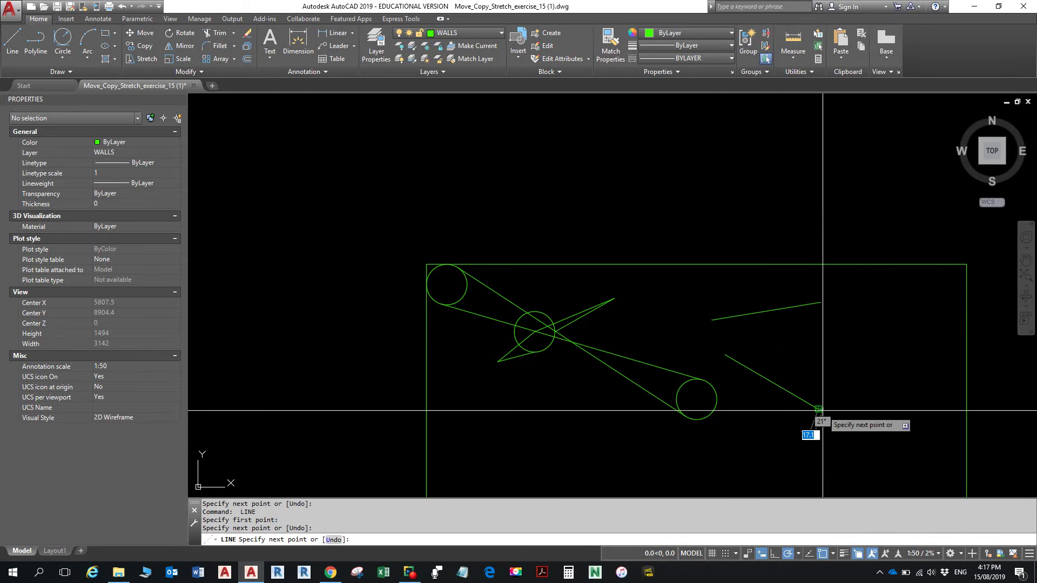
pyautogui.click(818, 409)
pyautogui.press('Return')
pyautogui.press('Escape')
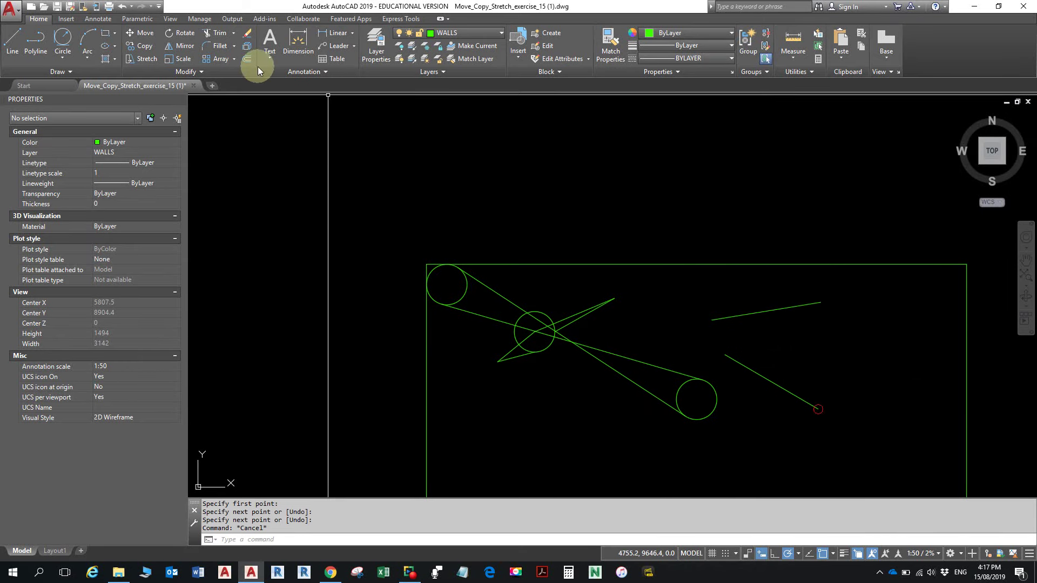
pyautogui.click(18, 41)
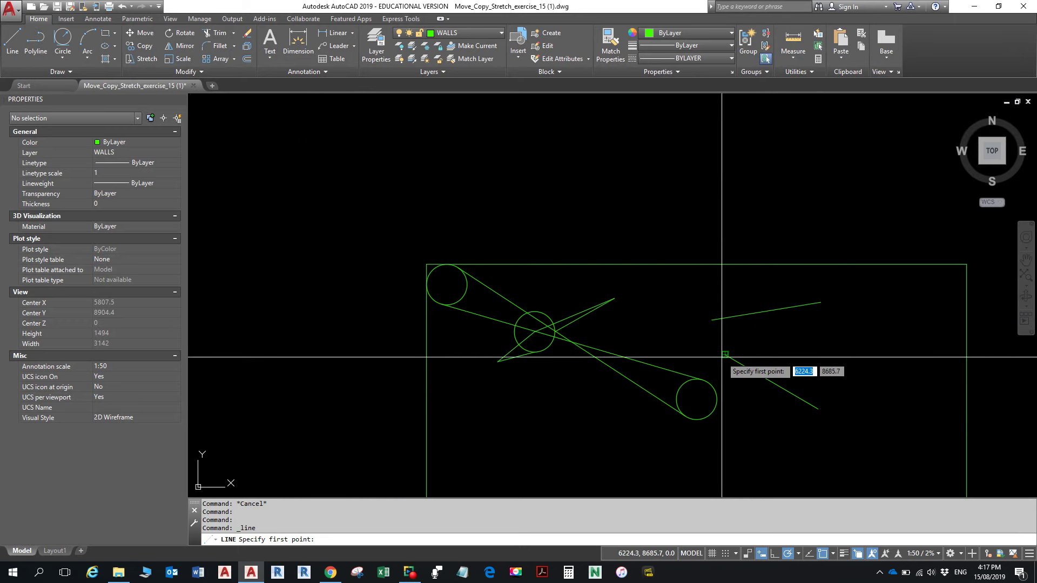
pyautogui.scroll(6, 722, 356)
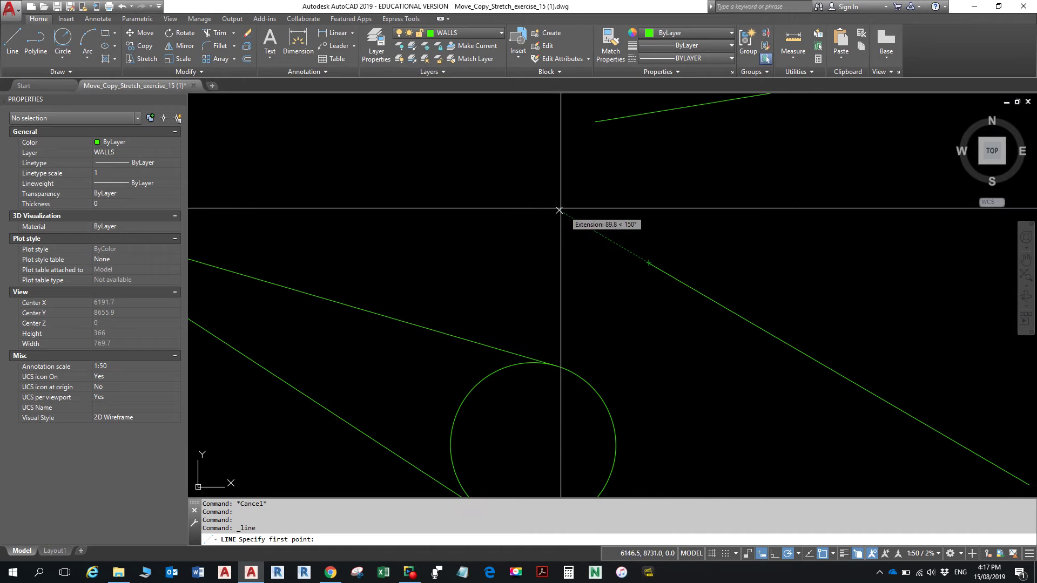
pyautogui.click(477, 162)
pyautogui.press('Escape')
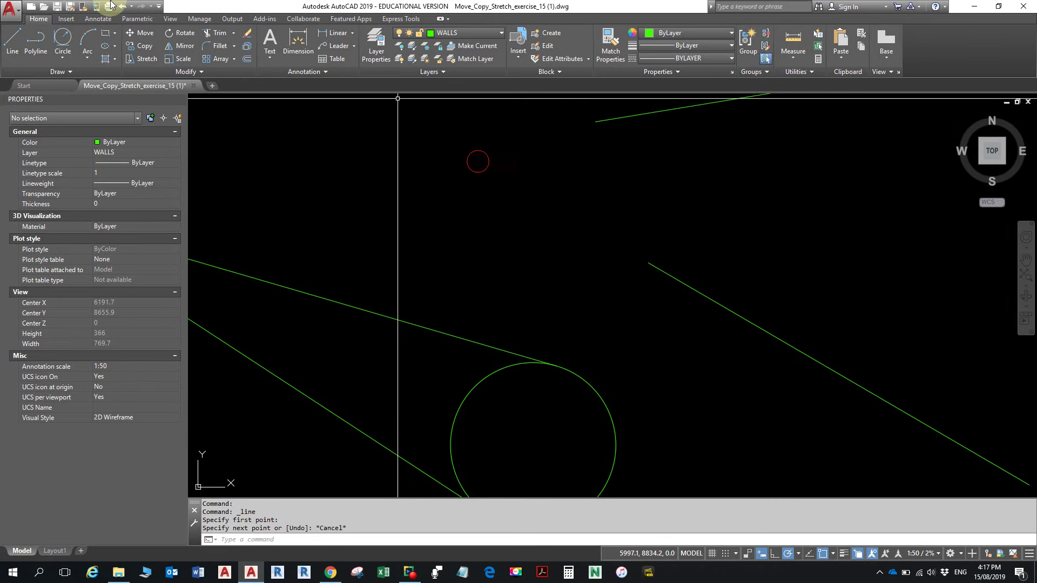
pyautogui.click(36, 40)
# Draw a short line from the point where the extensions of the two new slanted lines meet, running down and left
pyautogui.click(12, 41)
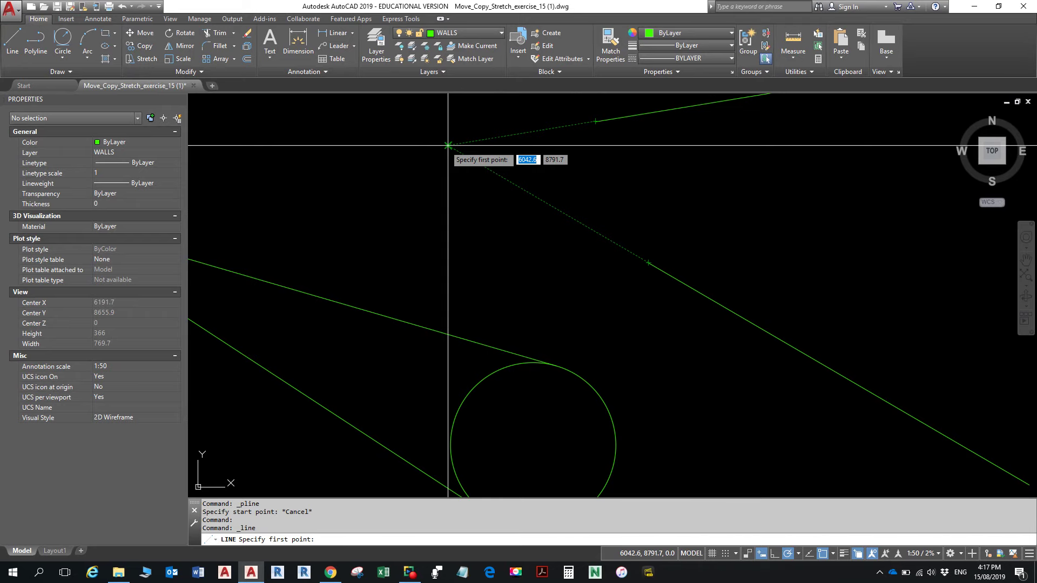
pyautogui.click(448, 146)
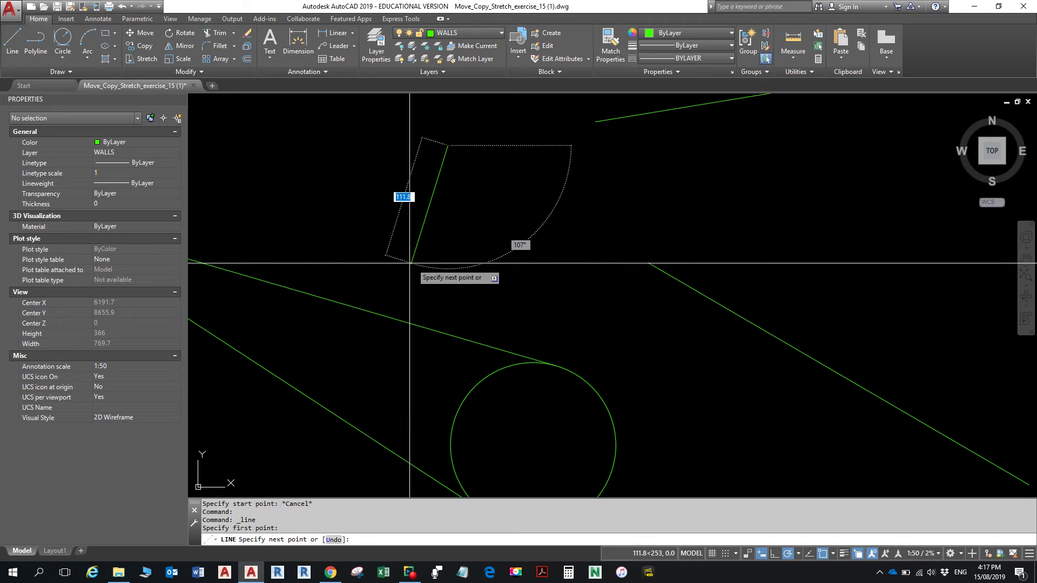
pyautogui.click(375, 252)
pyautogui.press('Escape')
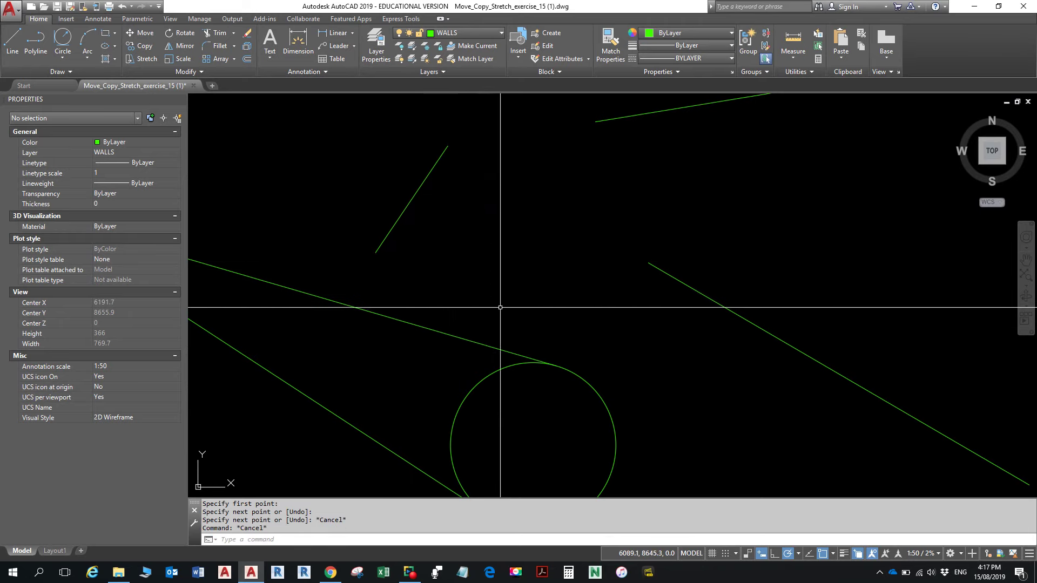
# Check the running object snap modes, including Extension, and turn on object snap tracking
pyautogui.click(834, 553)
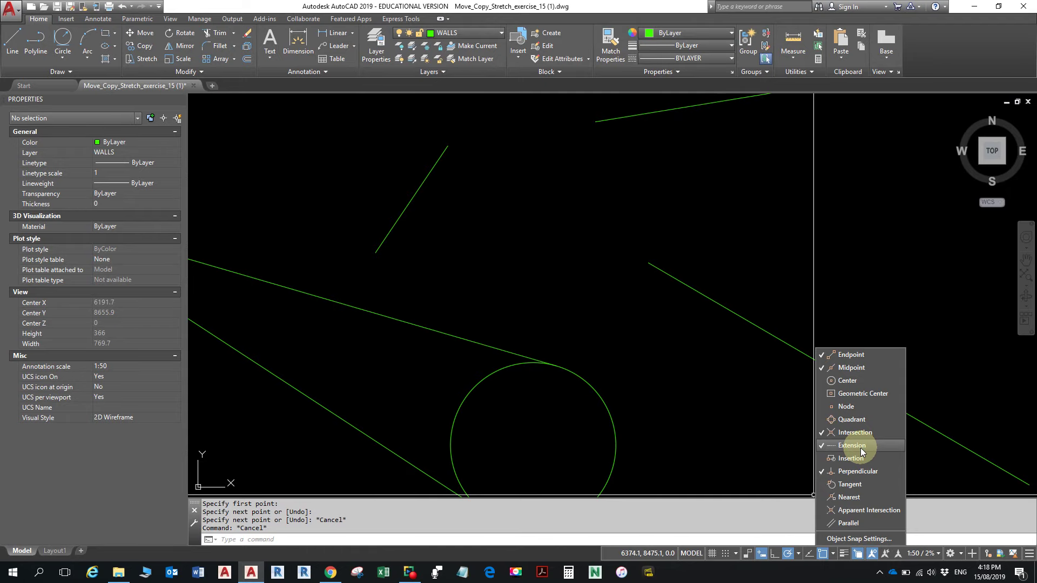
pyautogui.click(808, 555)
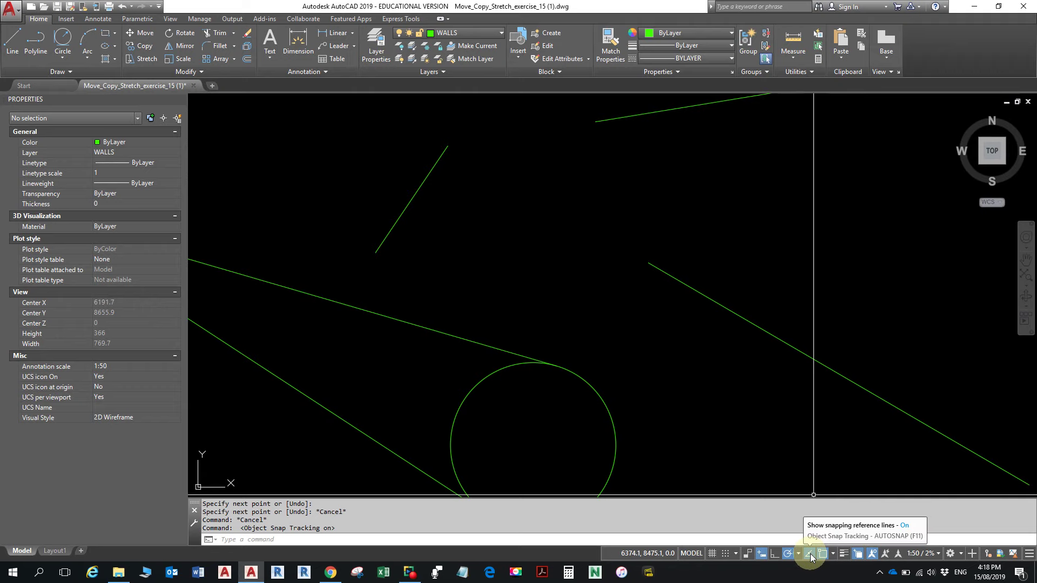
pyautogui.scroll(-4, 672, 301)
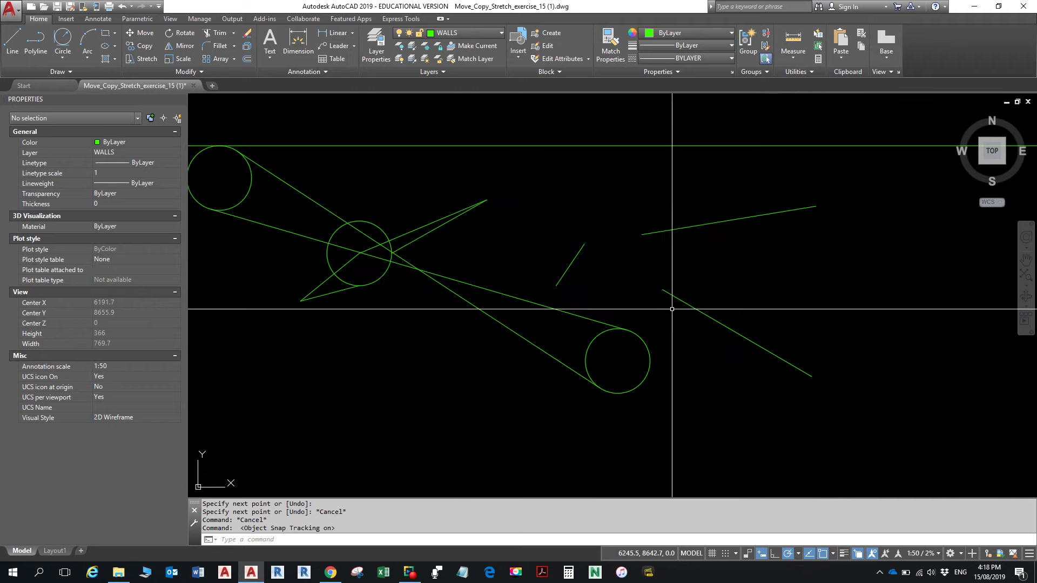
pyautogui.moveTo(671, 300); pyautogui.dragTo(682, 355, button='middle')
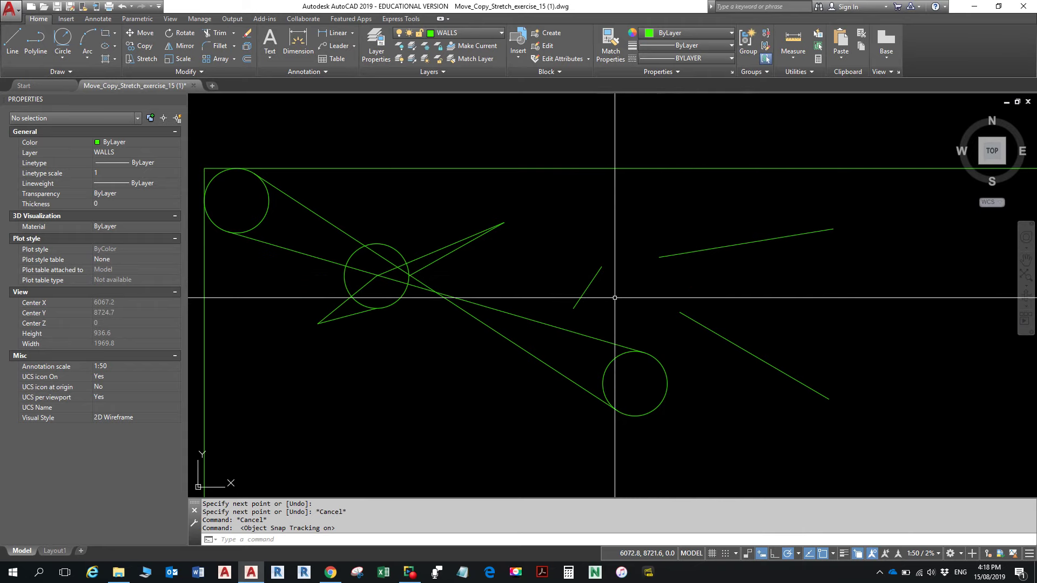
pyautogui.click(834, 554)
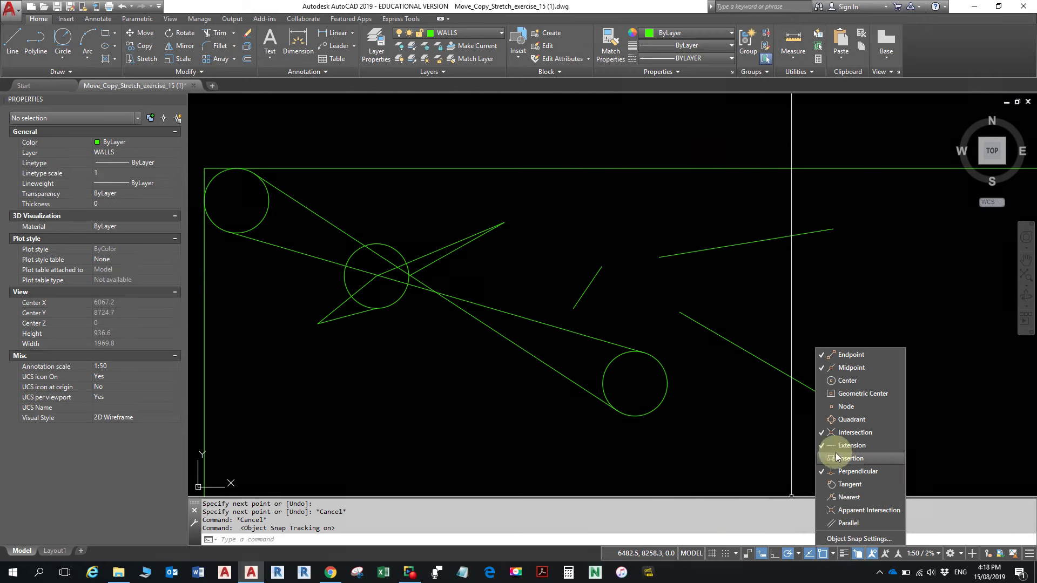
pyautogui.click(801, 258)
pyautogui.press('Escape')
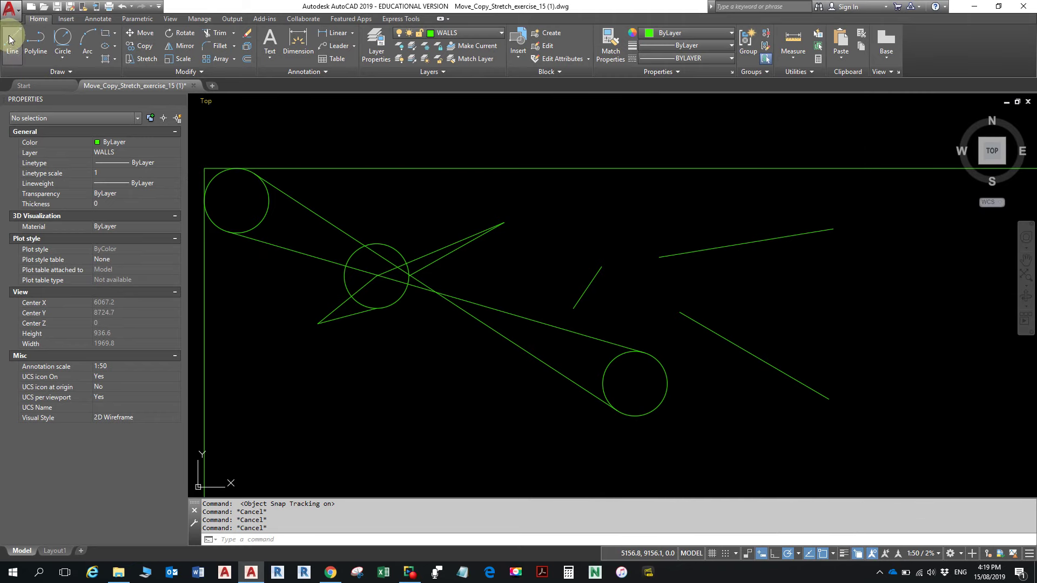
# Draw a Center, Radius circle of about 33 radius, centred below the upper slanted line's left end and level with the lower line's
pyautogui.click(68, 38)
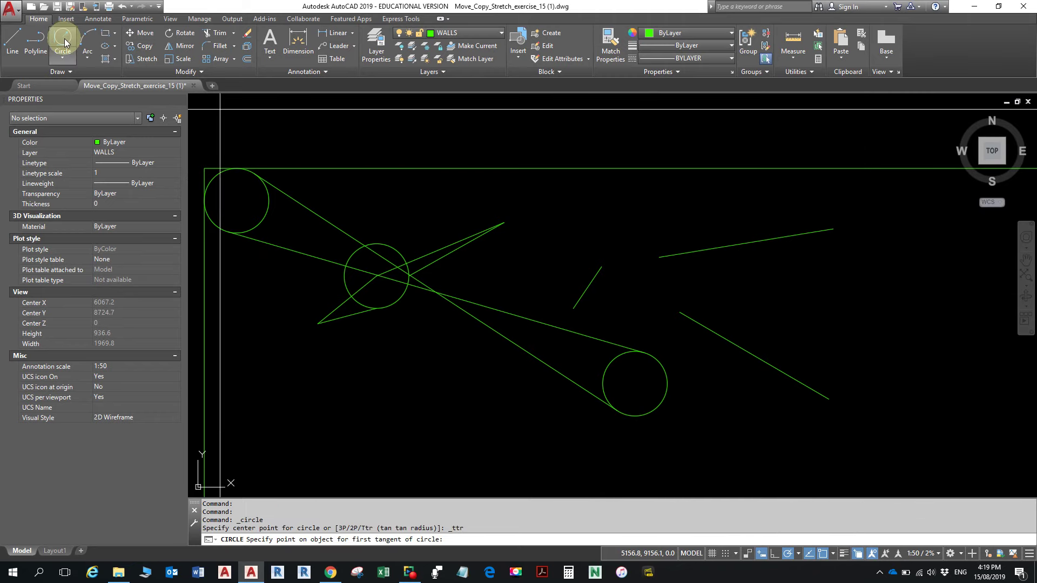
pyautogui.click(63, 57)
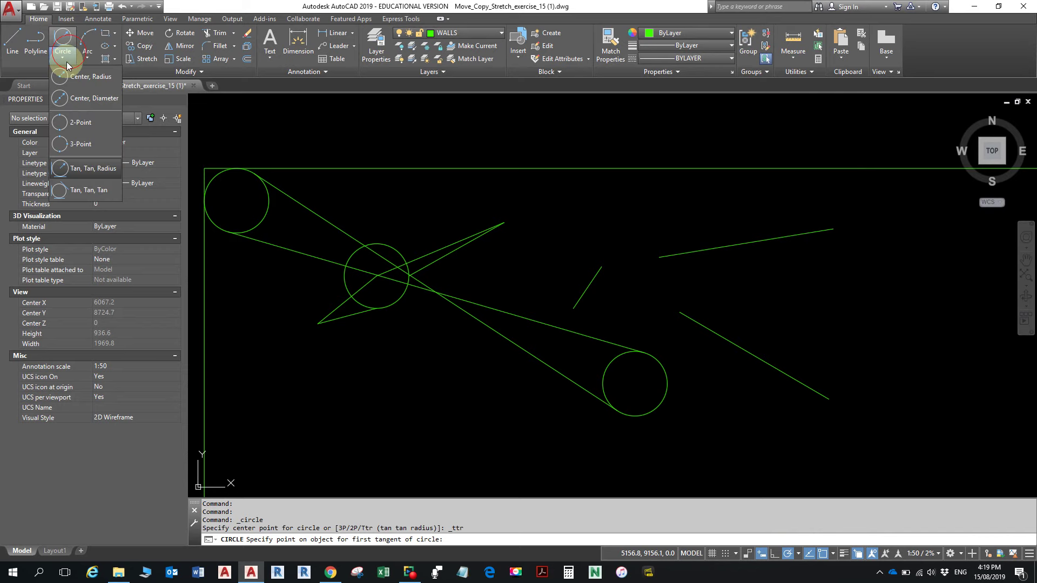
pyautogui.click(81, 64)
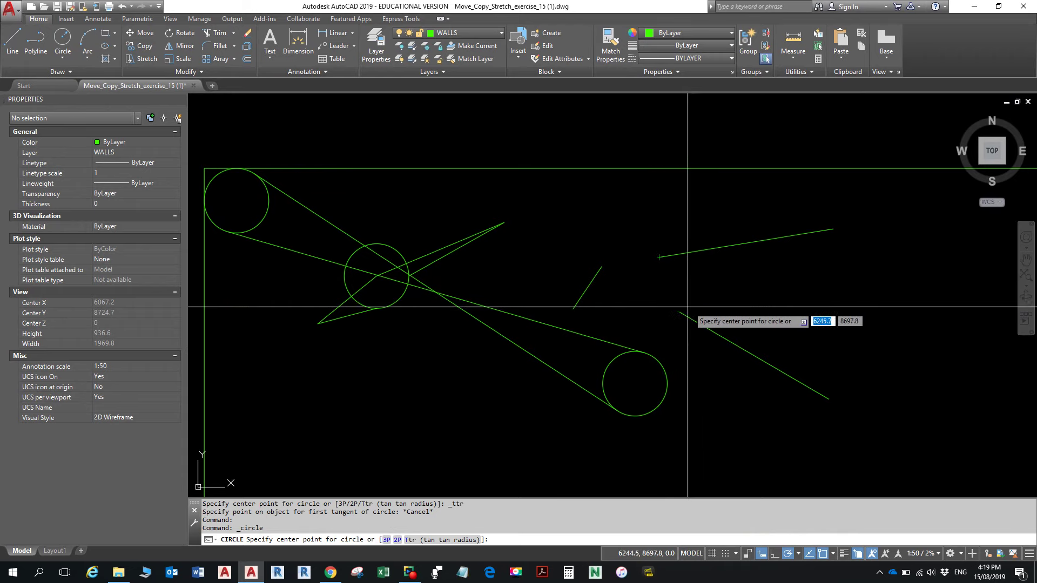
pyautogui.click(660, 313)
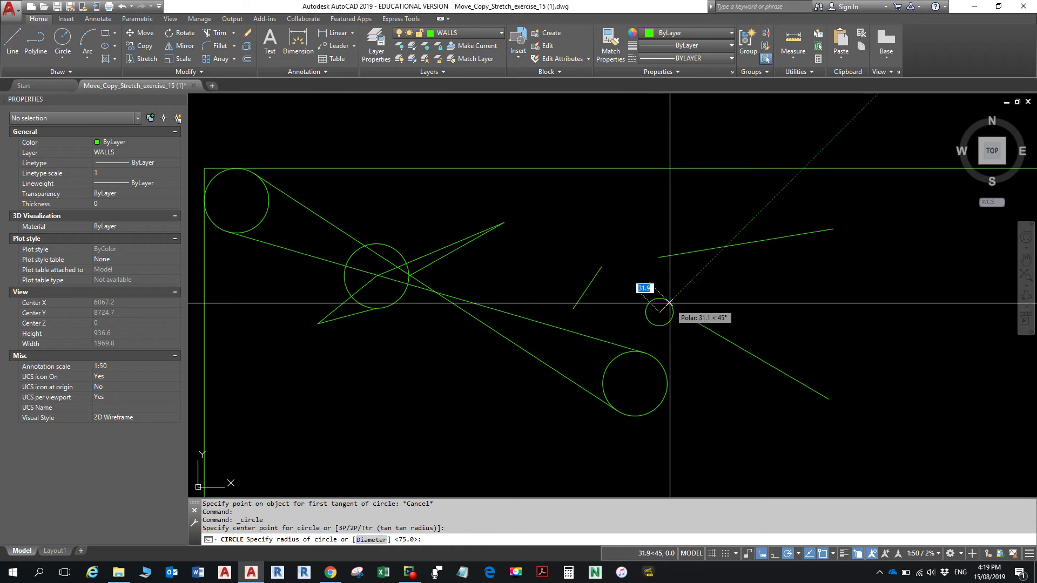
pyautogui.click(670, 303)
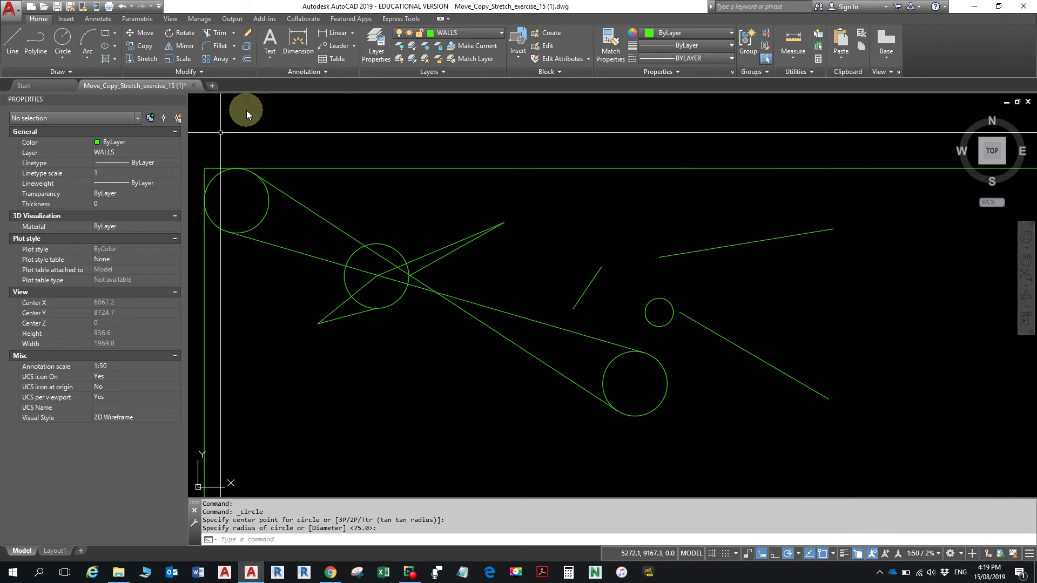
# Draw a circle of radius 32.8 centred directly below the long lines' crossing and level with the lower-left spike's tip
pyautogui.click(63, 38)
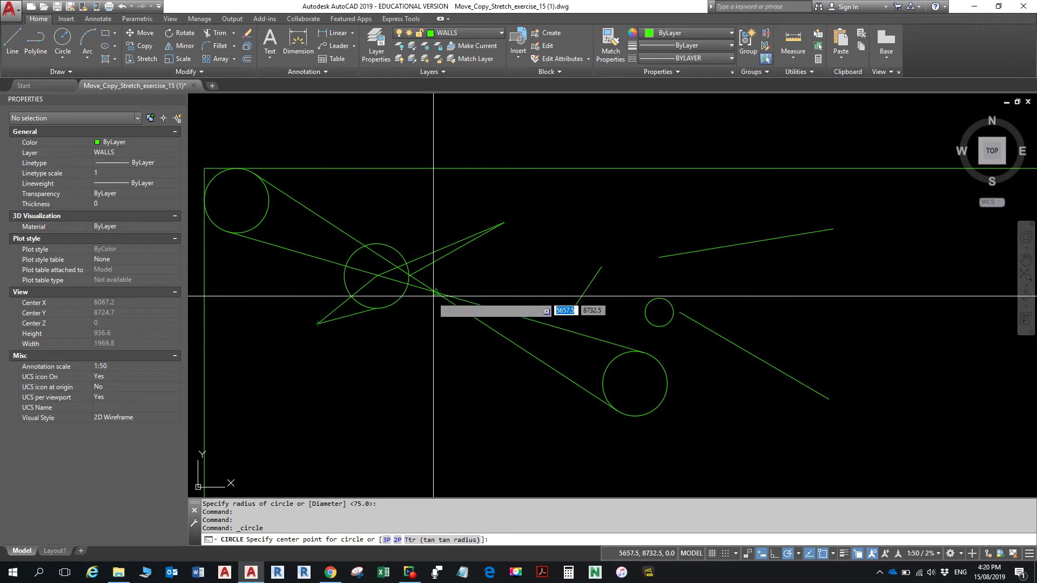
pyautogui.click(436, 323)
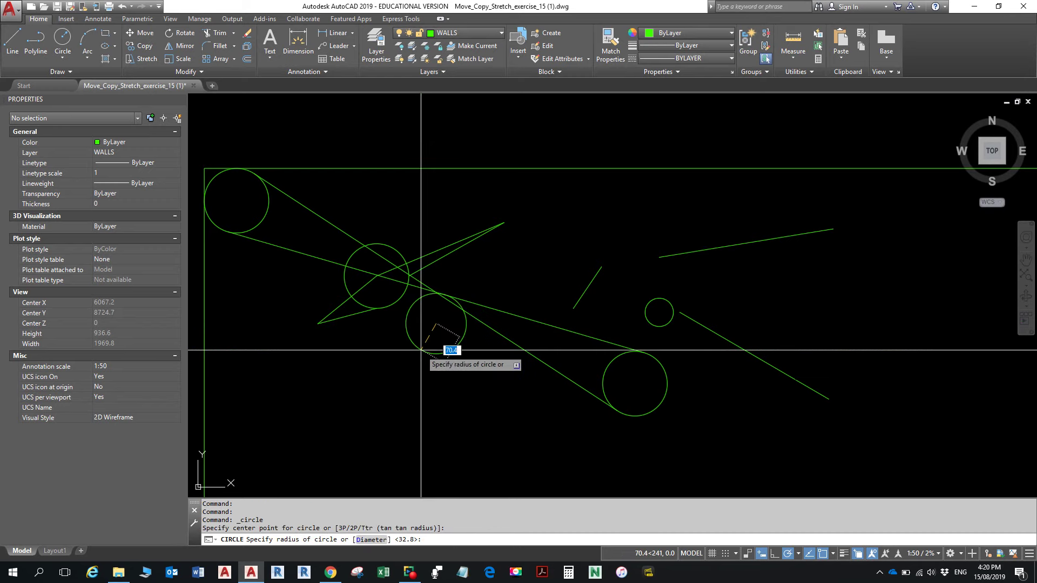
pyautogui.press('Escape')
pyautogui.press('Escape')
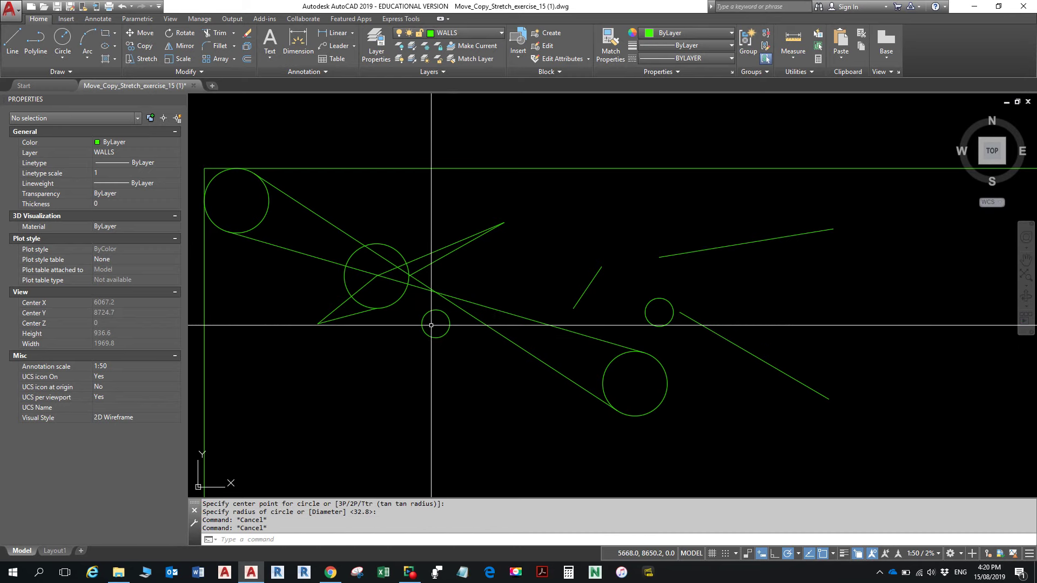
# Draw a horizontal line from the lower-left spike's tip through the new circle's centre and past its right side
pyautogui.write('L')
pyautogui.press('Return')
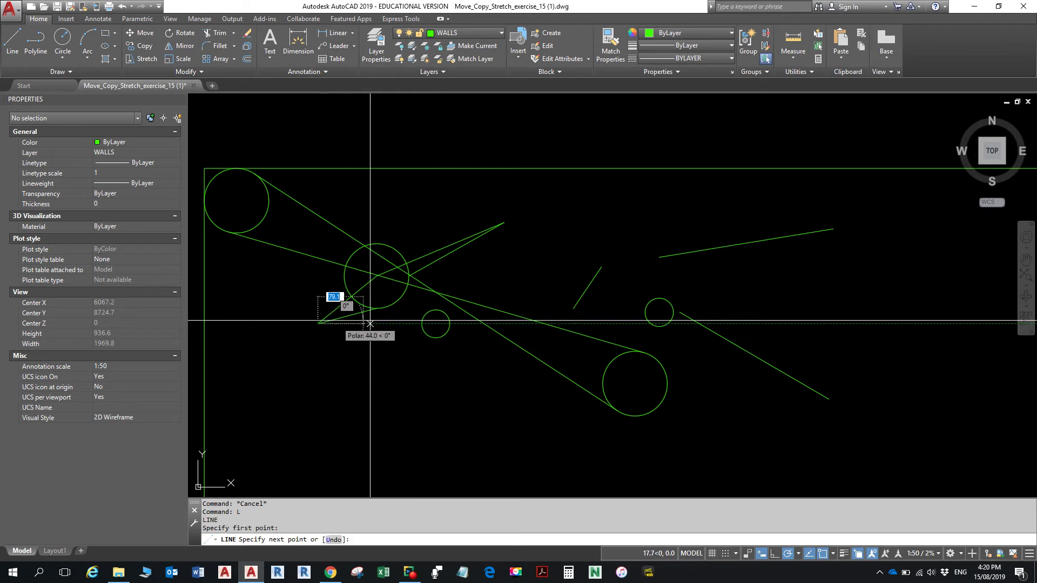
pyautogui.click(319, 323)
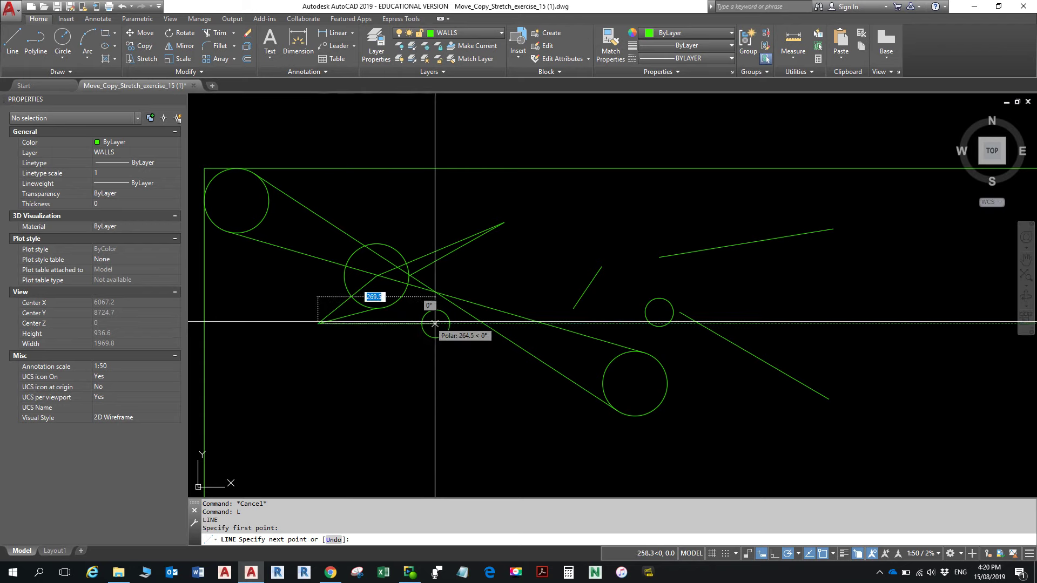
pyautogui.click(465, 324)
pyautogui.press('Return')
# Draw a vertical line from the intersection of the two long lines down through the small circle's centre
pyautogui.press('Return')
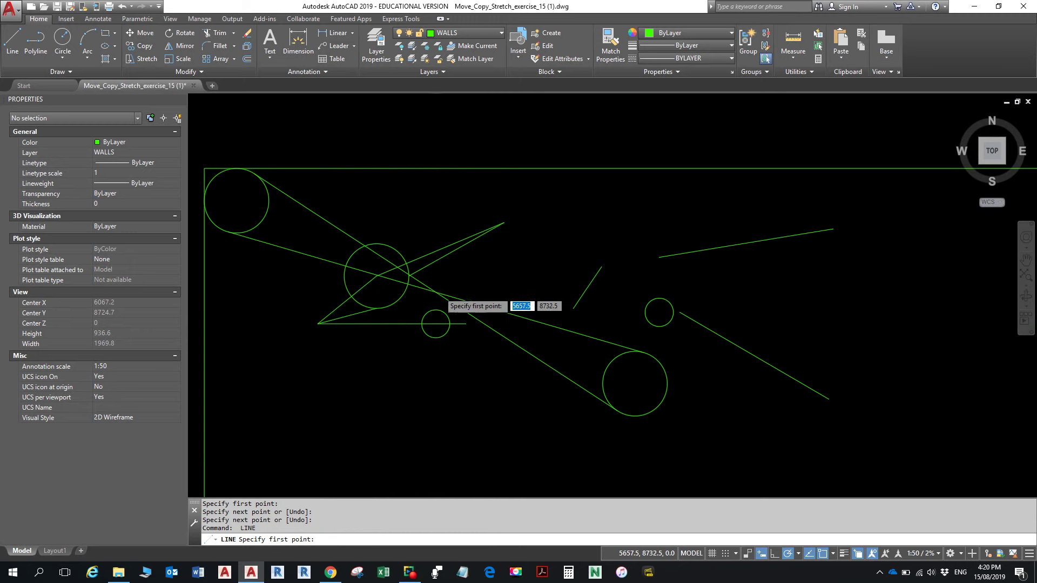
pyautogui.scroll(5, 439, 292)
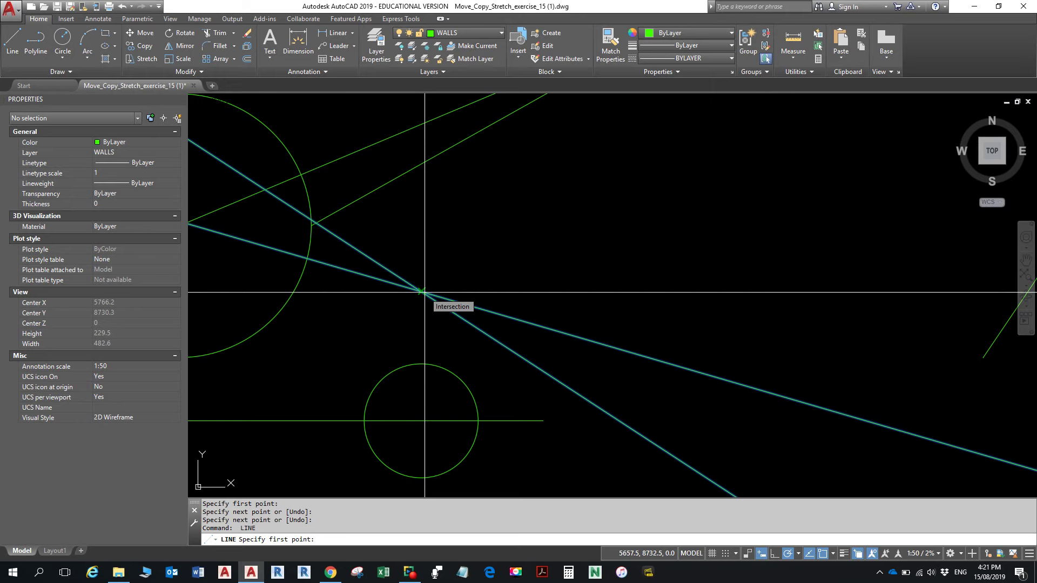
pyautogui.click(425, 292)
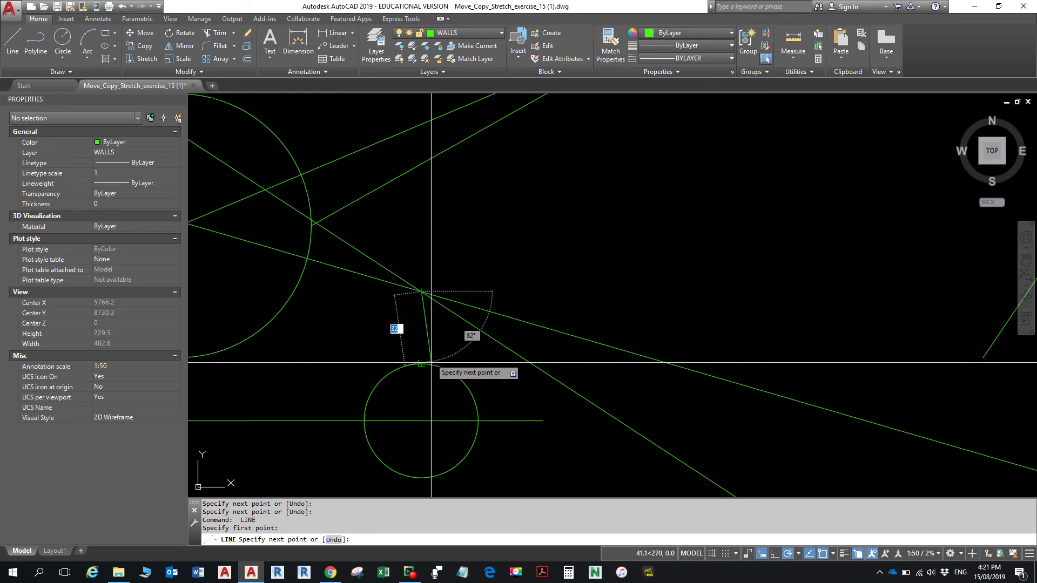
pyautogui.click(420, 457)
pyautogui.press('Escape')
pyautogui.press('Escape')
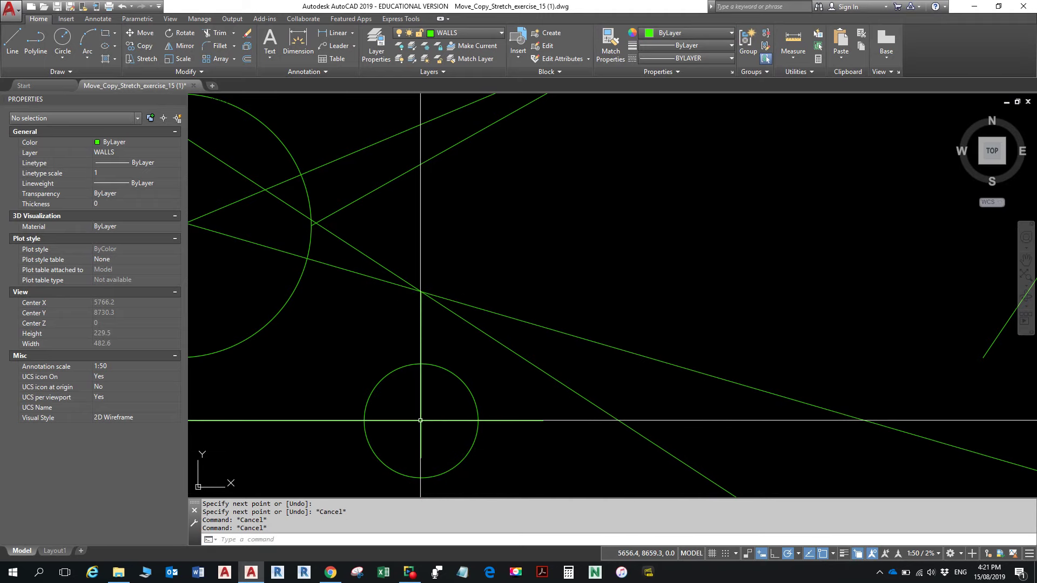
# Inspect the small circle's centre and the vertical line through it to check their alignment
pyautogui.click(451, 373)
pyautogui.scroll(6, 421, 422)
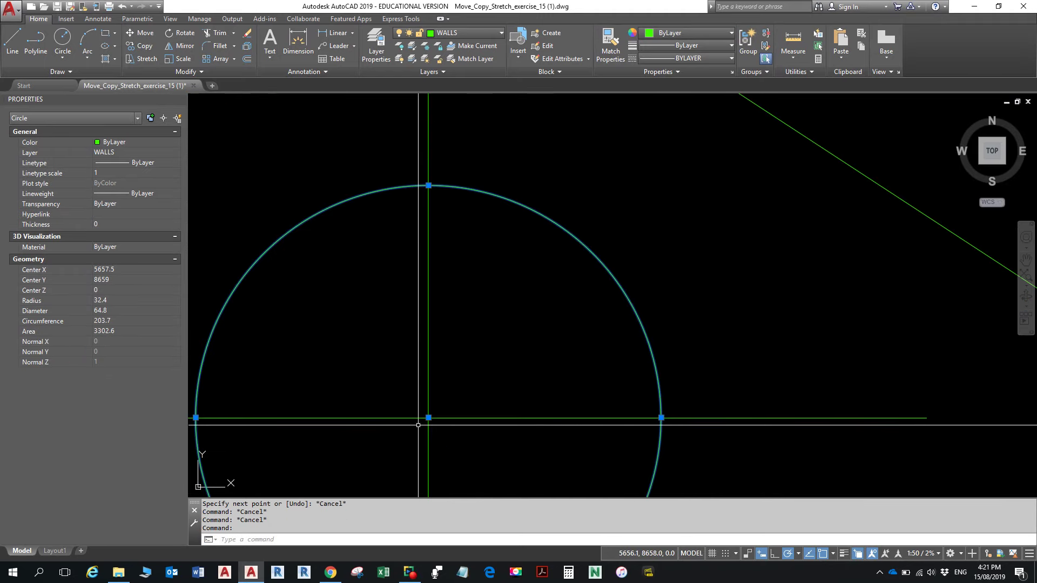
pyautogui.scroll(-6, 448, 407)
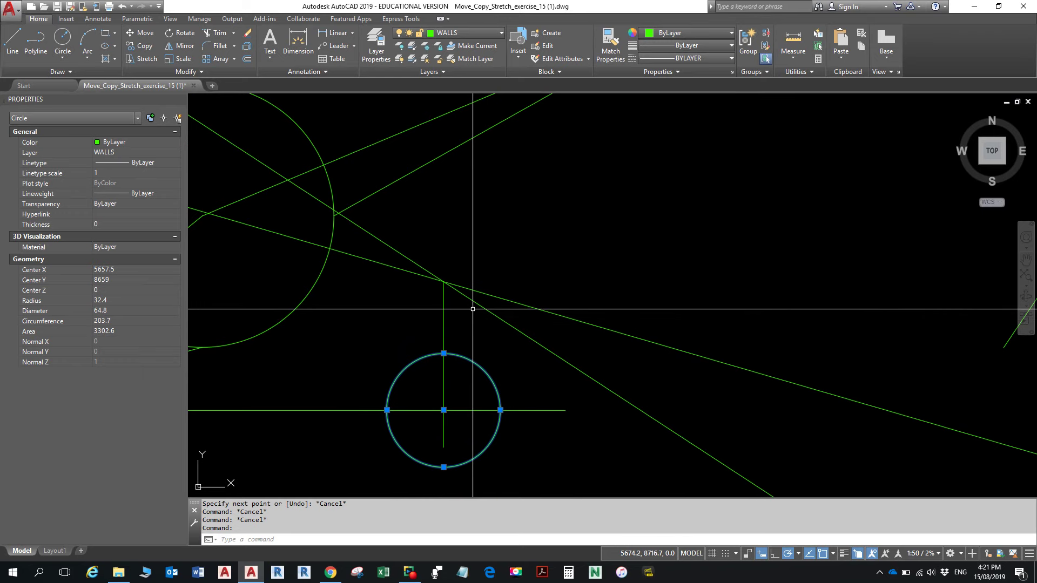
pyautogui.press('Escape')
pyautogui.click(444, 316)
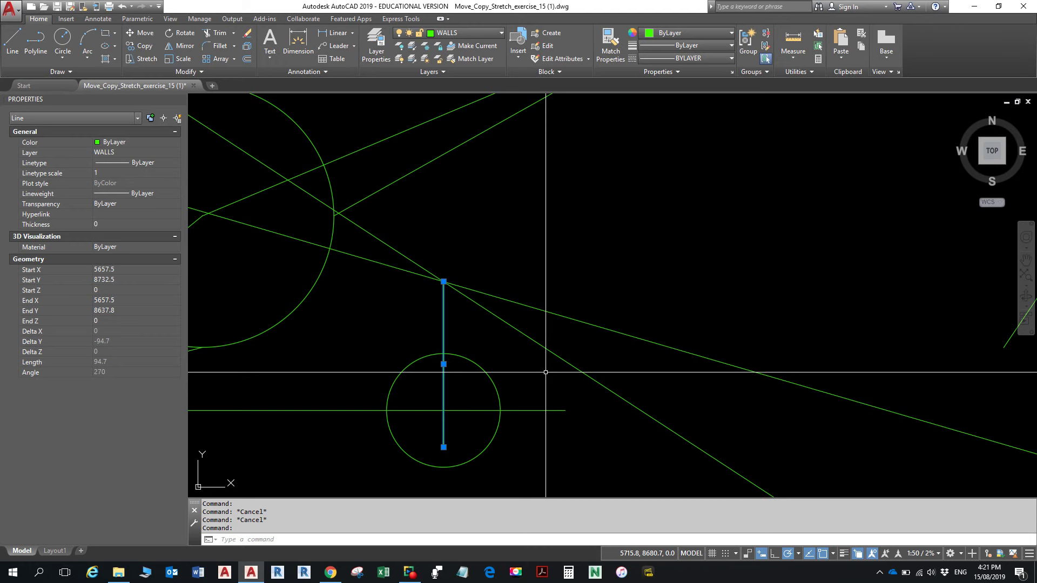
pyautogui.press('Escape')
# Draw a horizontal line across the lower-right large circle from its left quadrant to its right quadrant, using Quadrant snap overrides
pyautogui.scroll(-4, 546, 372)
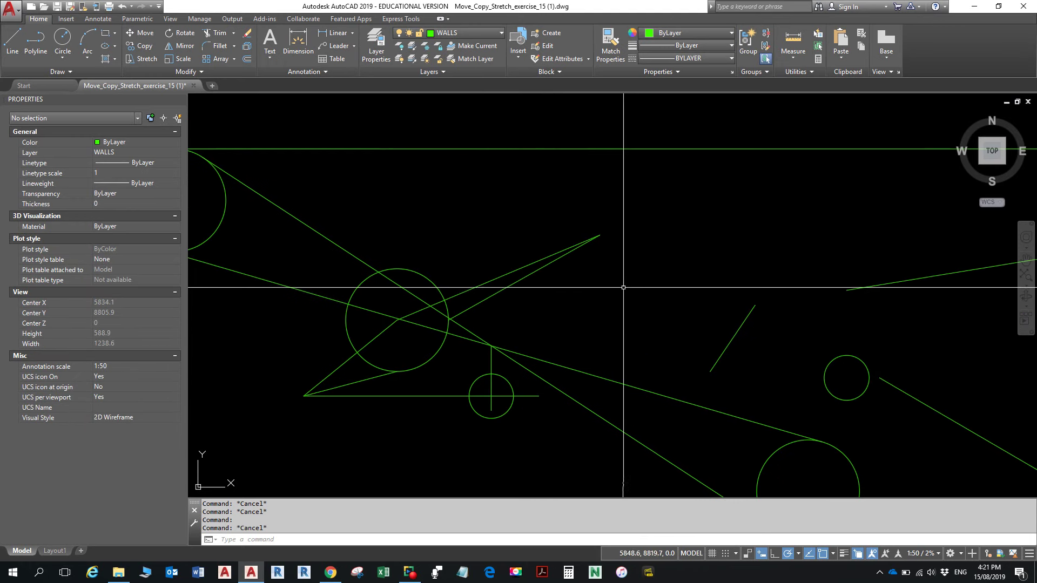
pyautogui.scroll(-2, 623, 287)
pyautogui.moveTo(641, 280); pyautogui.dragTo(560, 322, button='middle')
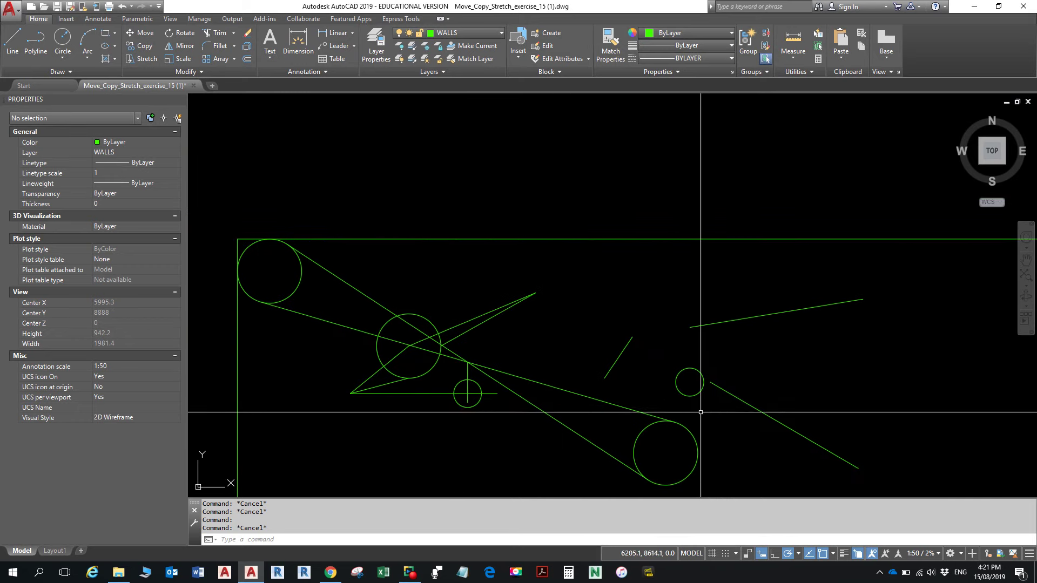
pyautogui.scroll(-2, 649, 431)
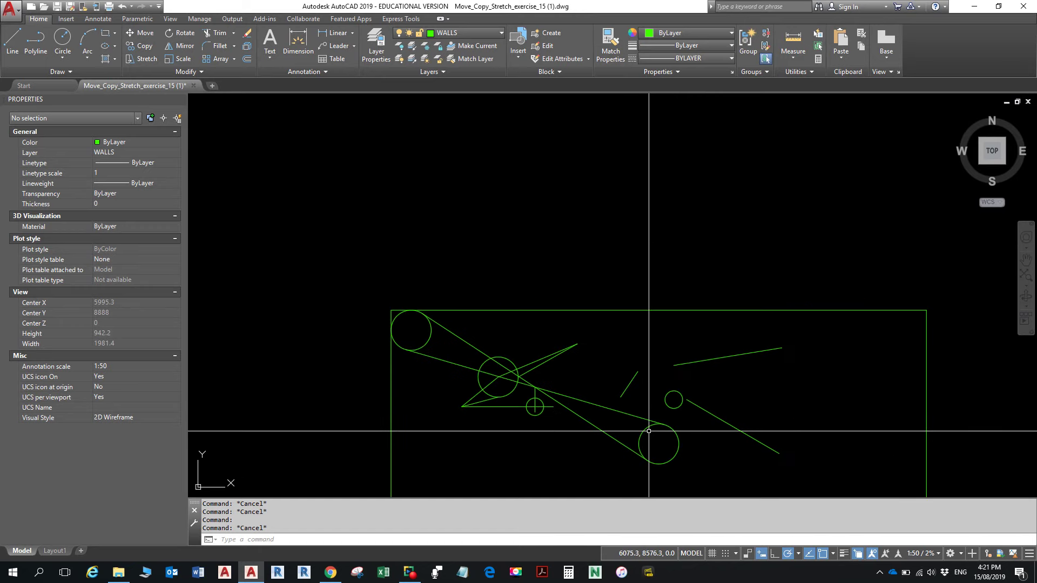
pyautogui.moveTo(648, 430); pyautogui.dragTo(528, 323, button='middle')
pyautogui.scroll(4, 625, 394)
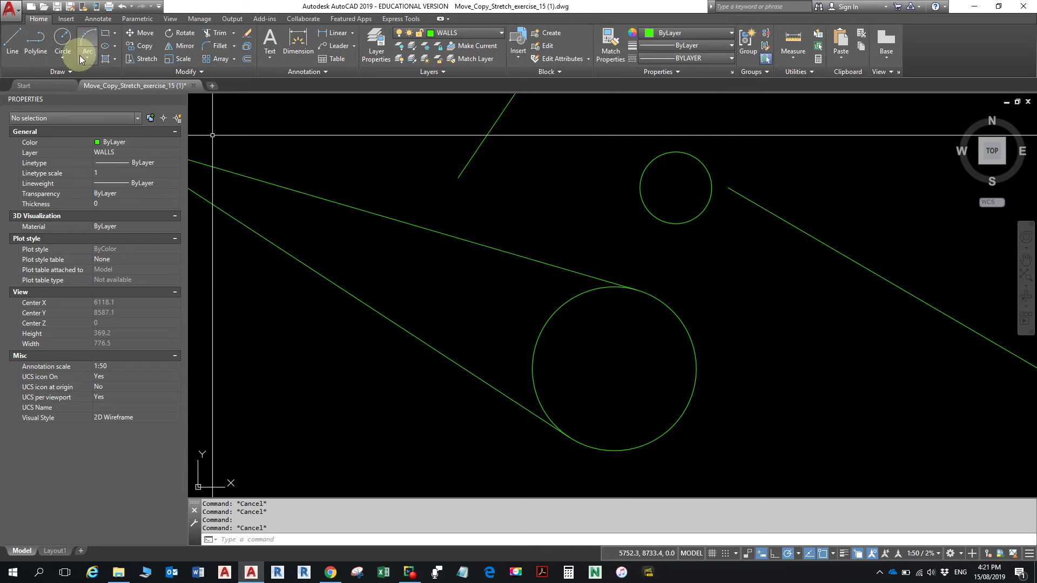
pyautogui.click(14, 36)
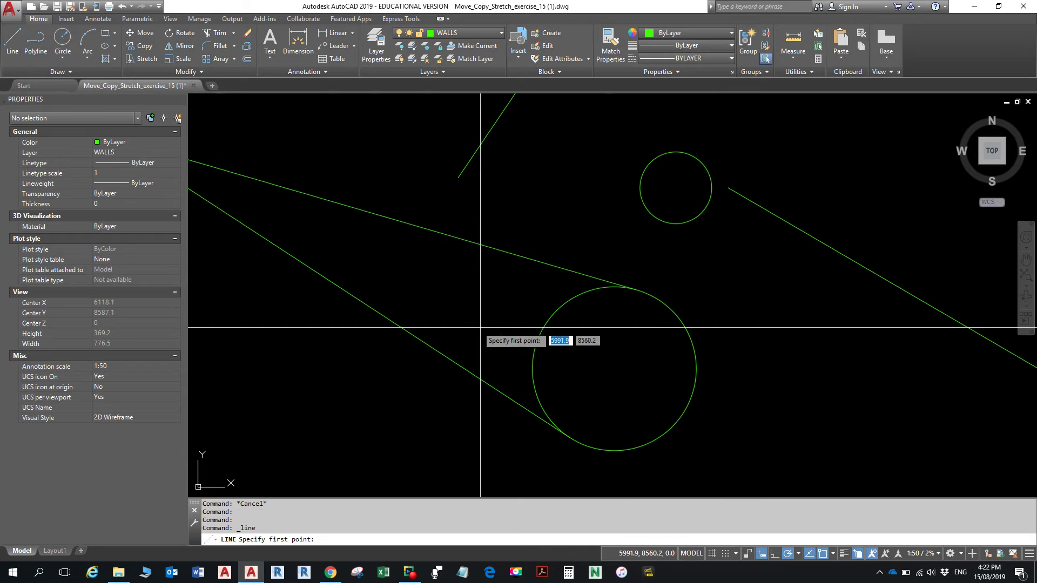
pyautogui.keyDown('shift'); pyautogui.rightClick(523, 360); pyautogui.keyUp('shift')
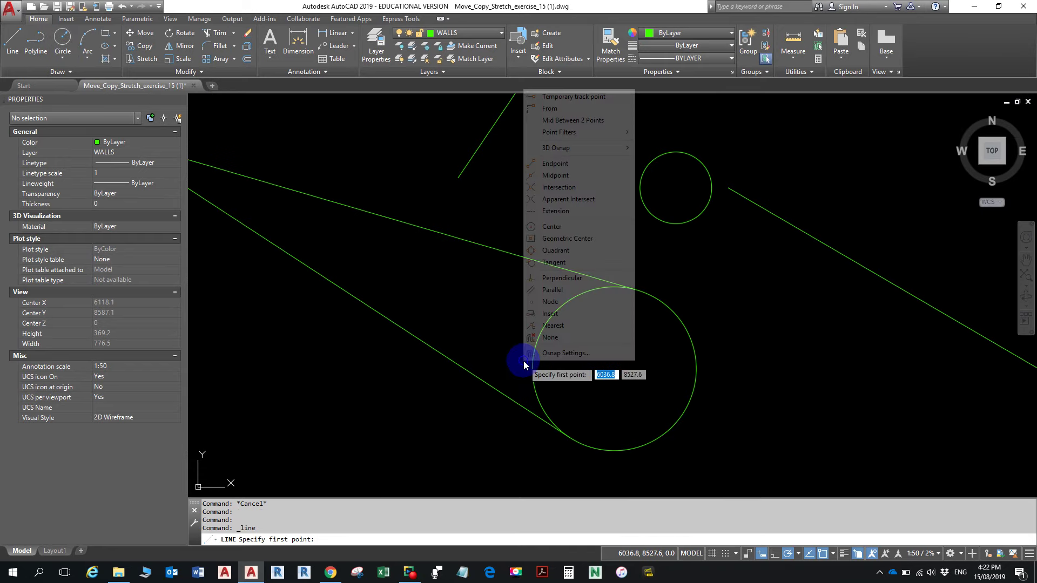
pyautogui.click(554, 250)
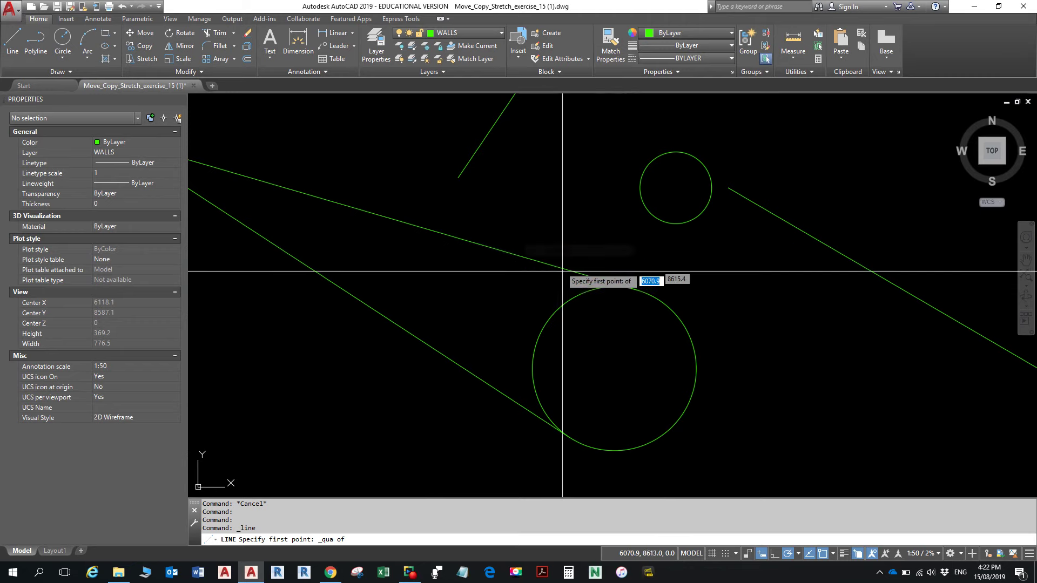
pyautogui.click(533, 368)
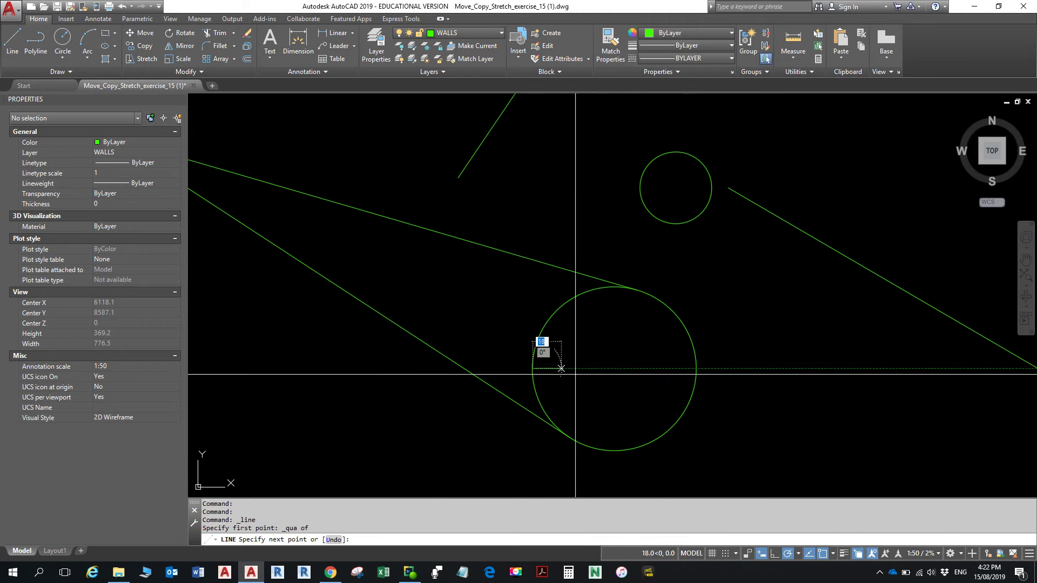
pyautogui.keyDown('shift'); pyautogui.rightClick(680, 369); pyautogui.keyUp('shift')
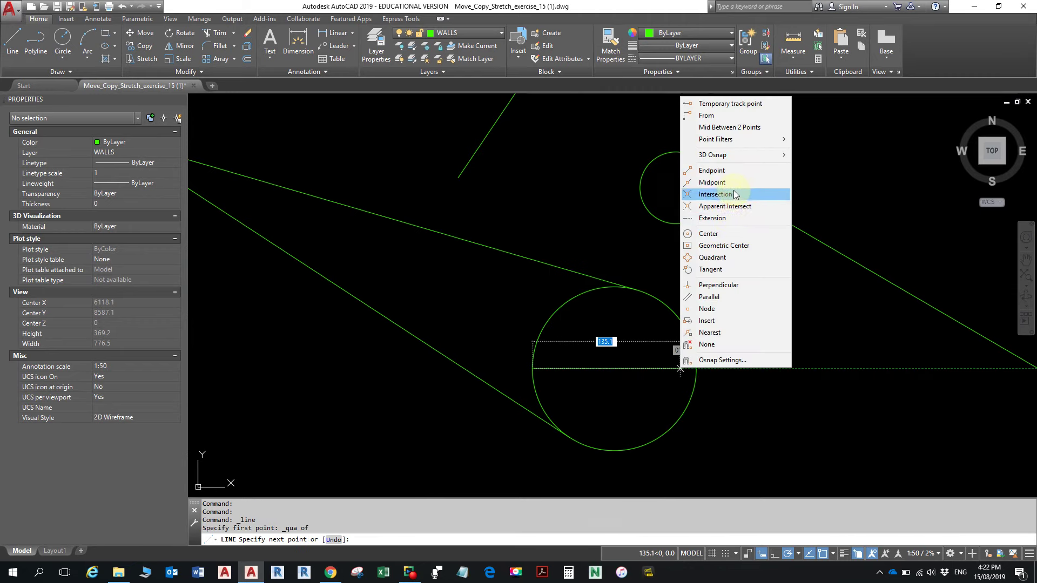
pyautogui.click(718, 260)
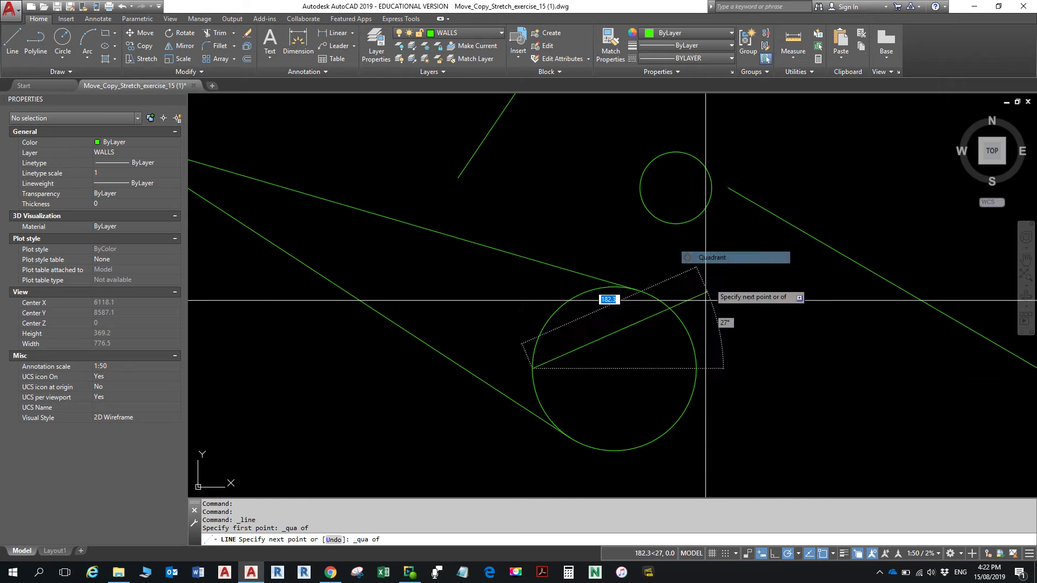
pyautogui.click(690, 373)
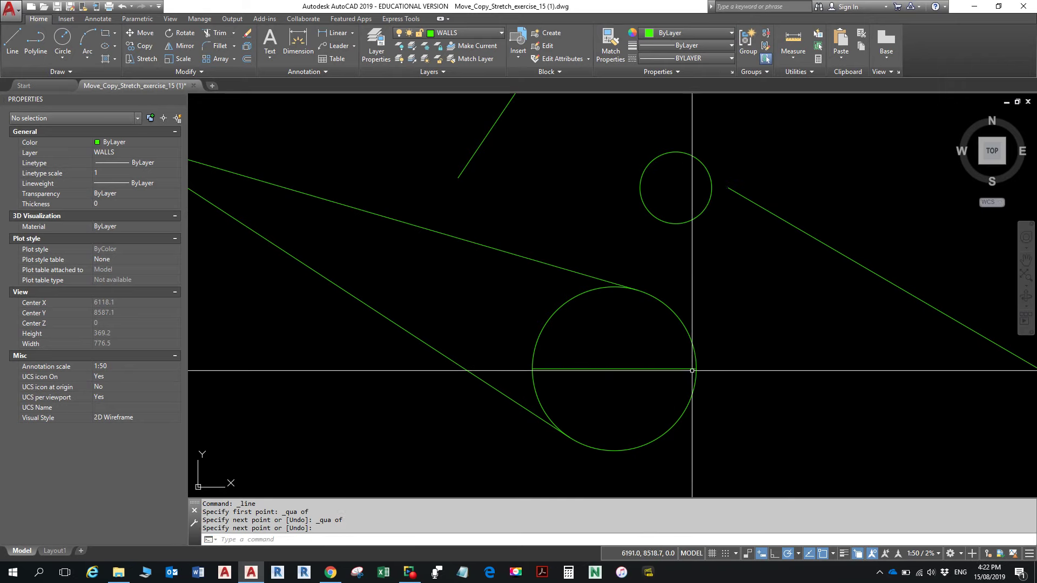
pyautogui.press('Return')
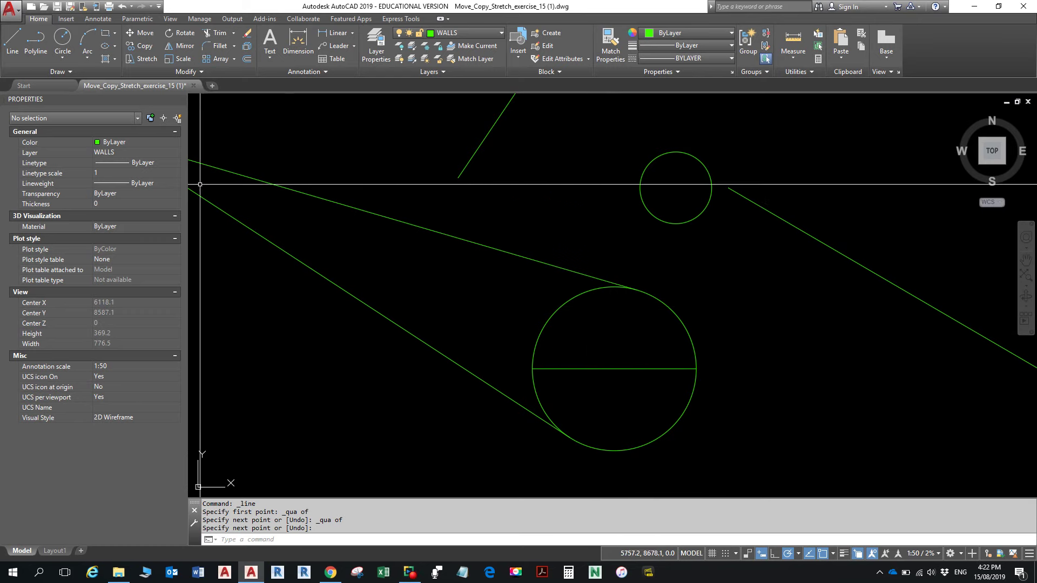
# Draw a vertical line across the same circle from its top quadrant to its bottom quadrant, using Quadrant snap overrides
pyautogui.click(15, 40)
pyautogui.keyDown('shift'); pyautogui.rightClick(459, 298); pyautogui.keyUp('shift')
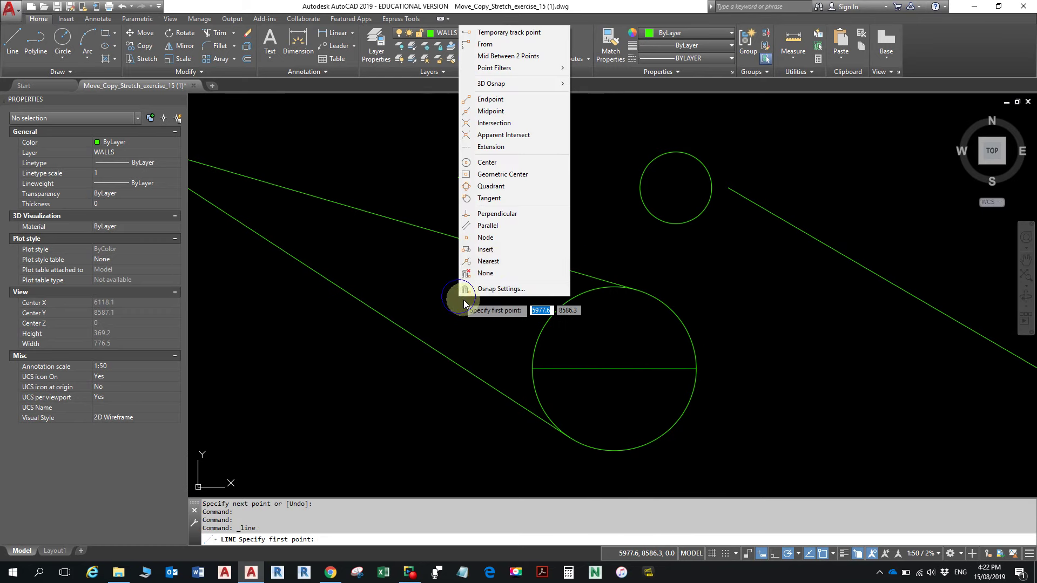
pyautogui.click(502, 187)
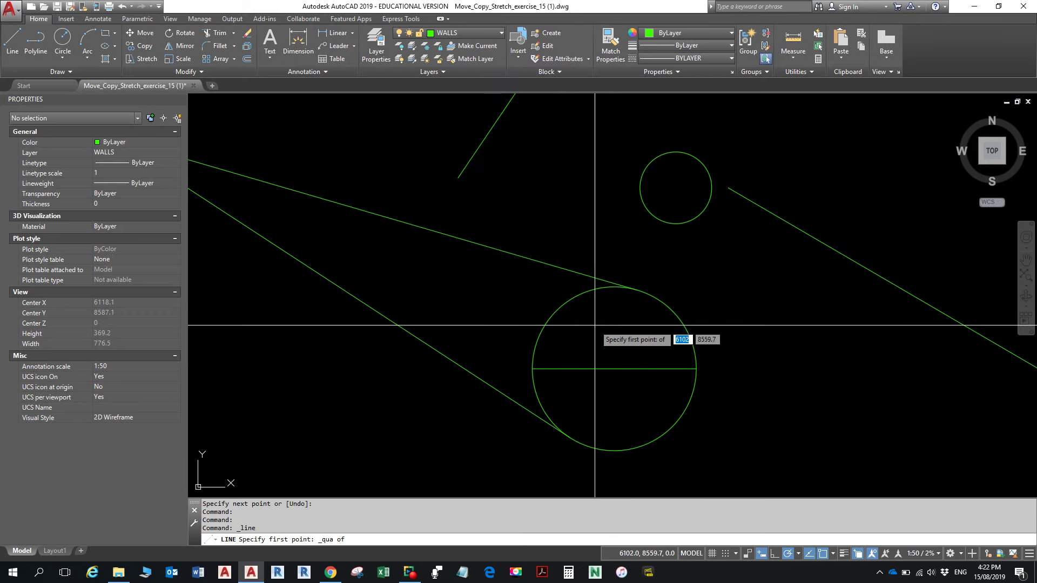
pyautogui.click(600, 286)
pyautogui.keyDown('shift'); pyautogui.rightClick(597, 352); pyautogui.keyUp('shift')
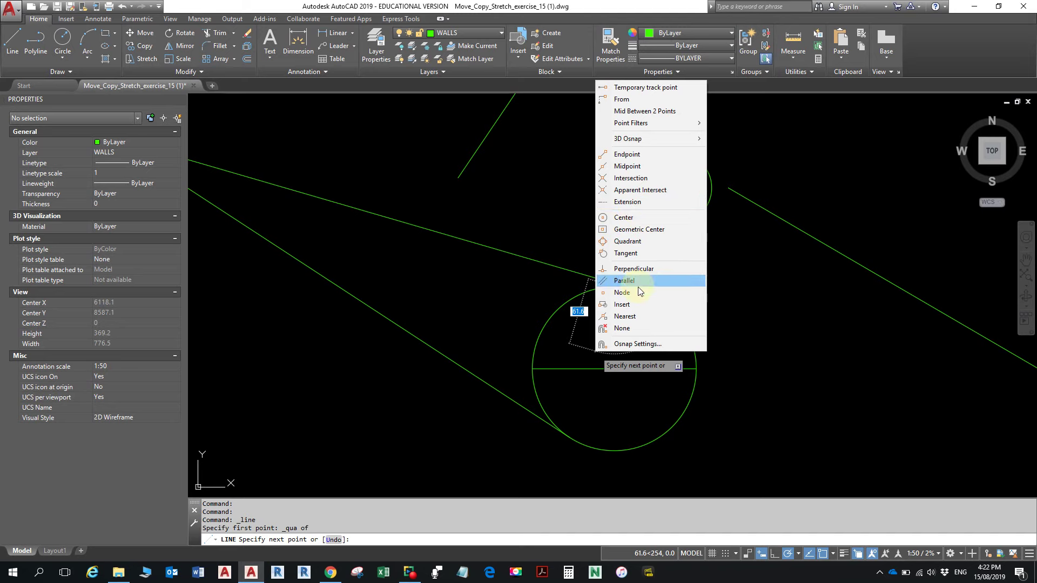
pyautogui.click(643, 241)
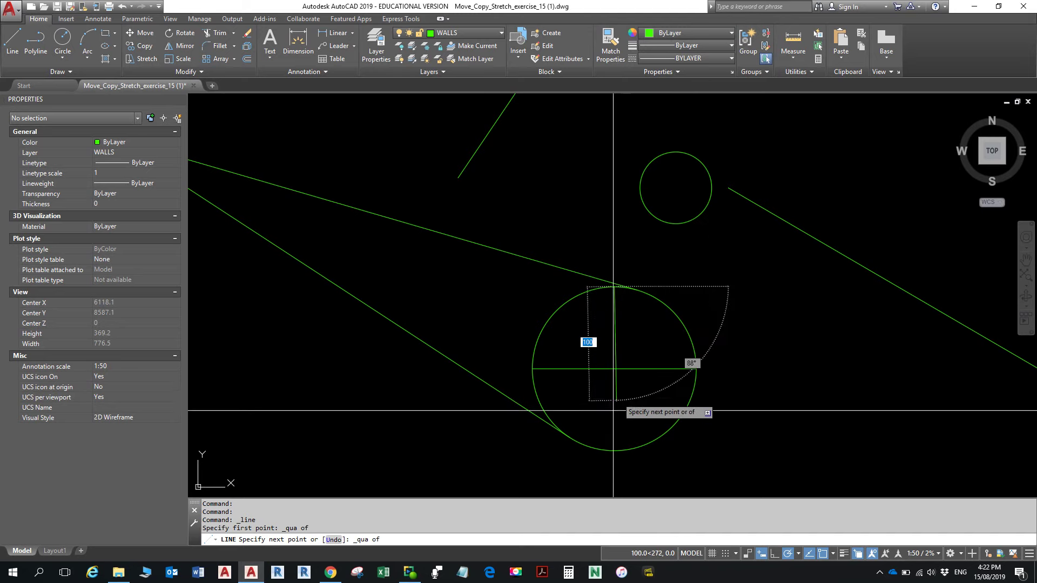
pyautogui.click(615, 446)
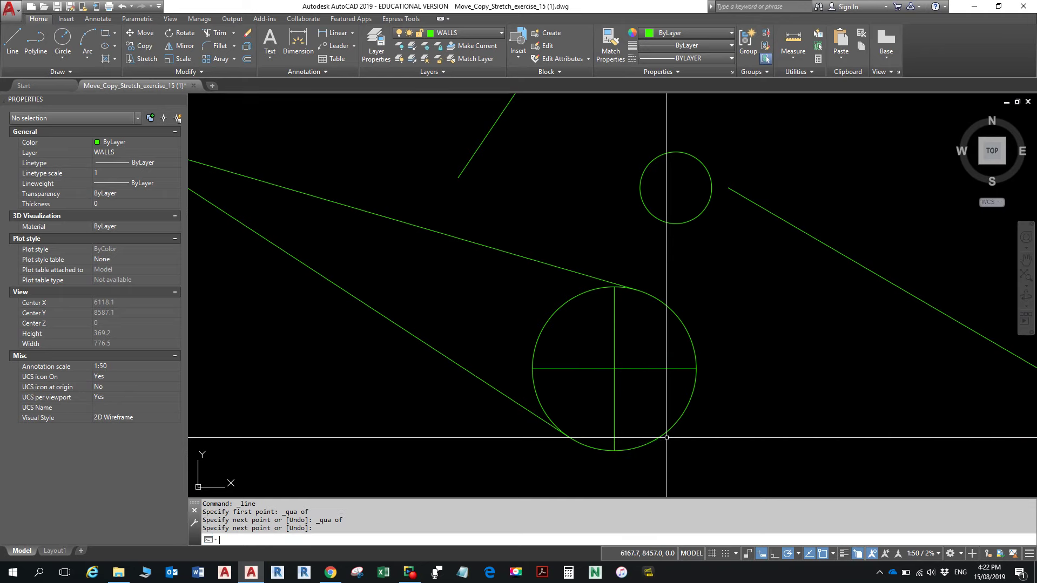
pyautogui.press('Return')
# Inspect the horizontal diameter line and its grips
pyautogui.click(619, 369)
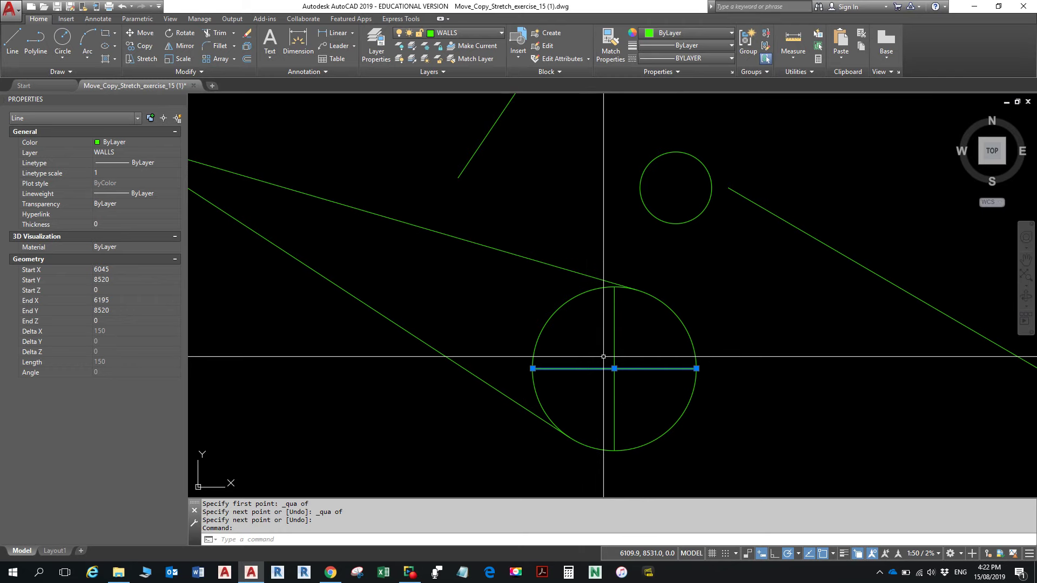
pyautogui.press('Escape')
pyautogui.press('Escape')
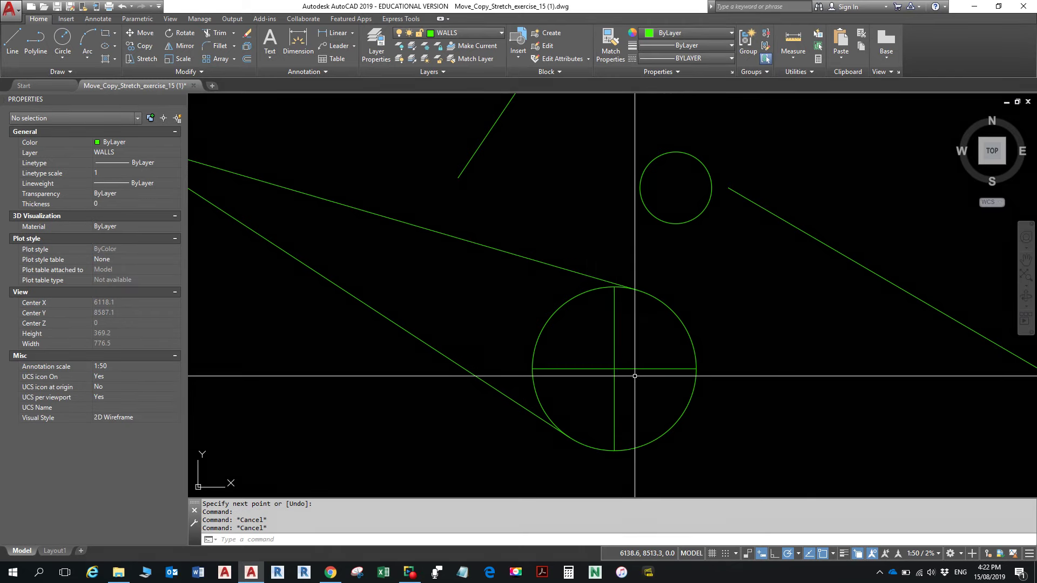
# Draw a diagonal line from the diameters' crossing to beyond the circle's upper right, cycling the available snaps to Intersection for its start
pyautogui.write('L')
pyautogui.press('Return')
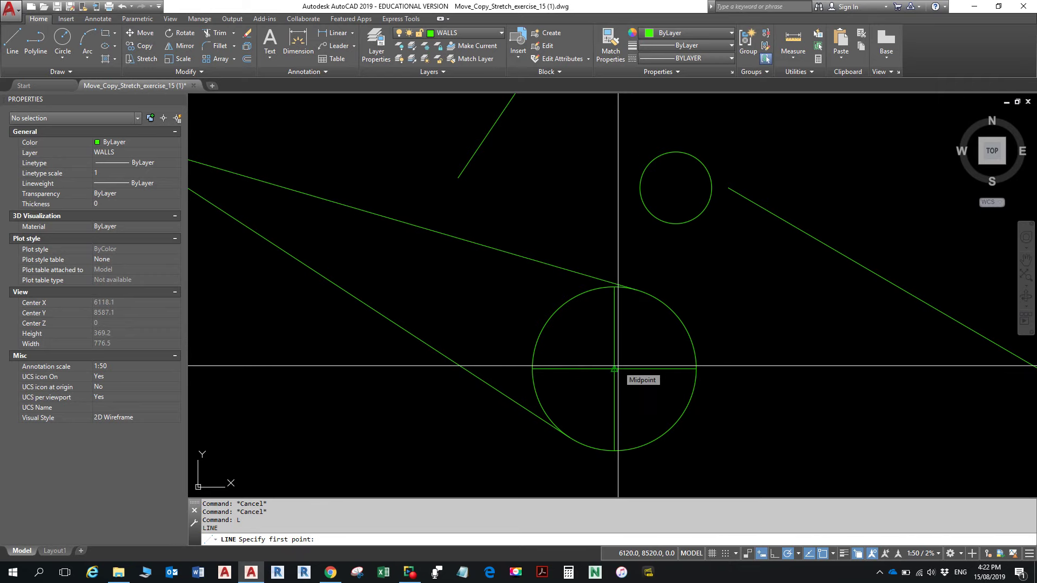
pyautogui.press('Tab')
pyautogui.press('Tab')
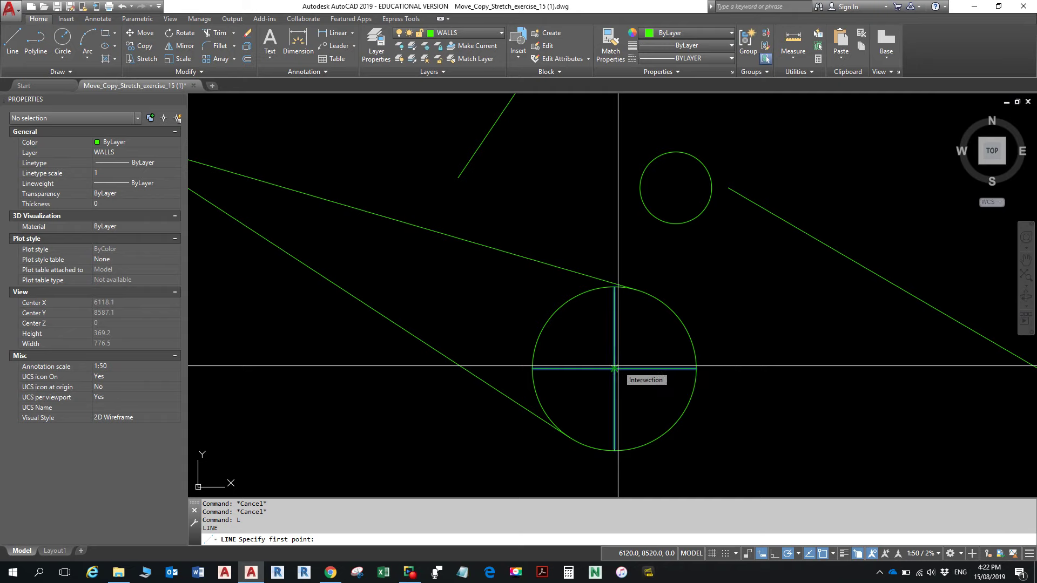
pyautogui.click(615, 369)
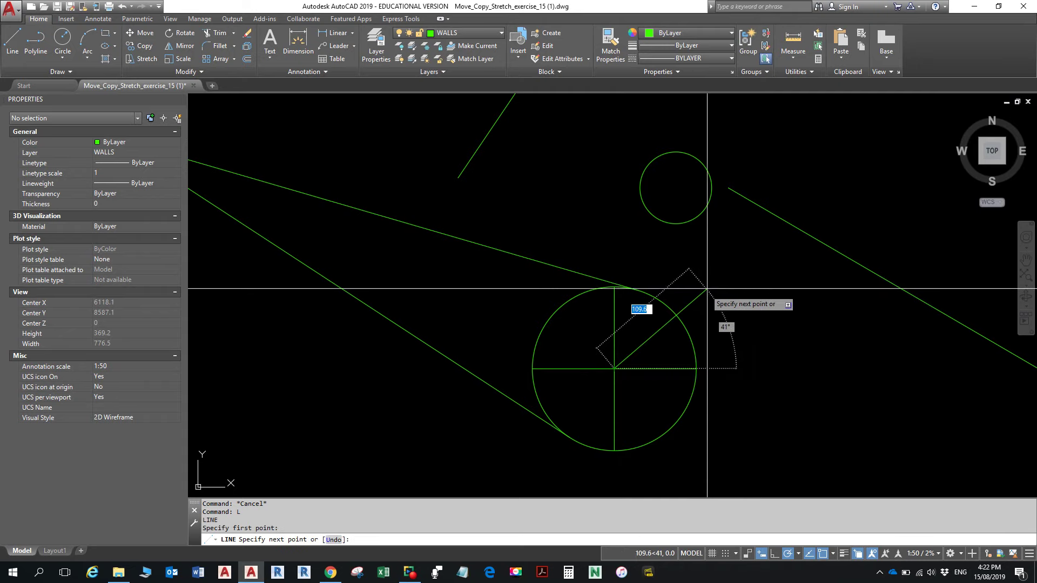
pyautogui.click(741, 259)
pyautogui.press('Escape')
pyautogui.press('Escape')
# Erase the diagonal line that starts at the circle's centre
pyautogui.write('e')
pyautogui.press('Return')
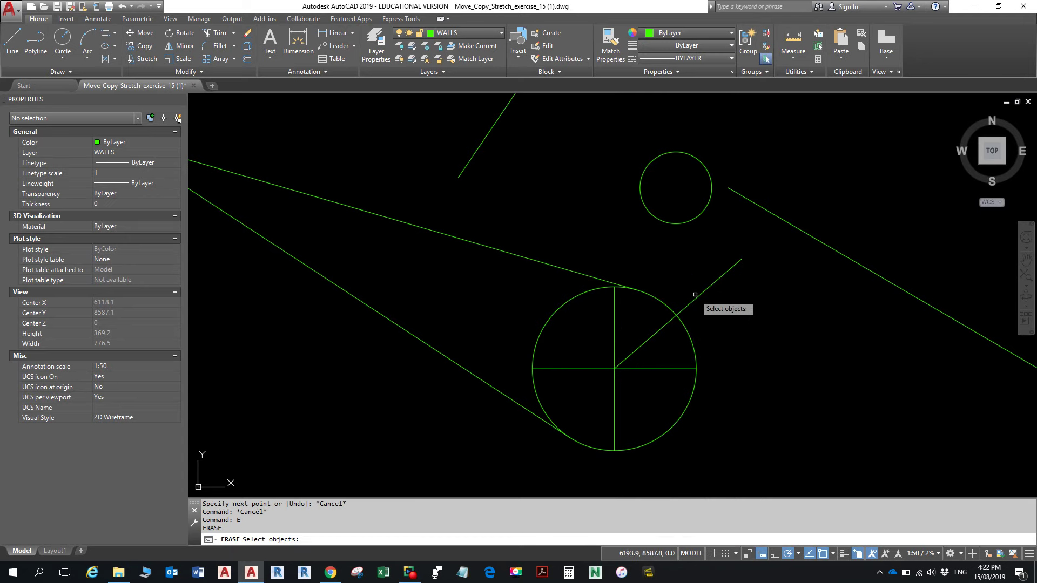
pyautogui.click(701, 294)
pyautogui.press('Return')
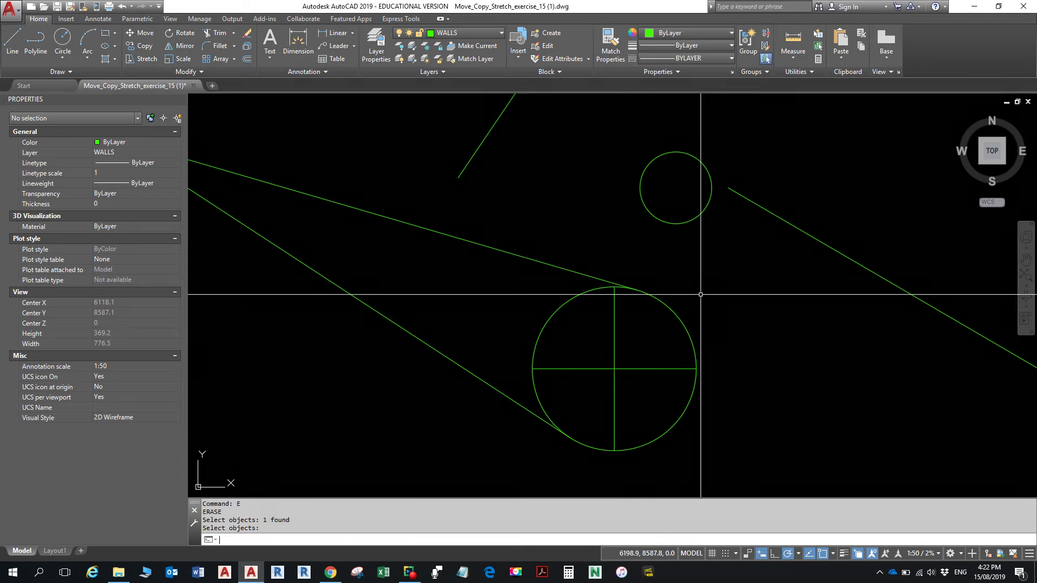
# Draw a diagonal line from the two diameters' crossing to beyond the circle's upper right, using an Intersection snap override
pyautogui.press('alt')
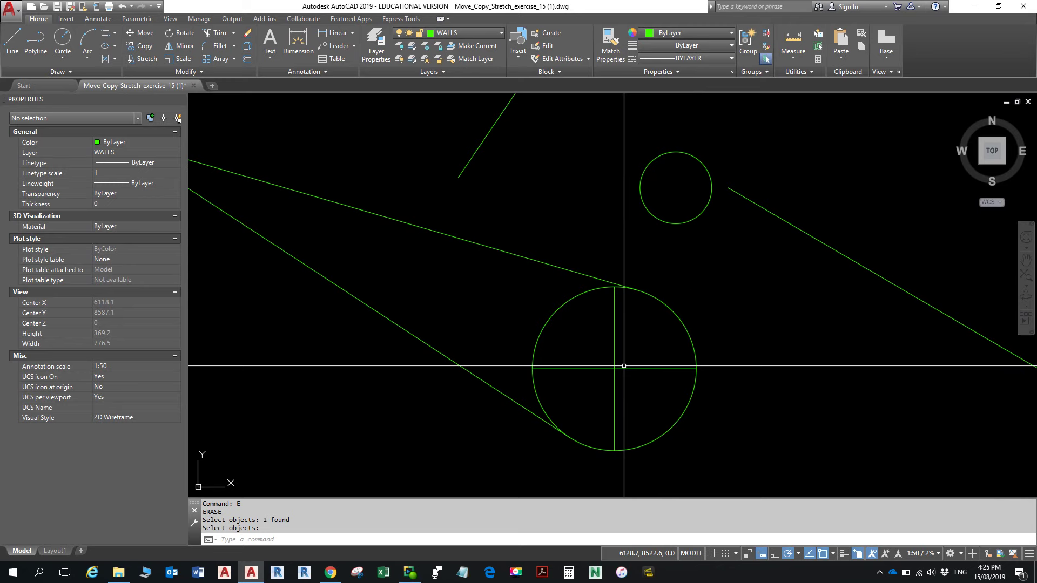
pyautogui.click(13, 41)
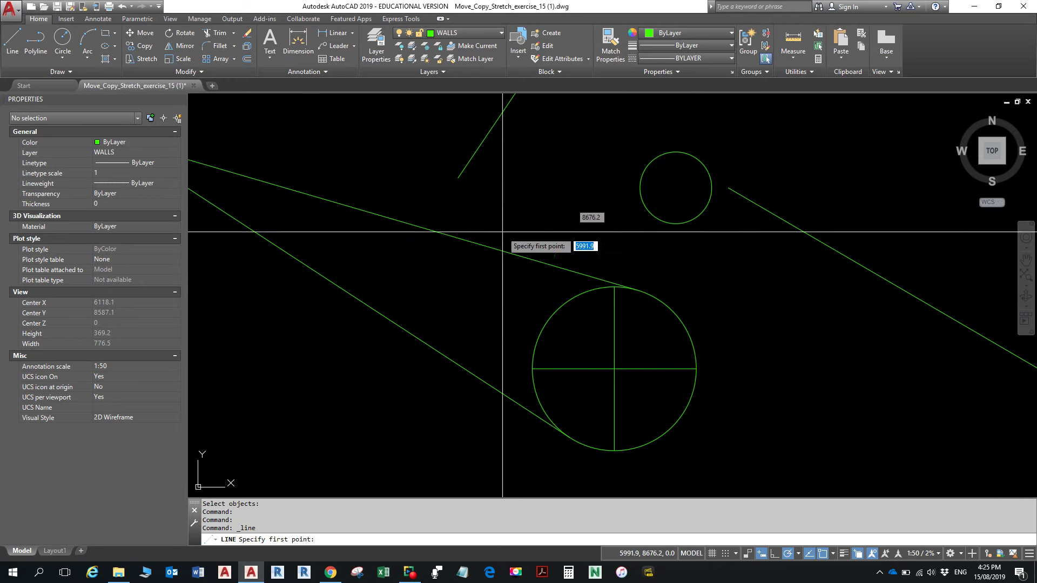
pyautogui.keyDown('shift'); pyautogui.rightClick(482, 322); pyautogui.keyUp('shift')
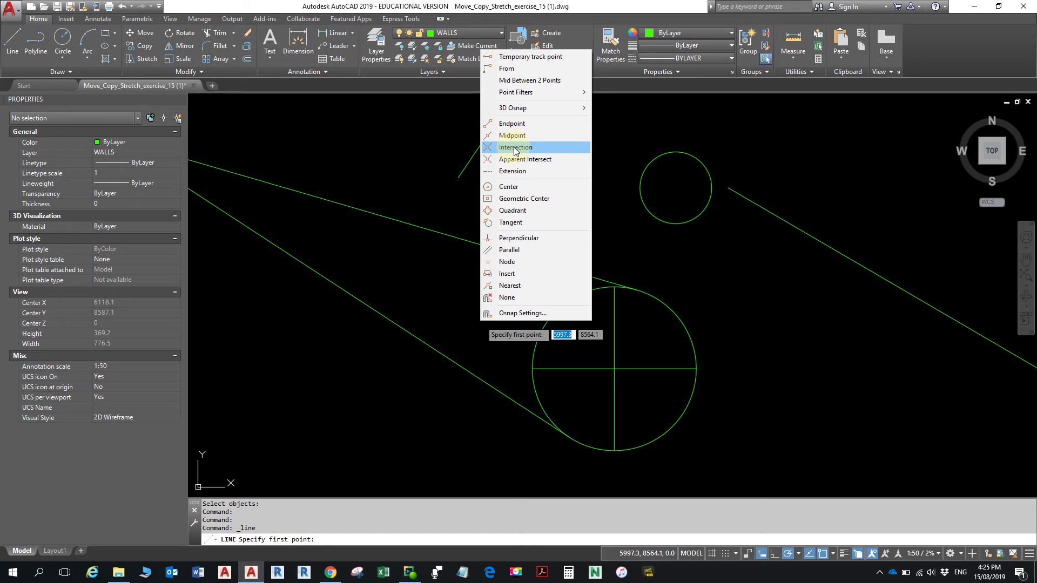
pyautogui.click(514, 148)
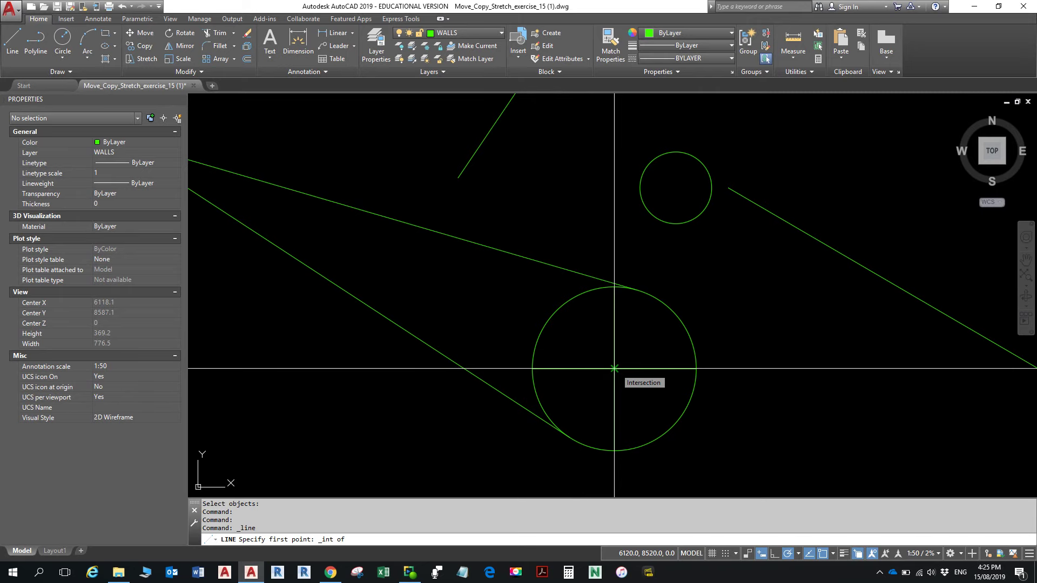
pyautogui.click(614, 369)
pyautogui.click(748, 256)
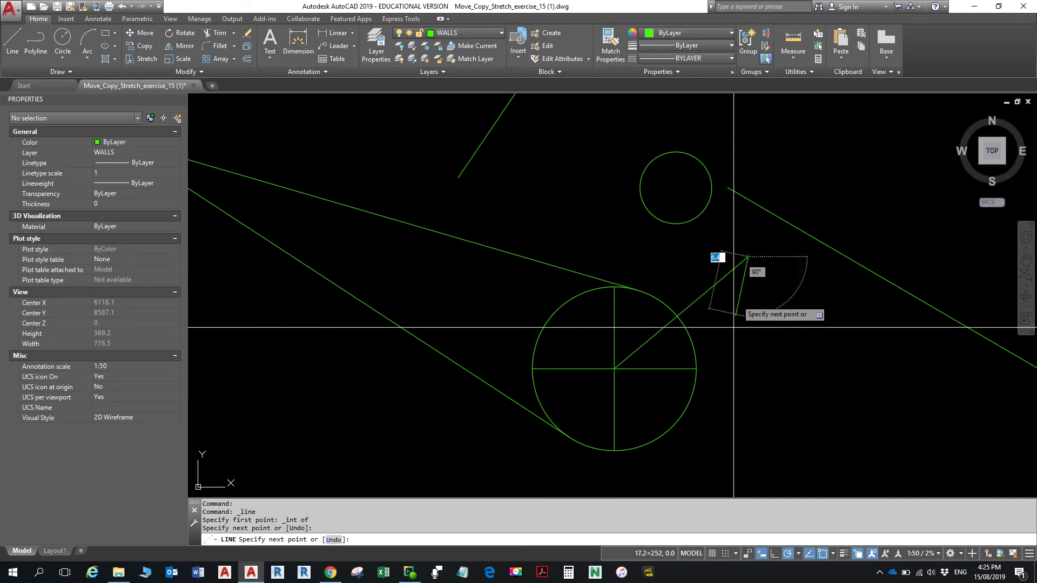
pyautogui.press('Escape')
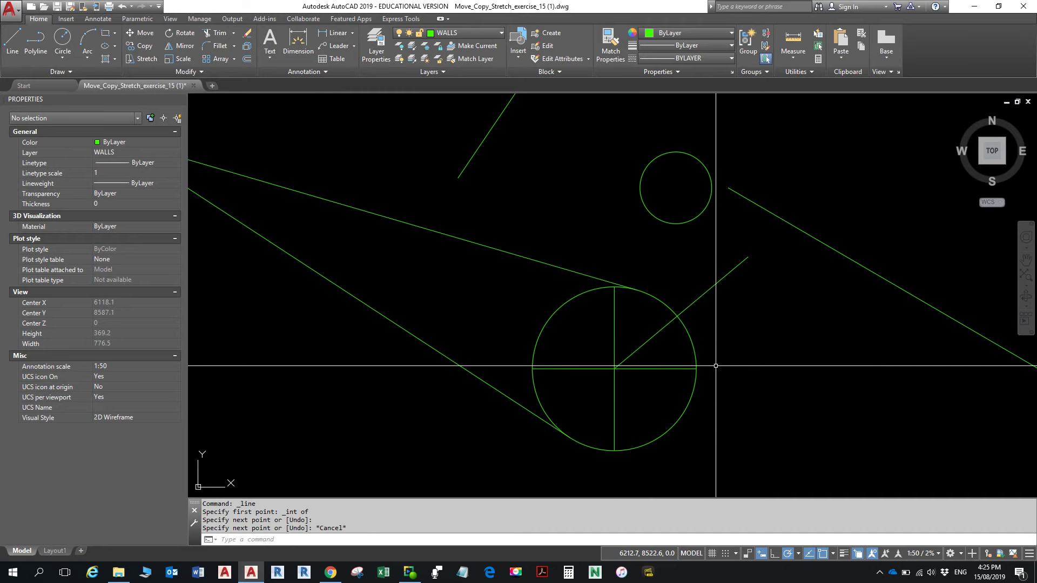
# Switch to Chrome and show the Learning Program PDF
pyautogui.press('alt')
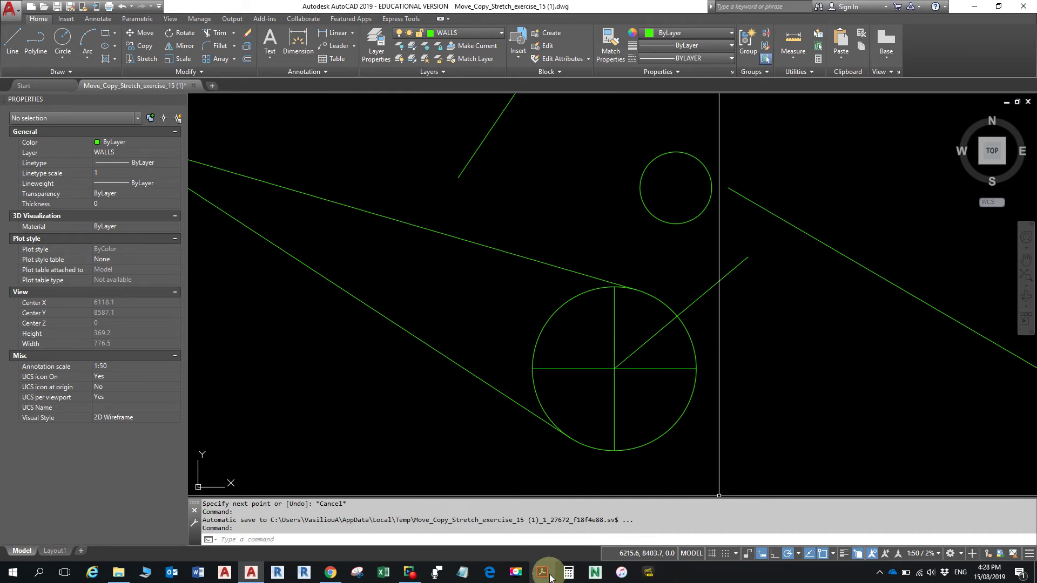
pyautogui.click(330, 572)
pyautogui.click(346, 9)
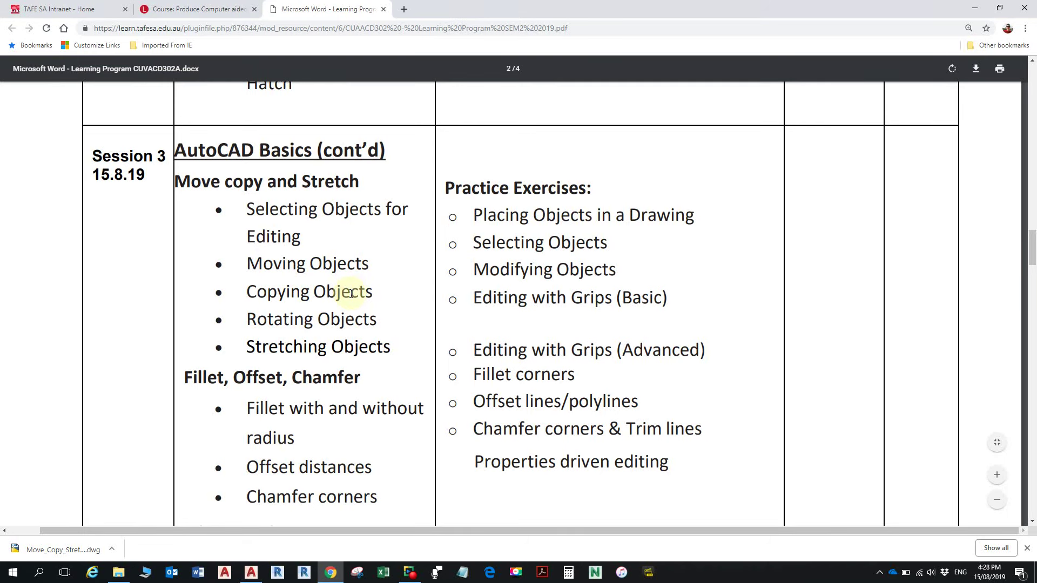
# Switch back to AutoCAD and examine the red desk and the stepped wall corner in the floor plan
pyautogui.hotkey('alt', 'Tab')
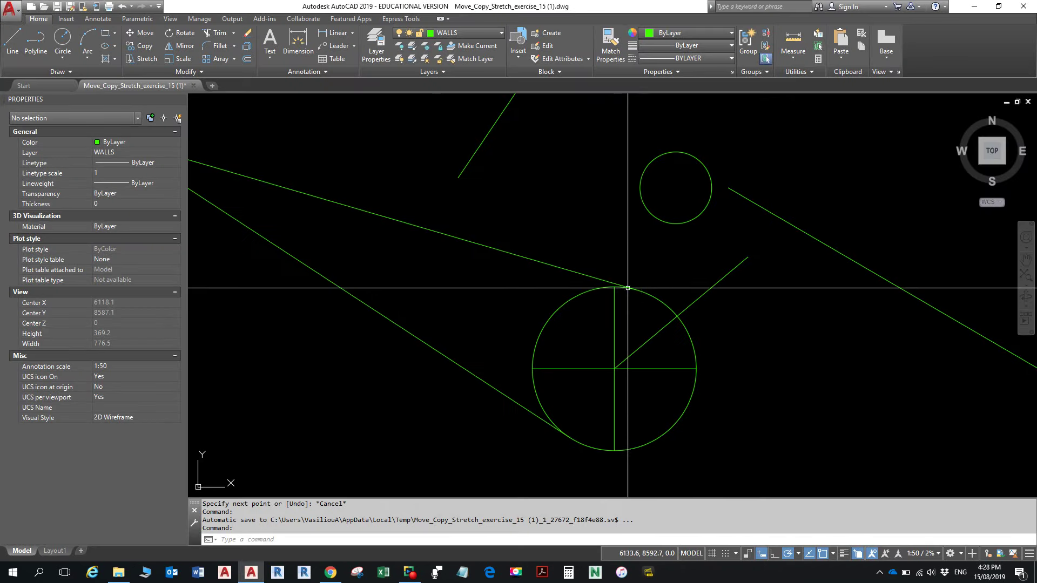
pyautogui.scroll(-8, 581, 316)
pyautogui.scroll(-4, 581, 316)
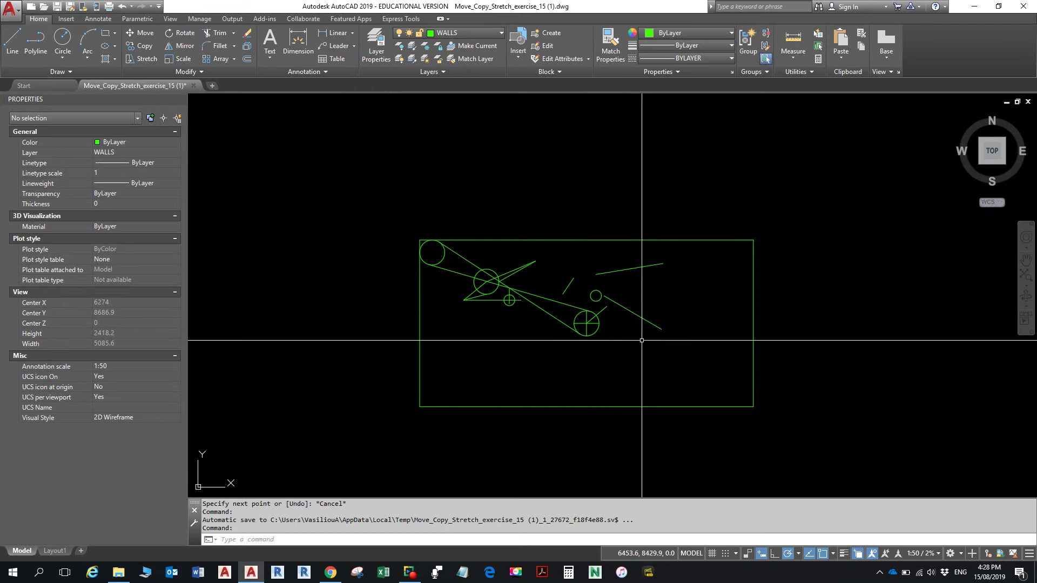
pyautogui.scroll(-4, 593, 254)
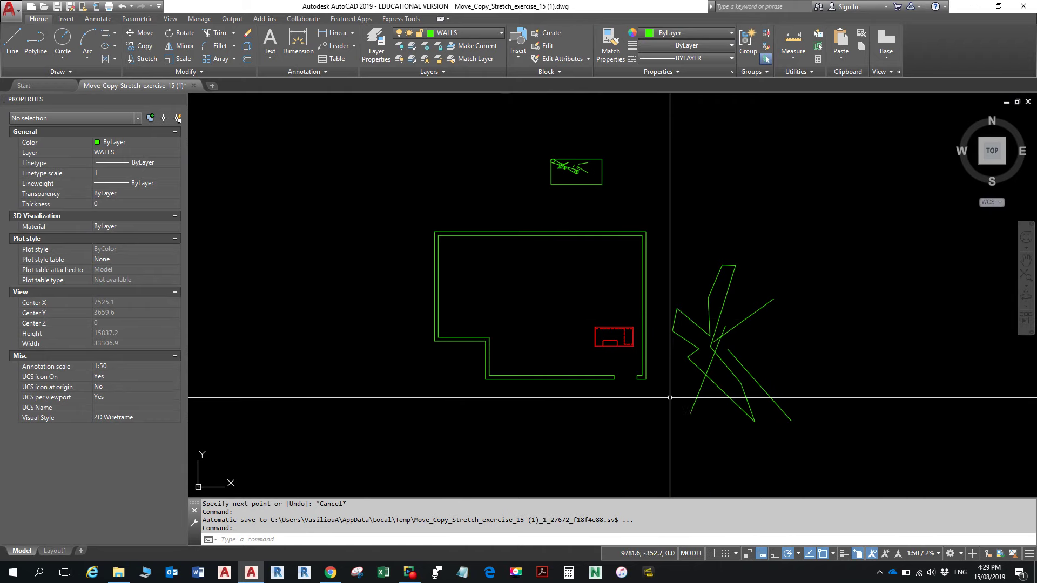
pyautogui.press('Escape')
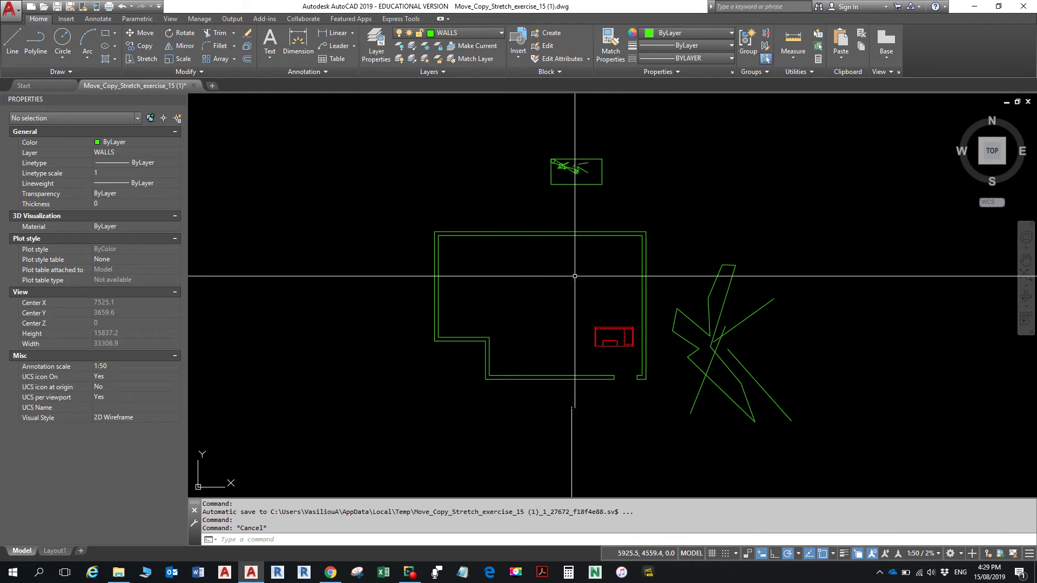
pyautogui.moveTo(630, 352); pyautogui.dragTo(633, 344, button='middle')
pyautogui.scroll(2, 633, 344)
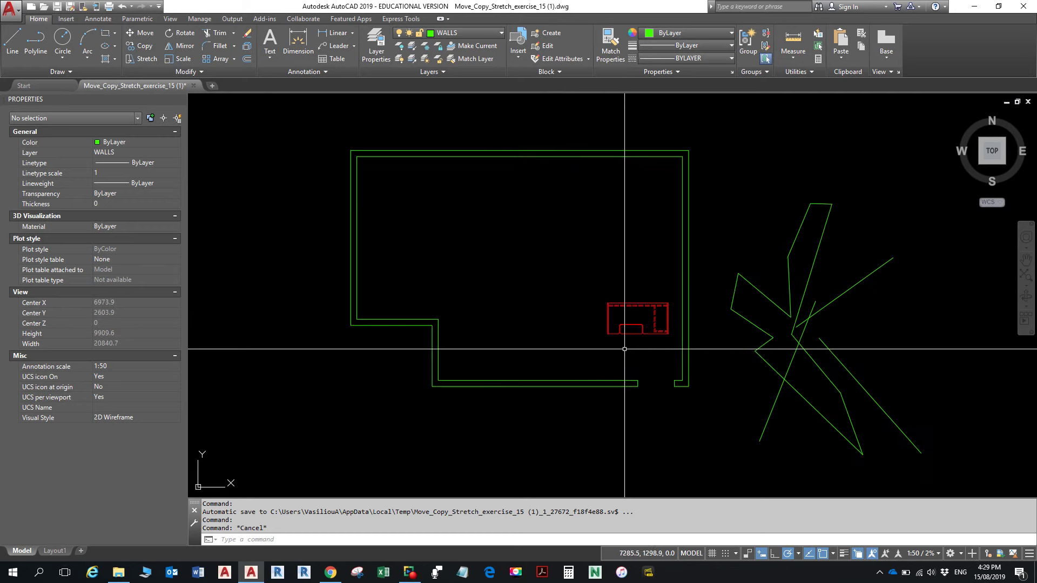
pyautogui.scroll(2, 625, 345)
pyautogui.scroll(-2, 625, 345)
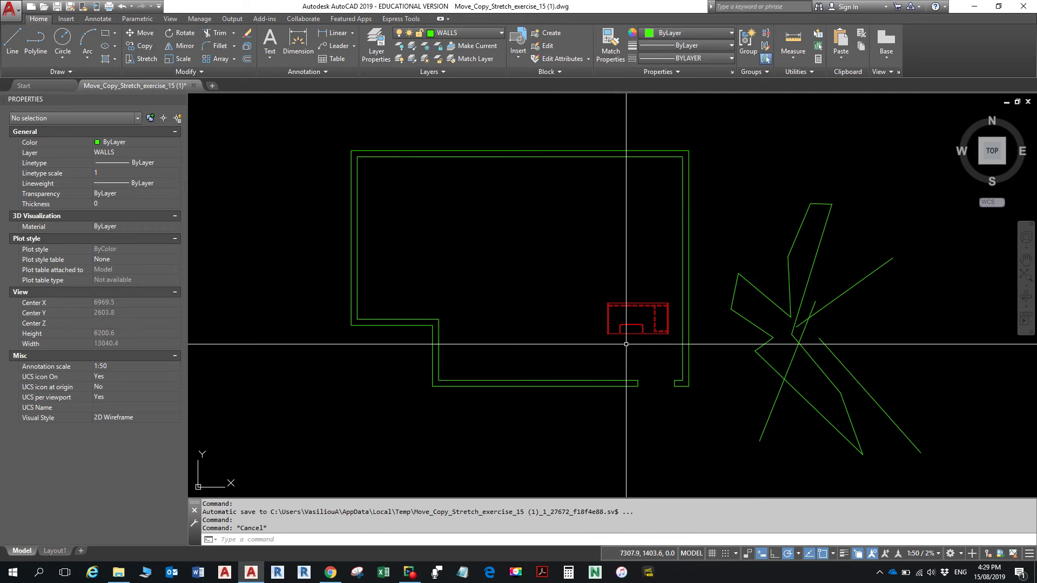
pyautogui.moveTo(625, 345); pyautogui.dragTo(662, 363, button='middle')
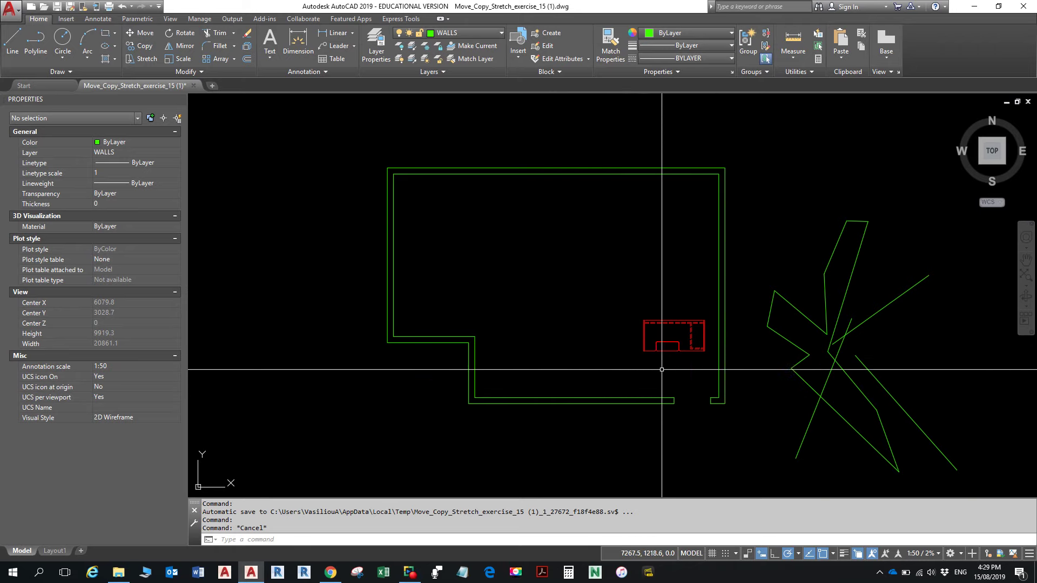
pyautogui.scroll(4, 640, 366)
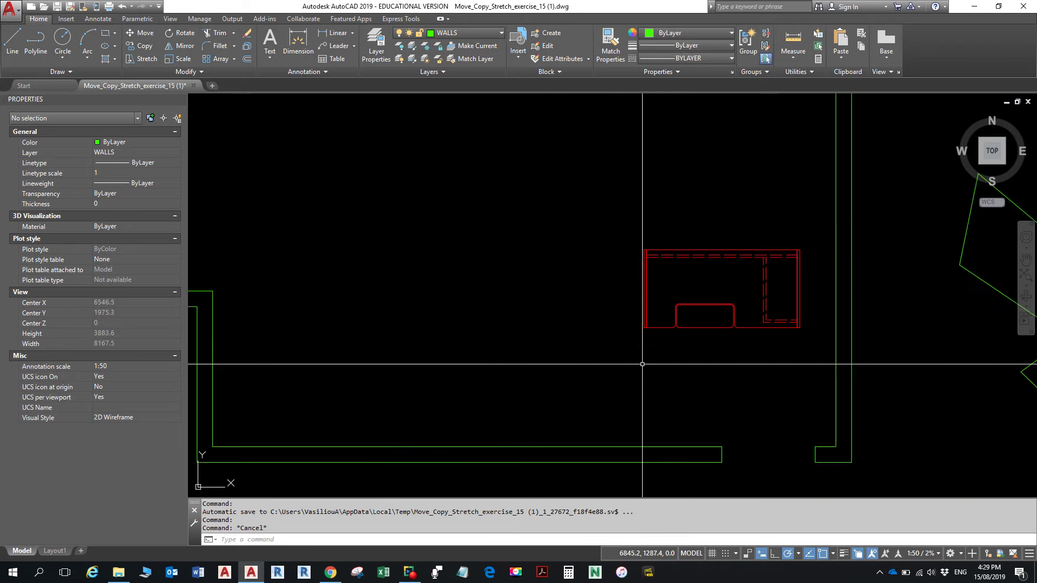
pyautogui.scroll(4, 616, 335)
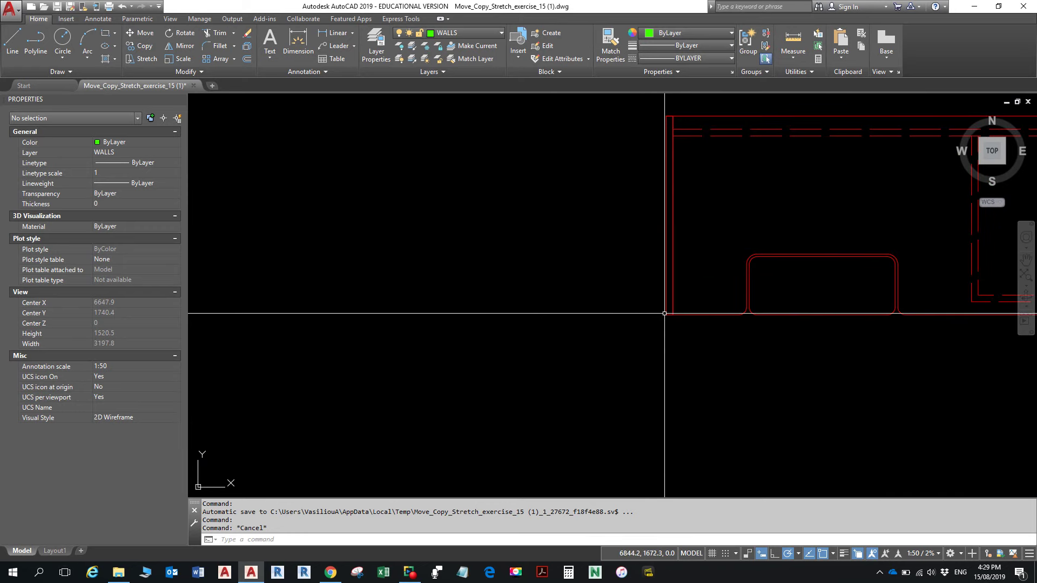
pyautogui.scroll(-8, 648, 314)
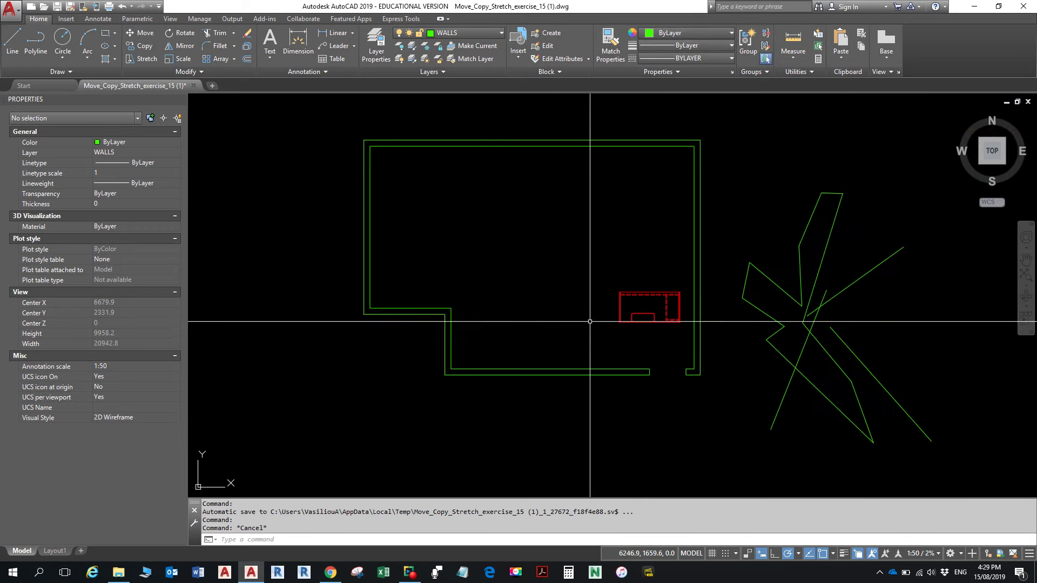
pyautogui.scroll(4, 464, 314)
pyautogui.scroll(2, 436, 295)
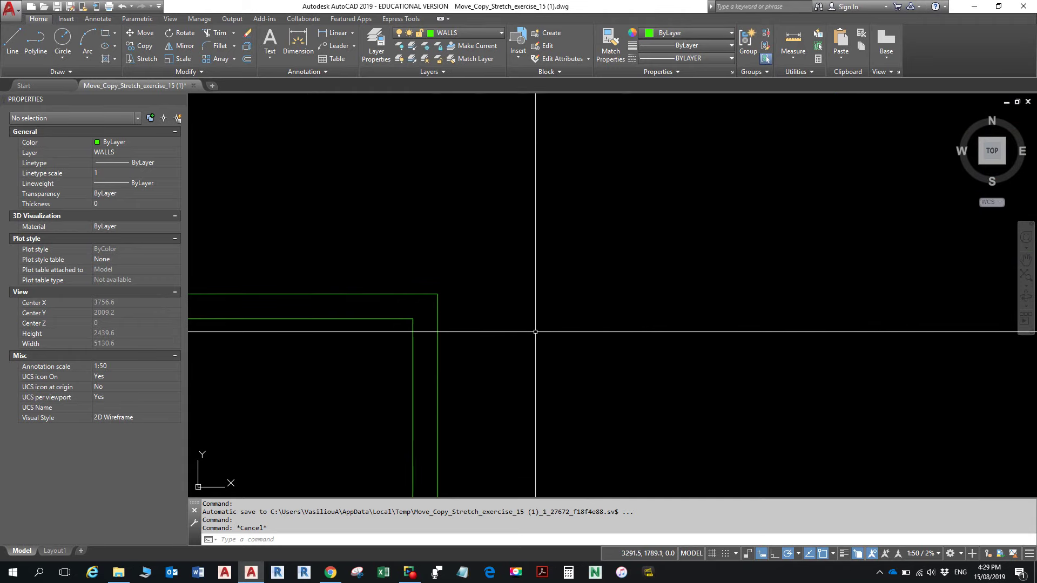
pyautogui.scroll(-6, 562, 320)
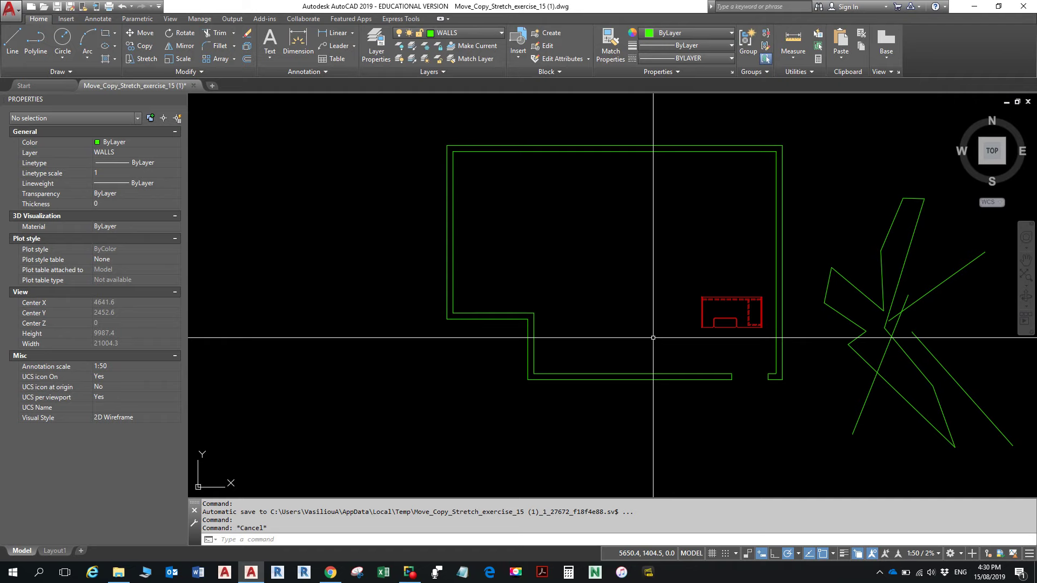
pyautogui.click(693, 286)
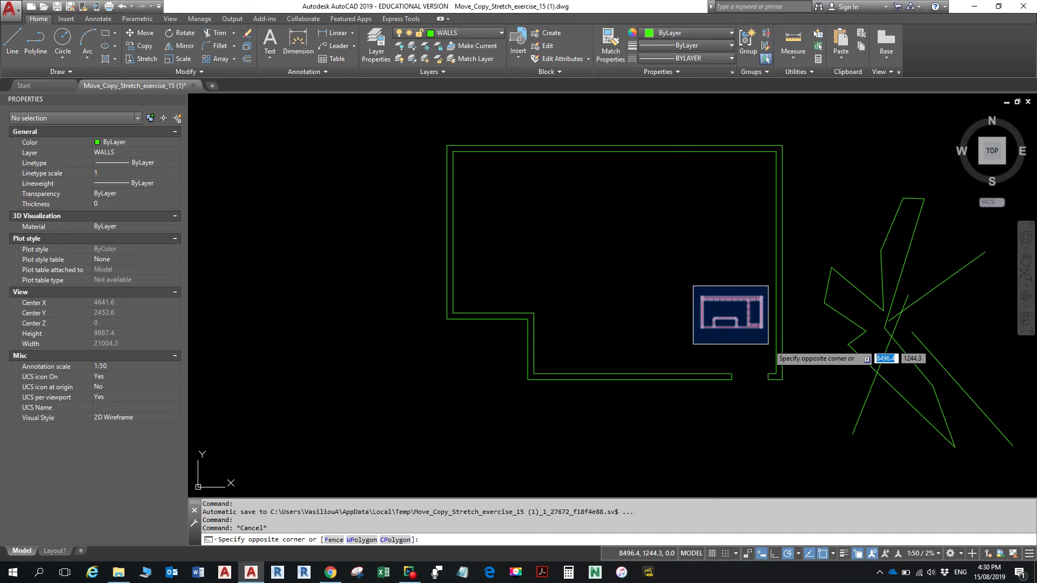
pyautogui.click(768, 346)
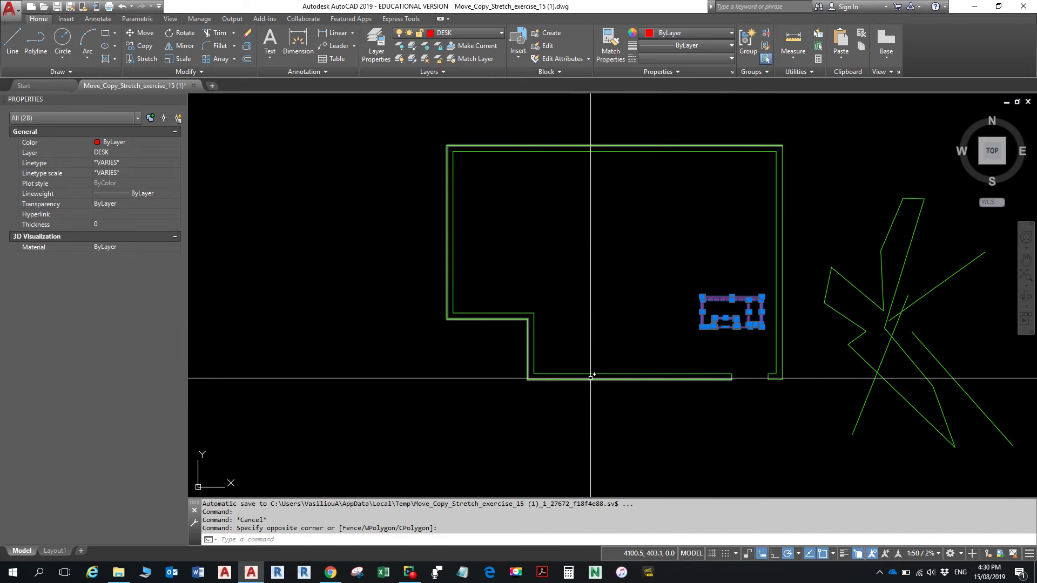
pyautogui.moveTo(594, 349)
pyautogui.mouseDown(button='middle')
pyautogui.moveTo(537, 315)
pyautogui.moveTo(474, 312)
pyautogui.mouseUp(button='middle')
pyautogui.scroll(2, 486, 347)
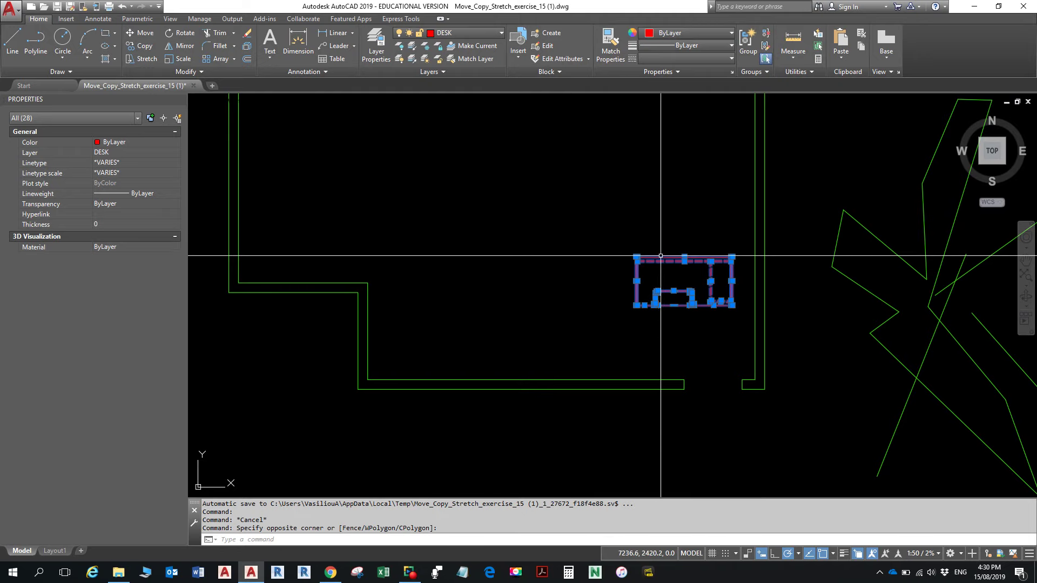
pyautogui.press('Escape')
pyautogui.press('Escape')
pyautogui.press('Escape')
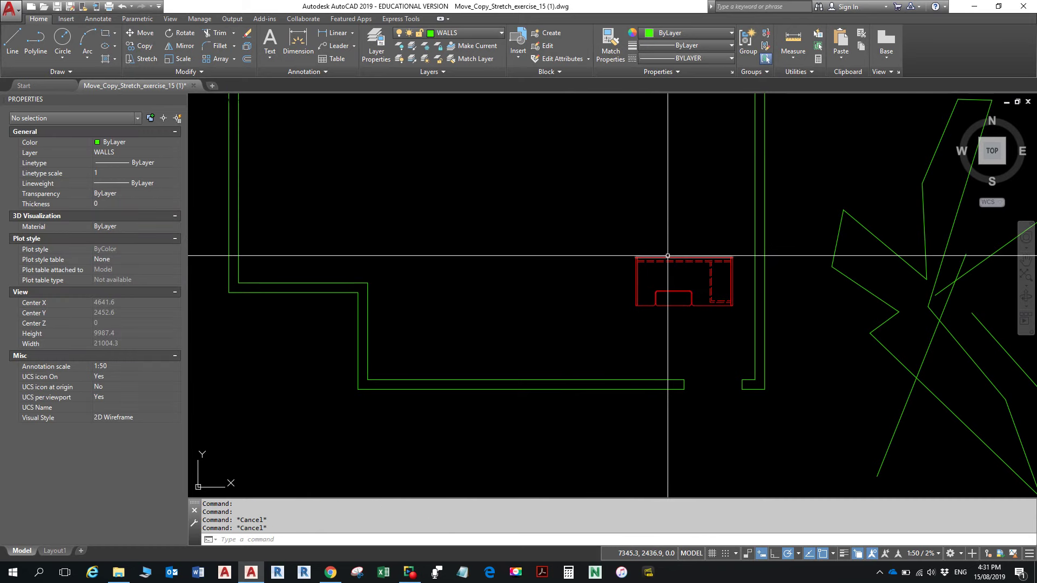
# Try to move the whole desk using the room's stepped inner wall corner as the base point
pyautogui.click(613, 234)
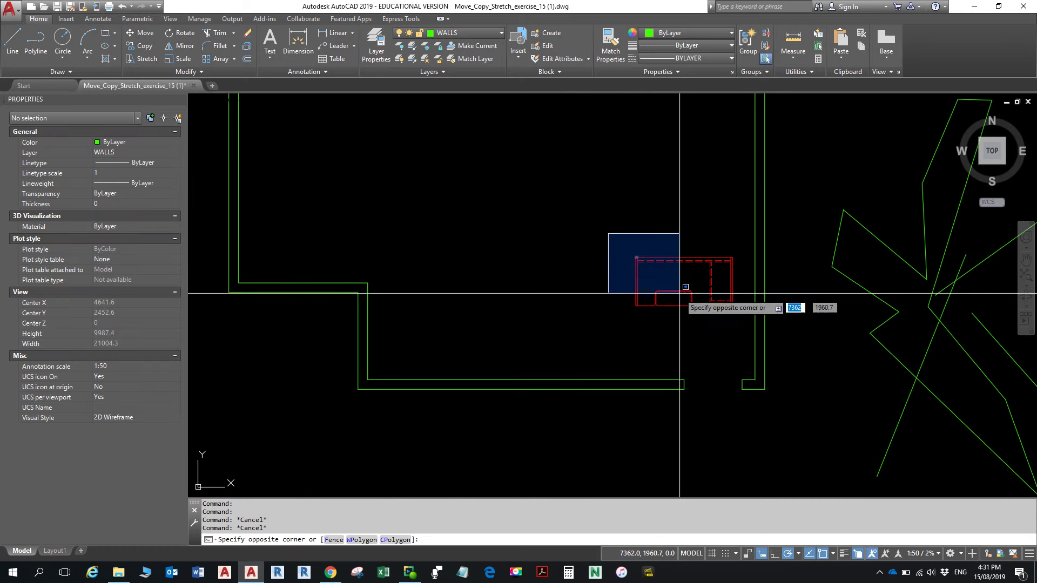
pyautogui.click(736, 325)
pyautogui.rightClick(668, 258)
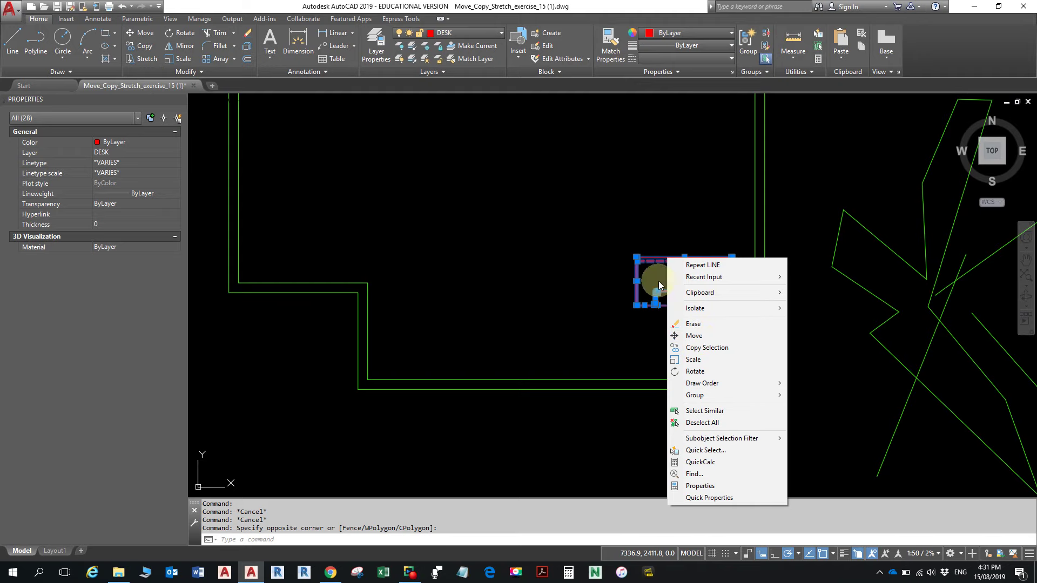
pyautogui.moveTo(693, 293)
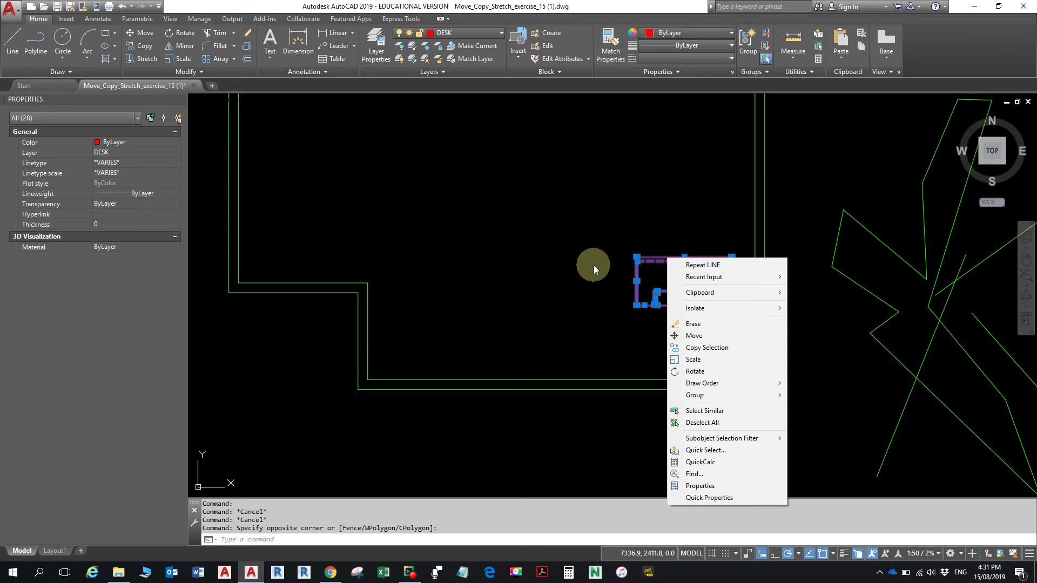
pyautogui.click(701, 337)
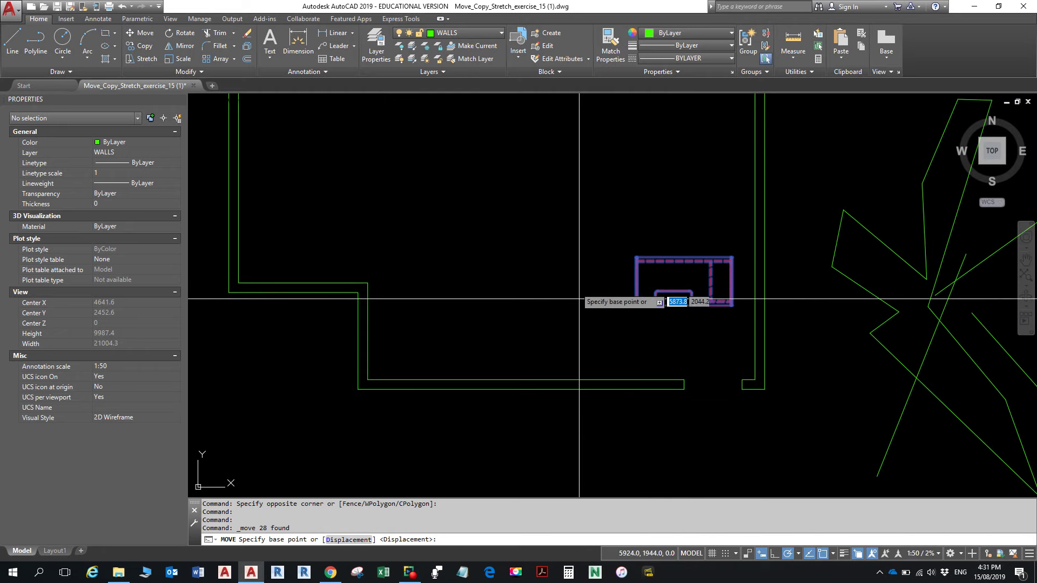
pyautogui.scroll(8, 617, 349)
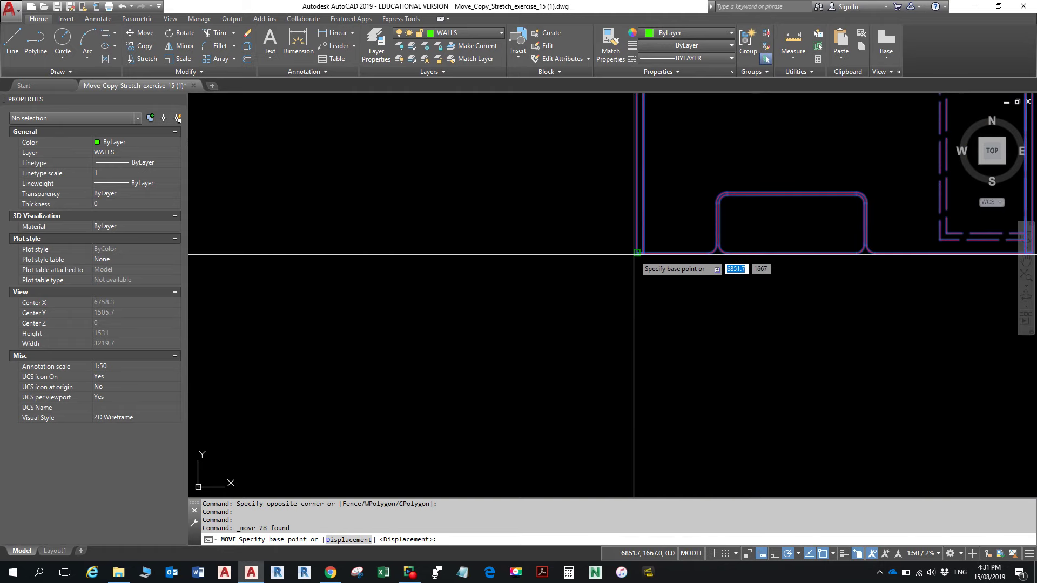
pyautogui.scroll(-3, 516, 281)
pyautogui.moveTo(515, 281); pyautogui.dragTo(681, 288, button='middle')
pyautogui.scroll(4, 469, 273)
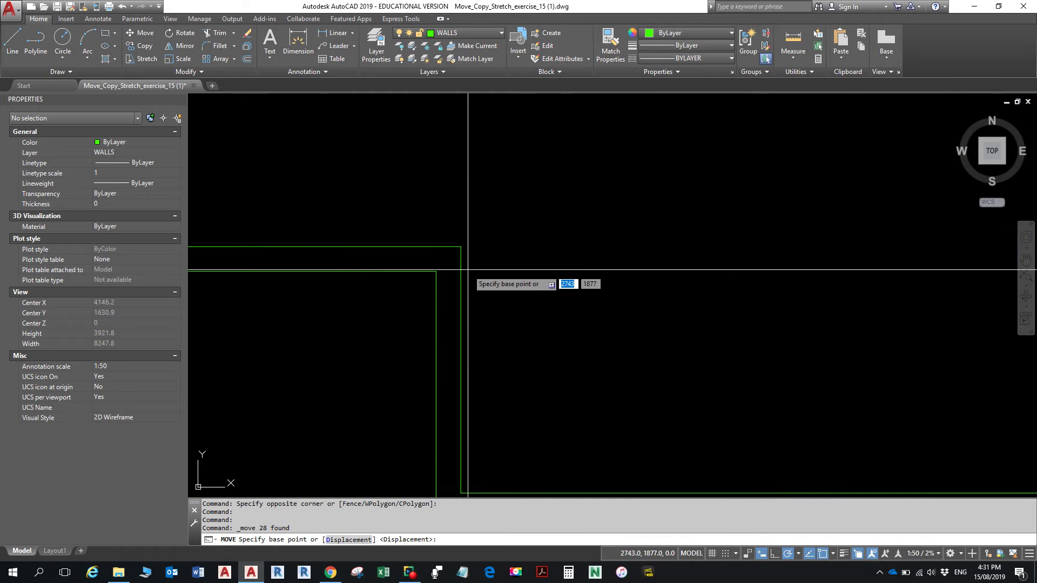
pyautogui.scroll(-10, 616, 276)
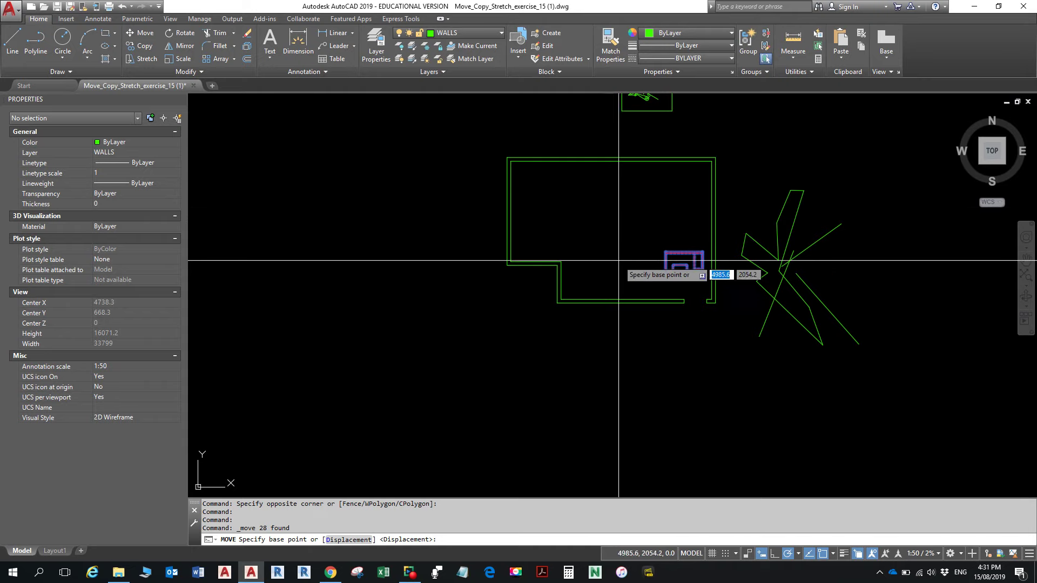
pyautogui.click(562, 257)
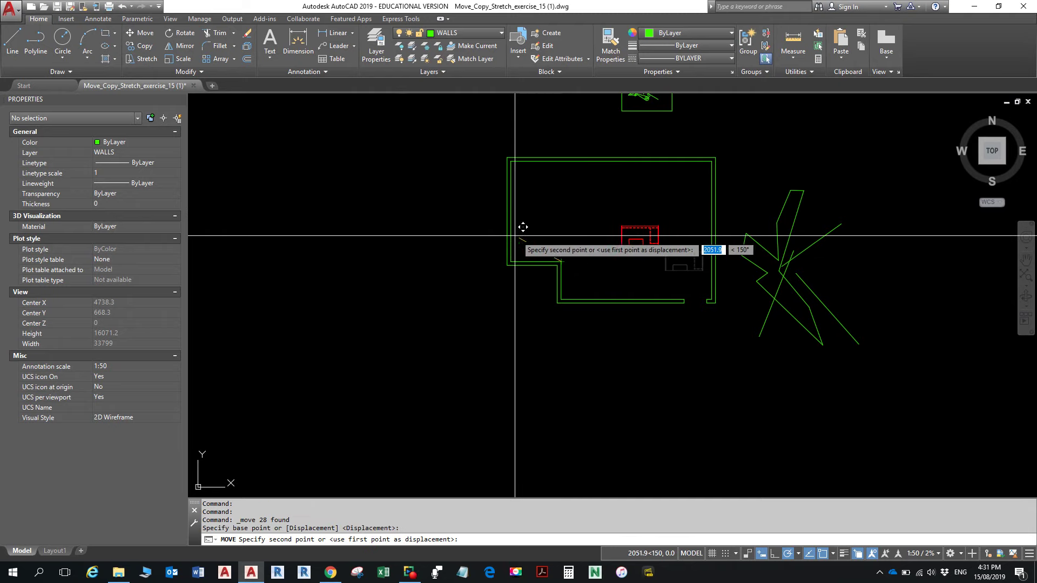
pyautogui.scroll(4, 478, 225)
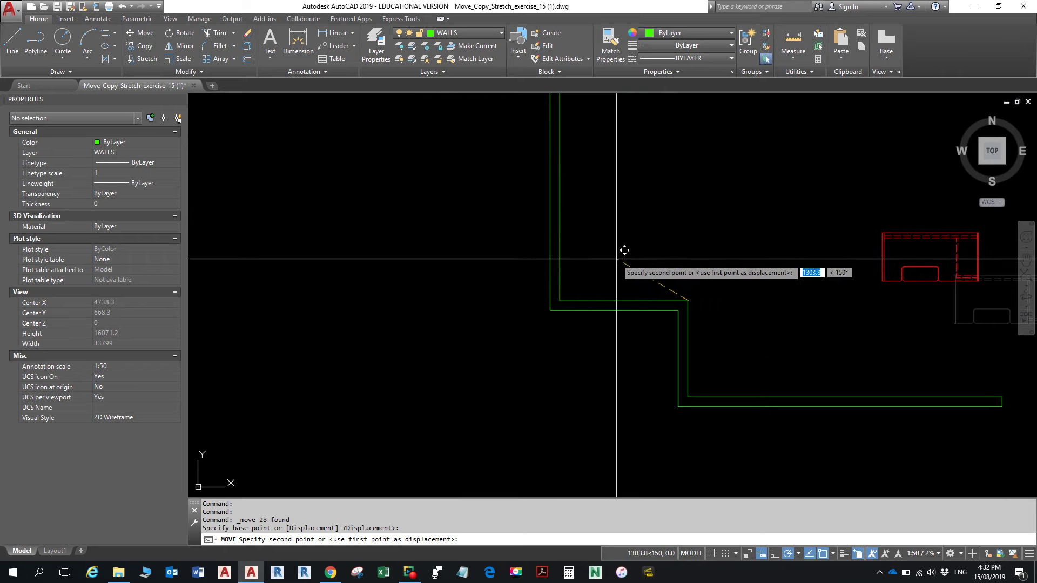
pyautogui.press('Escape')
# Move the whole desk from its lower-left corner endpoint to the endpoint at the room's stepped inner wall corner
pyautogui.scroll(-2, 683, 301)
pyautogui.moveTo(683, 301); pyautogui.dragTo(659, 278, button='middle')
pyautogui.click(787, 255)
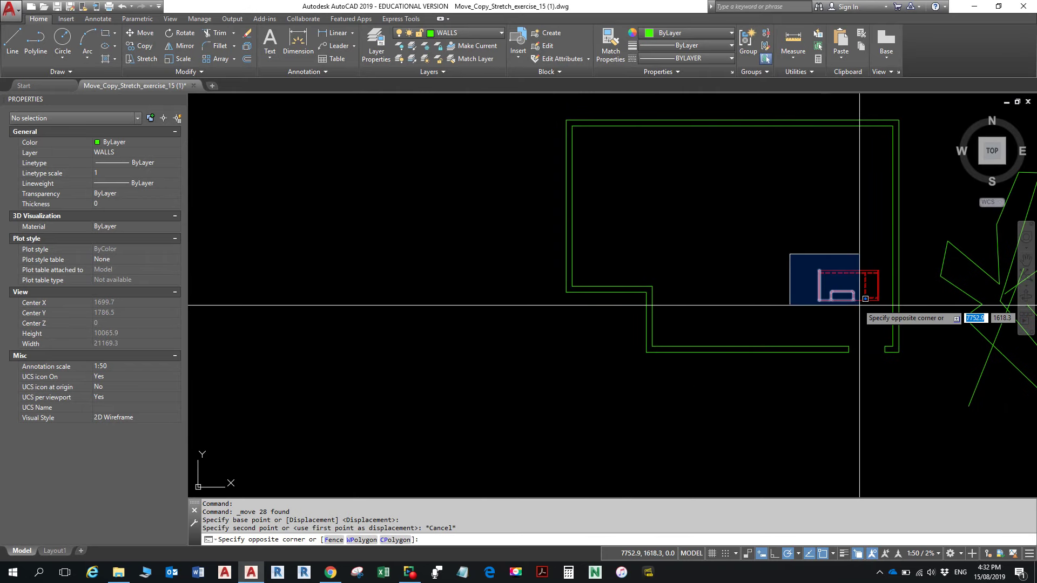
pyautogui.click(886, 313)
pyautogui.write('m')
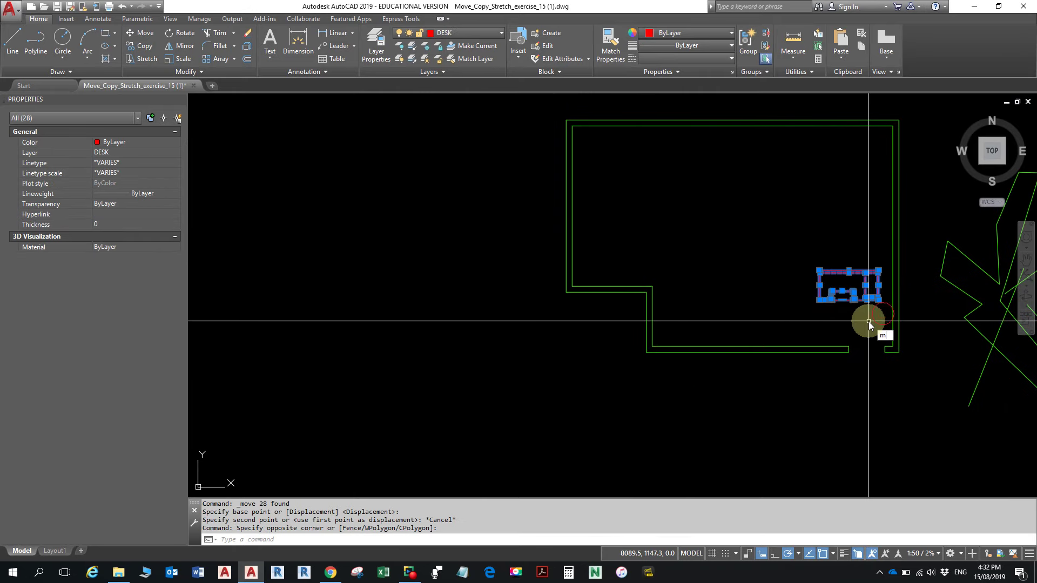
pyautogui.press('Return')
pyautogui.scroll(3, 867, 316)
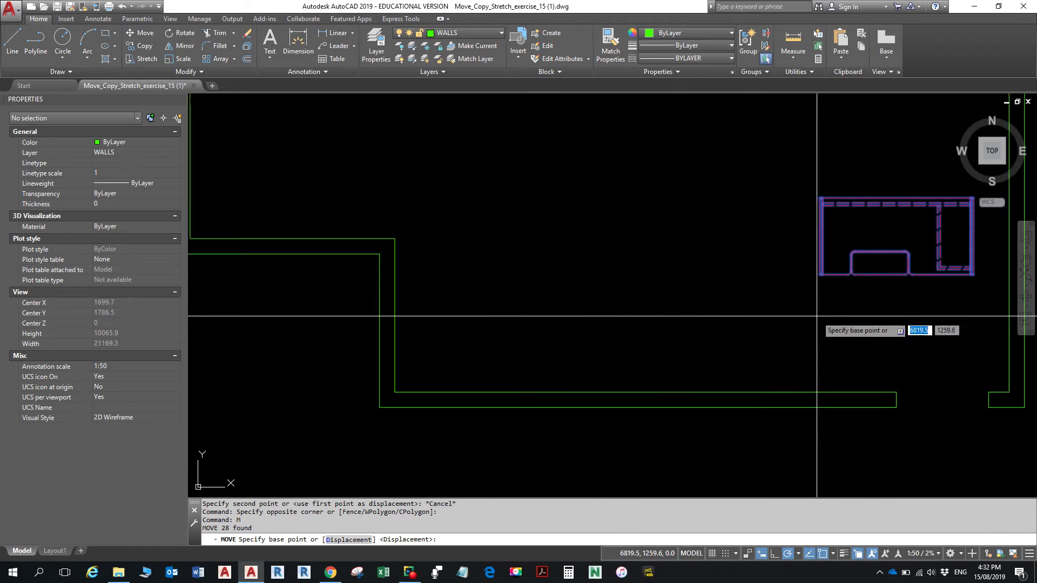
pyautogui.scroll(5, 827, 277)
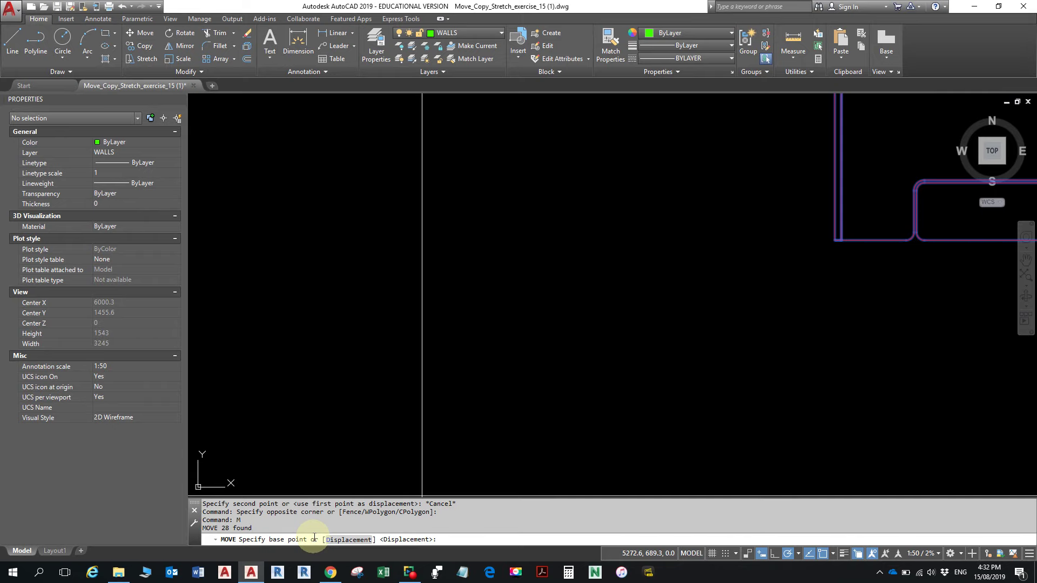
pyautogui.scroll(4, 871, 273)
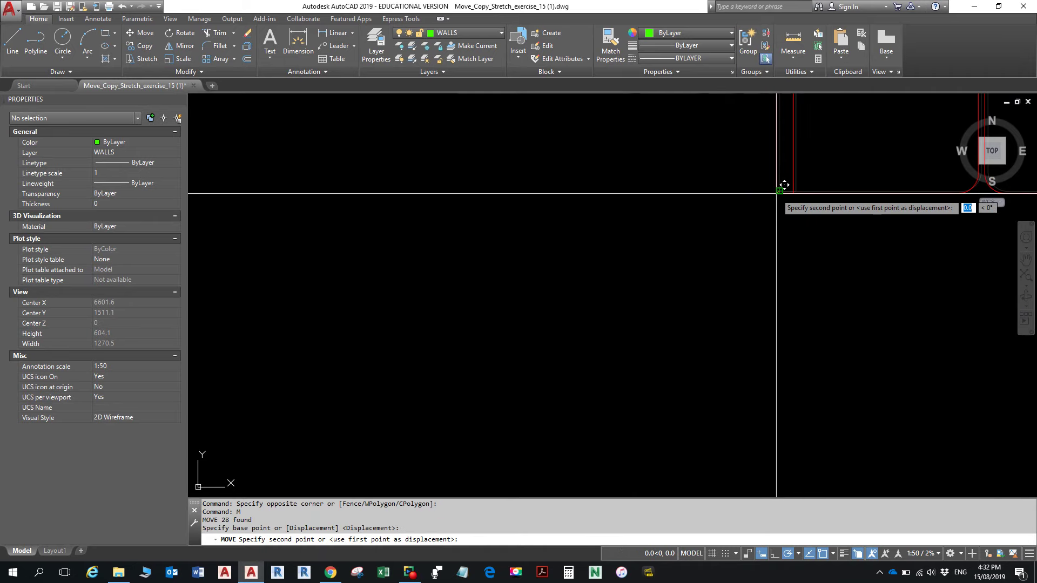
pyautogui.click(778, 192)
pyautogui.scroll(-3, 763, 253)
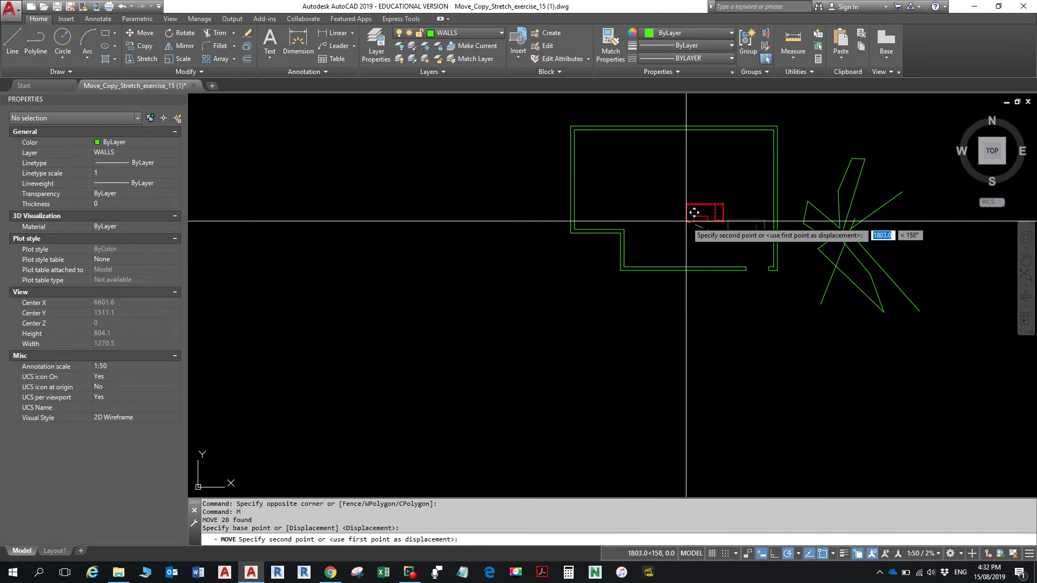
pyautogui.scroll(4, 652, 213)
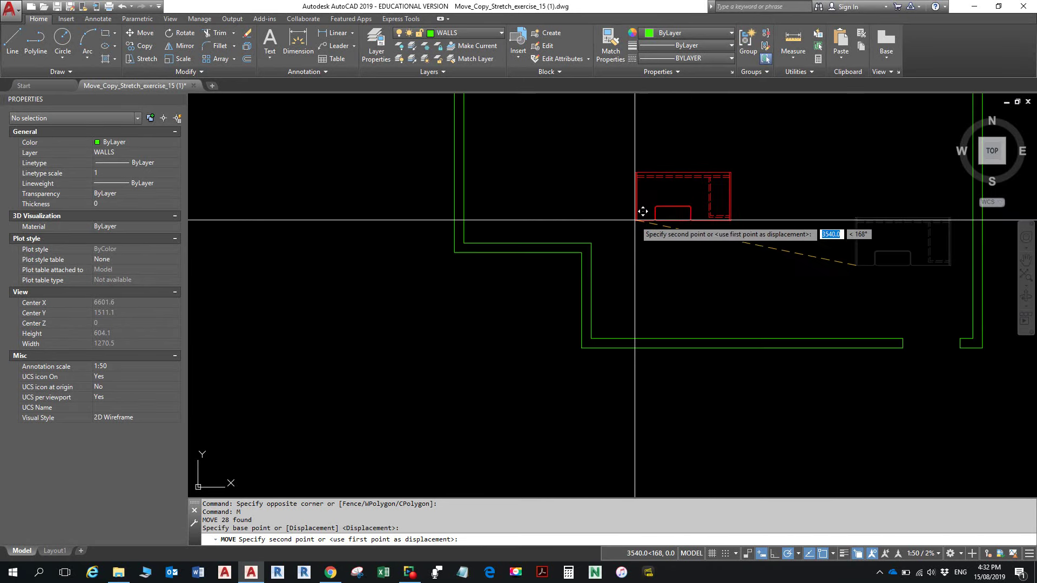
pyautogui.scroll(3, 653, 186)
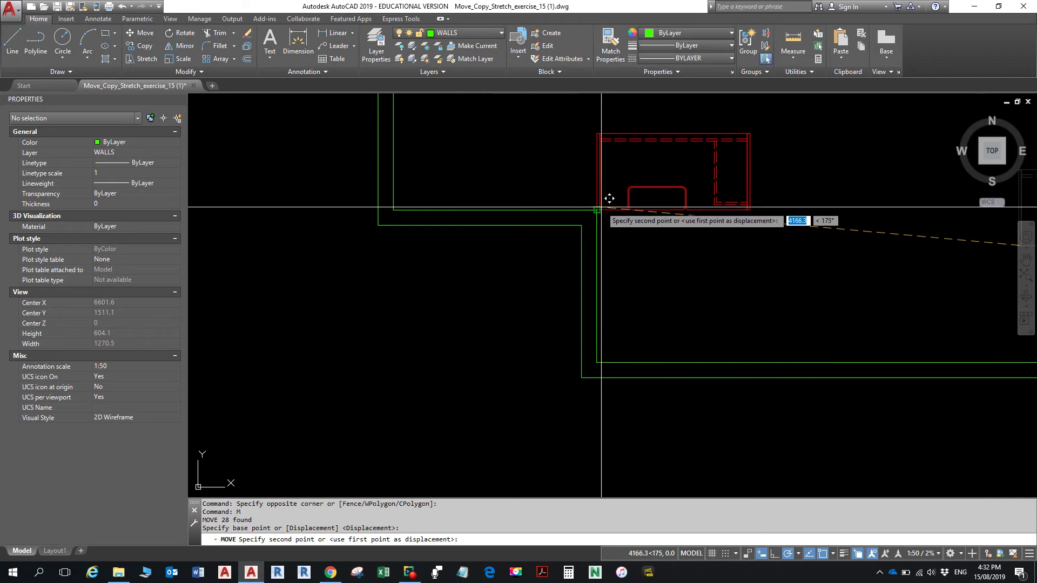
pyautogui.scroll(4, 610, 198)
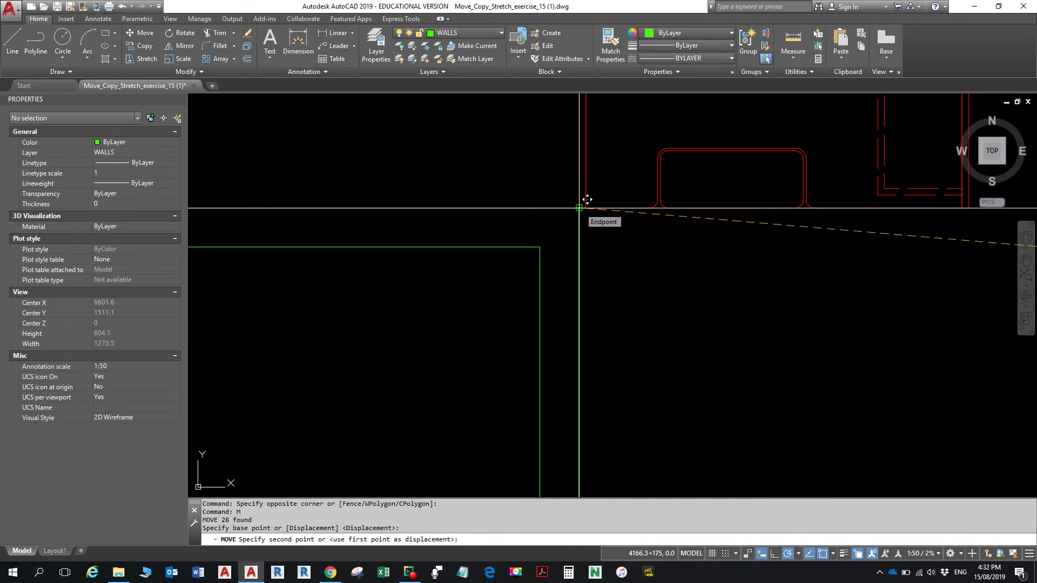
pyautogui.click(579, 208)
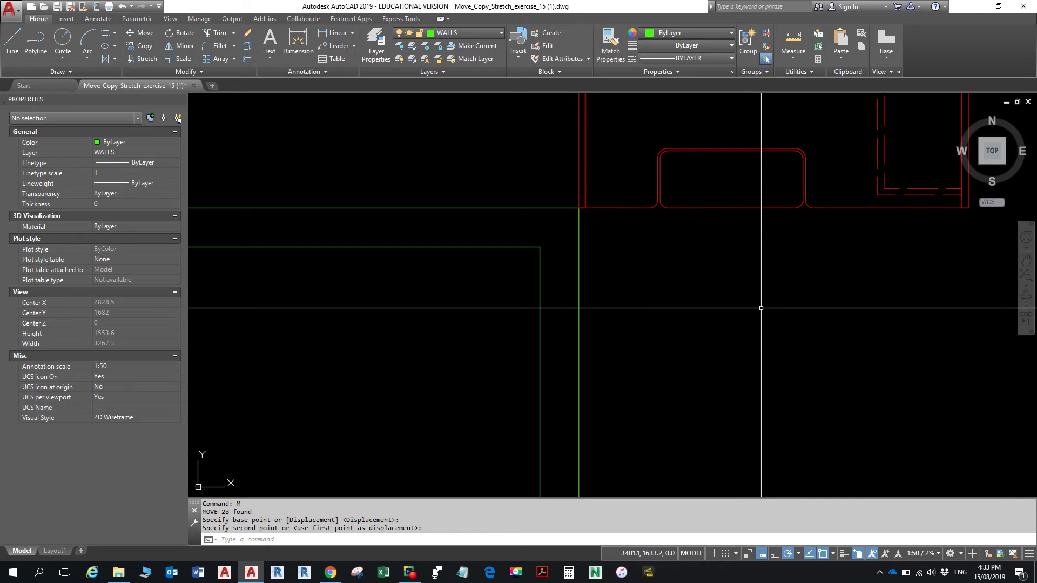
# Move the whole desk 3000 horizontally to the right, using a free base point below it and Ortho mode turned on
pyautogui.scroll(-4, 718, 297)
pyautogui.scroll(-2, 675, 305)
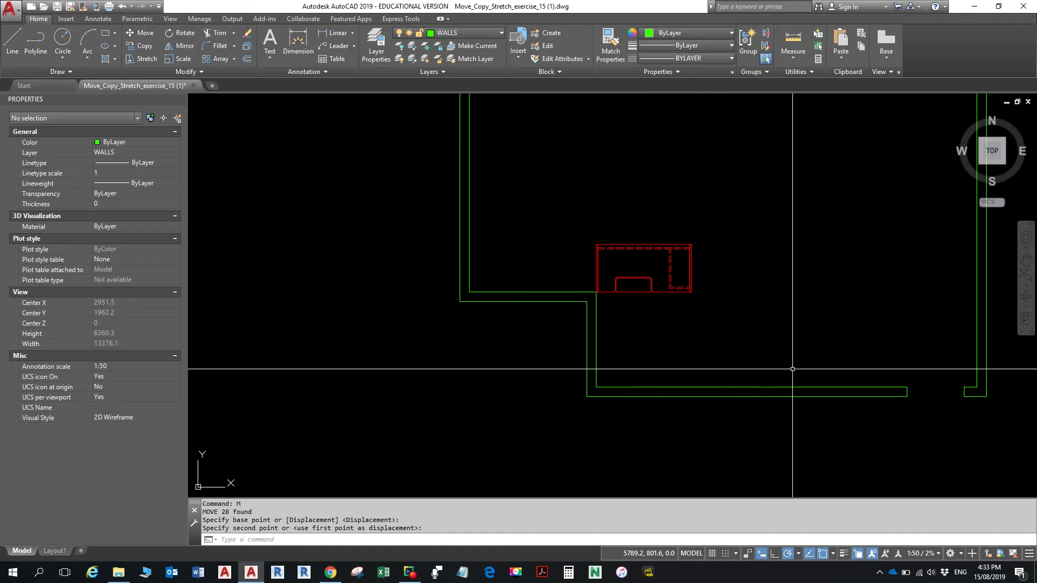
pyautogui.scroll(-2, 778, 340)
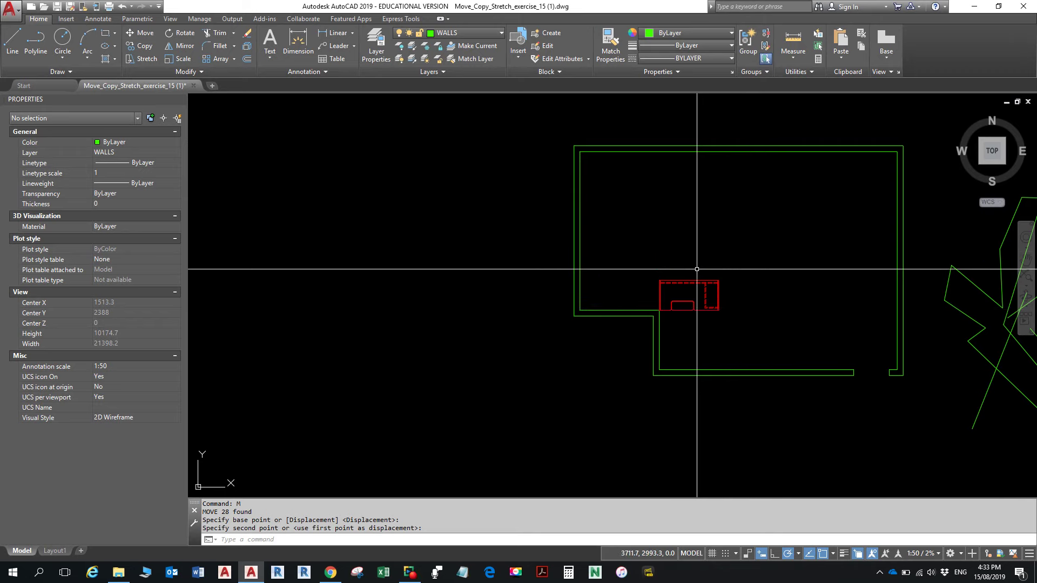
pyautogui.click(649, 250)
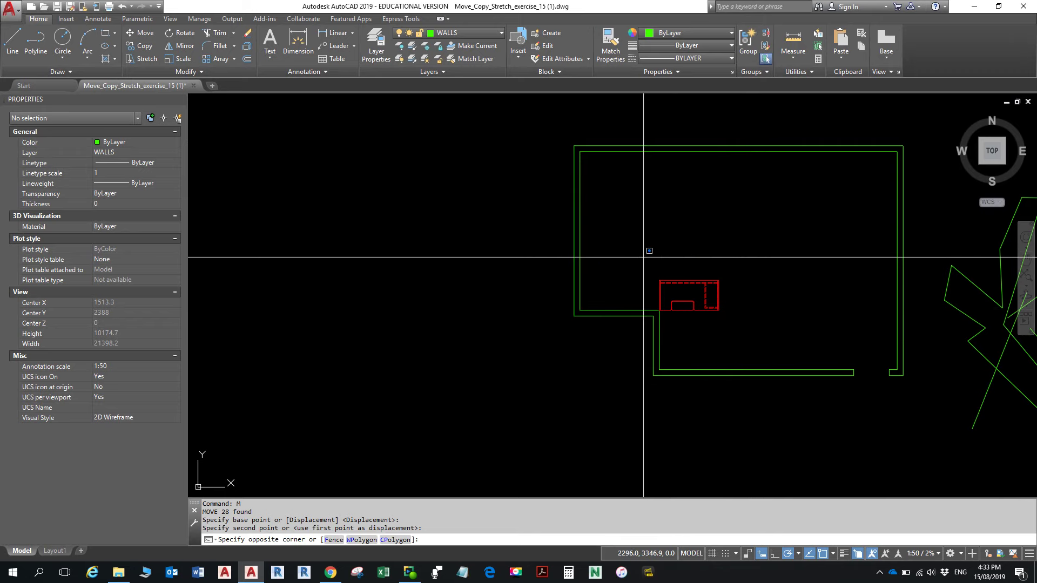
pyautogui.click(741, 324)
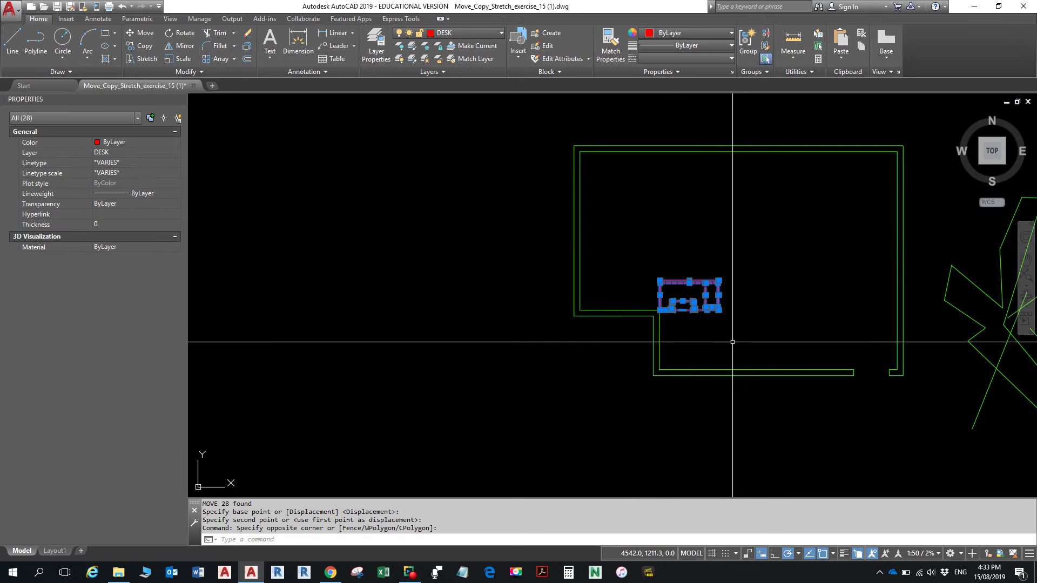
pyautogui.click(145, 34)
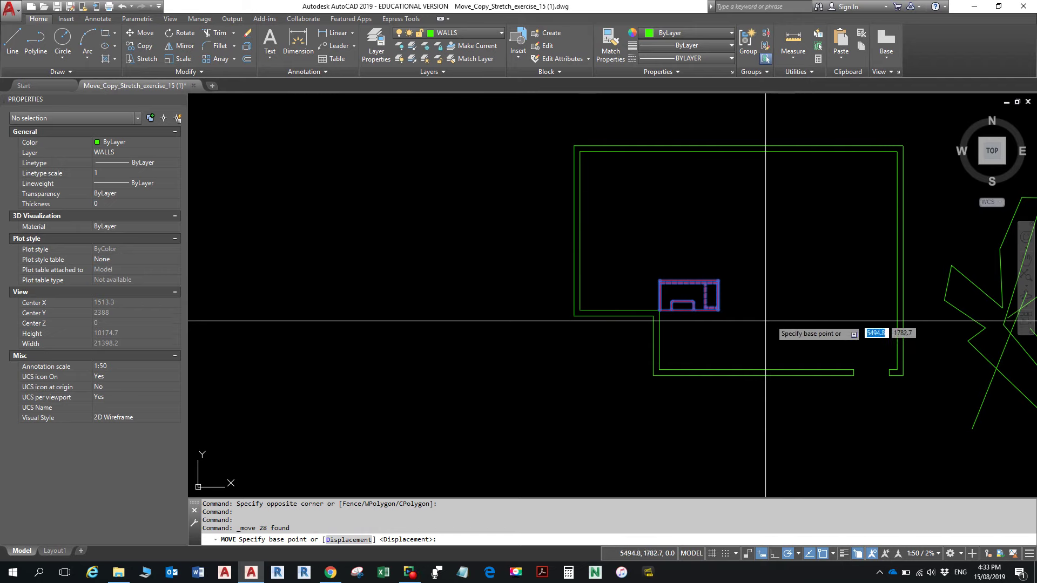
pyautogui.scroll(6, 731, 323)
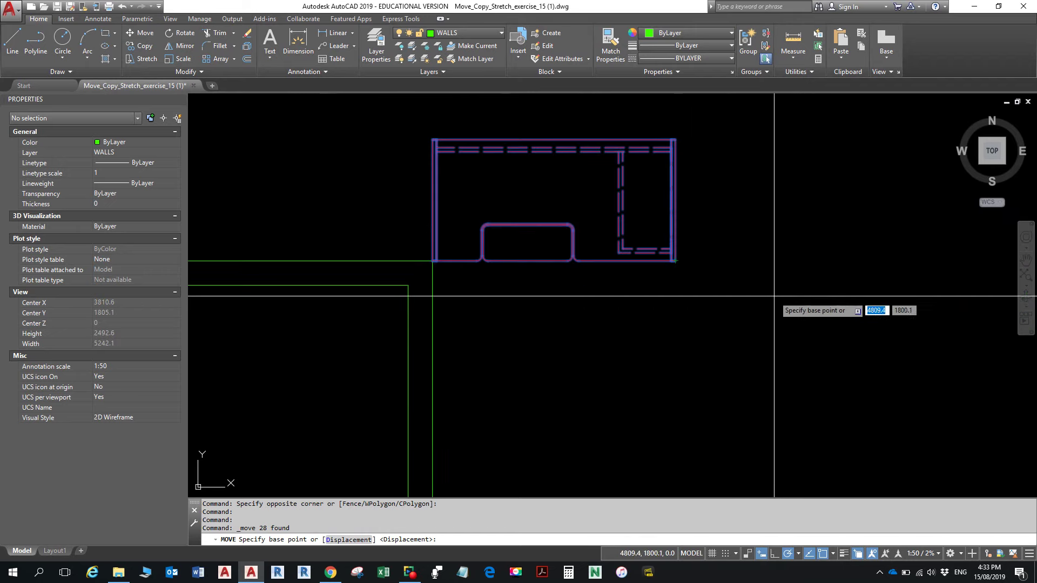
pyautogui.scroll(-4, 875, 292)
pyautogui.moveTo(891, 284); pyautogui.dragTo(704, 308, button='middle')
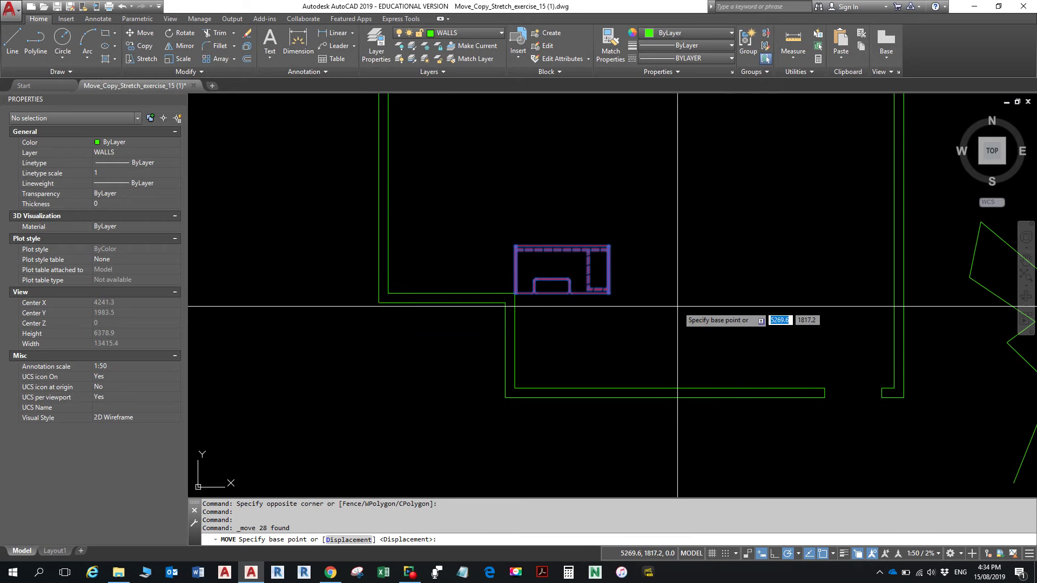
pyautogui.scroll(4, 624, 313)
pyautogui.scroll(3, 624, 312)
pyautogui.scroll(3, 574, 169)
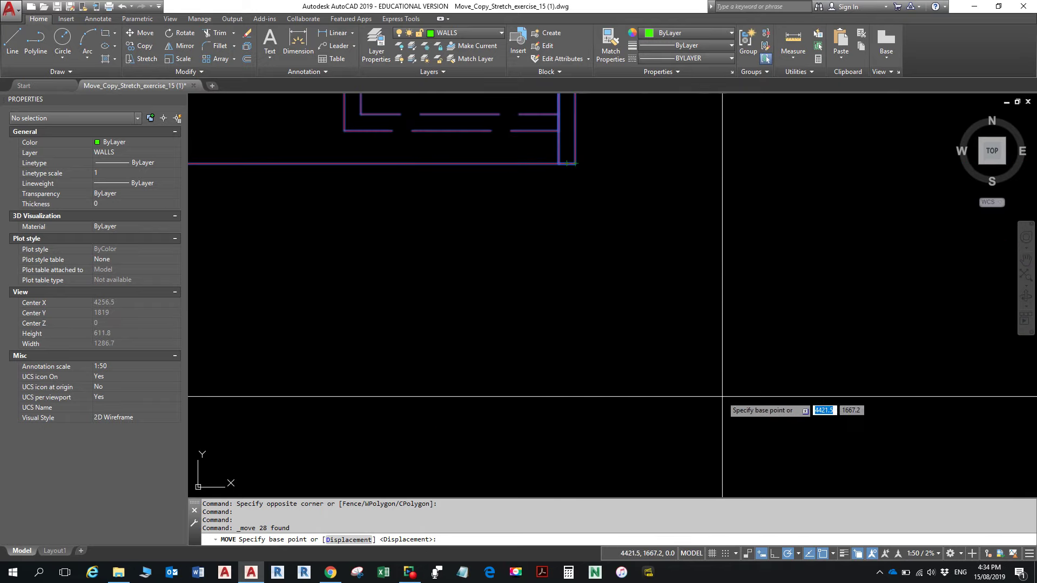
pyautogui.scroll(-5, 683, 346)
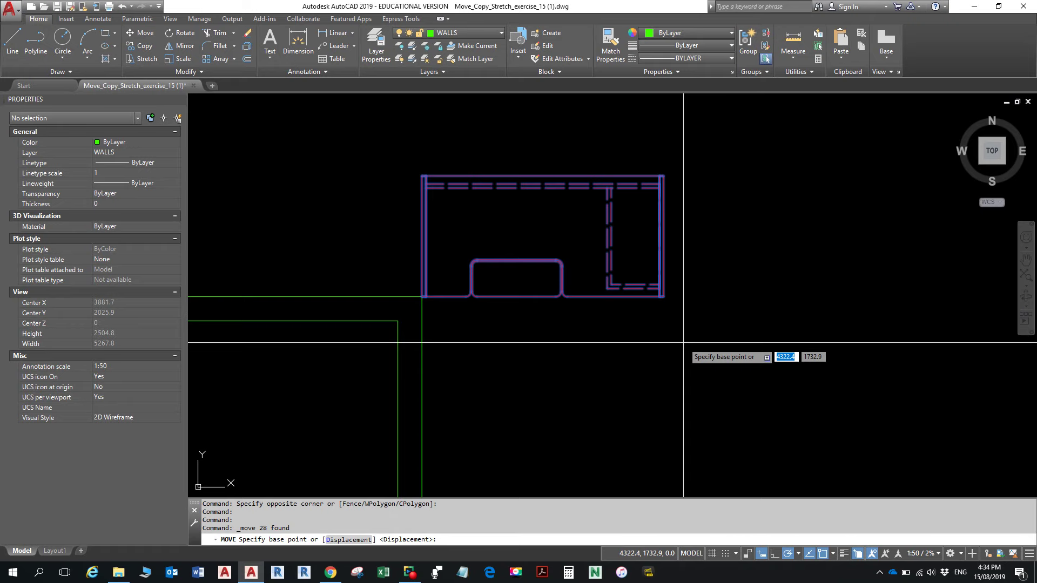
pyautogui.click(611, 397)
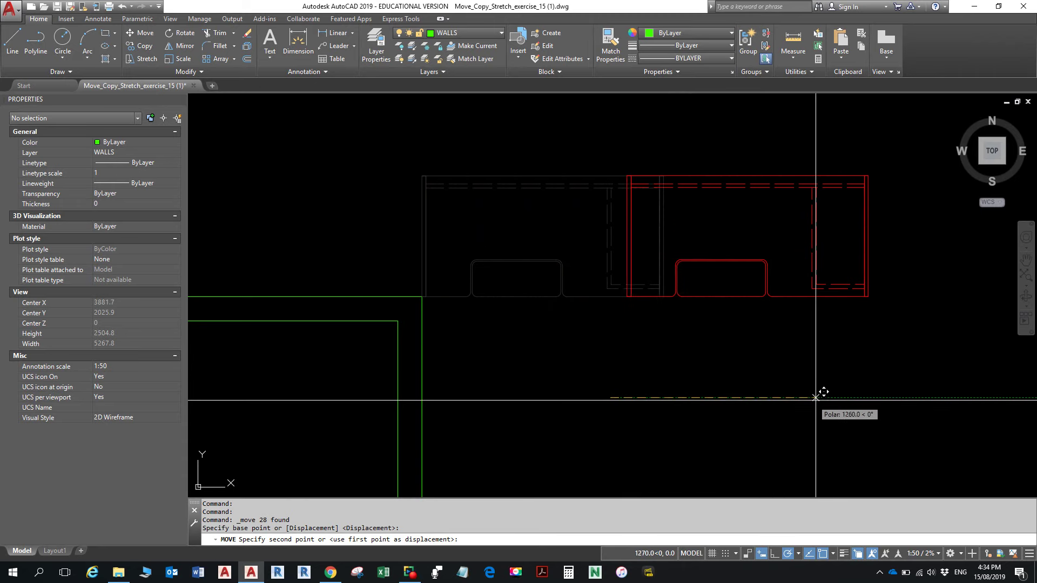
pyautogui.moveTo(887, 394); pyautogui.dragTo(664, 424, button='middle')
pyautogui.scroll(-4, 642, 410)
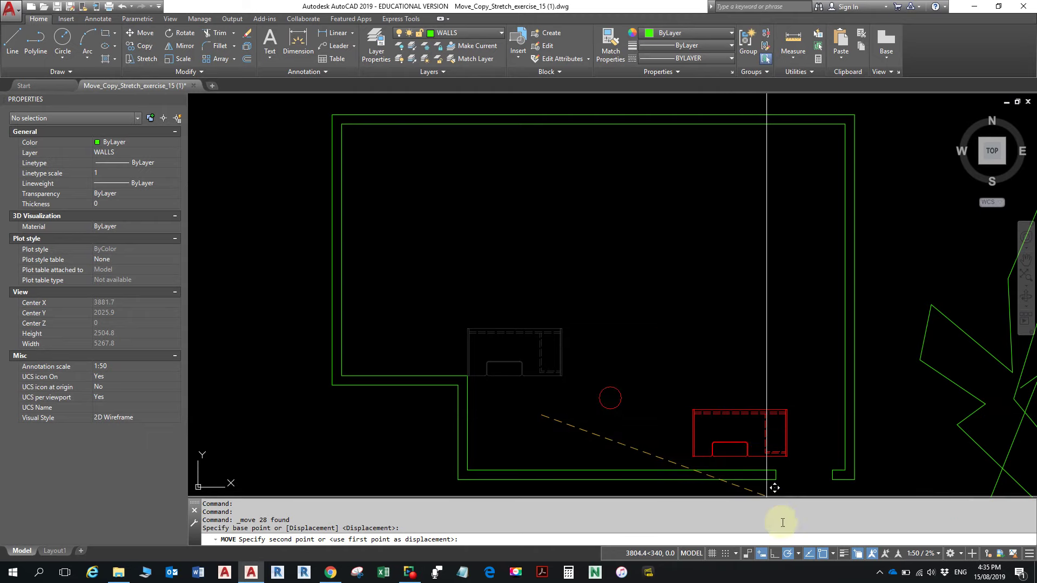
pyautogui.click(788, 555)
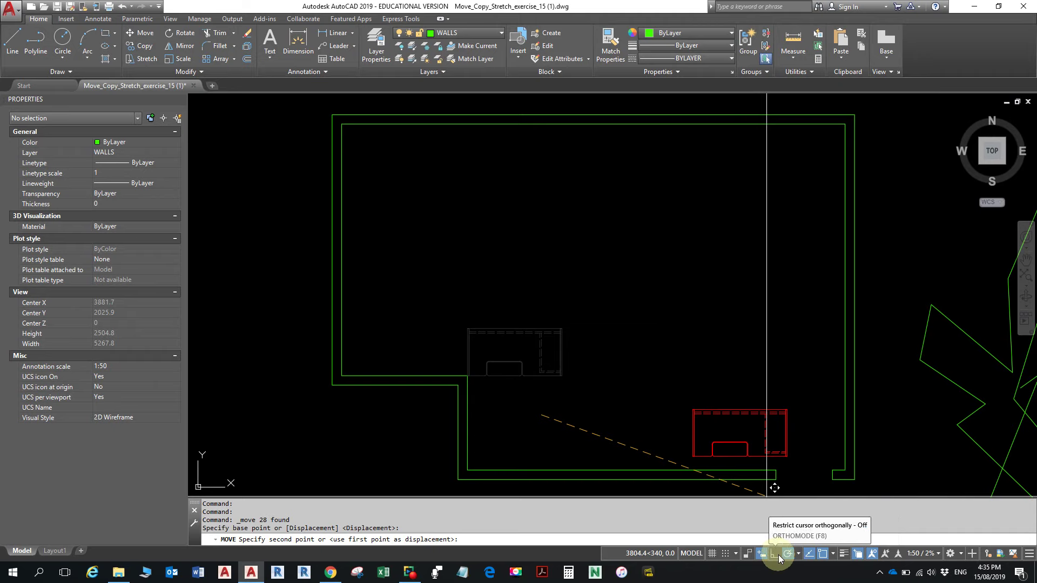
pyautogui.click(779, 555)
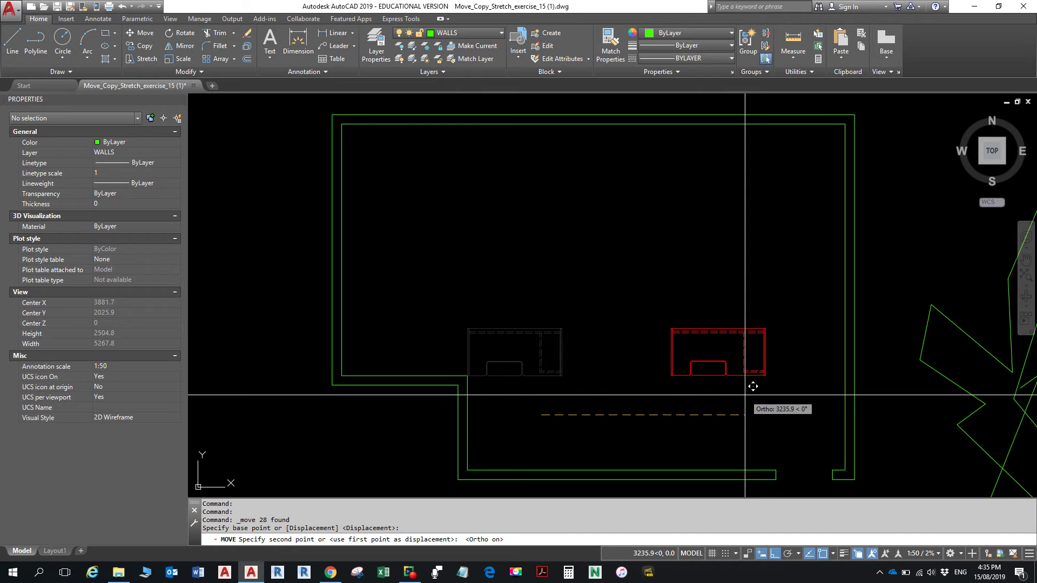
pyautogui.write('3000')
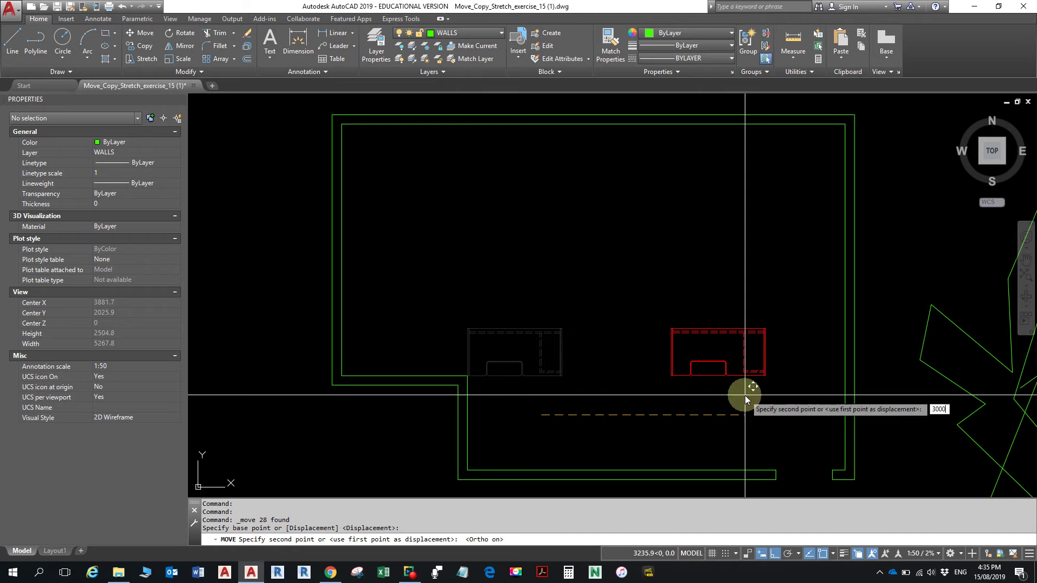
pyautogui.press('Return')
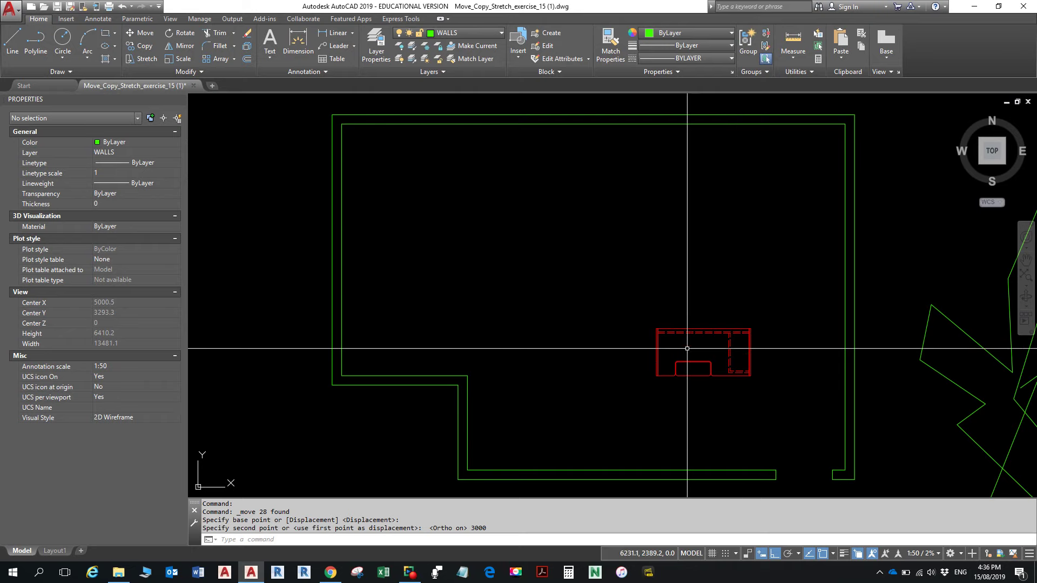
pyautogui.click(631, 306)
pyautogui.click(789, 395)
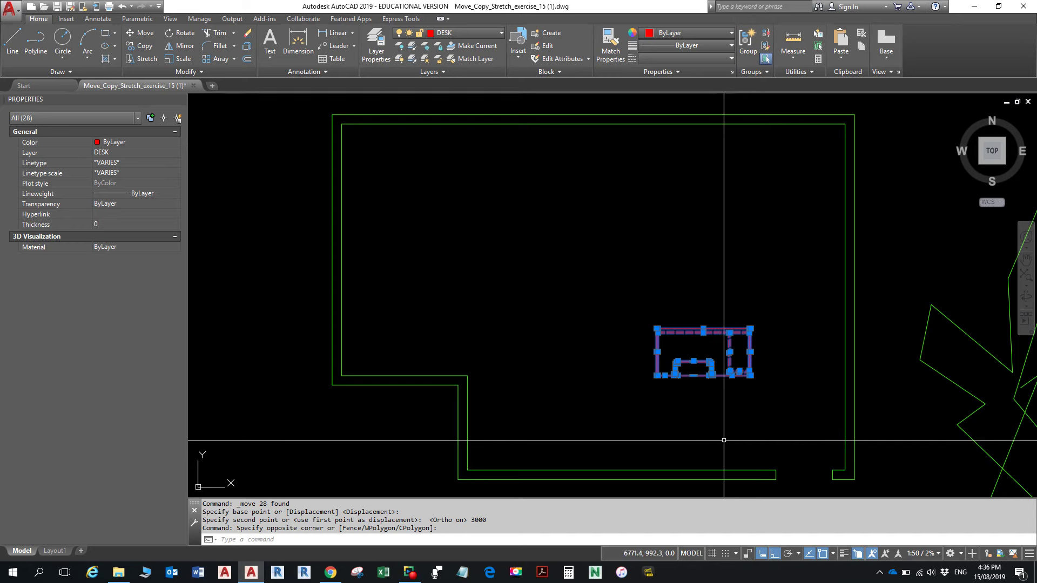
pyautogui.press('Escape')
pyautogui.press('Escape')
pyautogui.click(11, 56)
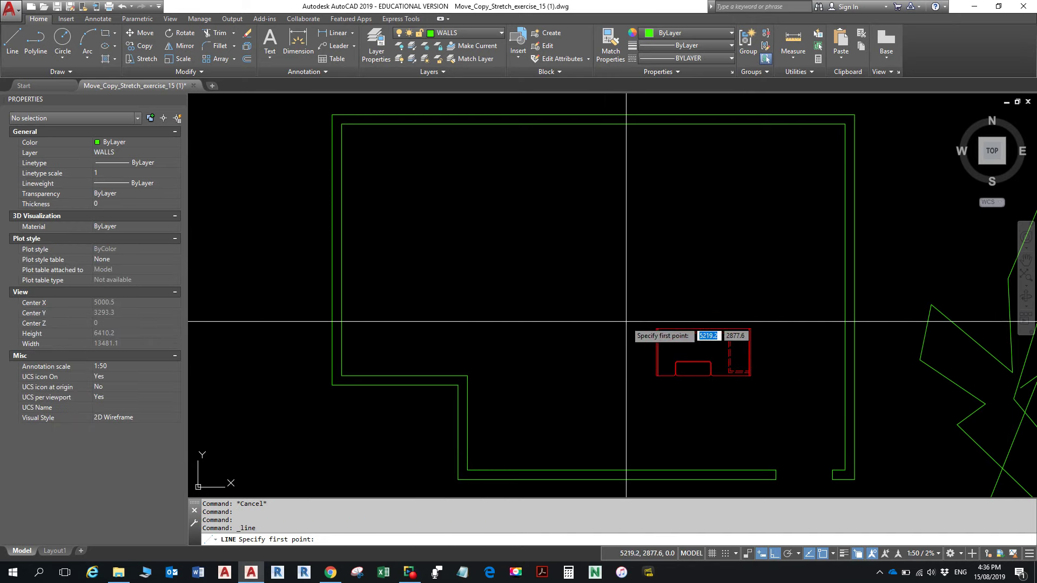
pyautogui.press('Escape')
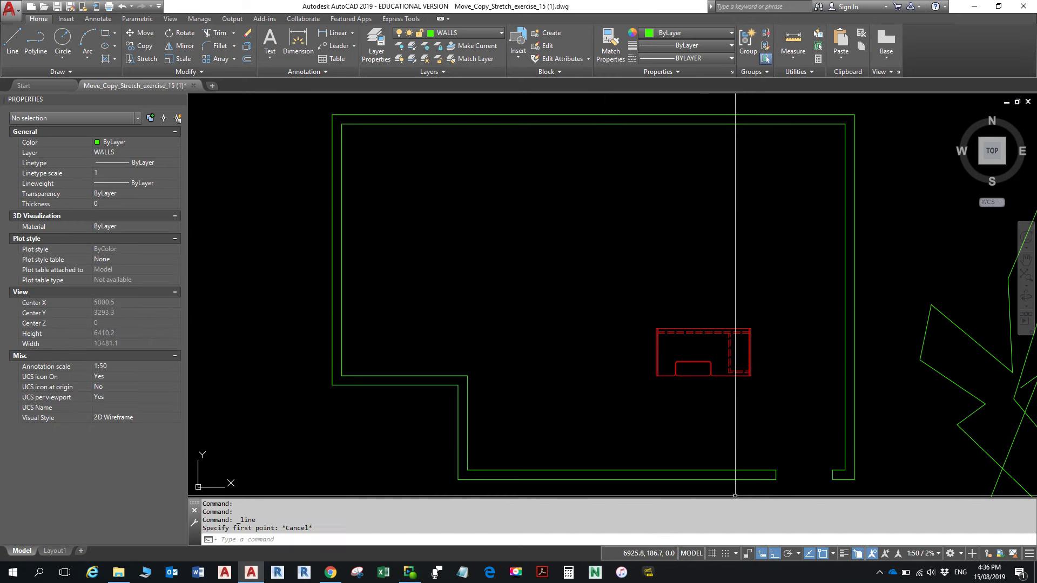
# Turn on polar tracking in place of Ortho mode and set its angle increments to 45, 90, 135, 180
pyautogui.click(798, 553)
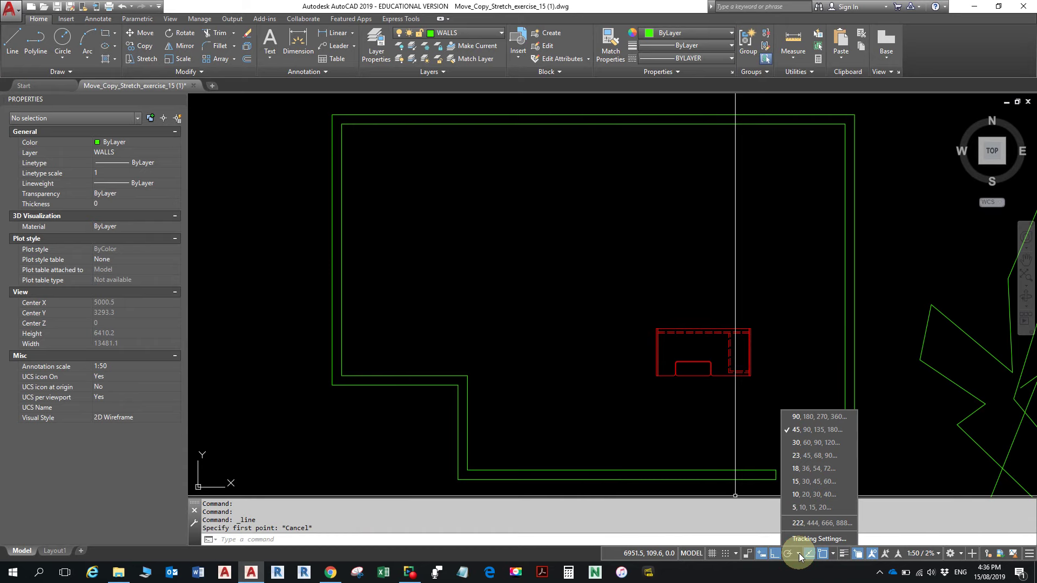
pyautogui.click(805, 428)
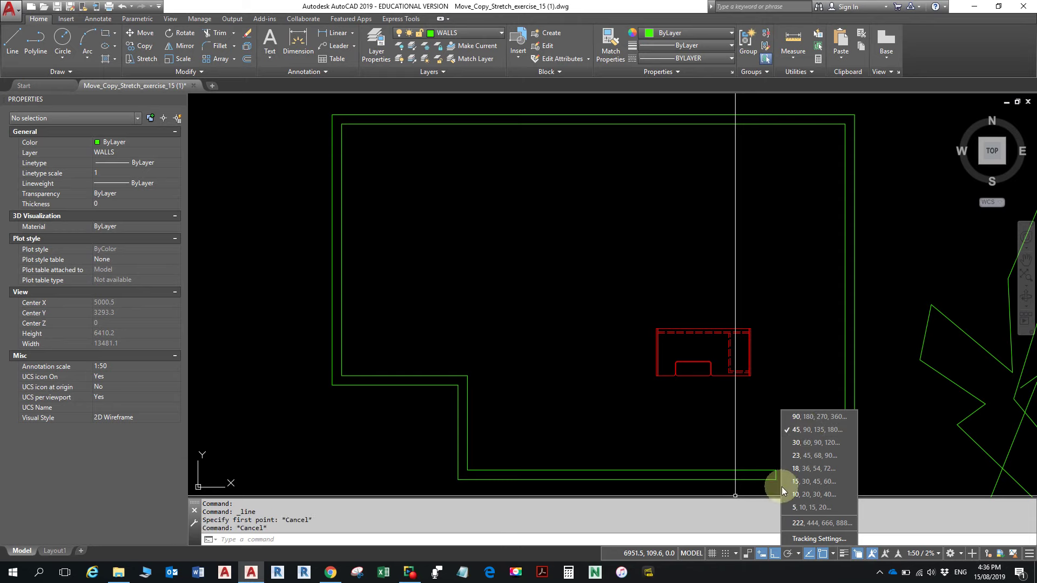
pyautogui.click(786, 552)
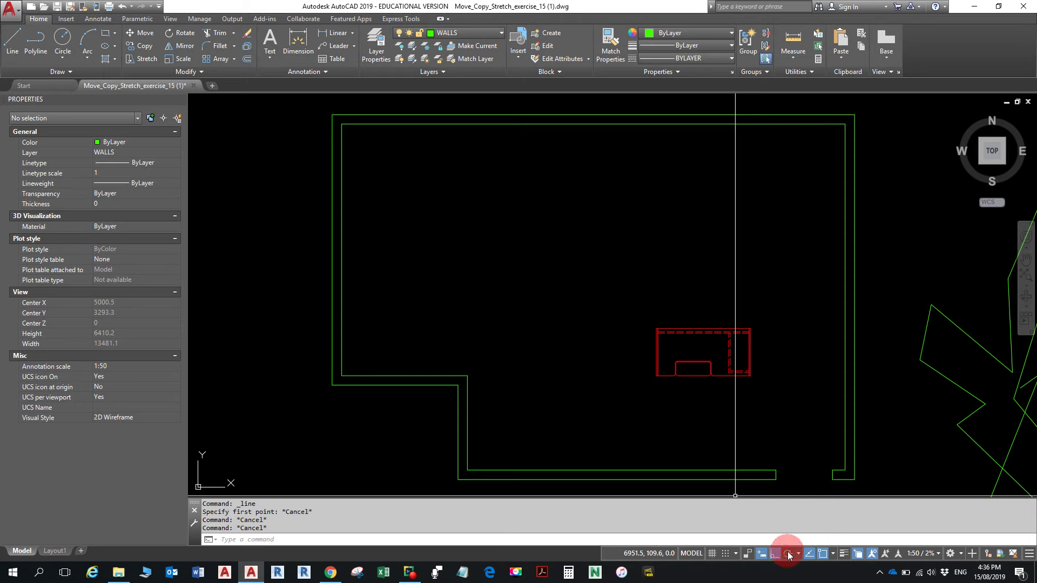
pyautogui.click(787, 553)
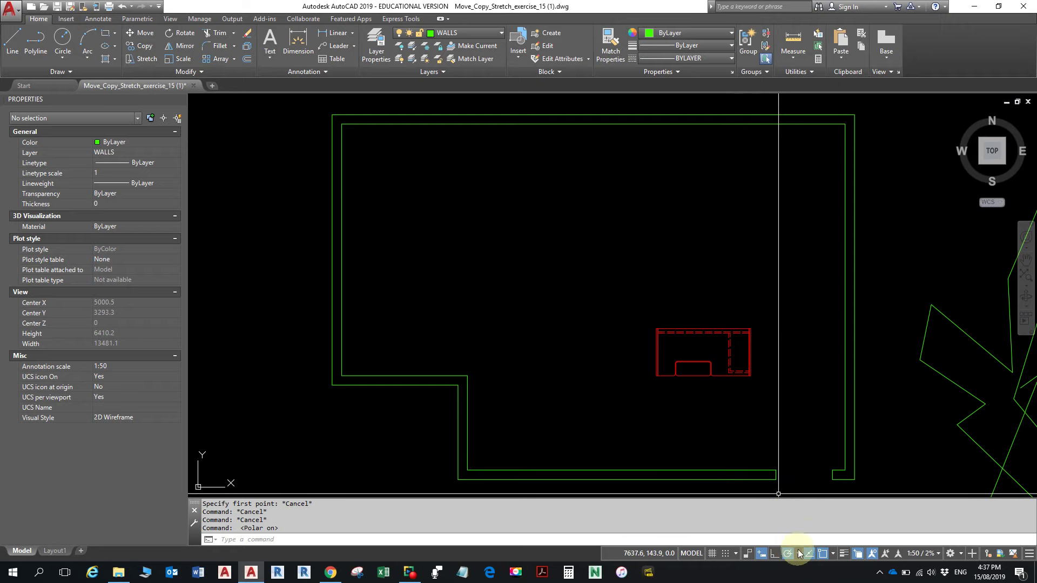
pyautogui.click(798, 554)
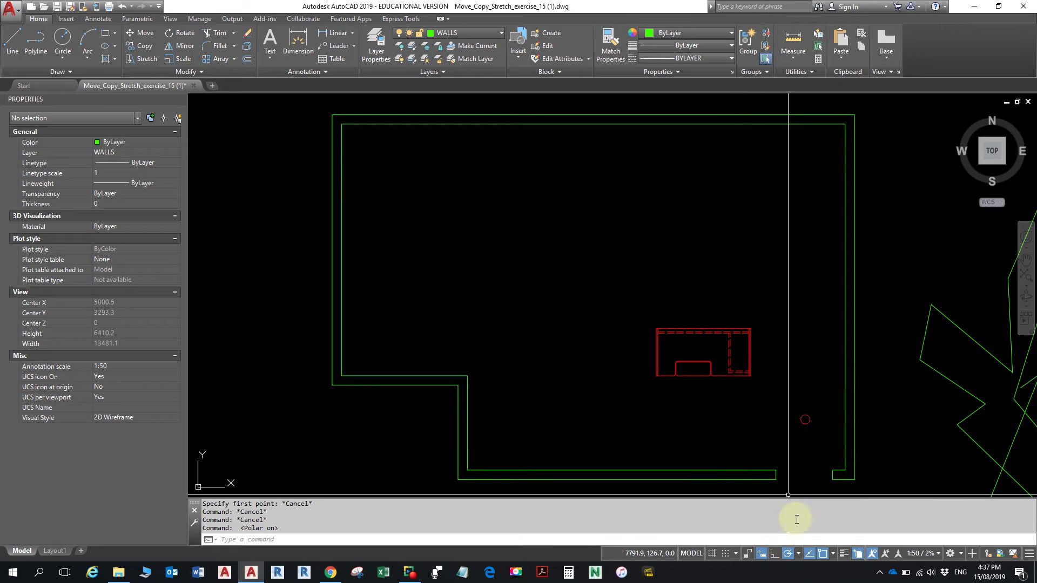
pyautogui.click(799, 553)
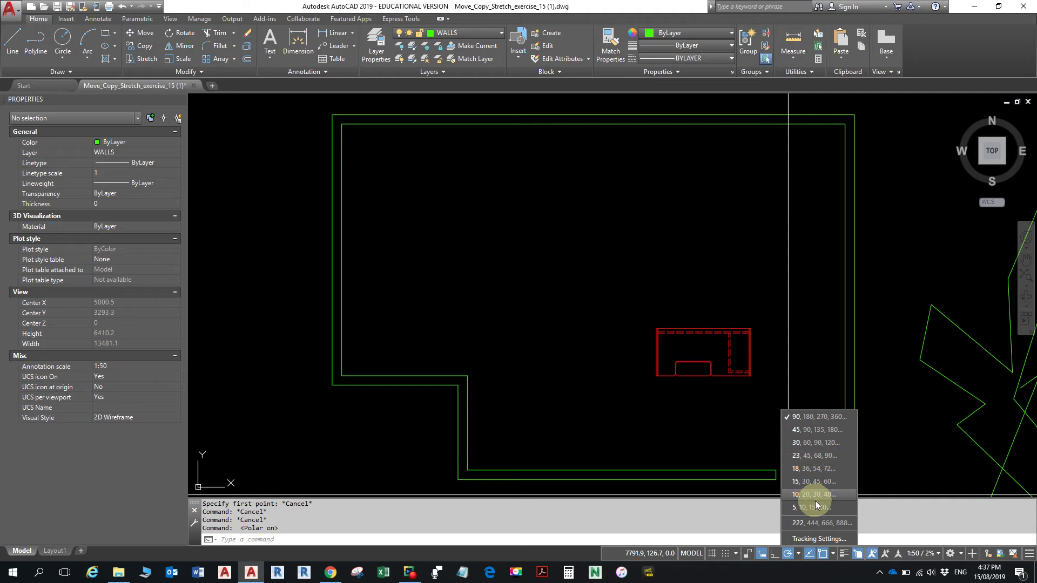
pyautogui.click(804, 429)
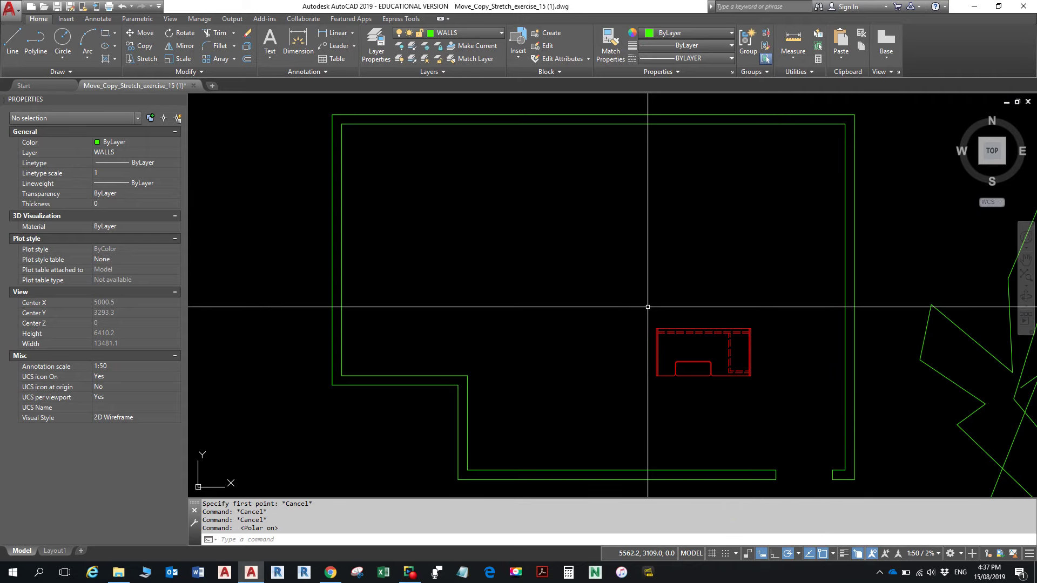
# Draw a line 2000 long at 135° from a free point inside the room, just left of the desk
pyautogui.click(17, 39)
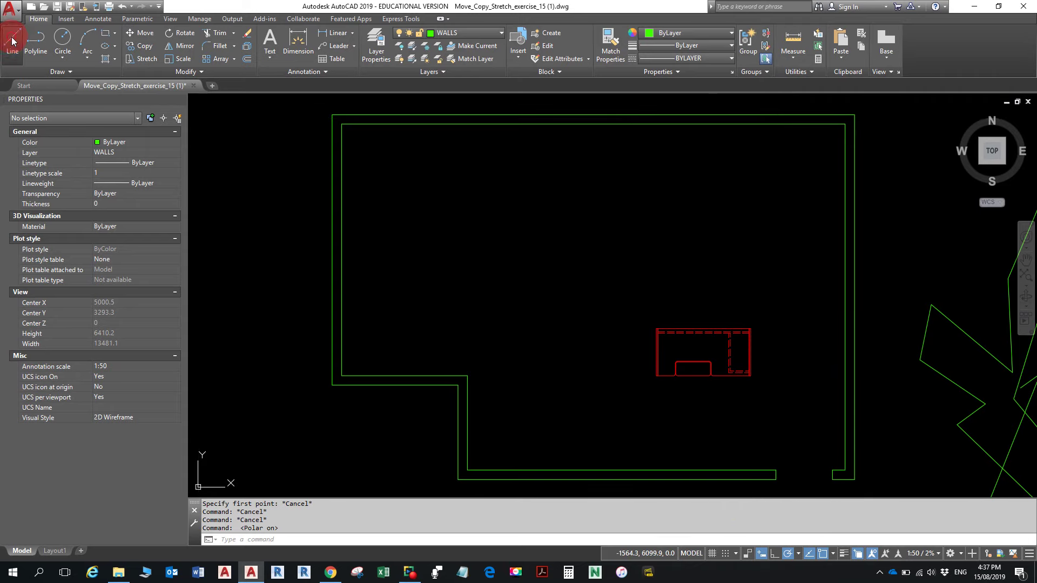
pyautogui.click(600, 345)
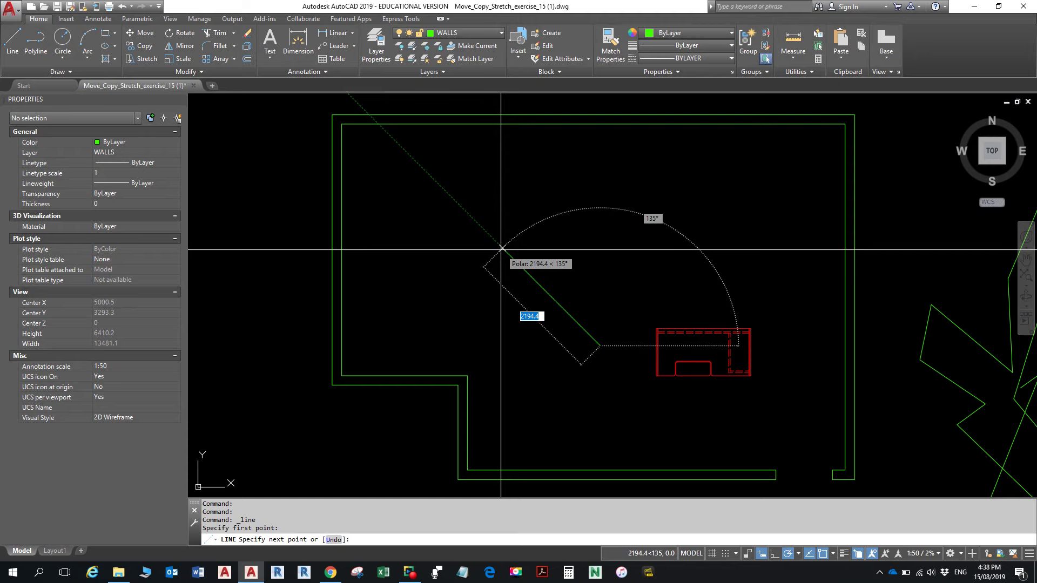
pyautogui.write('2000')
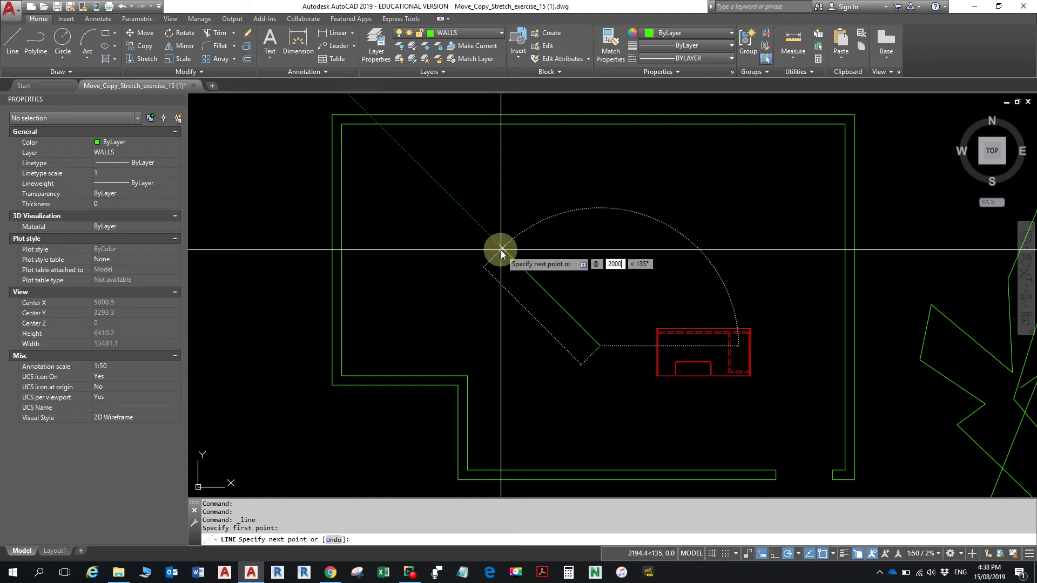
pyautogui.press('Tab')
pyautogui.press('Return')
pyautogui.press('Return')
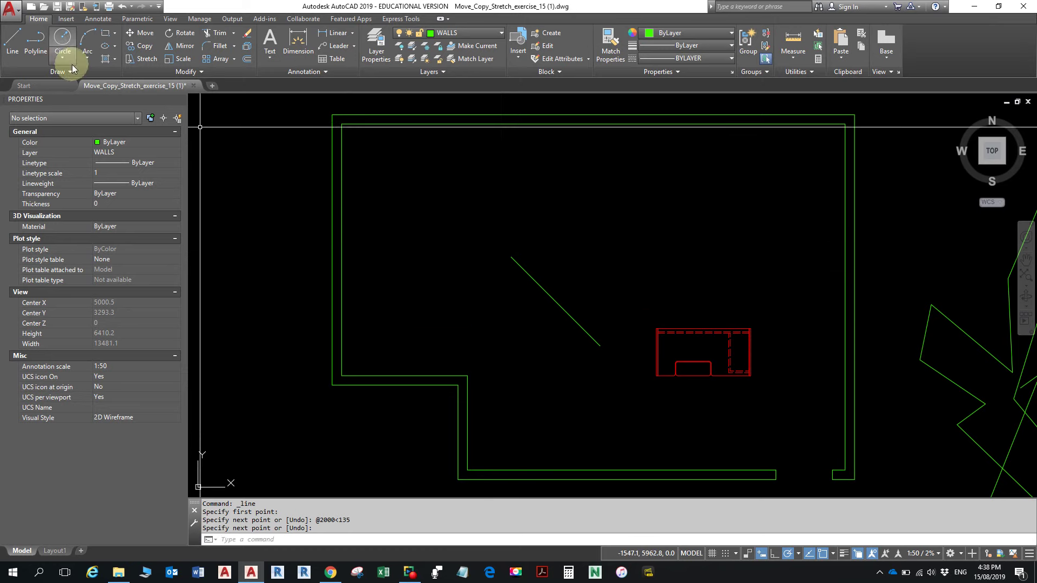
# Draw a second line 2000 long at 135°, parallel to the first diagonal line and slightly above its right side
pyautogui.click(18, 40)
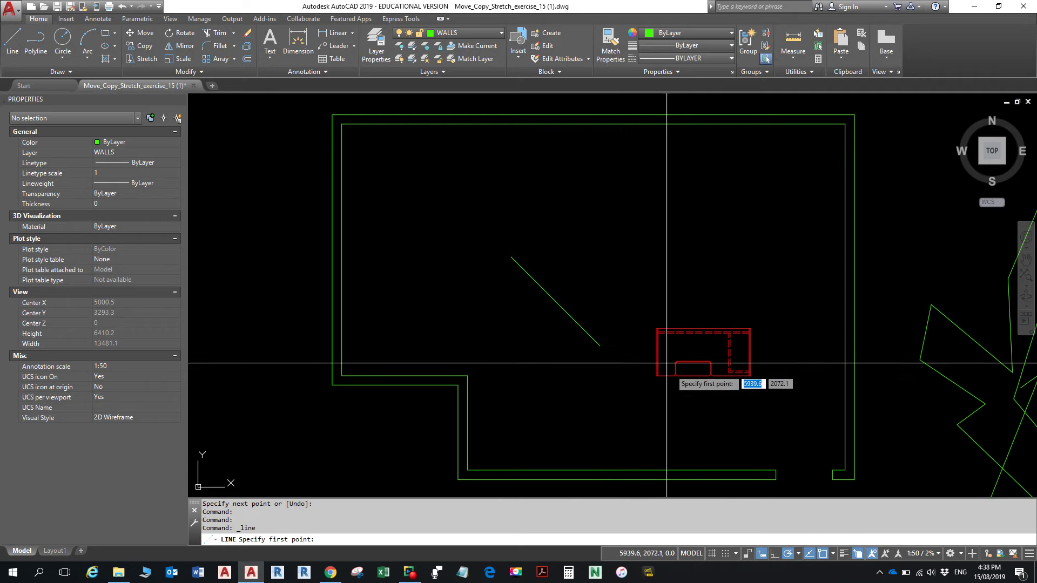
pyautogui.click(615, 334)
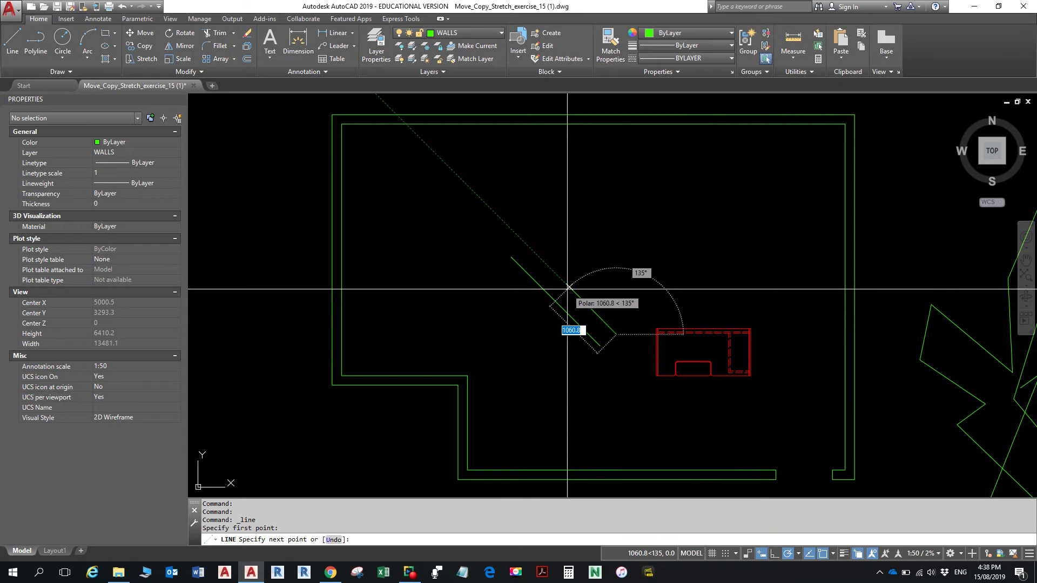
pyautogui.write('2000')
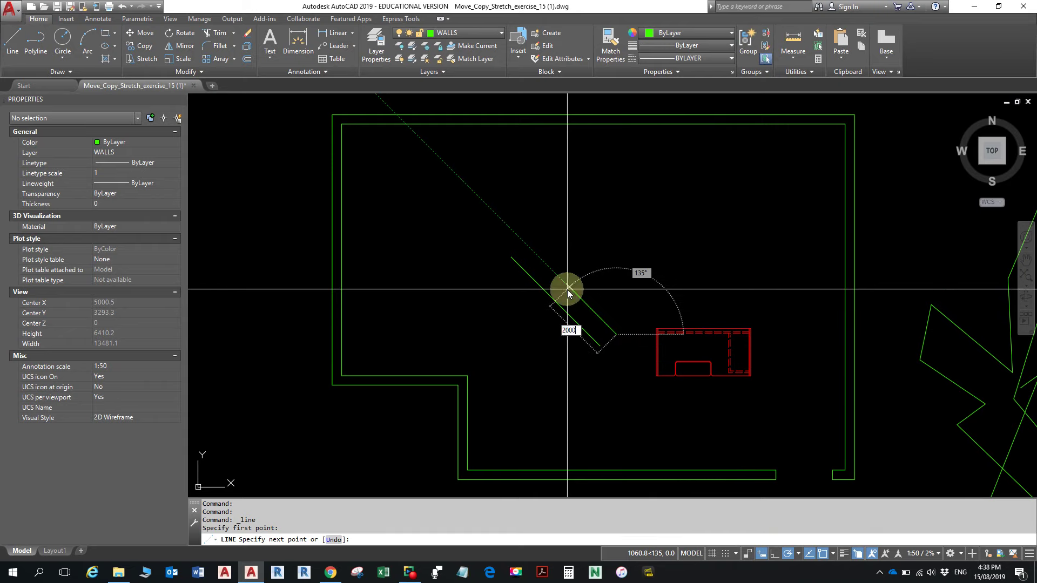
pyautogui.press('Return')
pyautogui.press('Return')
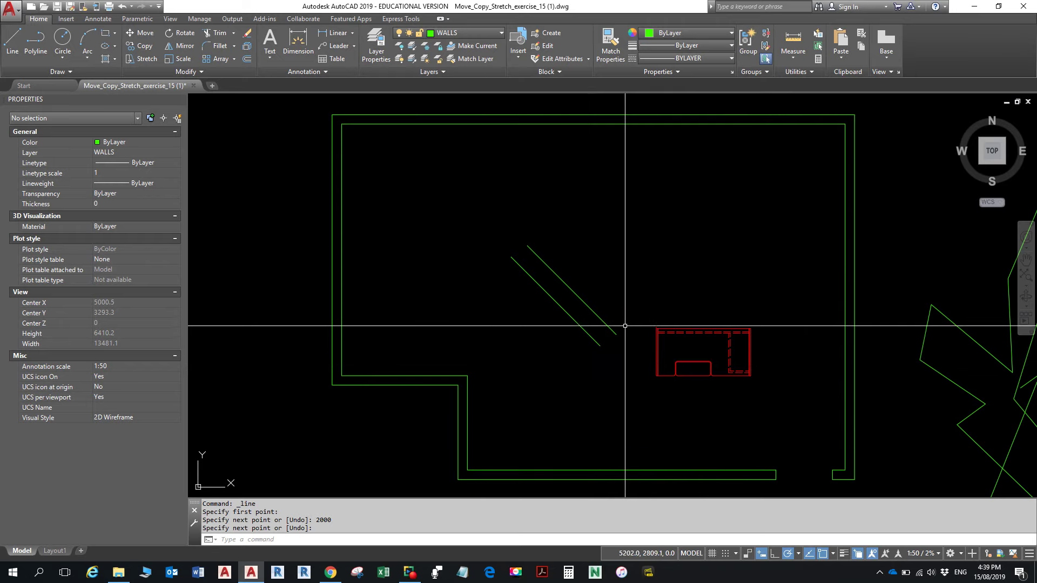
# Draw a horizontal line about 3096 long to the right from the lower end of the upper diagonal line
pyautogui.write('L')
pyautogui.press('Return')
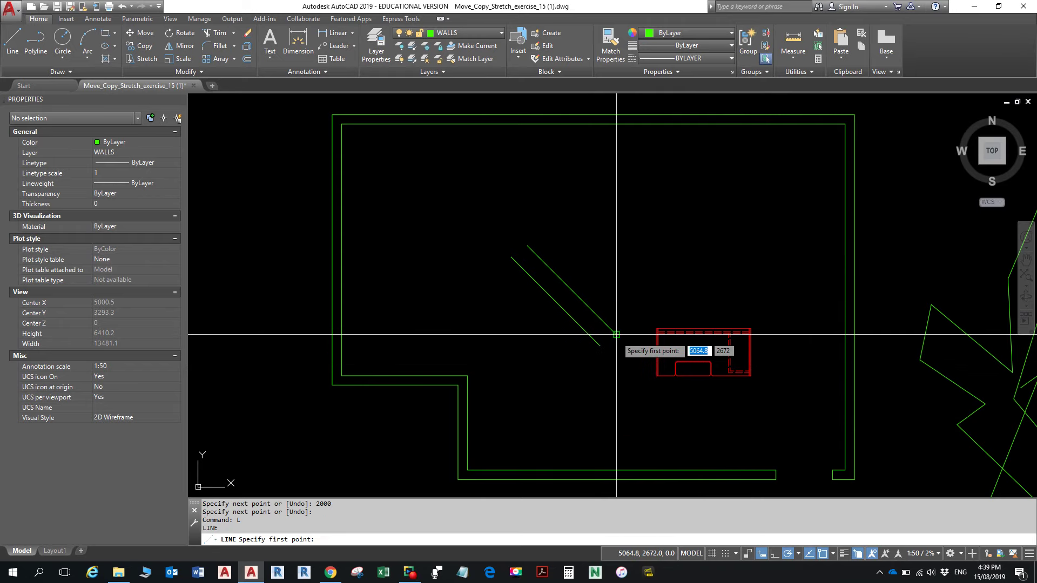
pyautogui.click(617, 336)
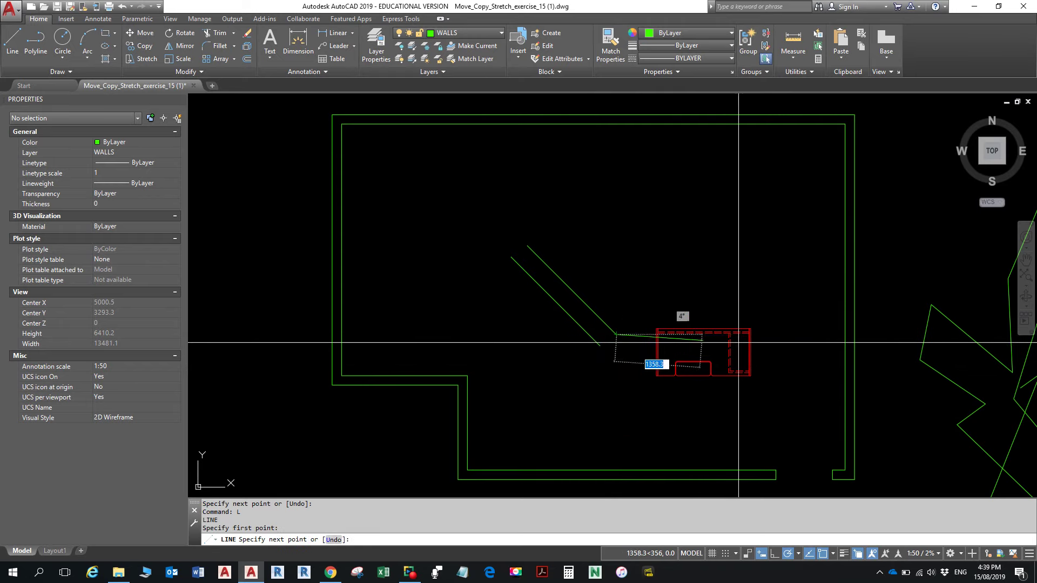
pyautogui.click(810, 336)
pyautogui.press('Escape')
pyautogui.press('Escape')
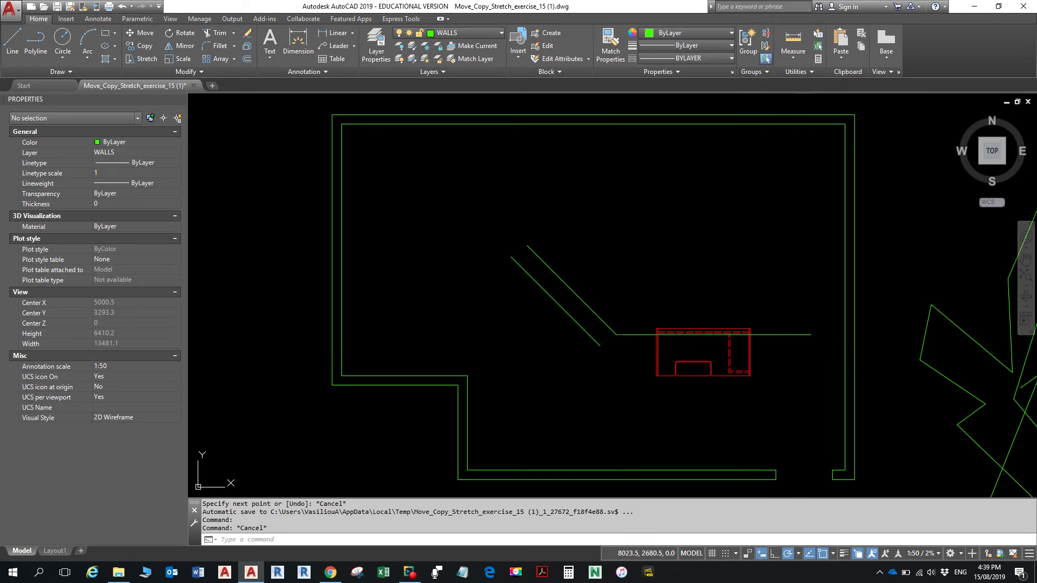
pyautogui.click(805, 335)
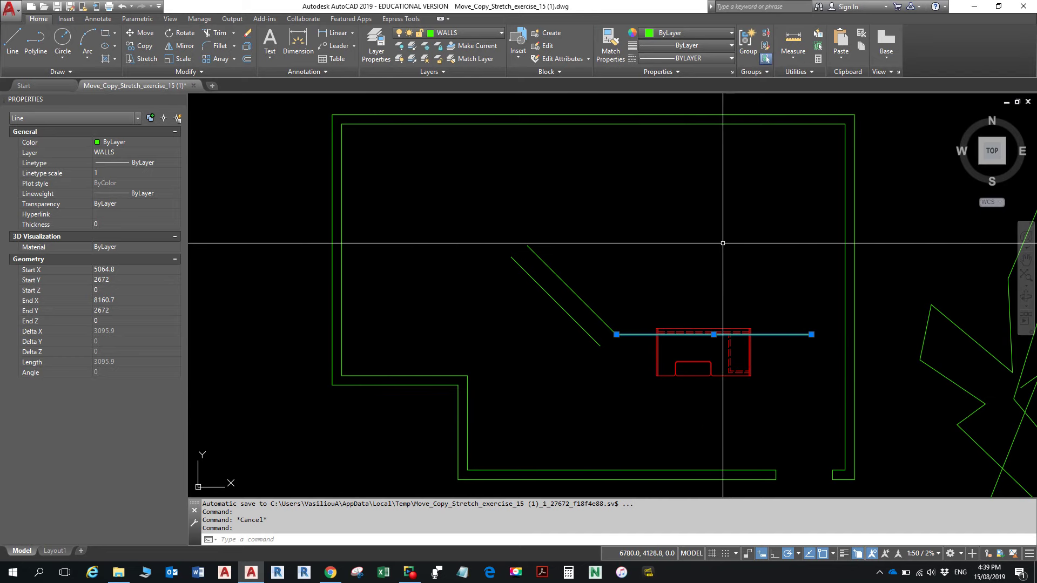
pyautogui.press('Escape')
pyautogui.press('Escape')
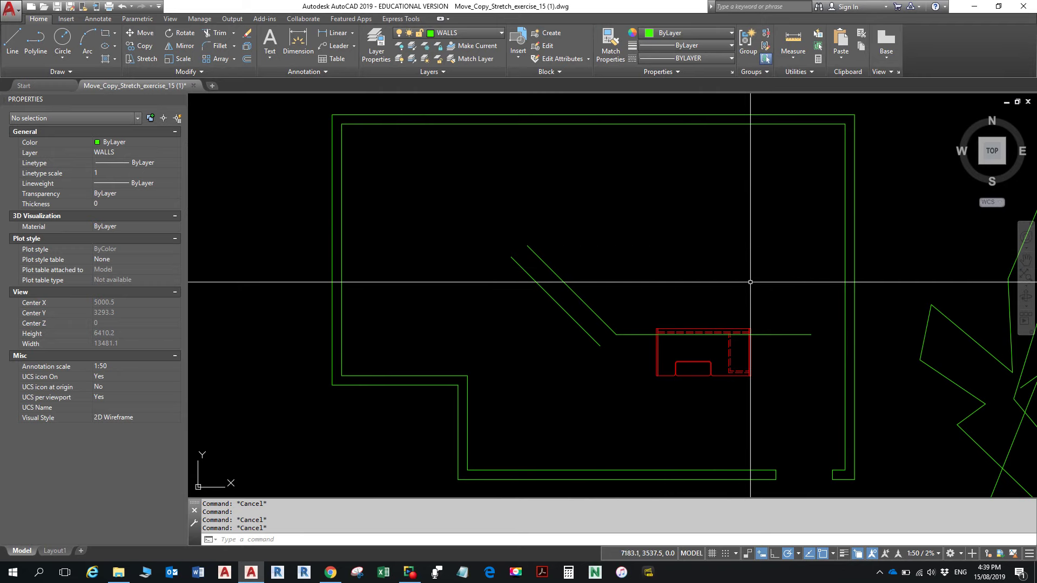
# Move the whole desk 2500 at 135° using polar tracking, with a free base point just above it
pyautogui.click(641, 296)
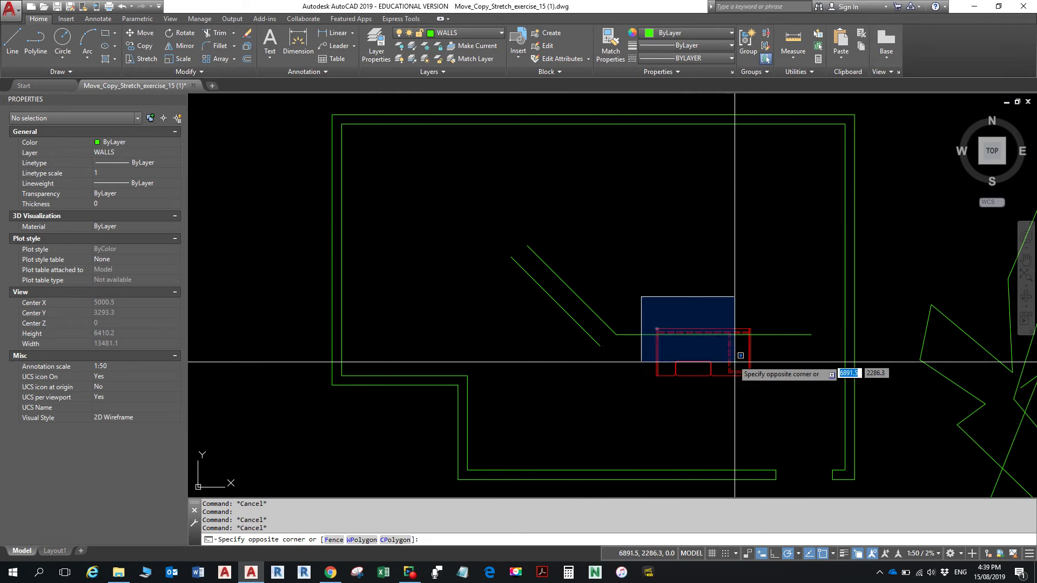
pyautogui.click(762, 399)
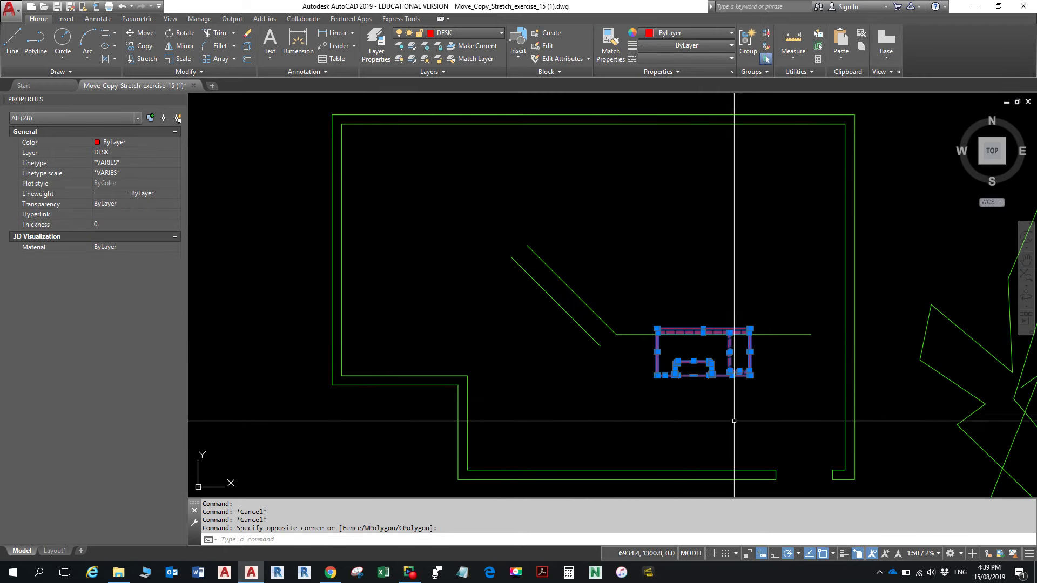
pyautogui.click(143, 34)
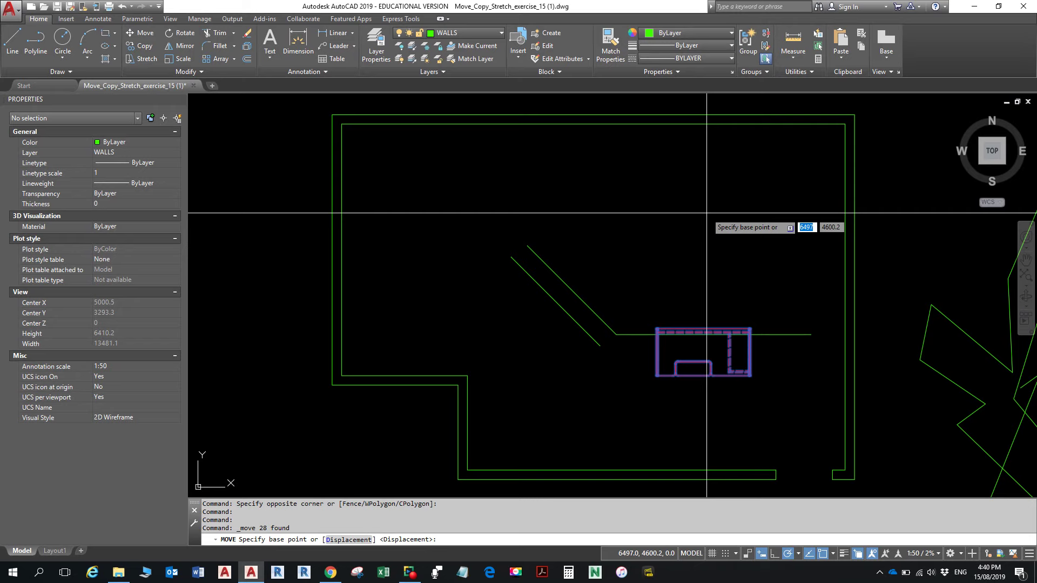
pyautogui.click(698, 296)
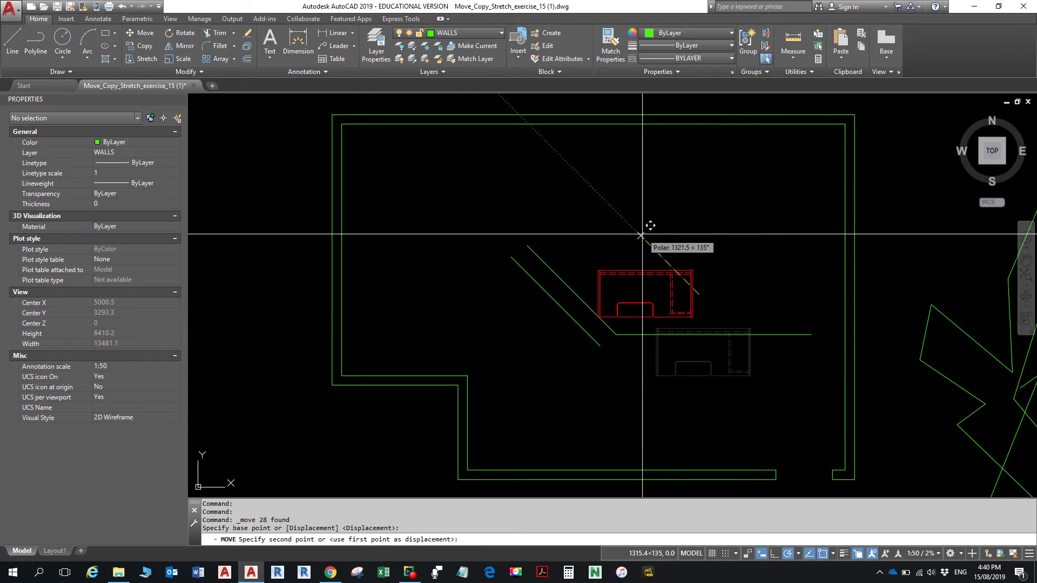
pyautogui.write('2500')
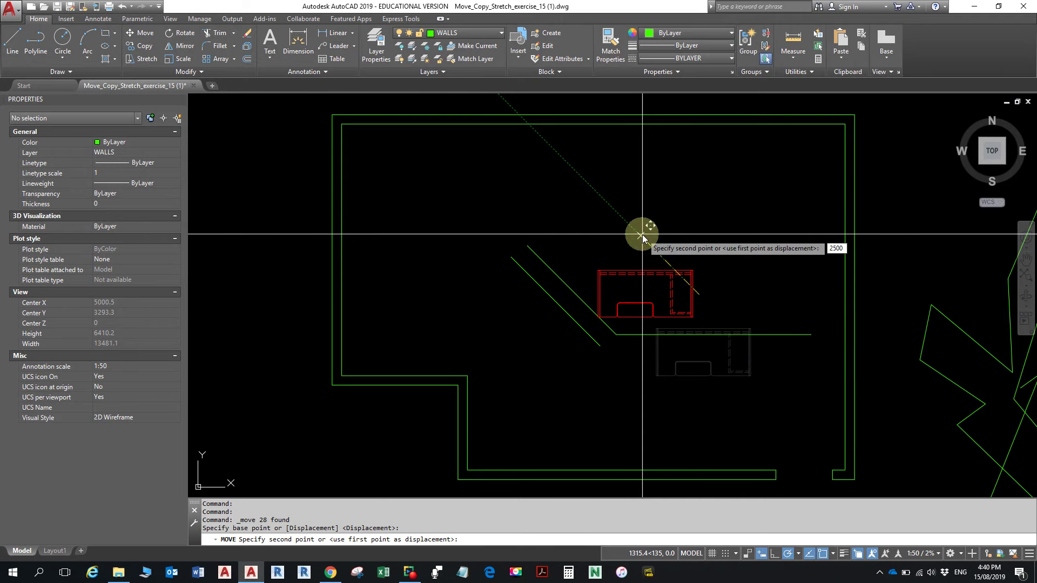
pyautogui.press('Return')
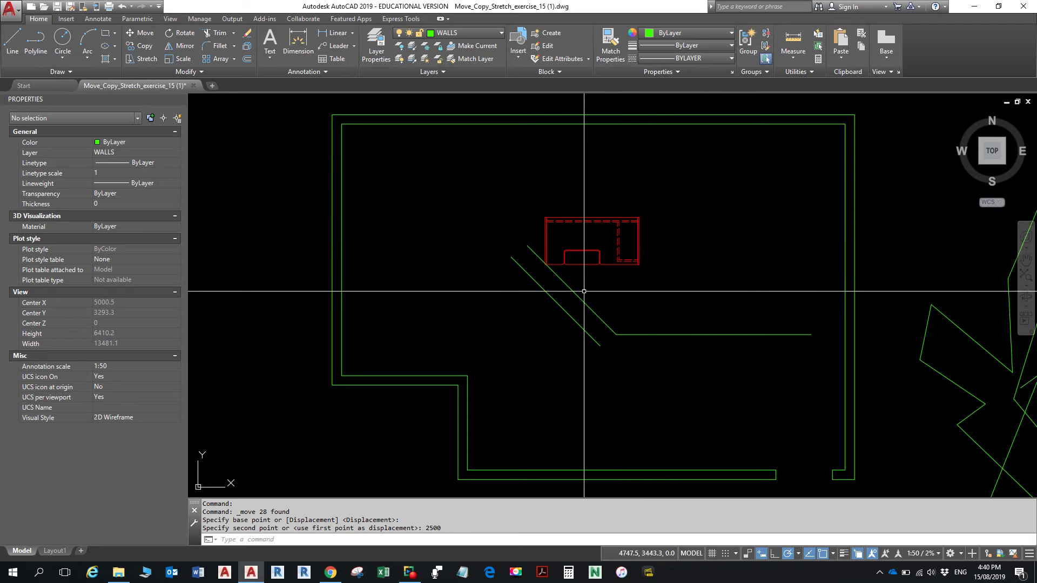
pyautogui.scroll(4, 558, 275)
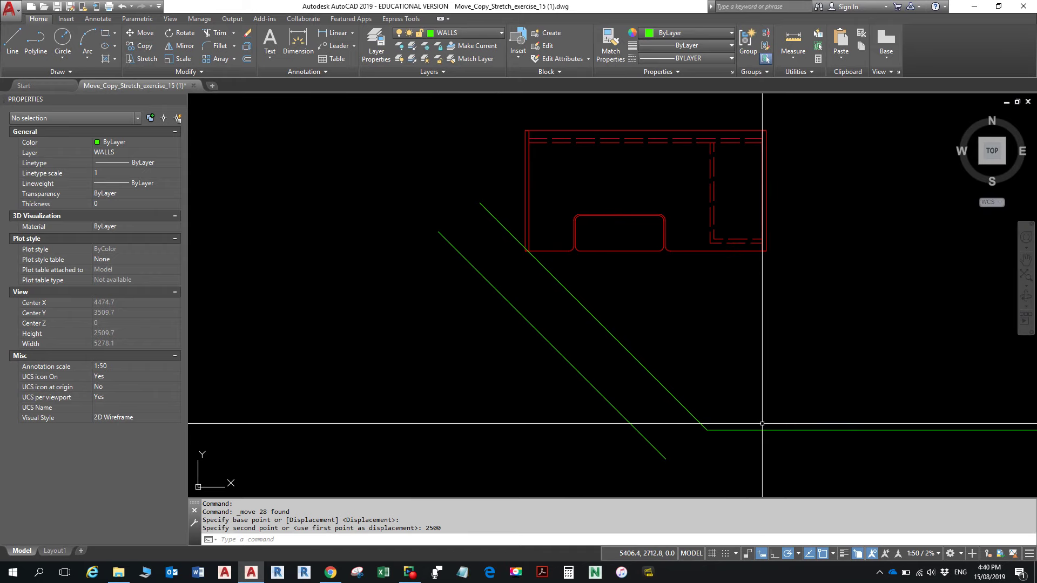
pyautogui.scroll(-2, 761, 394)
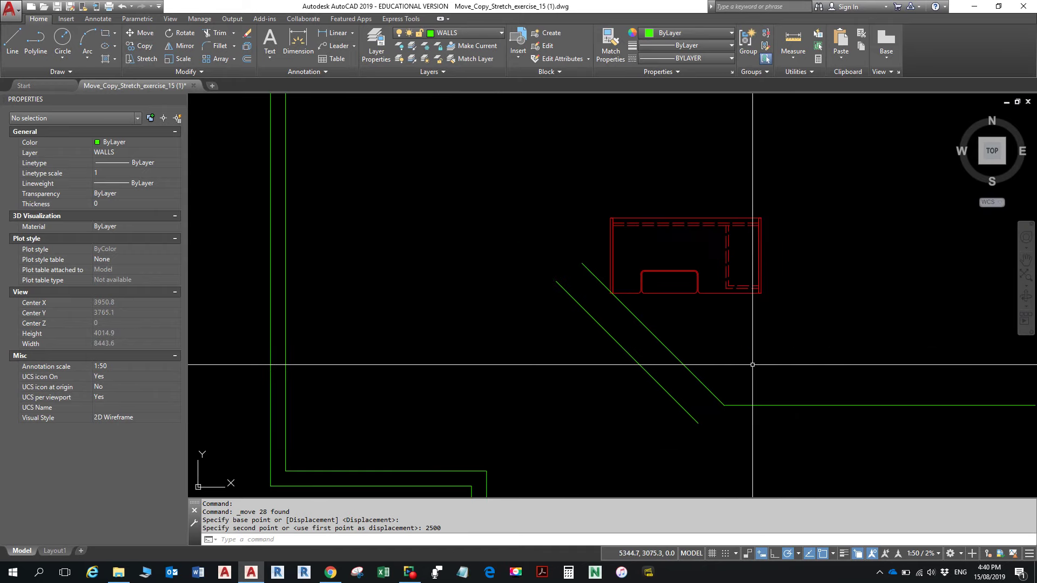
pyautogui.scroll(-2, 763, 394)
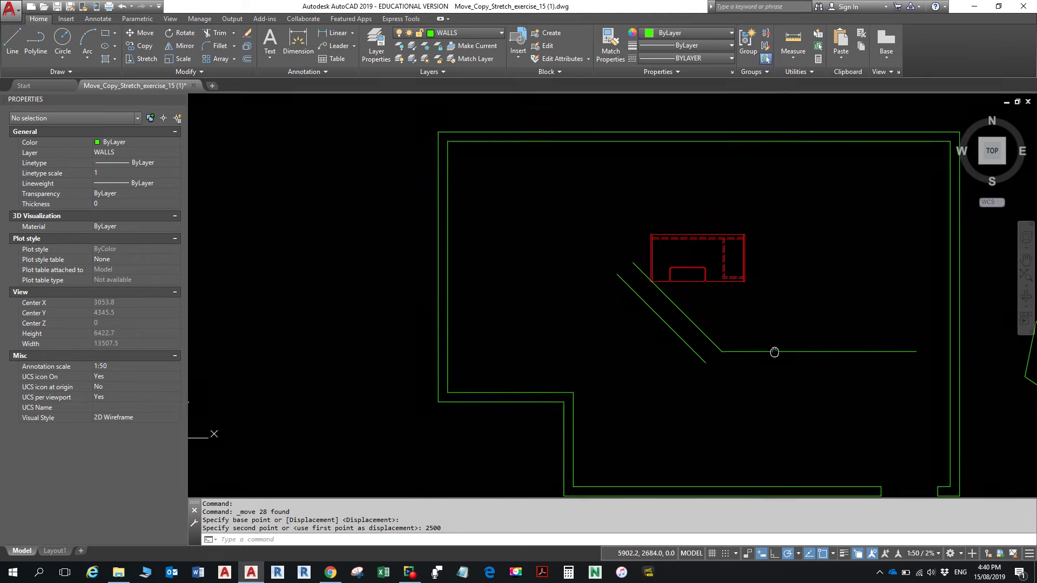
# Review the available polar tracking angle increments
pyautogui.click(798, 556)
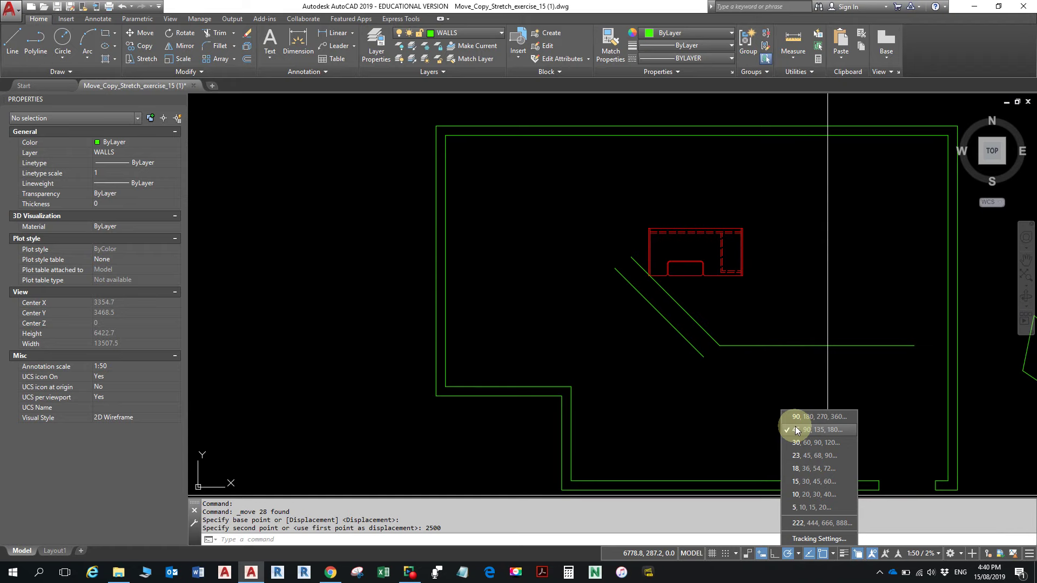
pyautogui.press('alt')
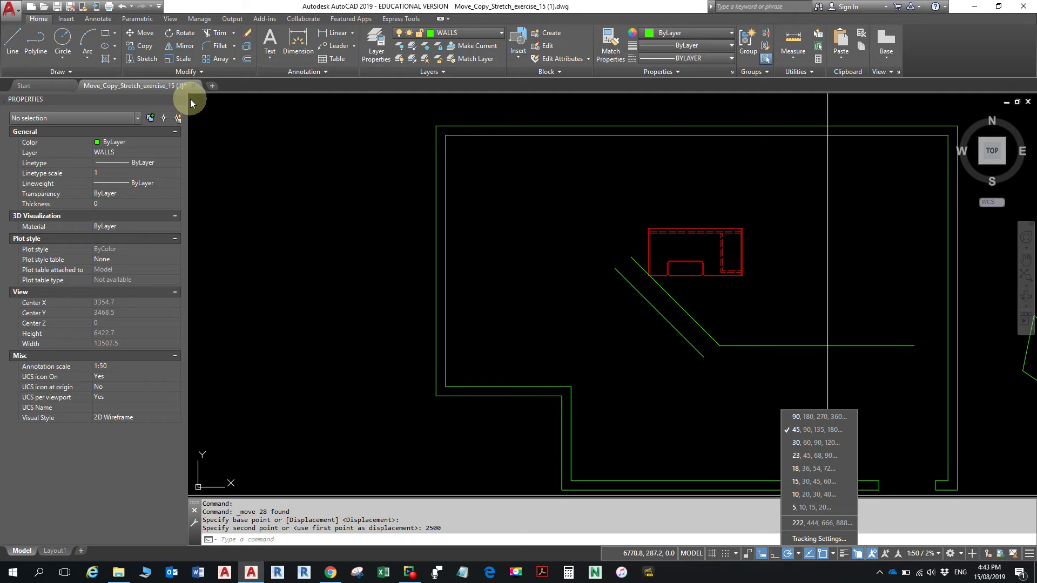
pyautogui.click(614, 211)
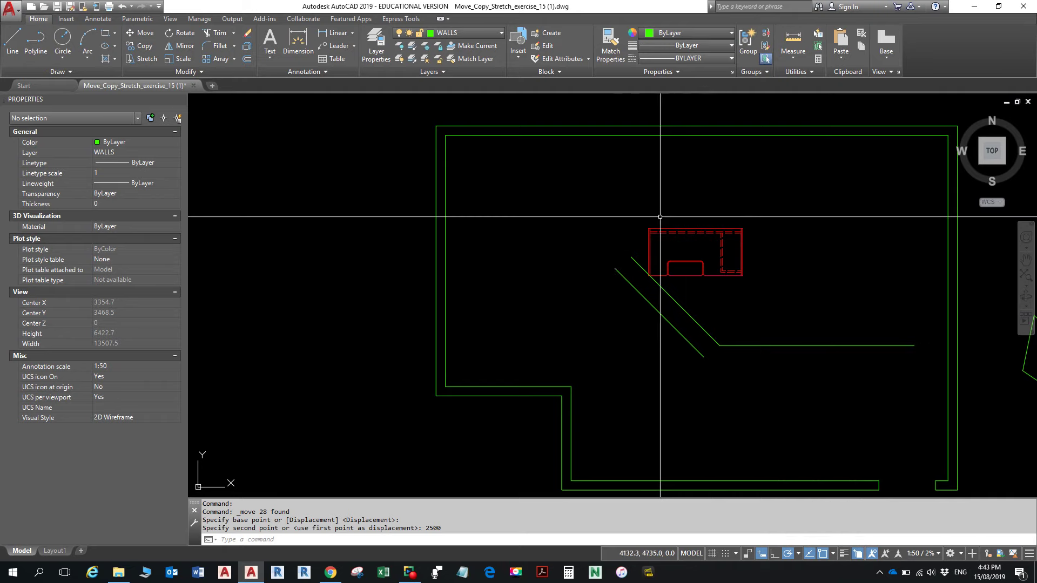
pyautogui.click(631, 216)
pyautogui.click(771, 295)
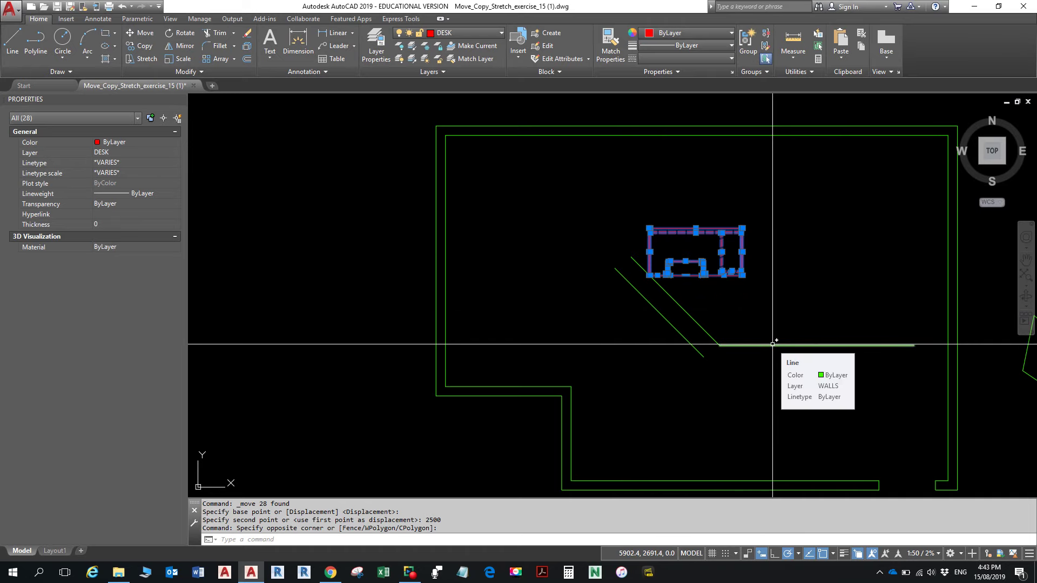
pyautogui.press('Escape')
pyautogui.press('Escape')
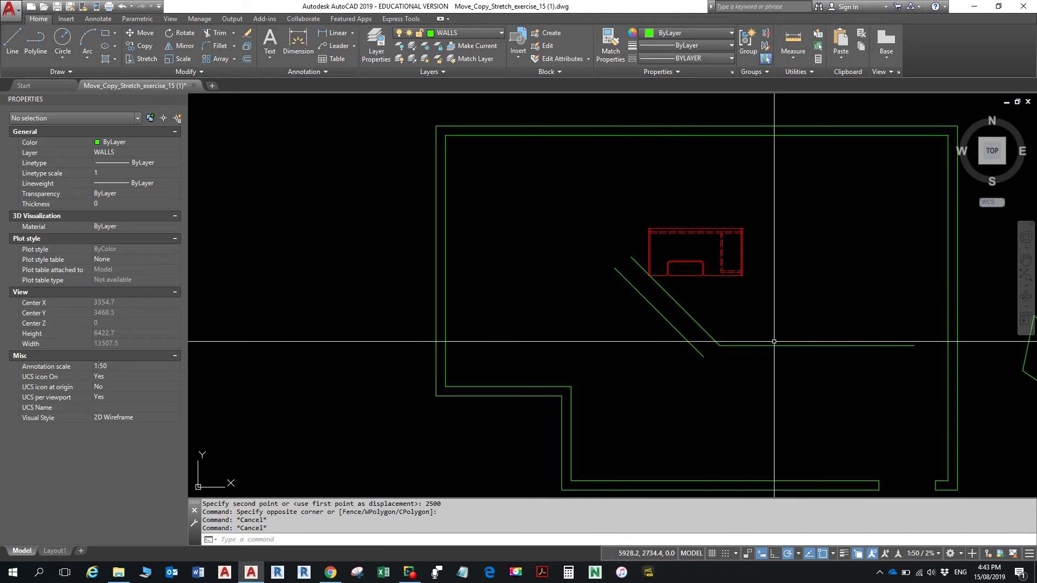
# Copy the whole desk from its lower-left corner to the inner corner where the room's wall steps down
pyautogui.click(635, 214)
pyautogui.click(765, 295)
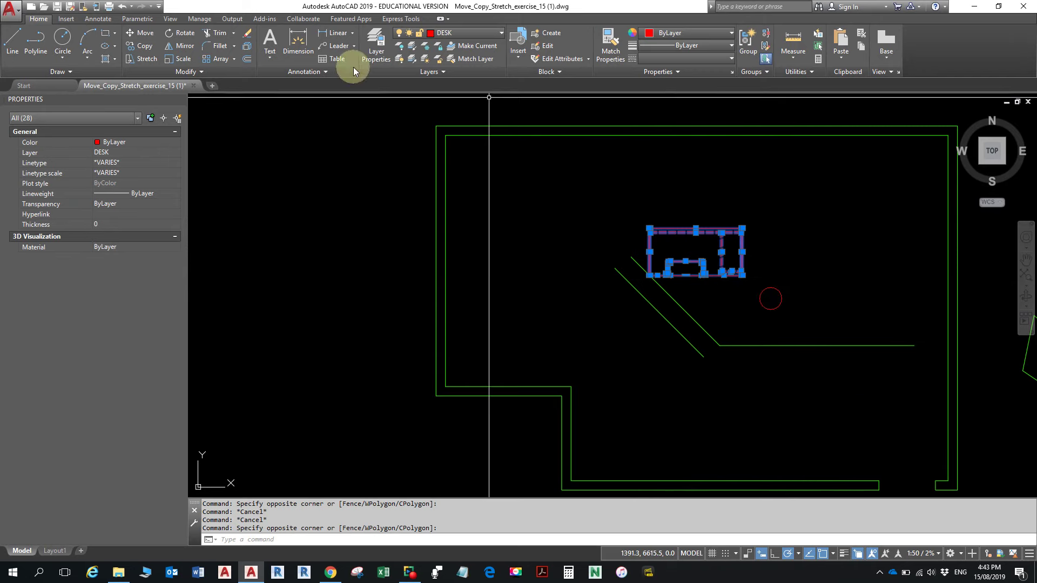
pyautogui.click(141, 45)
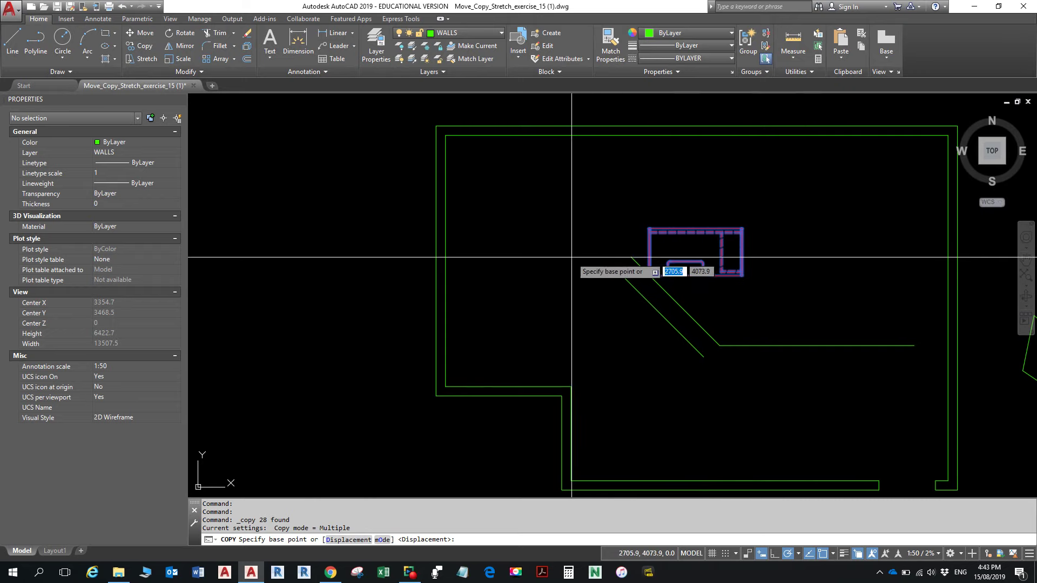
pyautogui.scroll(6, 621, 300)
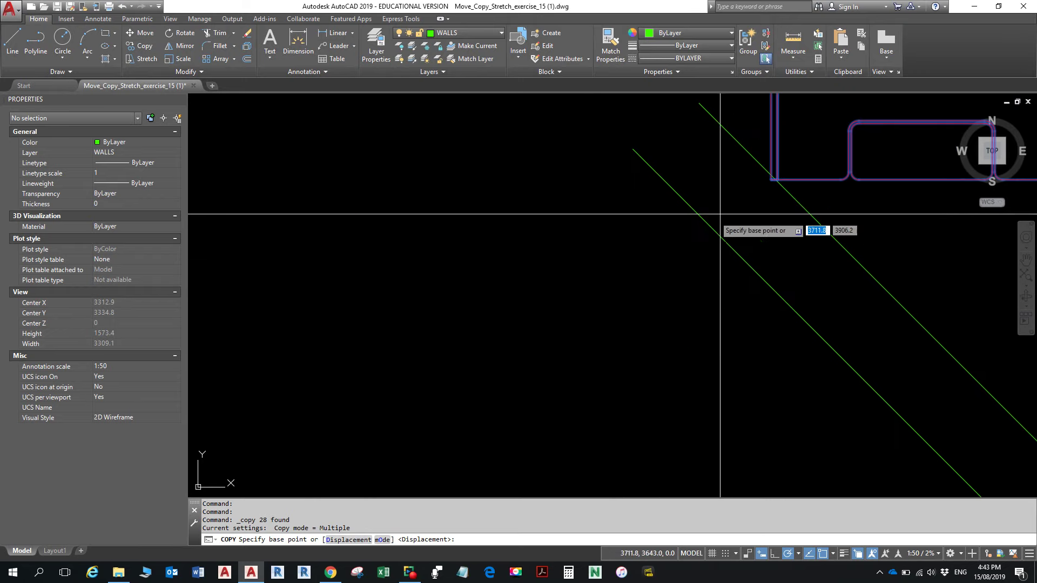
pyautogui.click(804, 142)
pyautogui.scroll(-1, 752, 227)
pyautogui.scroll(-4, 686, 284)
pyautogui.moveTo(655, 297); pyautogui.dragTo(689, 167, button='middle')
pyautogui.scroll(1, 685, 219)
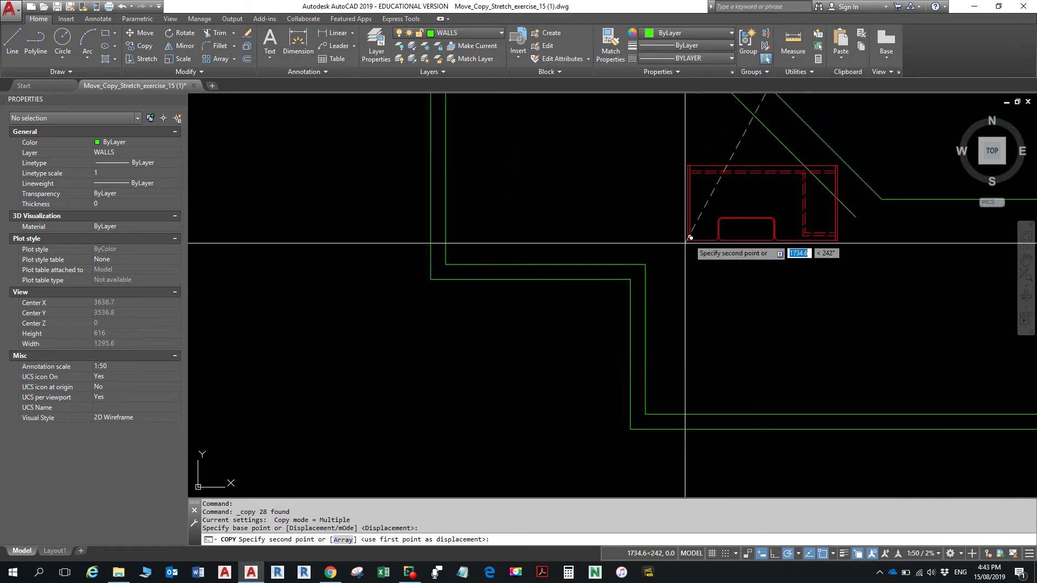
pyautogui.click(645, 264)
# Place another desk copy at a free point in the room's upper-left area
pyautogui.scroll(-4, 767, 270)
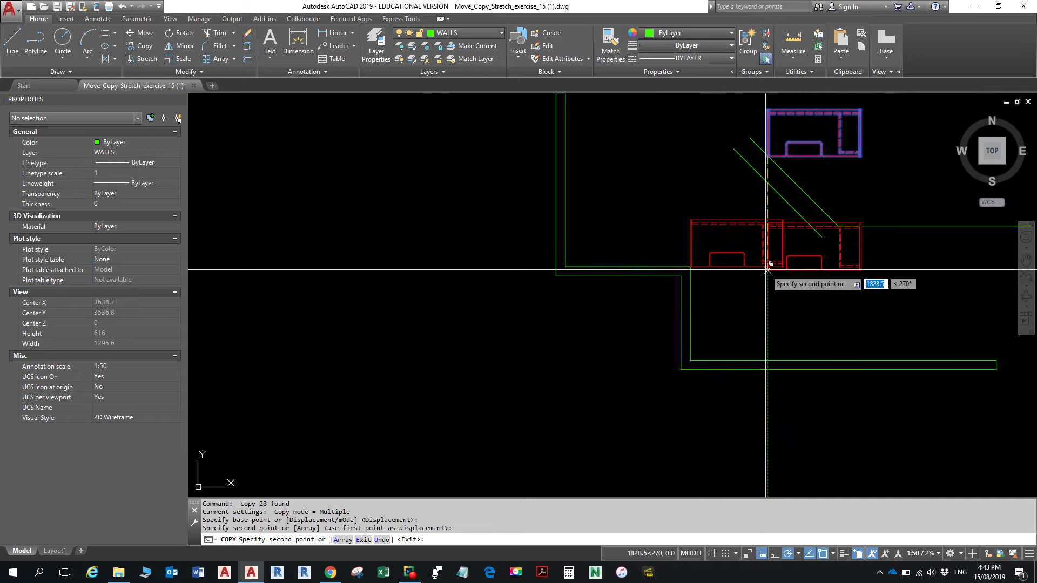
pyautogui.scroll(6, 782, 222)
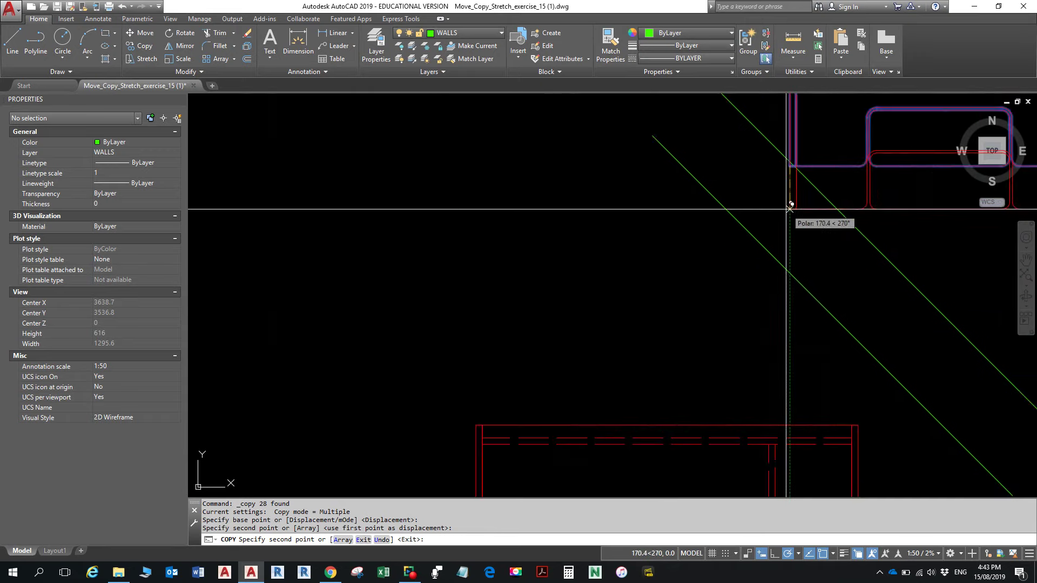
pyautogui.scroll(-5, 778, 213)
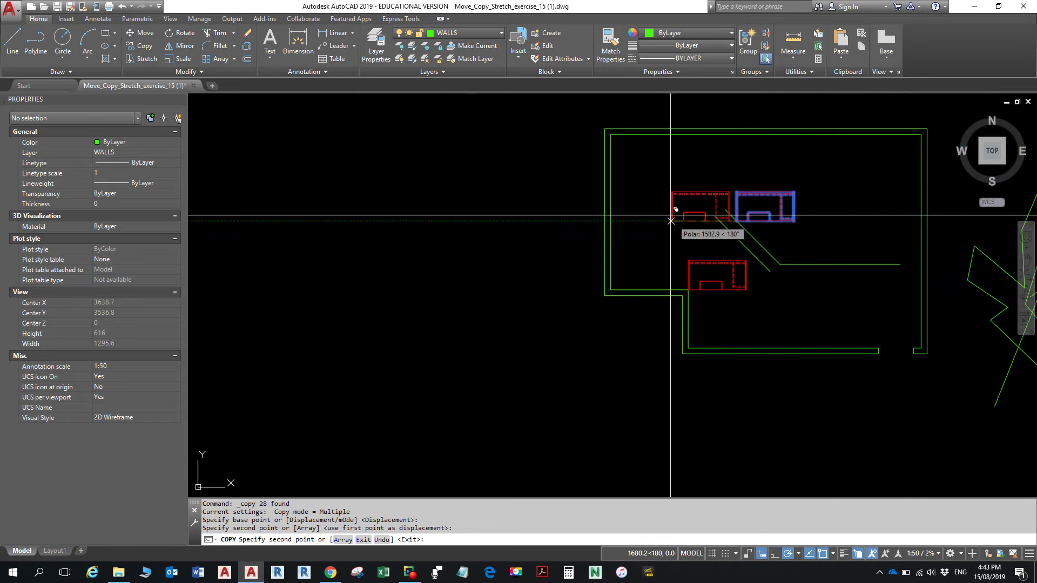
pyautogui.click(633, 184)
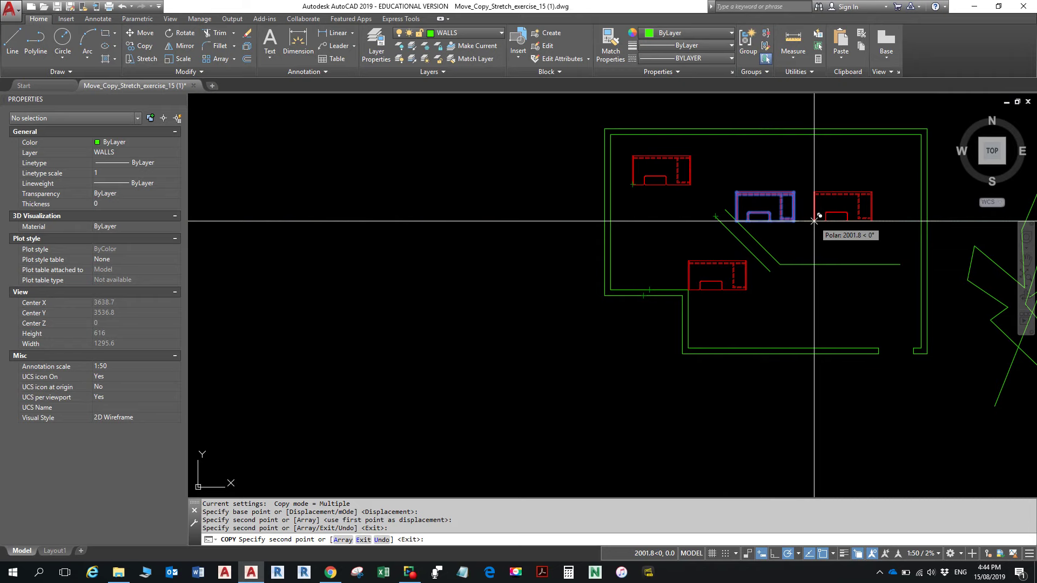
# Place a further desk copy exactly 1500 horizontally to the right of the original desk
pyautogui.write('1500')
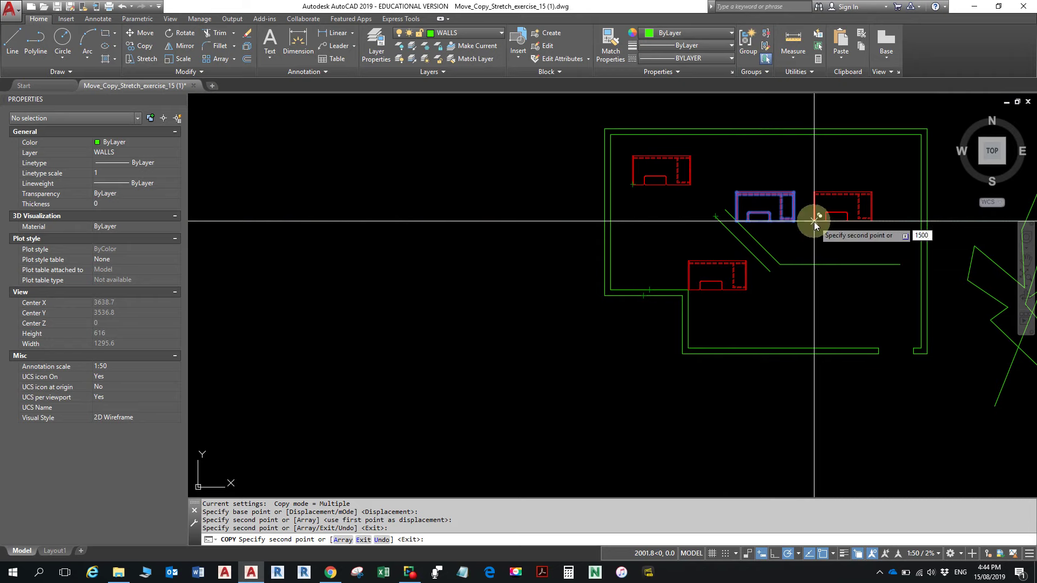
pyautogui.press('Return')
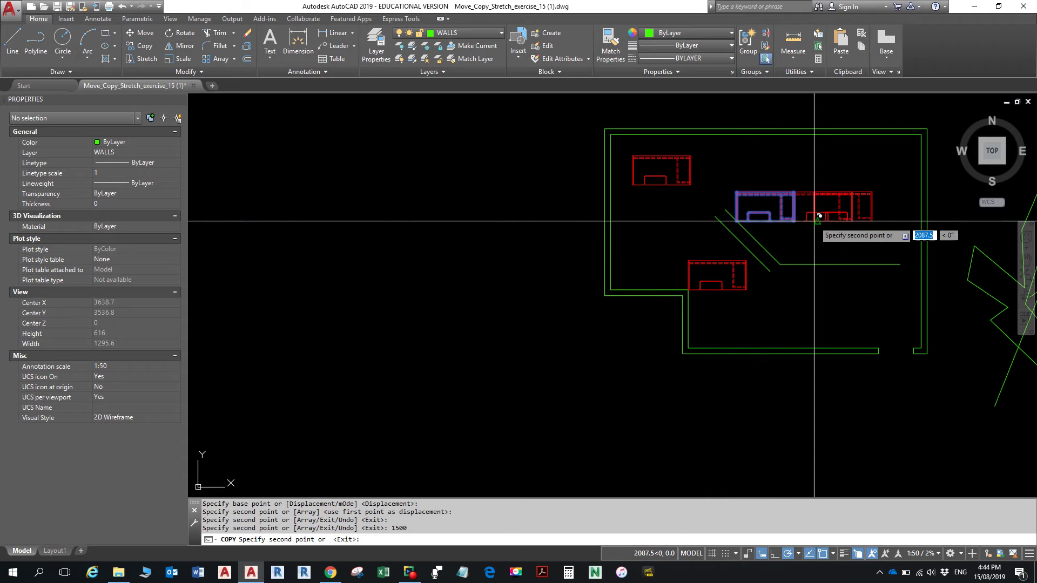
pyautogui.scroll(4, 854, 255)
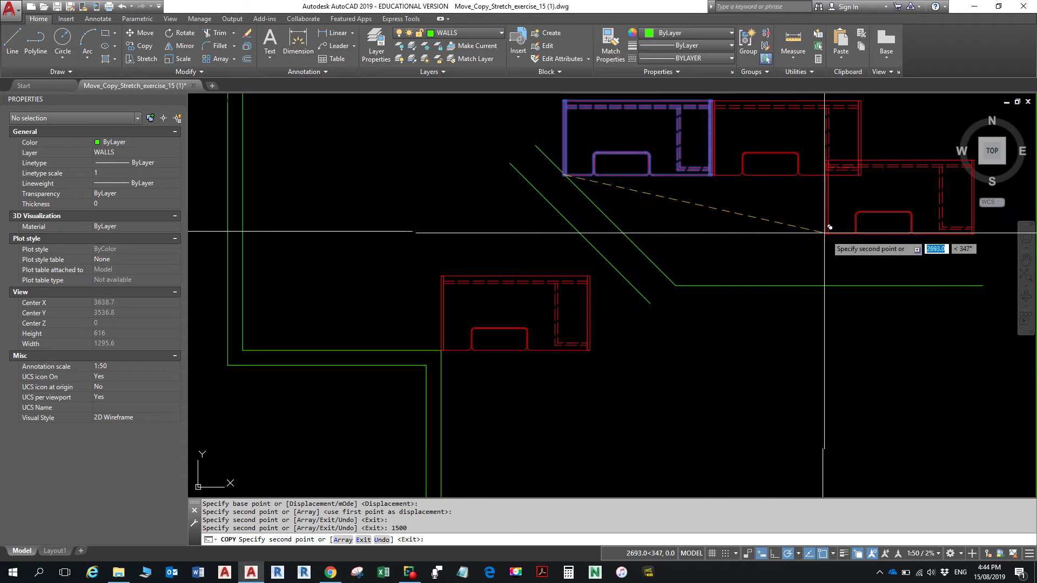
pyautogui.moveTo(770, 225); pyautogui.dragTo(792, 290, button='middle')
pyautogui.scroll(5, 745, 243)
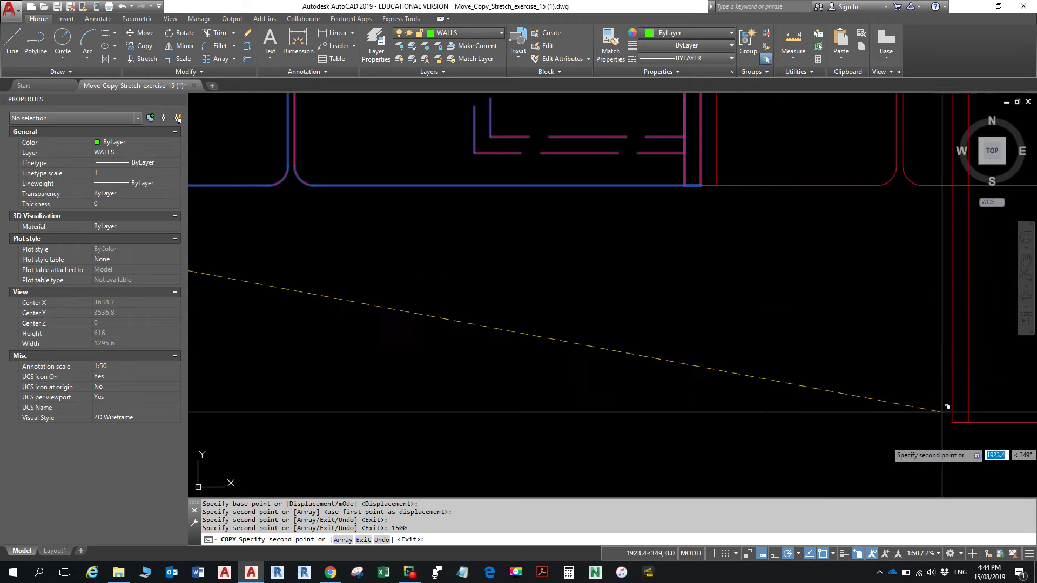
pyautogui.scroll(-5, 756, 302)
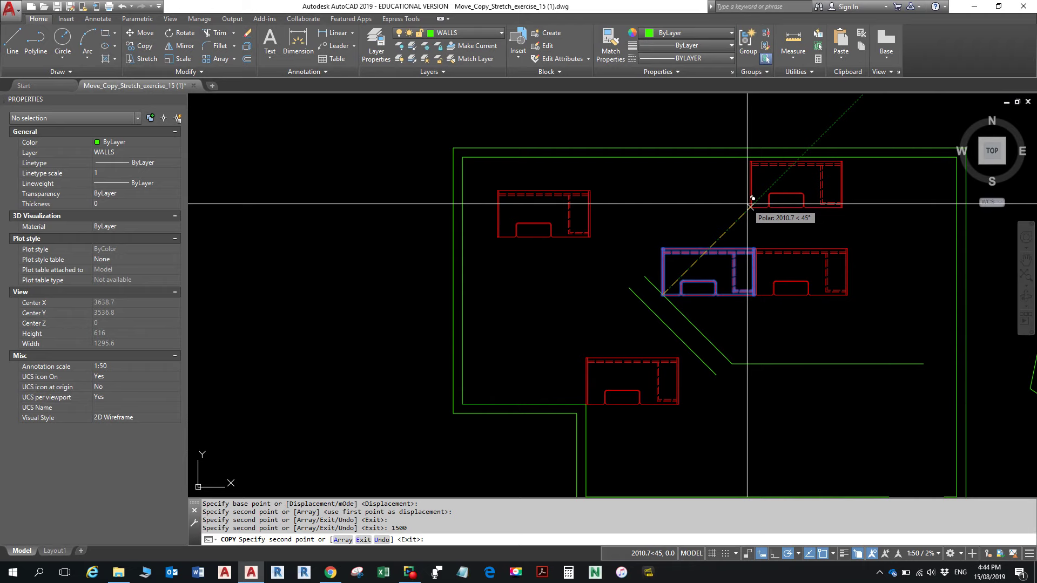
# Place one more desk copy 2500 away from the original at 45°, using polar tracking
pyautogui.write('2500')
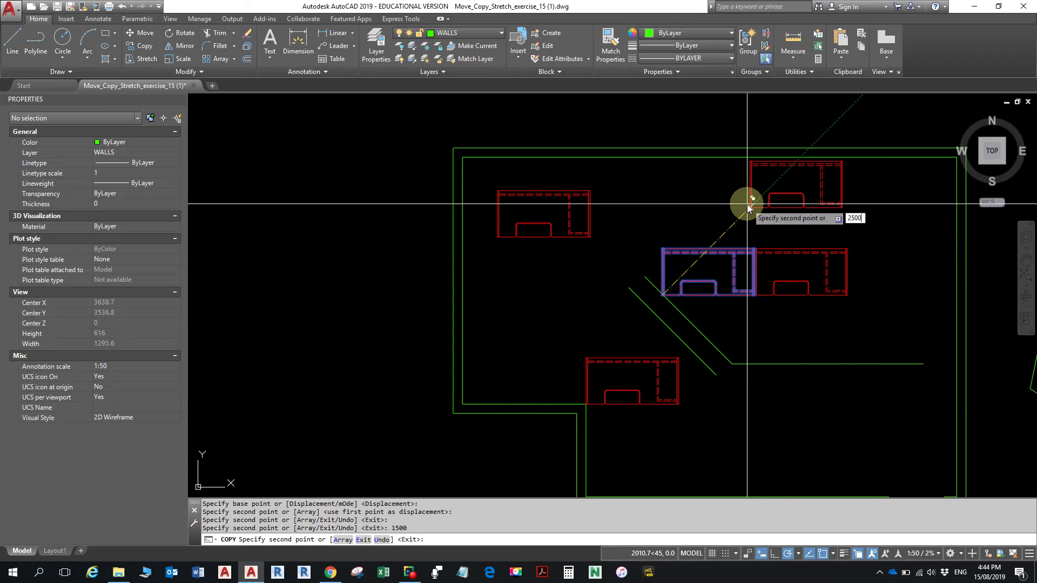
pyautogui.press('Return')
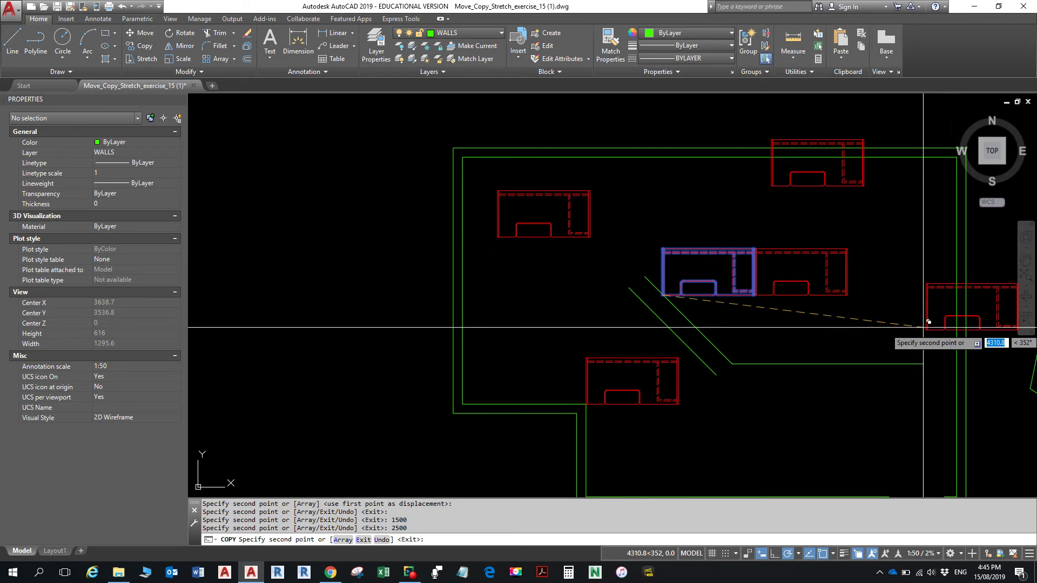
pyautogui.scroll(-2, 843, 351)
pyautogui.moveTo(794, 326); pyautogui.dragTo(690, 265, button='middle')
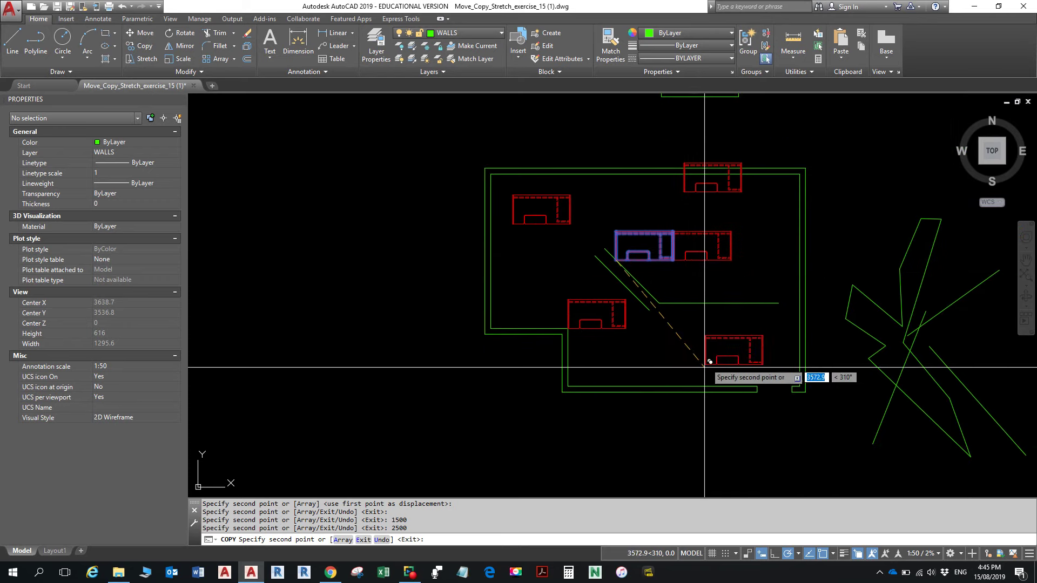
# Place two further desk copies at free points side by side in the room's lower-right area and end the copying
pyautogui.click(703, 357)
pyautogui.click(639, 373)
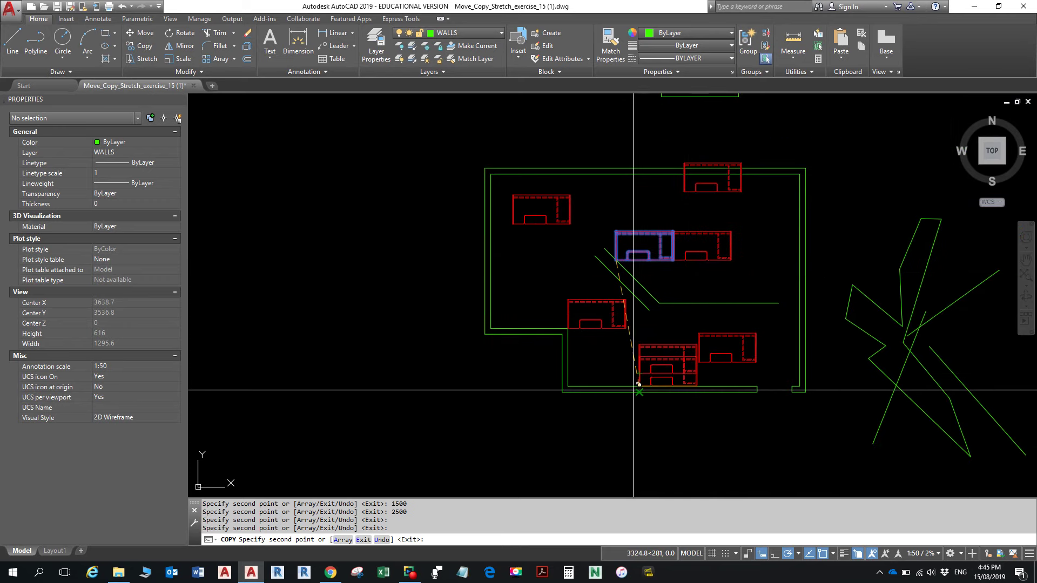
pyautogui.press('Escape')
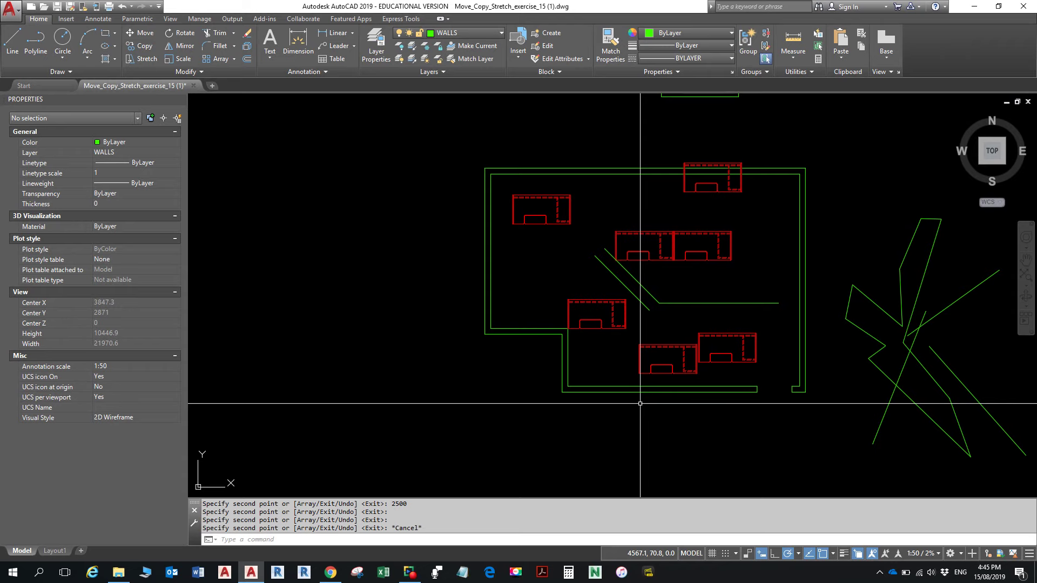
# Switch to Chrome and look over the first AutoCAD practice exercises listed on the Produce Computer aided drawings course page
pyautogui.press('alt')
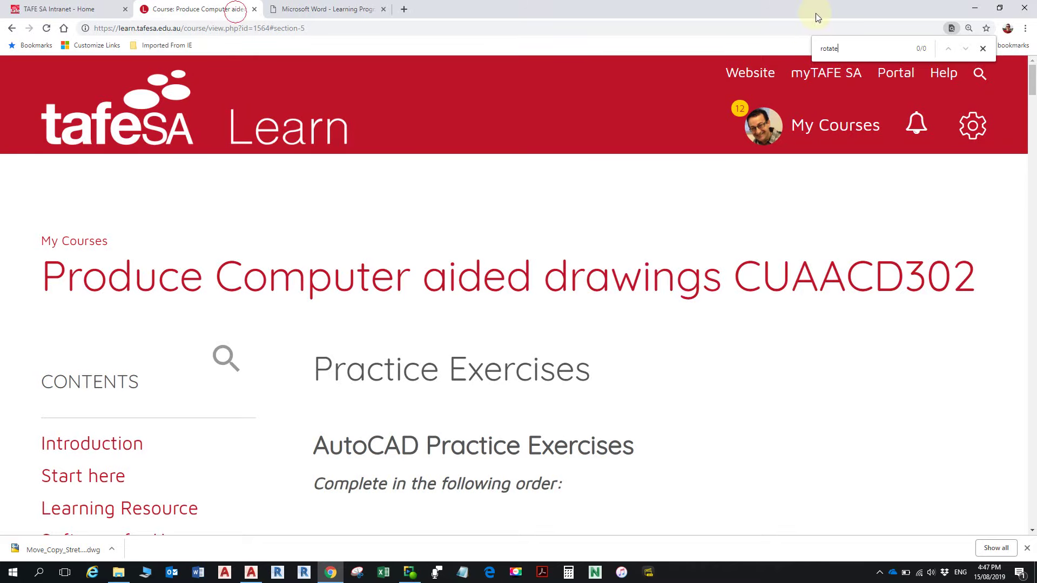
pyautogui.scroll(-10, 702, 324)
pyautogui.scroll(-5, 702, 315)
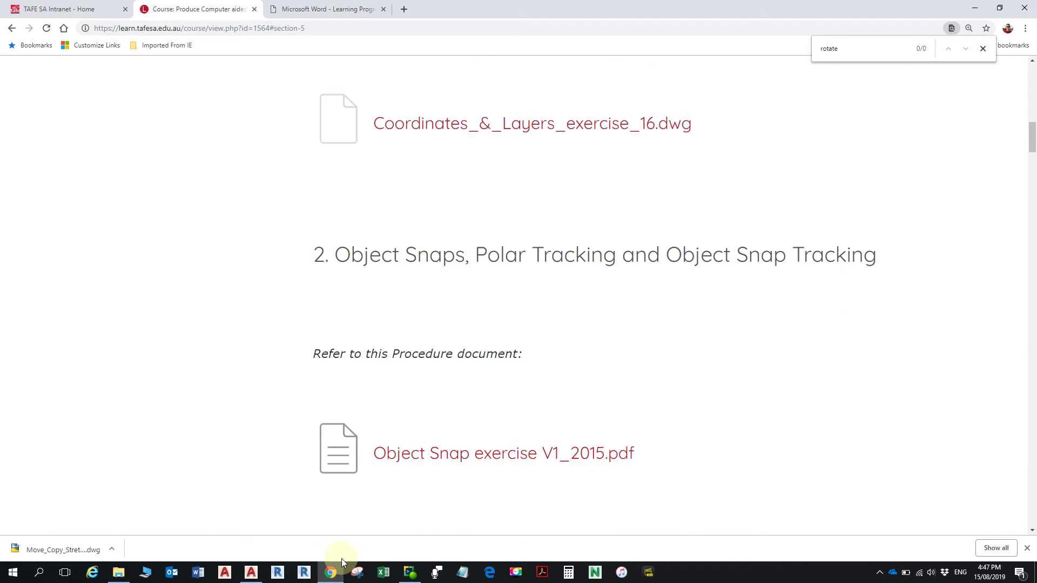
pyautogui.moveTo(333, 571)
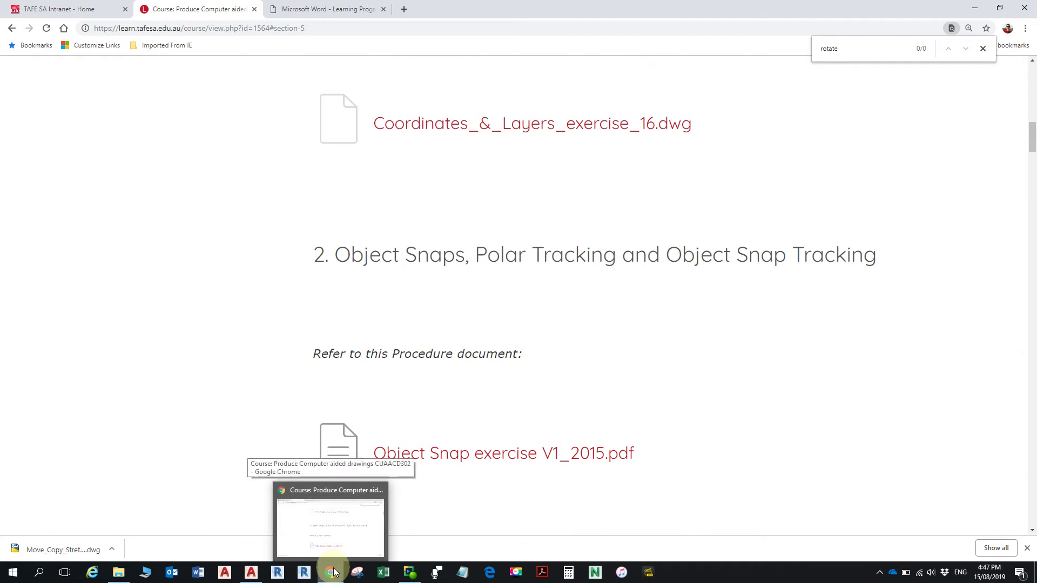
pyautogui.scroll(7, 689, 423)
pyautogui.scroll(5, 672, 393)
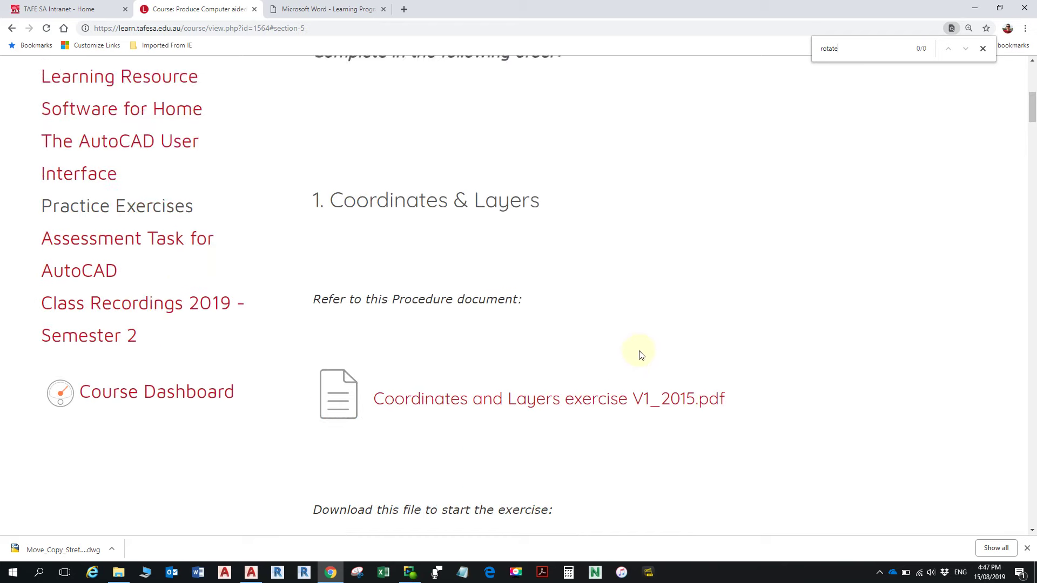
pyautogui.scroll(-5, 620, 373)
pyautogui.scroll(-2, 623, 371)
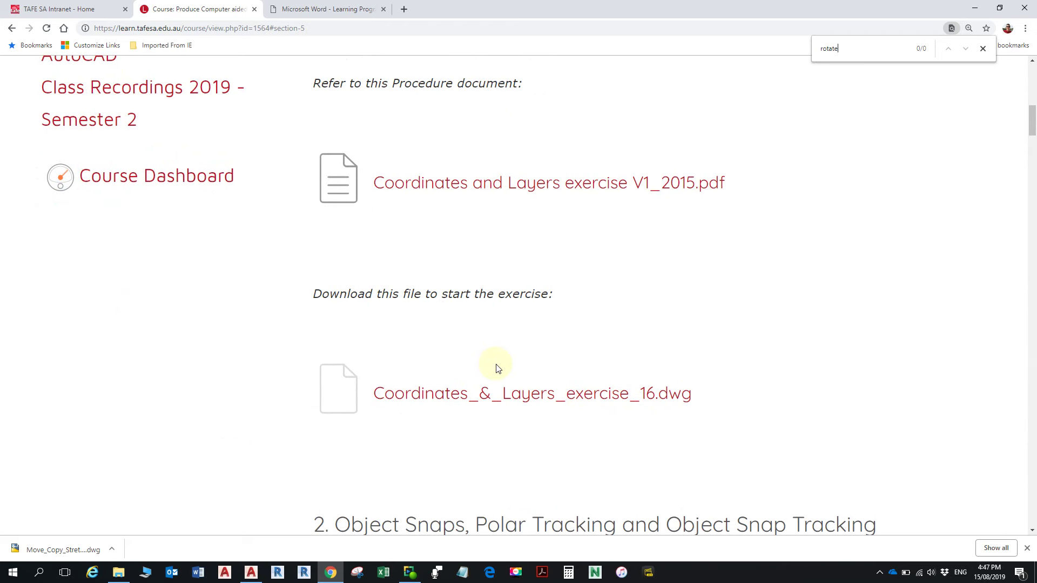
# Switch to AutoCAD, stretch the room's left-hand double wall 1000 horizontally outward, and undo that stretch
pyautogui.click(251, 572)
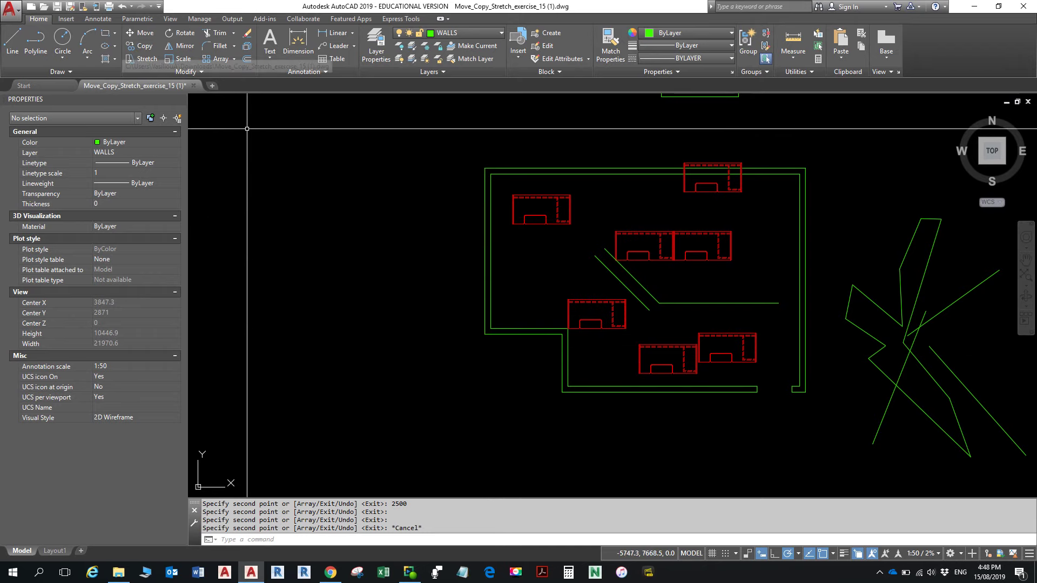
pyautogui.click(501, 362)
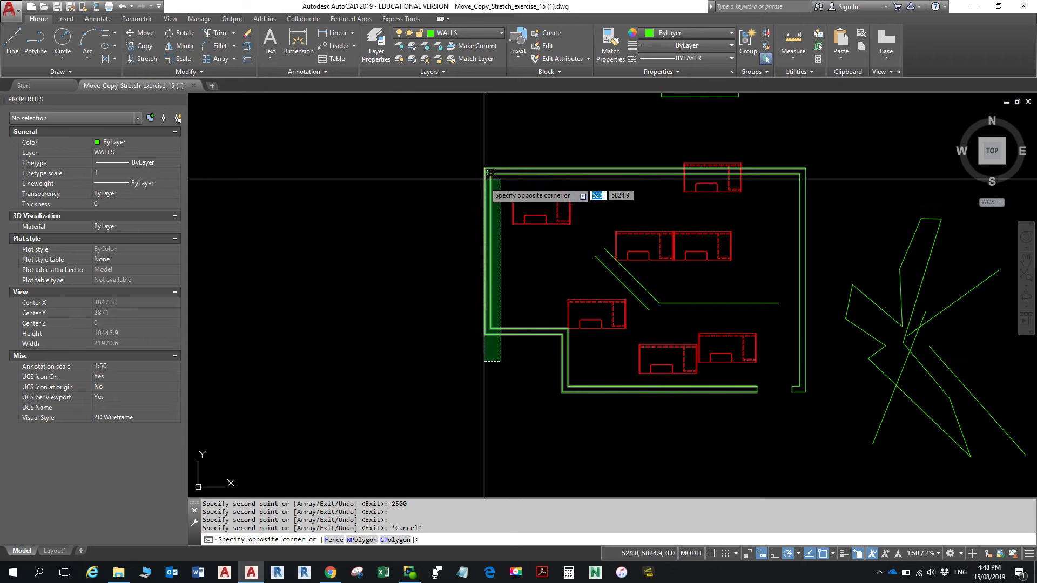
pyautogui.click(475, 159)
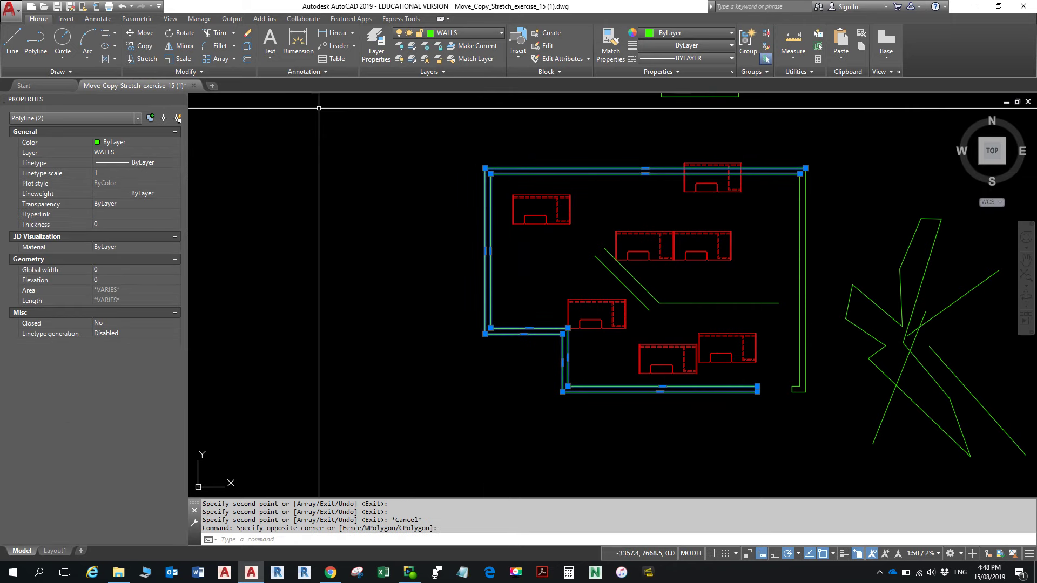
pyautogui.click(142, 58)
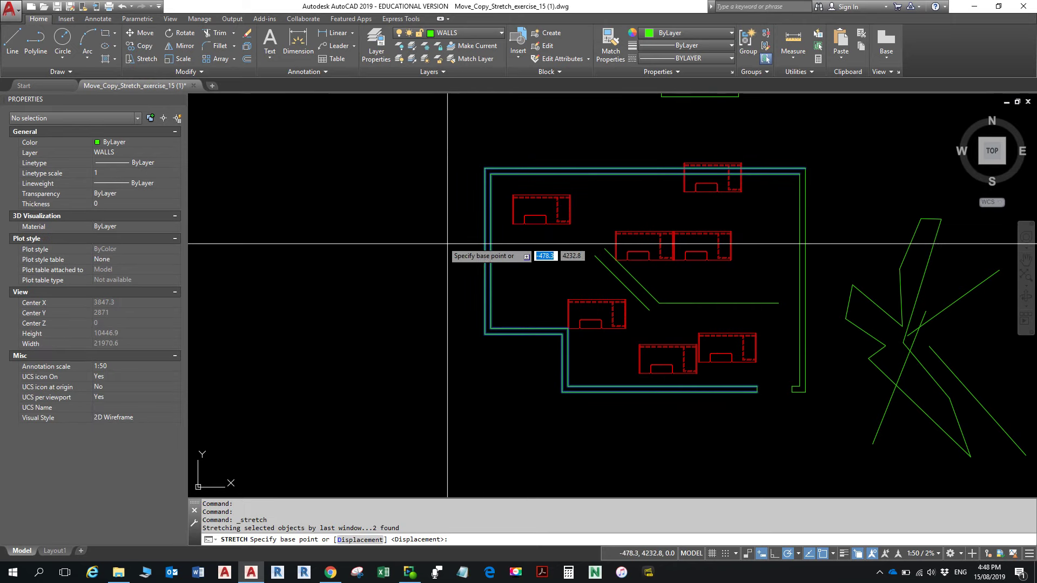
pyautogui.click(467, 247)
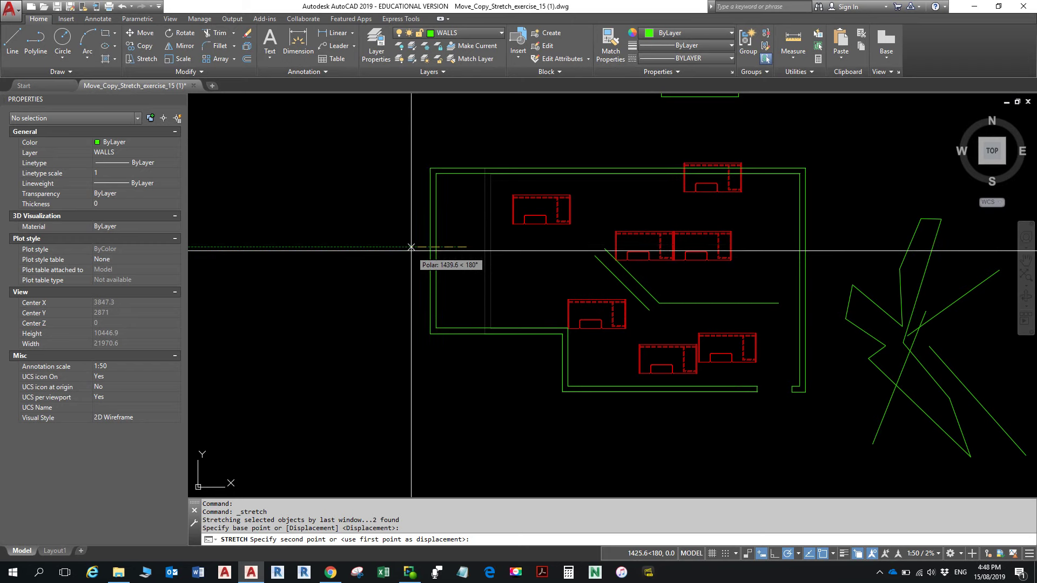
pyautogui.write('1000')
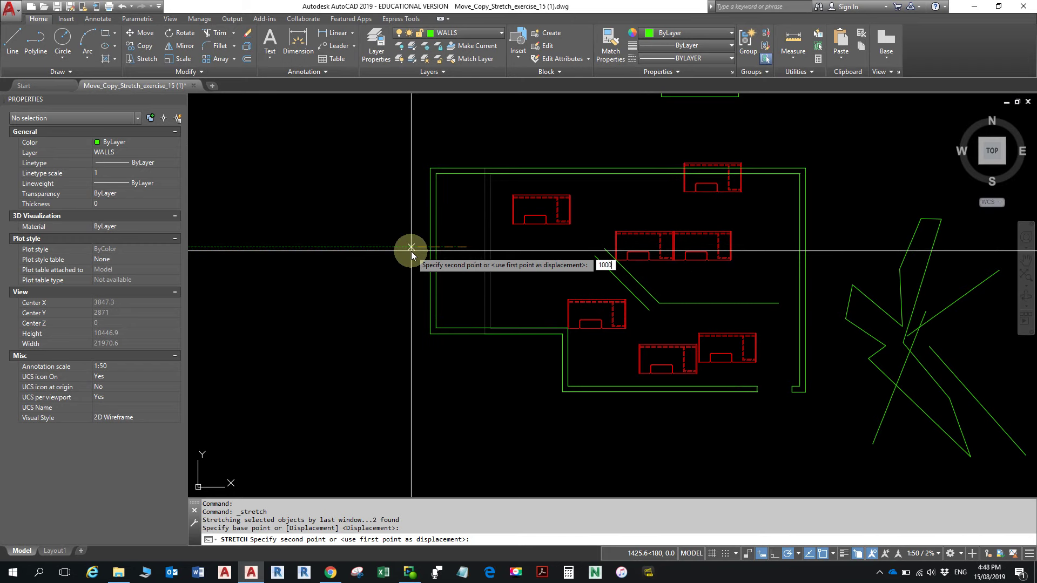
pyautogui.press('Return')
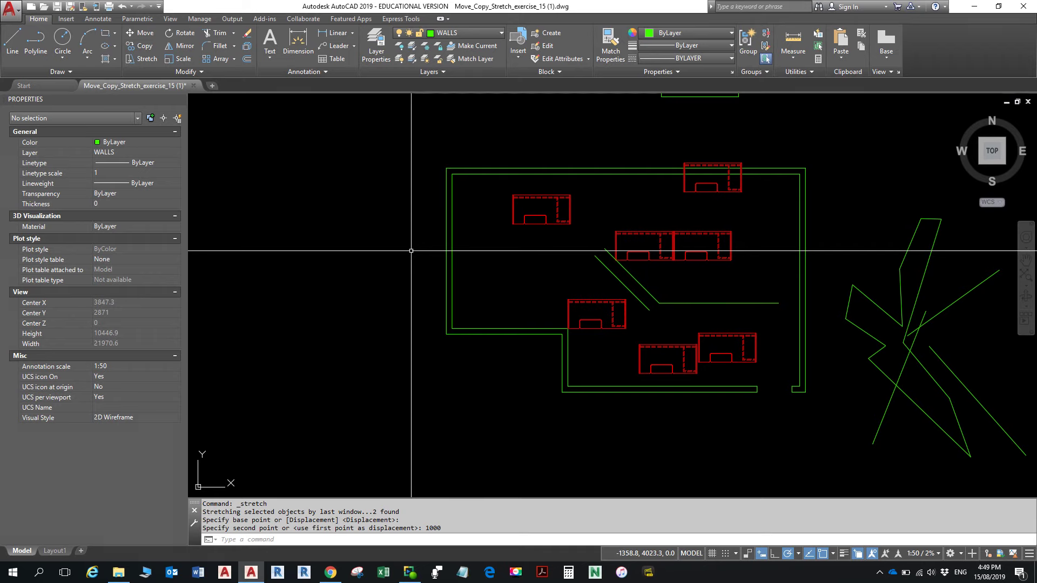
pyautogui.hotkey('ctrl', 'z')
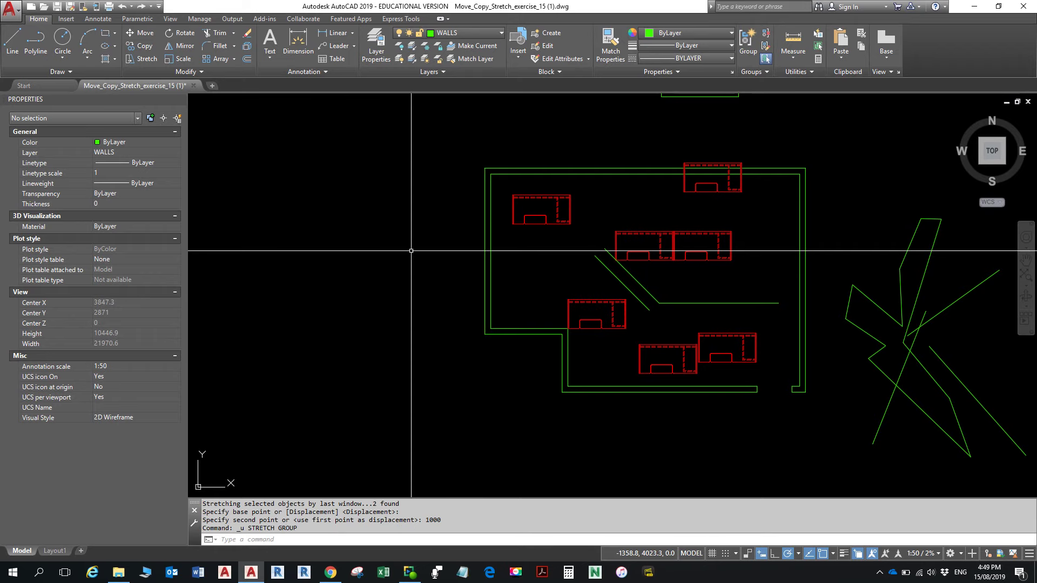
# Try to select the room's left-hand walls with an enclosing window around only the vertical wall segment
pyautogui.click(498, 359)
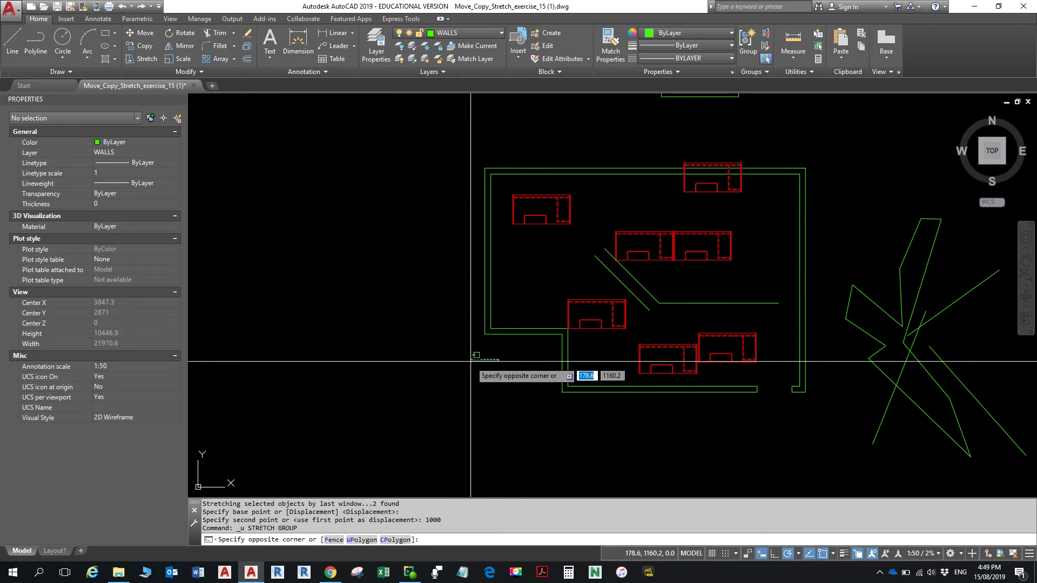
pyautogui.press('Escape')
pyautogui.click(468, 154)
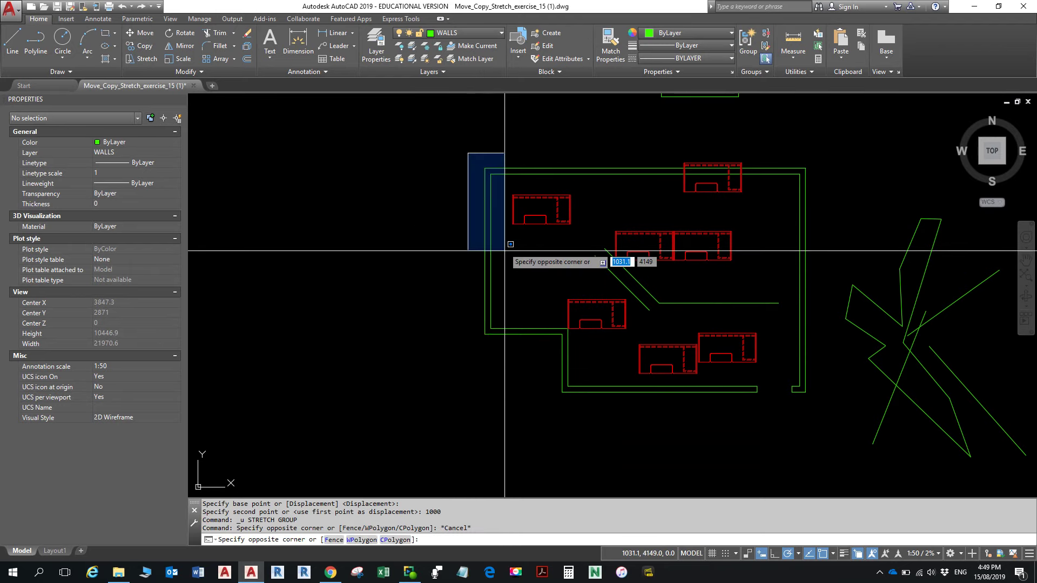
pyautogui.click(496, 365)
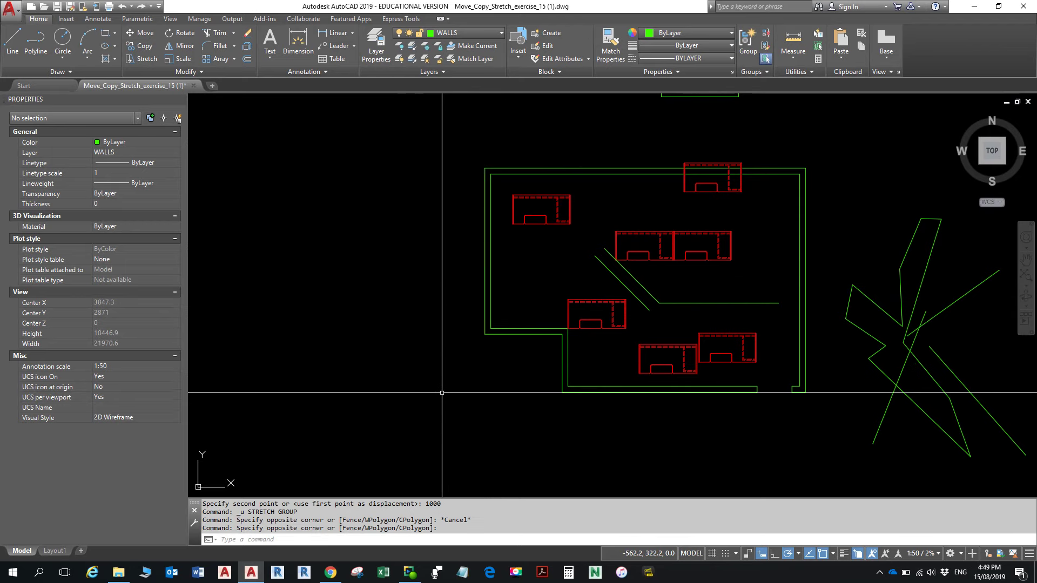
# Stretch both outlines of the room's left-hand wall, caught with a crossing selection, 1000 horizontally outward at 180°
pyautogui.click(497, 357)
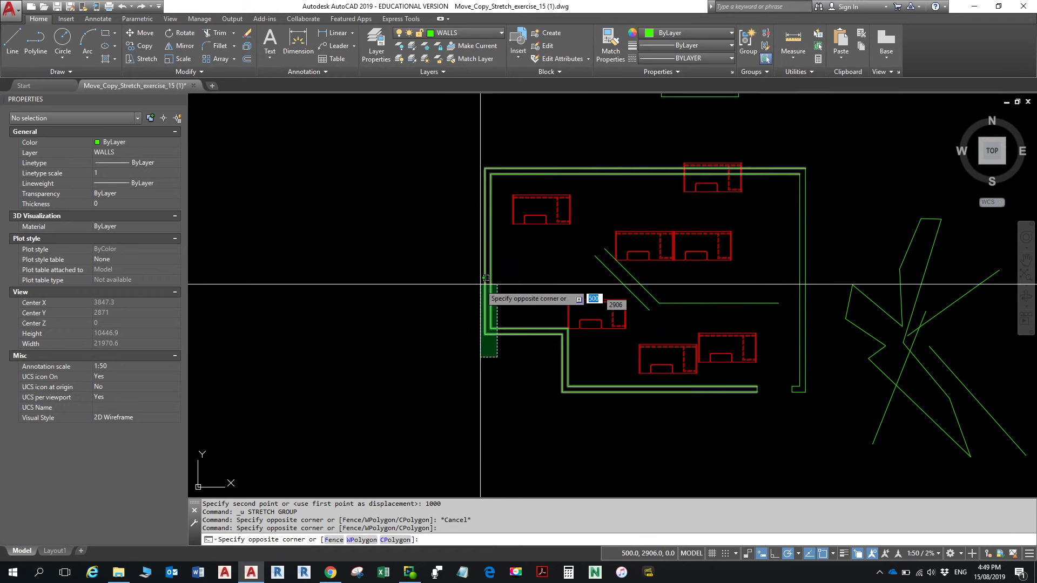
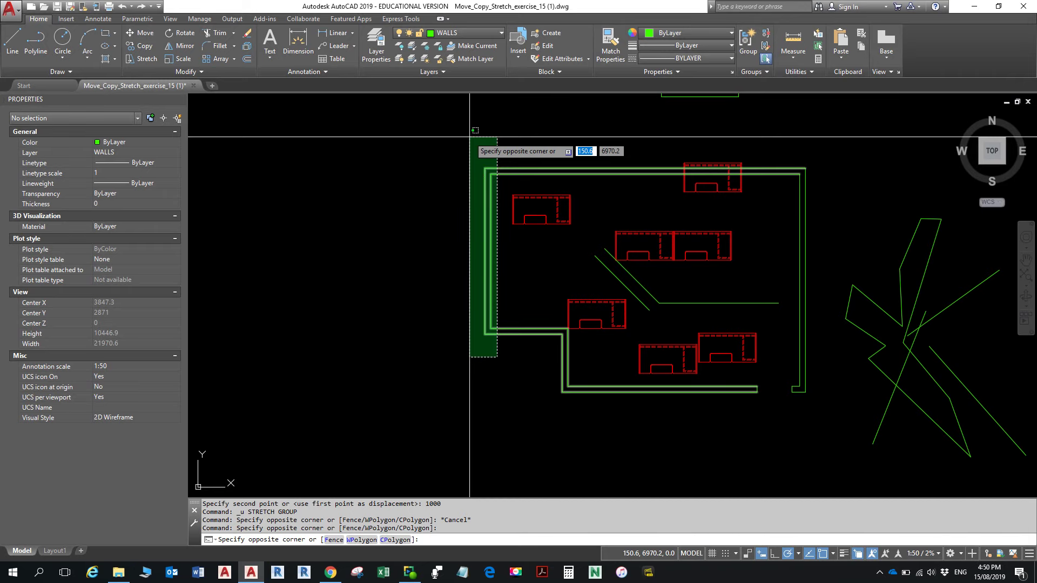
pyautogui.click(470, 137)
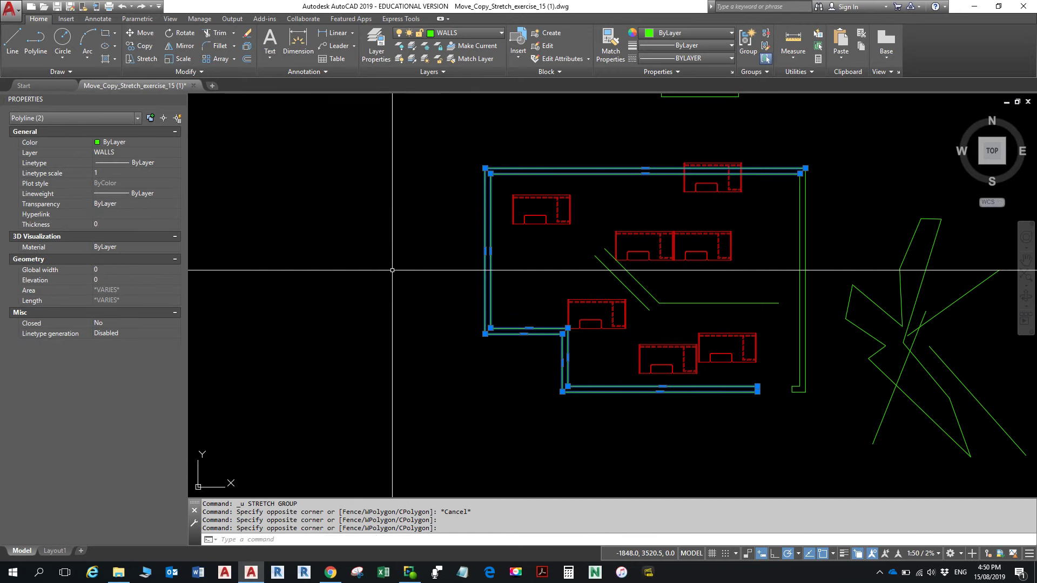
pyautogui.click(147, 59)
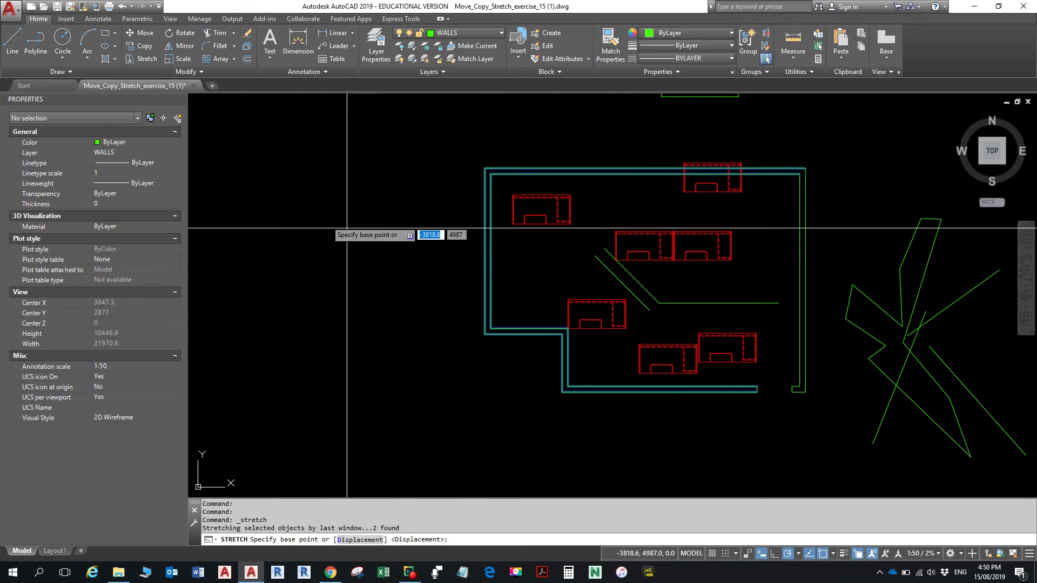
pyautogui.click(451, 248)
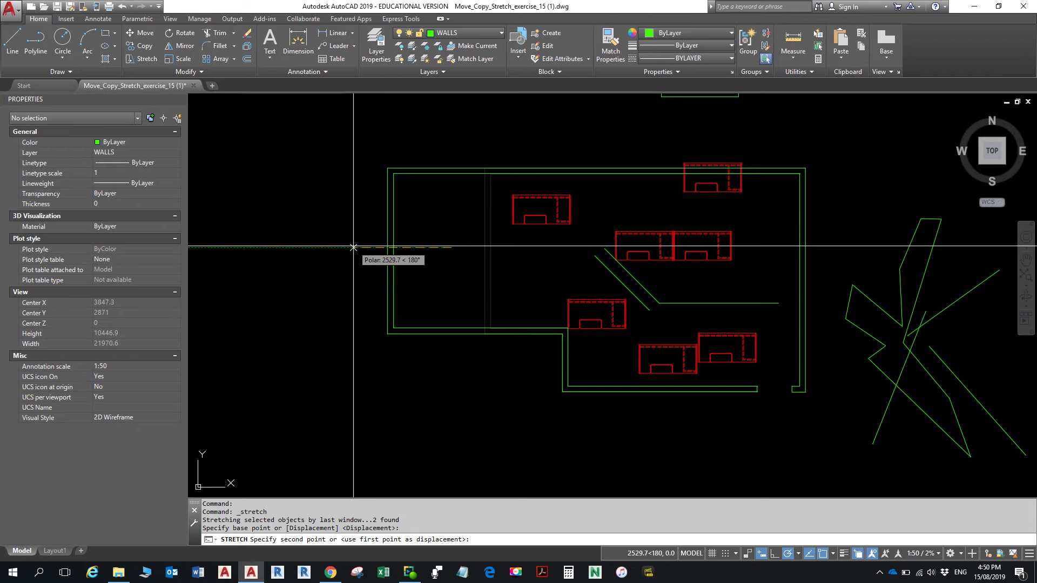
pyautogui.write('1000')
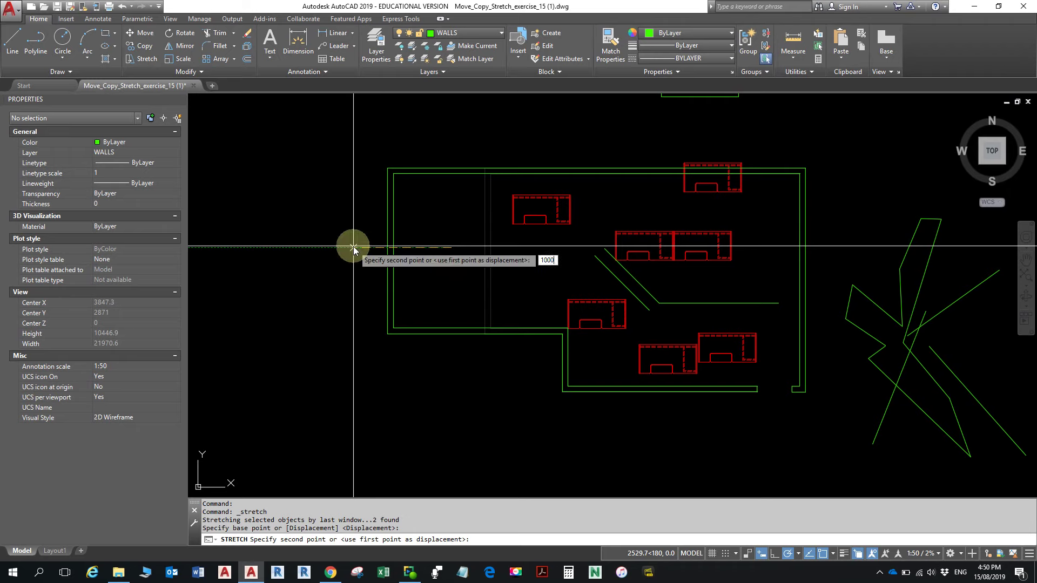
pyautogui.press('Return')
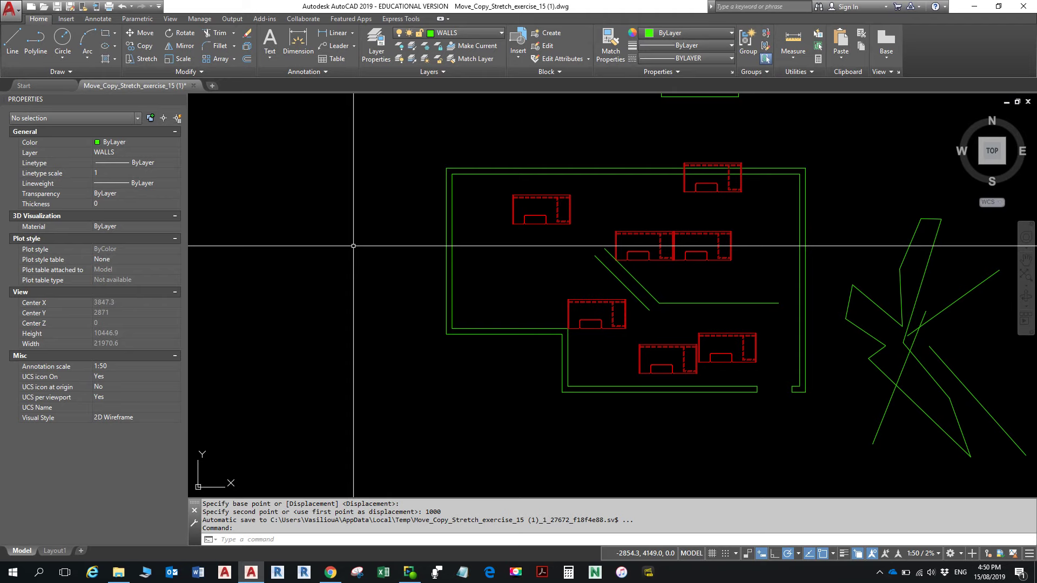
pyautogui.press('alt')
pyautogui.press('alt')
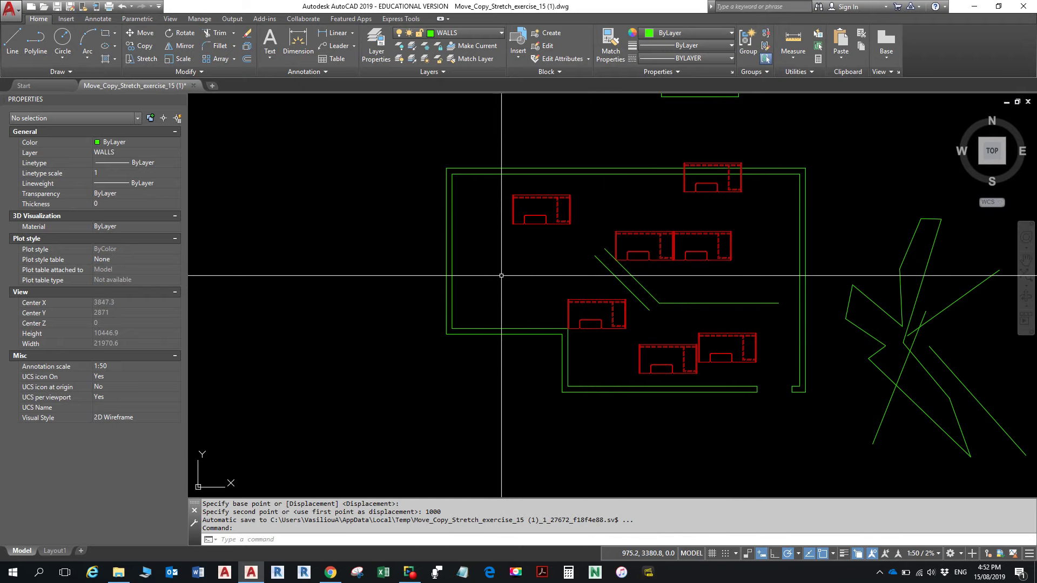
pyautogui.press('Escape')
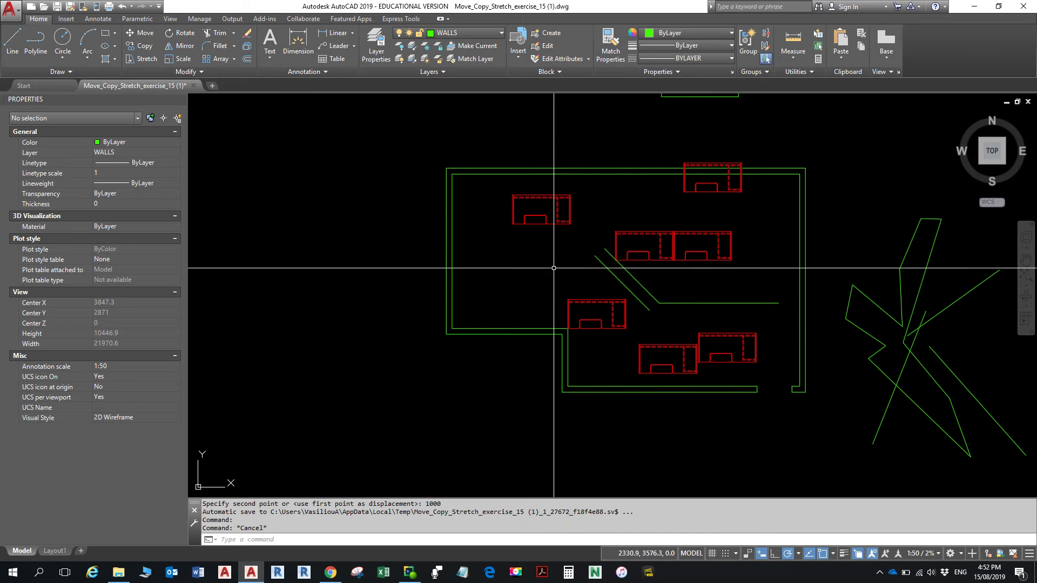
# Move the upper-left desk copy about 800 toward the left-hand wall and slightly down, using free points
pyautogui.click(507, 188)
pyautogui.click(577, 236)
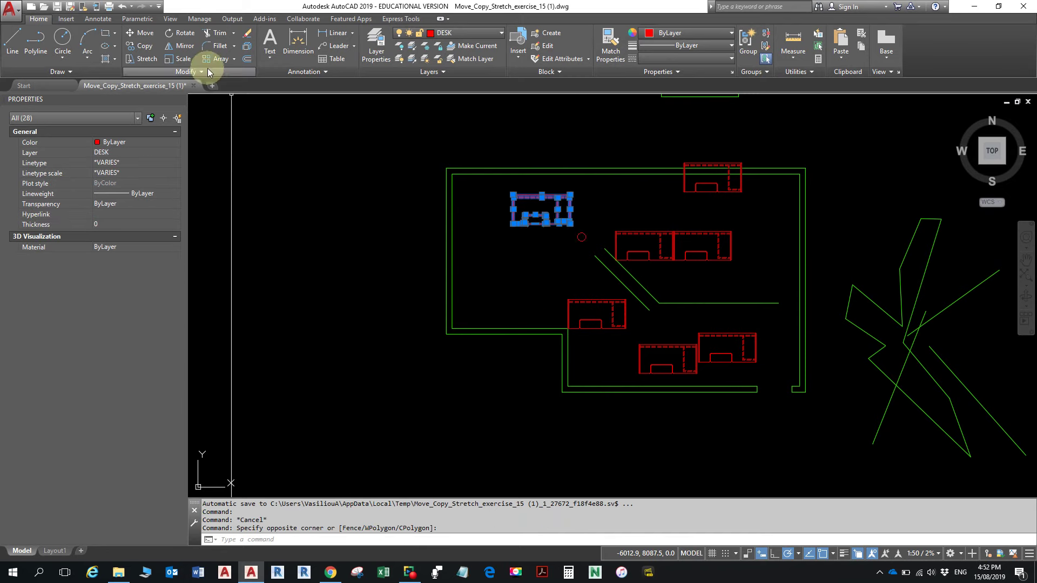
pyautogui.click(504, 251)
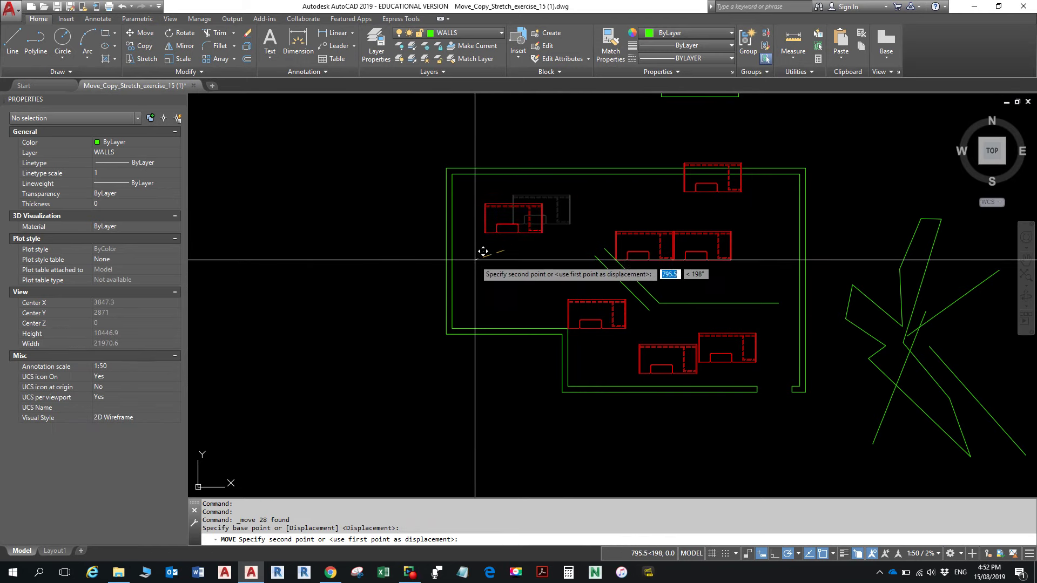
pyautogui.press('Escape')
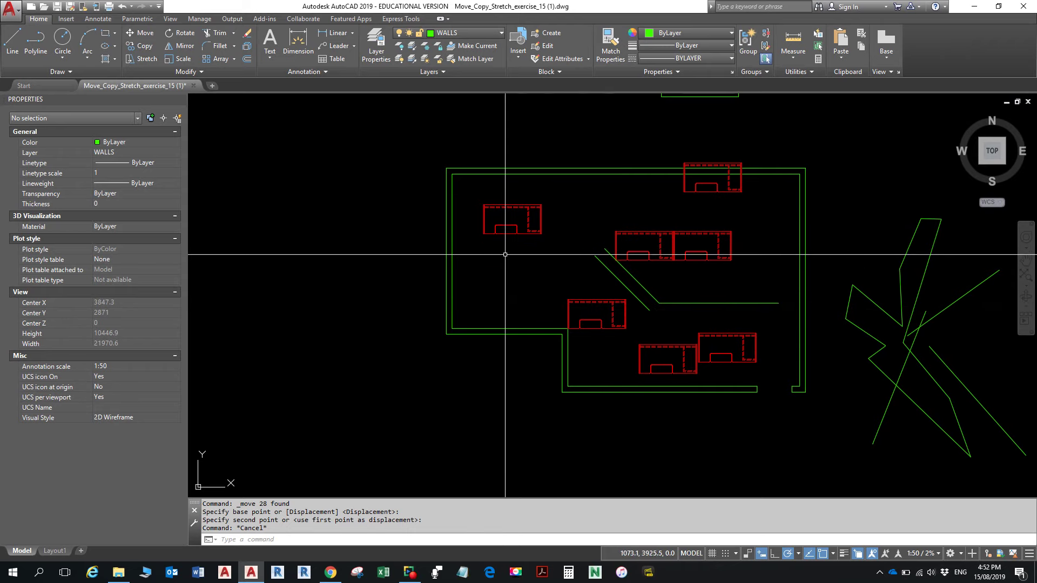
# Measure the horizontal distance from the upper-left desk's lower-left corner to the inner face of the left-hand wall
pyautogui.scroll(6, 475, 217)
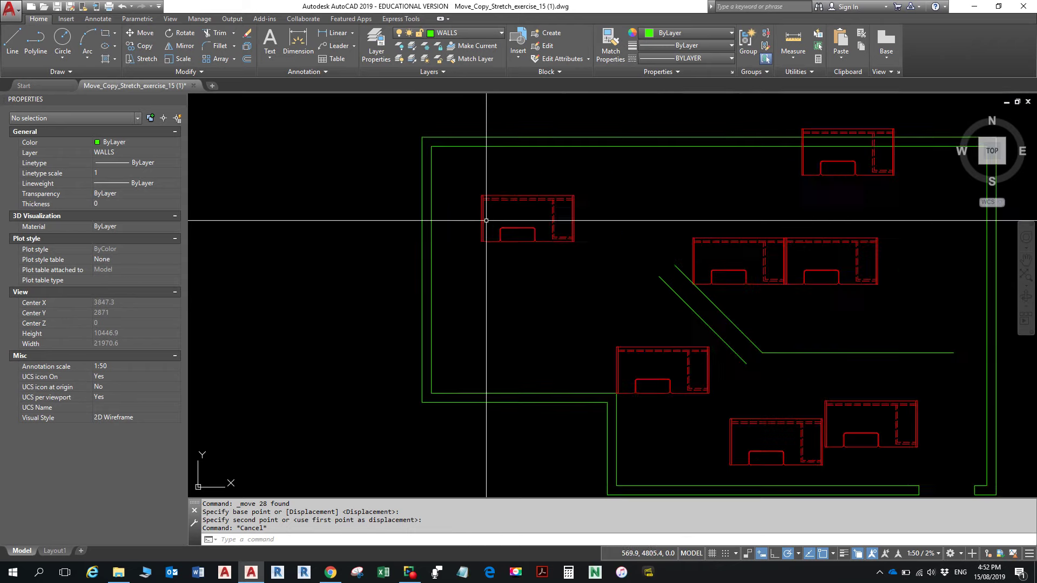
pyautogui.scroll(-6, 467, 205)
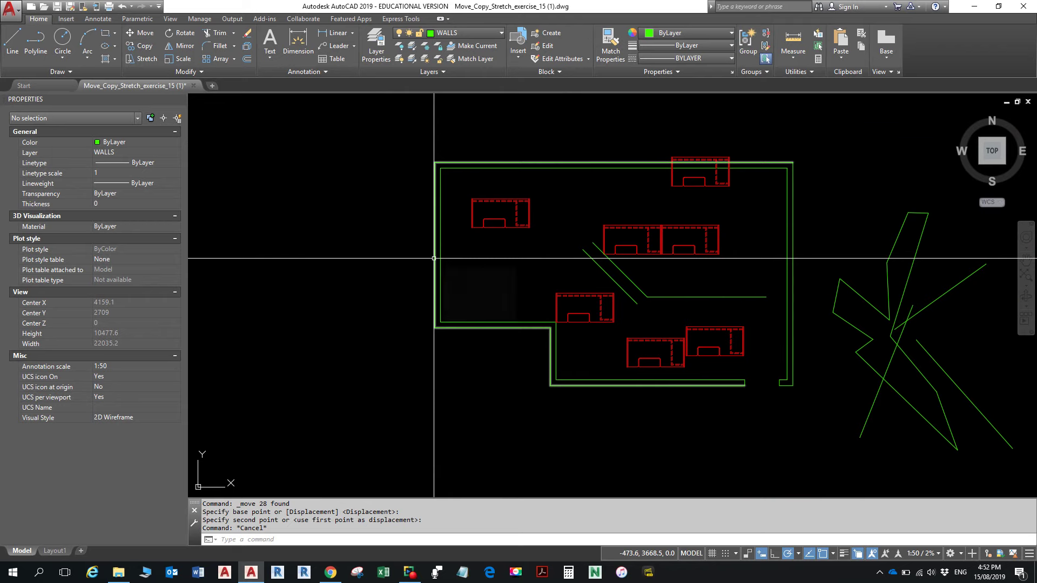
pyautogui.click(474, 261)
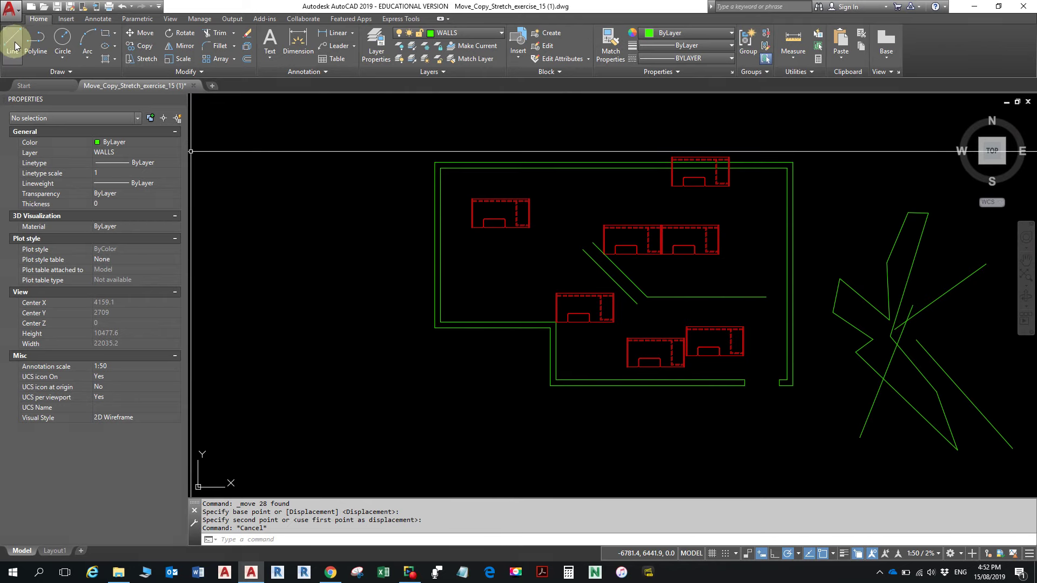
pyautogui.scroll(6, 429, 206)
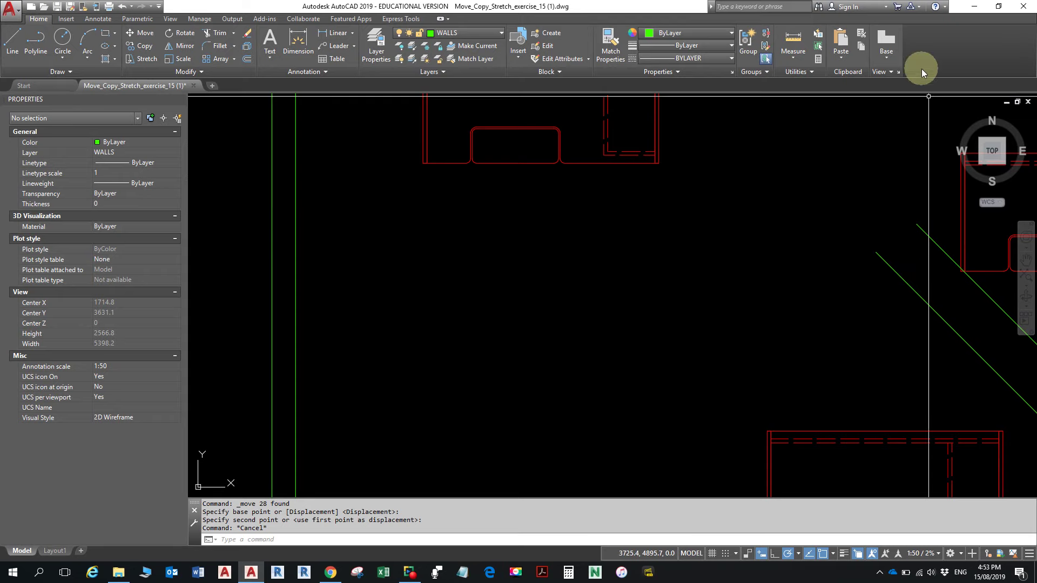
pyautogui.click(793, 44)
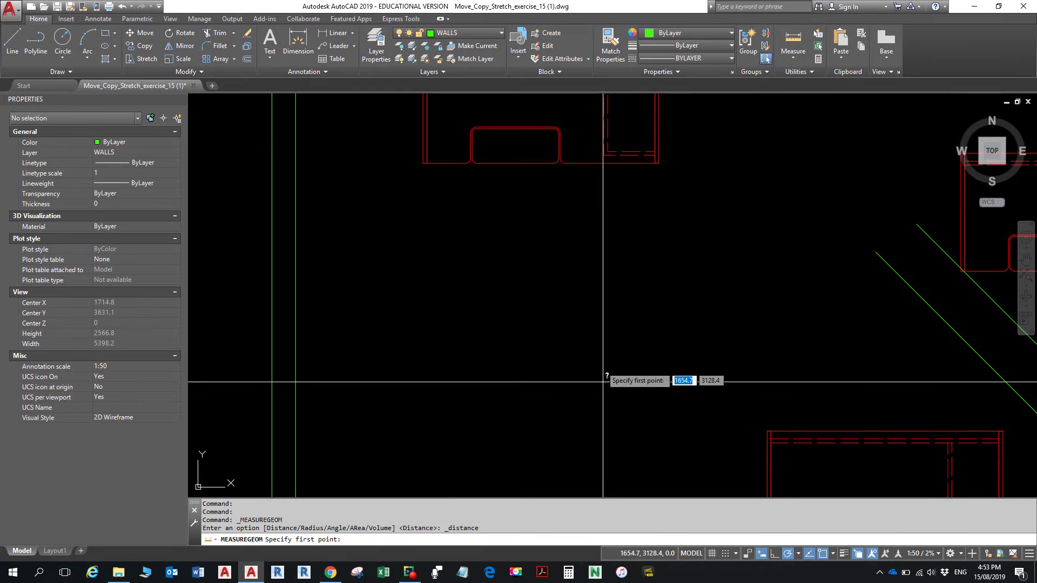
pyautogui.scroll(2, 425, 162)
pyautogui.click(426, 157)
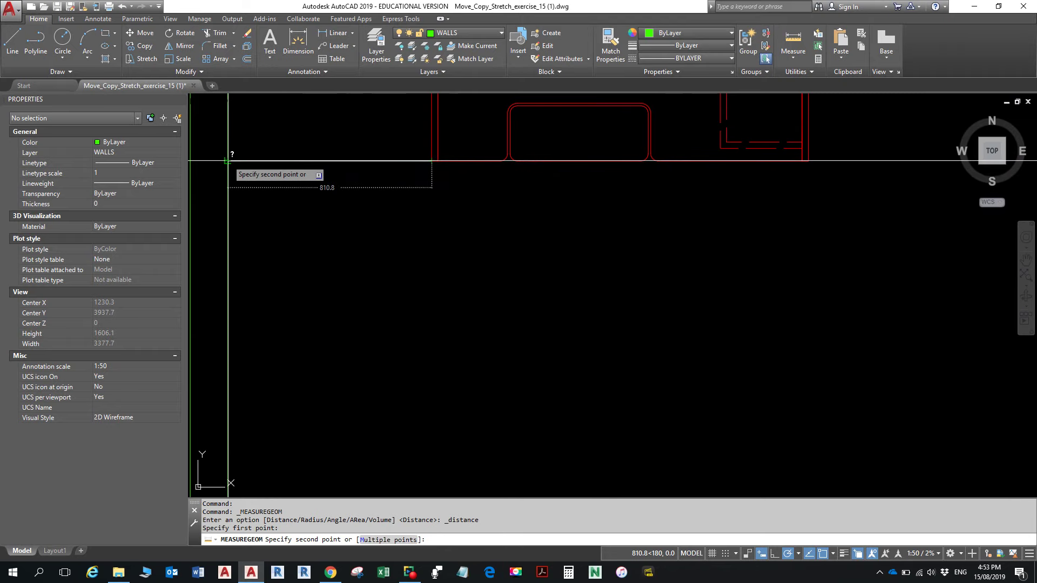
pyautogui.click(227, 161)
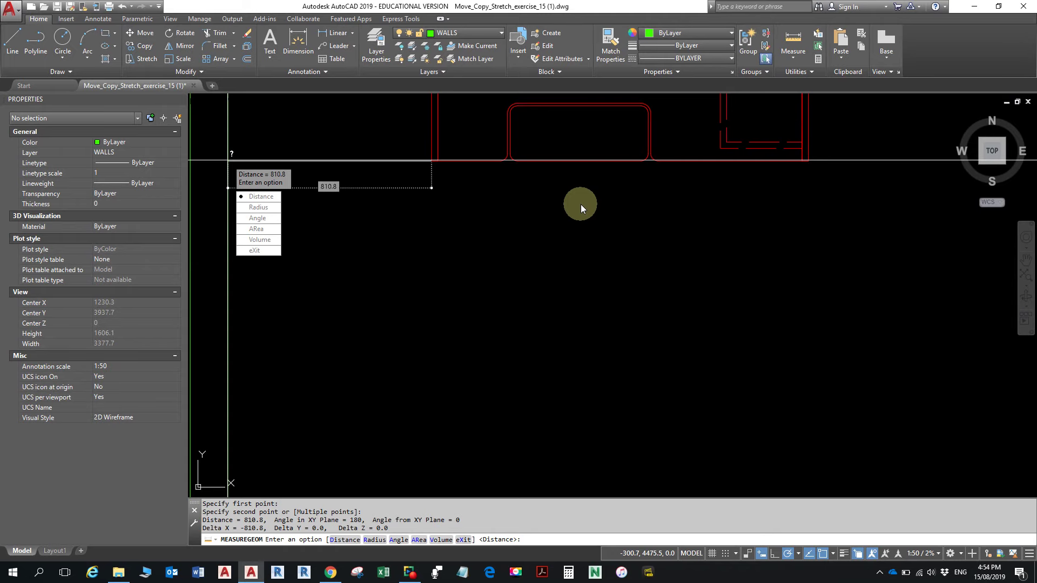
pyautogui.press('Escape')
pyautogui.press('Escape')
# Begin stretching both outlines of the left-hand wall, caught with a crossing selection, from the midpoint of the inner wall line
pyautogui.scroll(-2, 572, 209)
pyautogui.moveTo(487, 147); pyautogui.dragTo(536, 280, button='middle')
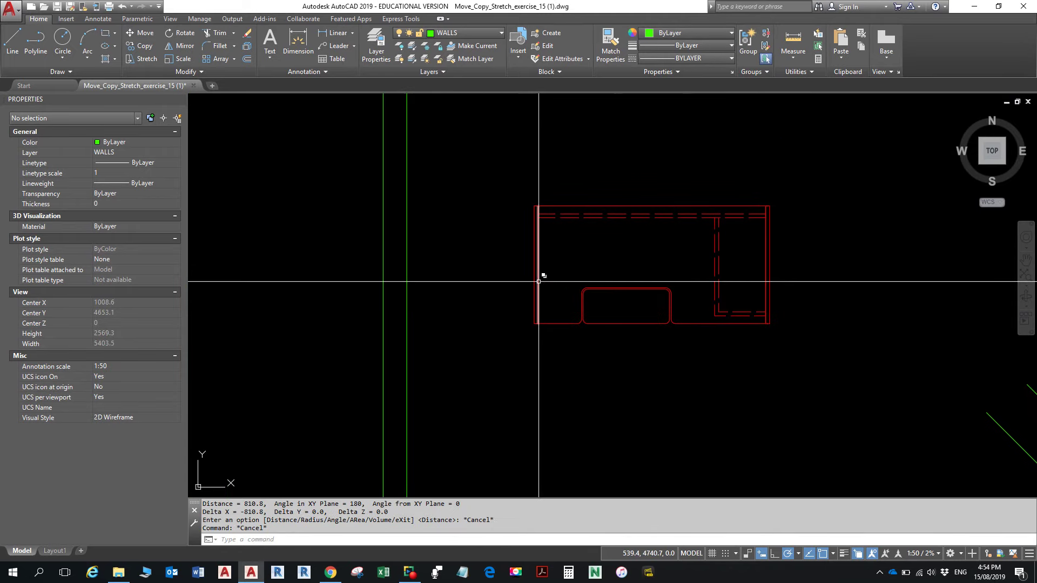
pyautogui.scroll(-4, 537, 278)
pyautogui.moveTo(537, 266); pyautogui.dragTo(528, 221, button='middle')
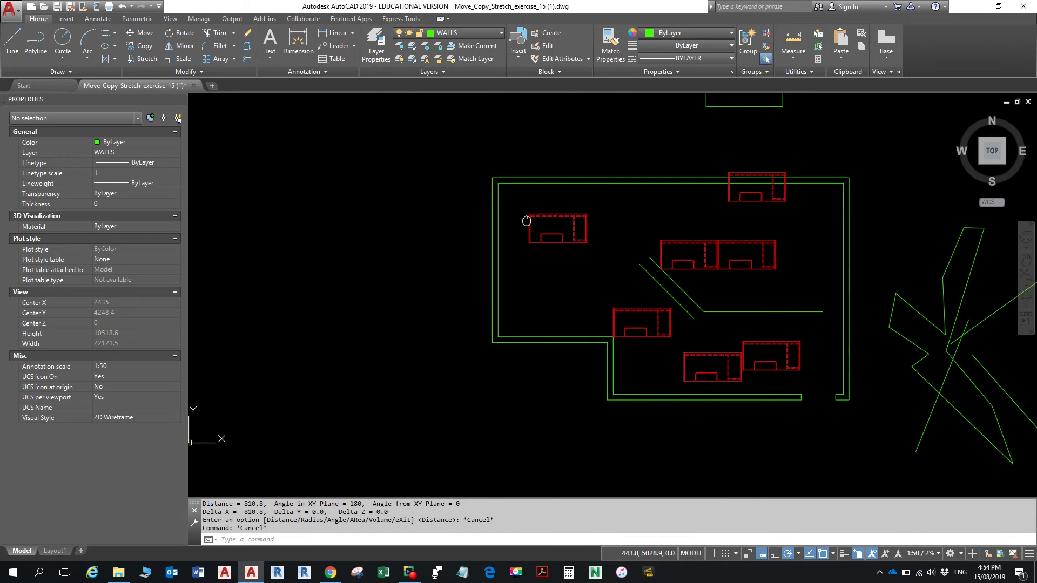
pyautogui.click(507, 373)
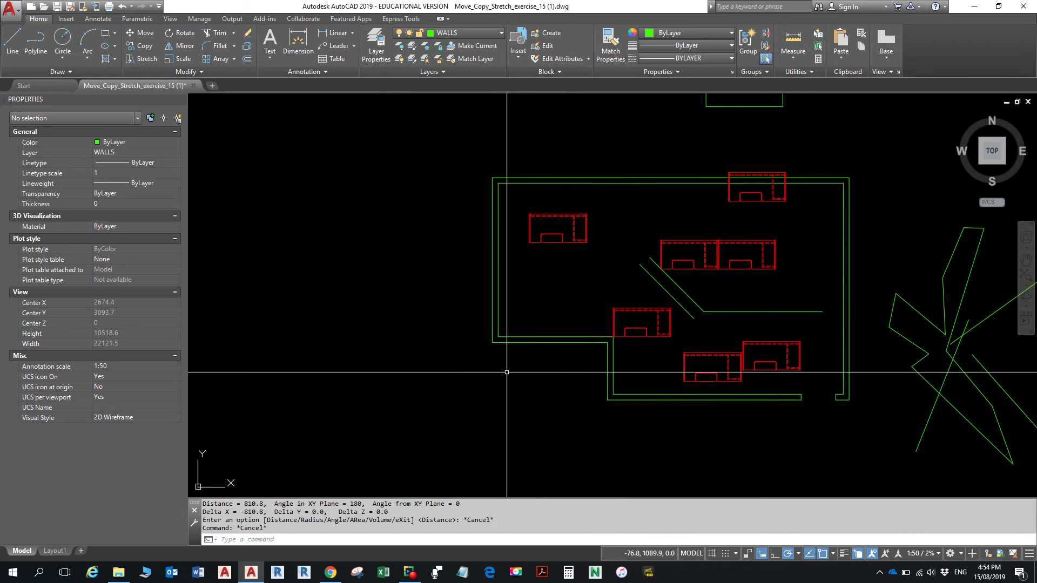
pyautogui.click(481, 160)
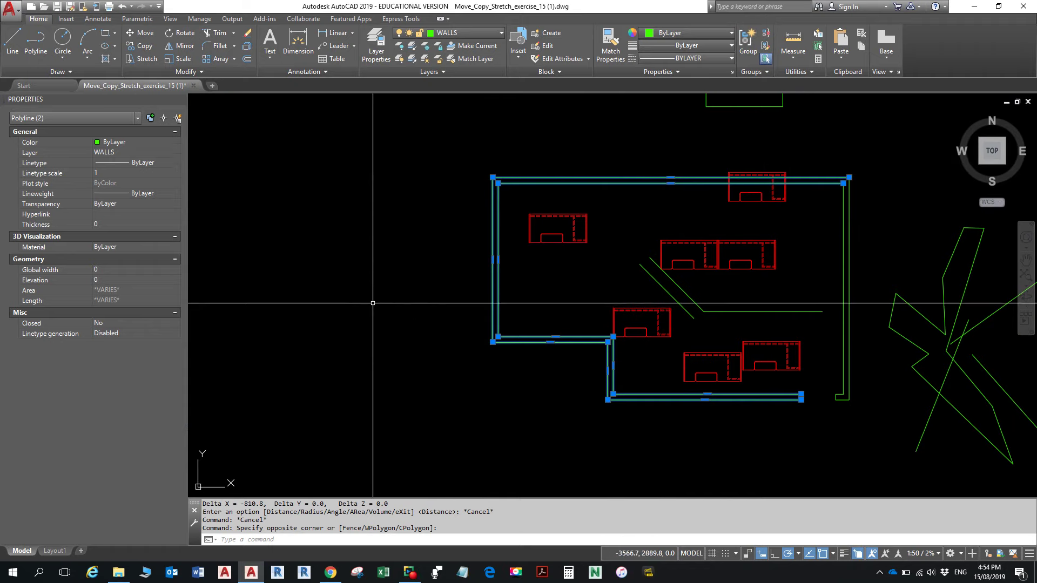
pyautogui.scroll(5, 550, 299)
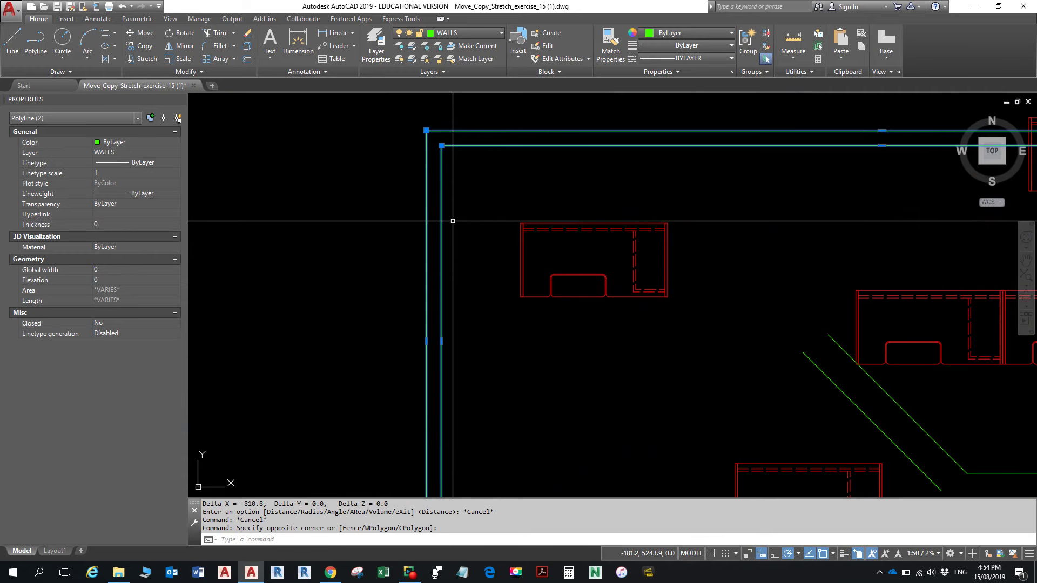
pyautogui.click(143, 59)
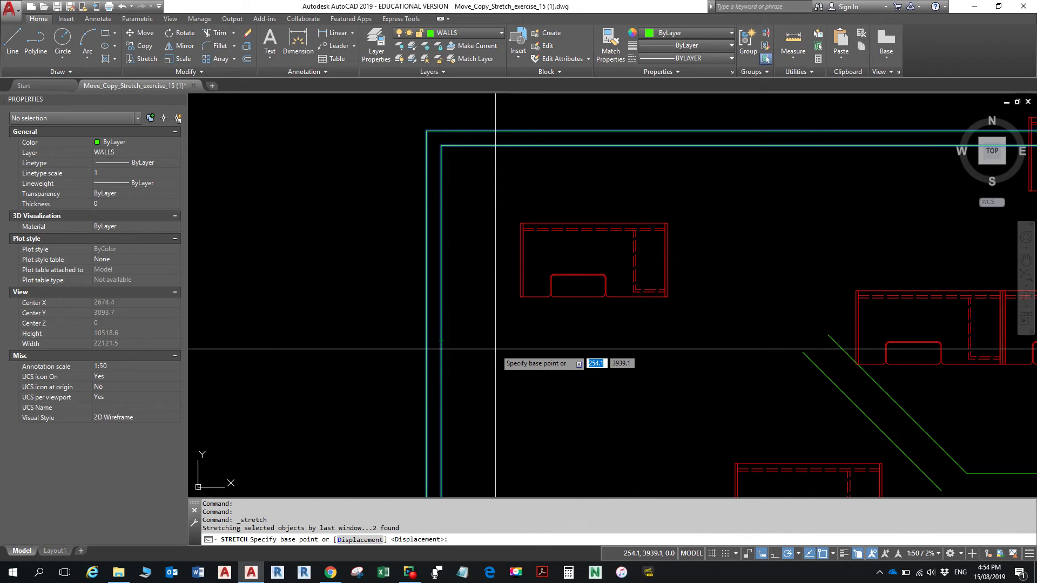
pyautogui.scroll(-3, 446, 352)
pyautogui.scroll(4, 460, 320)
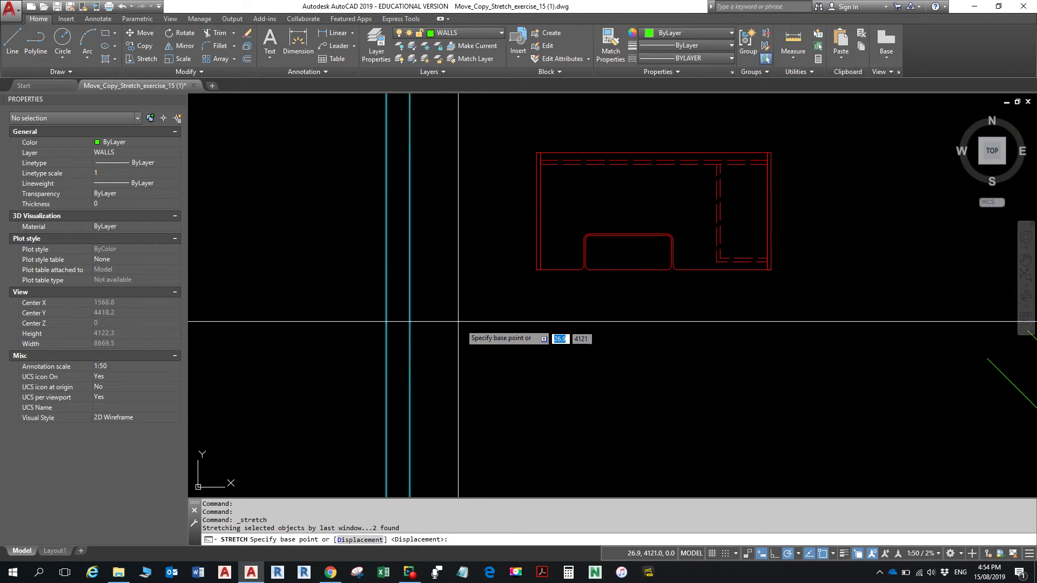
pyautogui.click(411, 301)
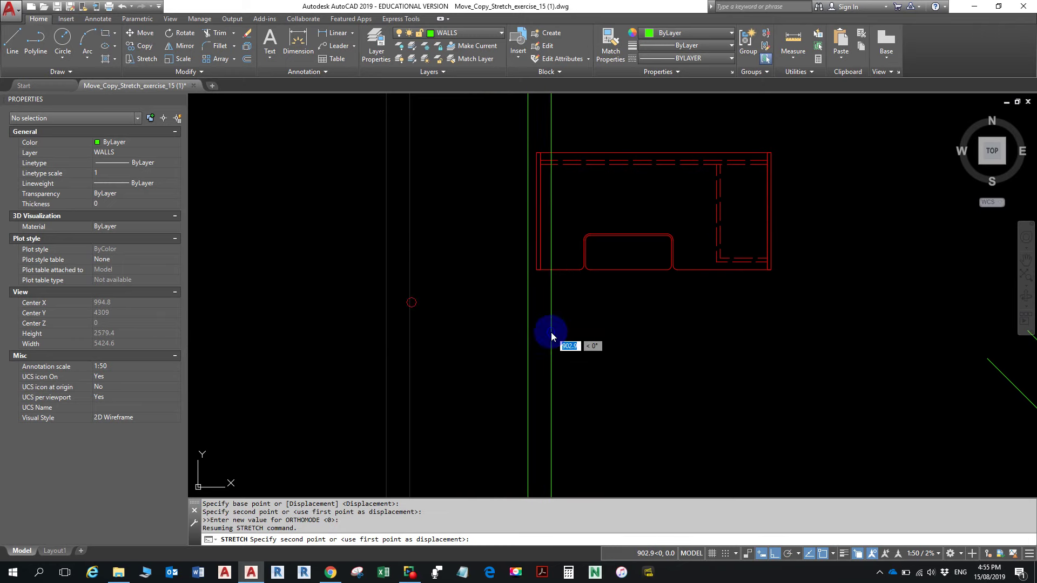
# Review the one-time snap overrides, the polar tracking angles and the running object snap options during the stretch
pyautogui.keyDown('shift'); pyautogui.rightClick(550, 331); pyautogui.keyUp('shift')
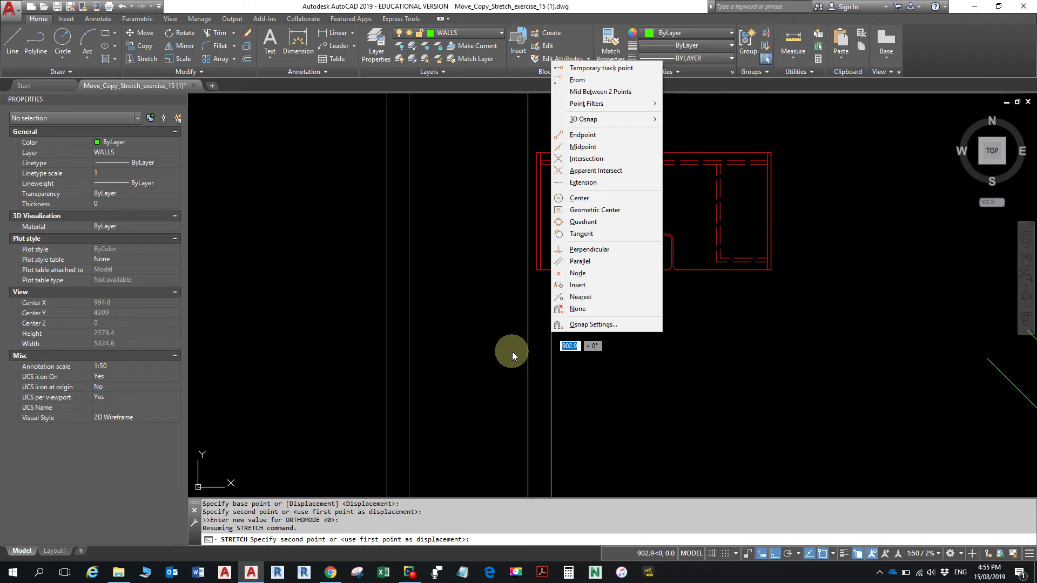
pyautogui.click(615, 201)
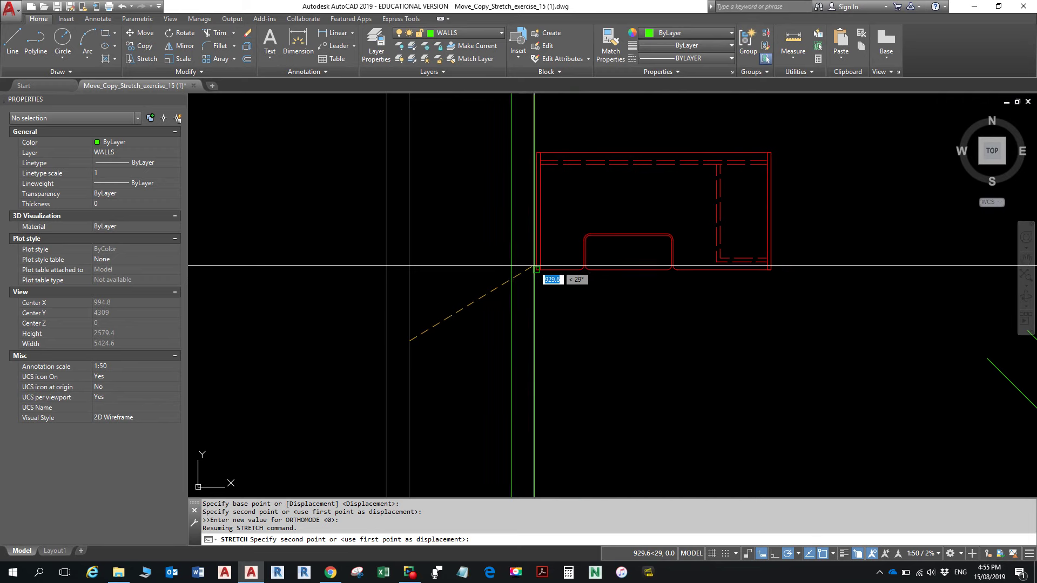
pyautogui.scroll(-4, 534, 265)
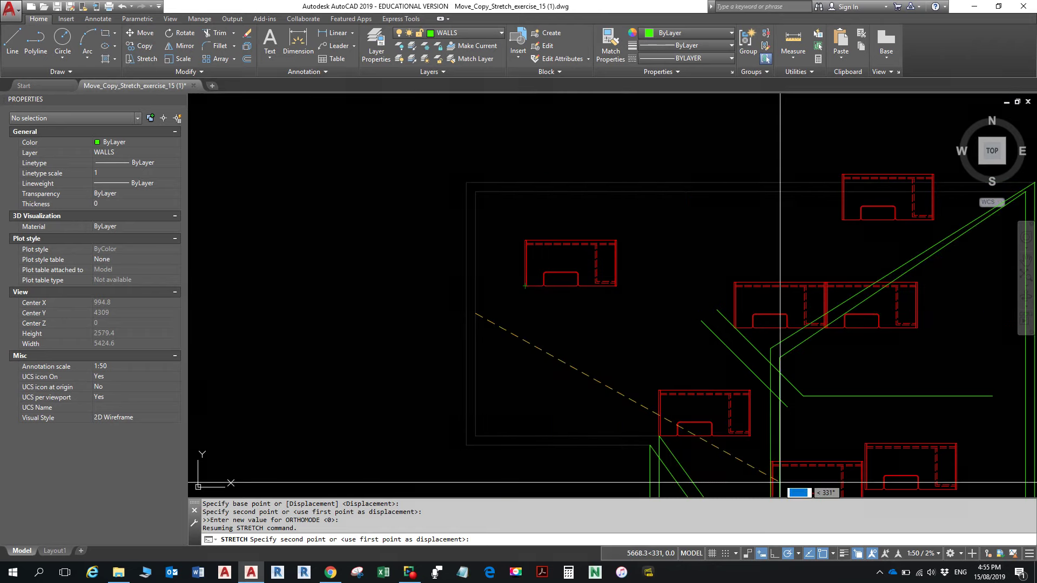
pyautogui.click(798, 554)
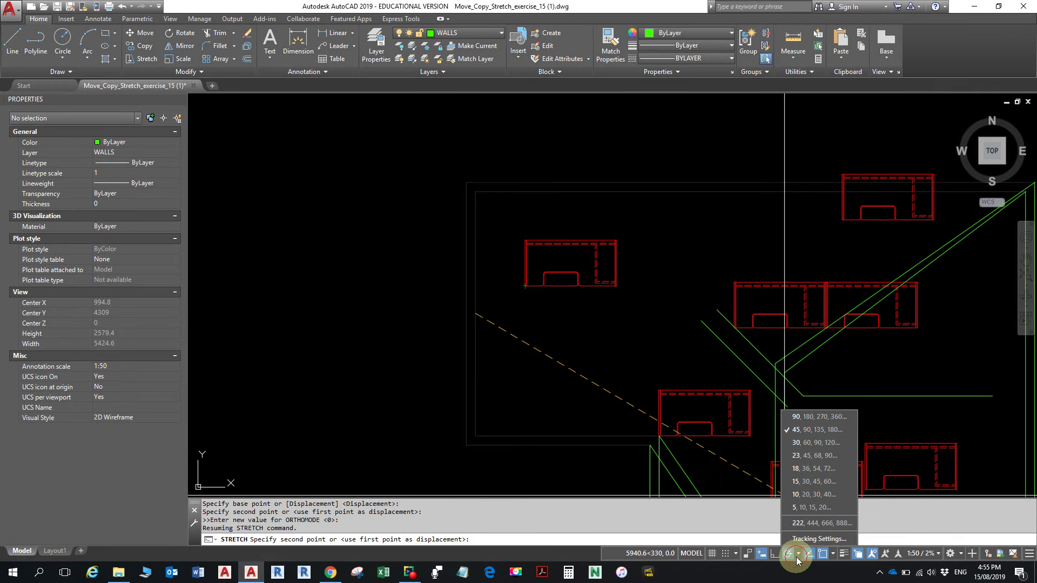
pyautogui.click(832, 555)
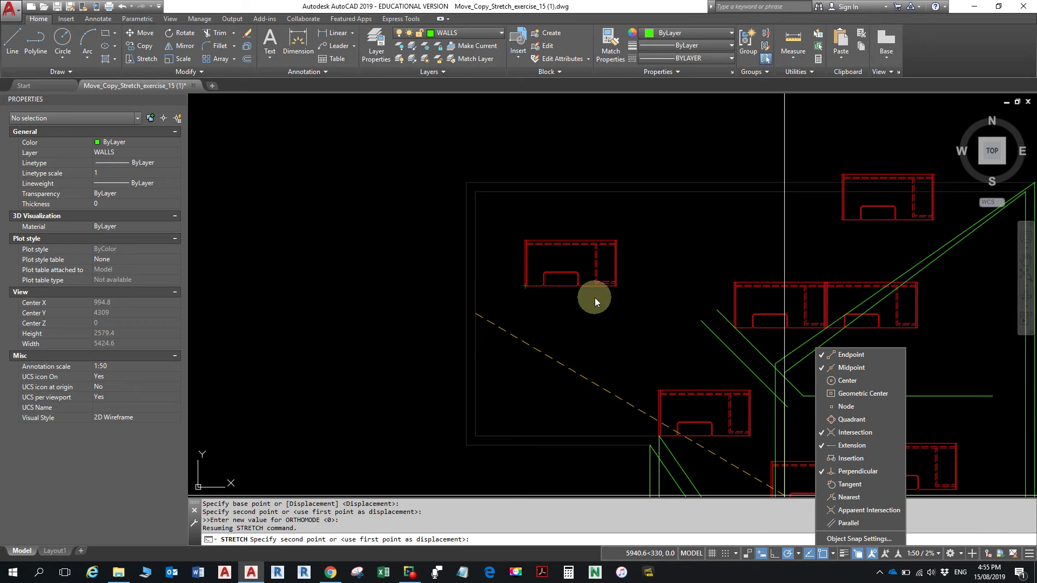
pyautogui.click(620, 184)
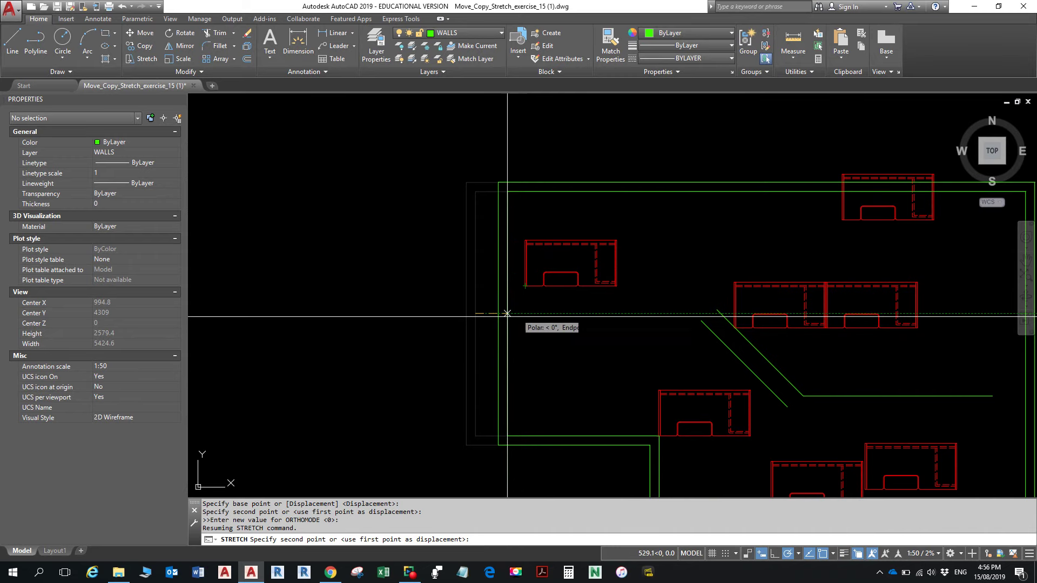
# Stretch the left-hand wall inward with a Perpendicular snap so its inner face meets the upper-left desk's left edge
pyautogui.keyDown('shift'); pyautogui.rightClick(504, 307); pyautogui.keyUp('shift')
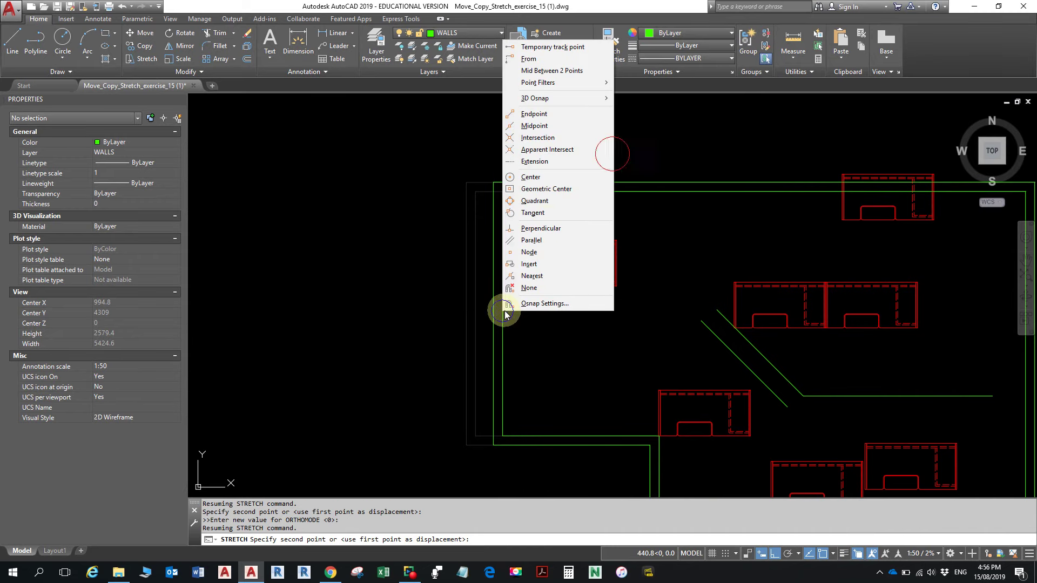
pyautogui.click(549, 229)
pyautogui.scroll(5, 547, 227)
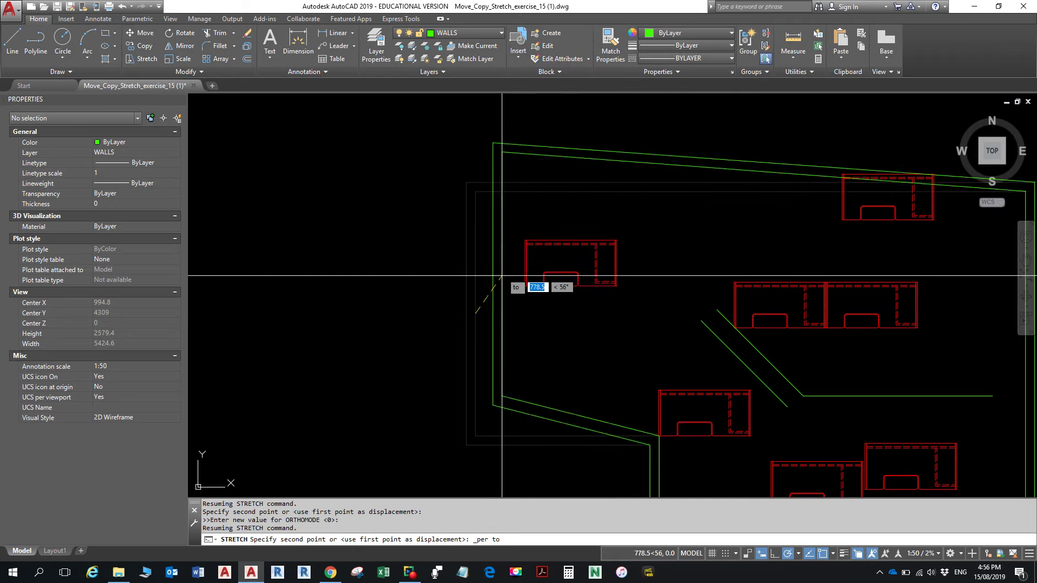
pyautogui.scroll(-4, 535, 248)
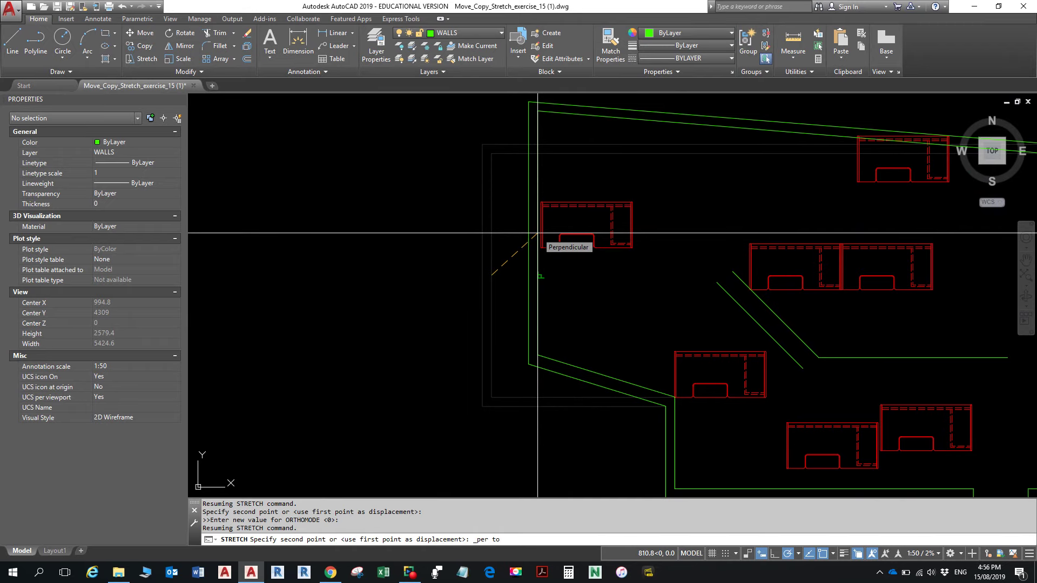
pyautogui.click(537, 233)
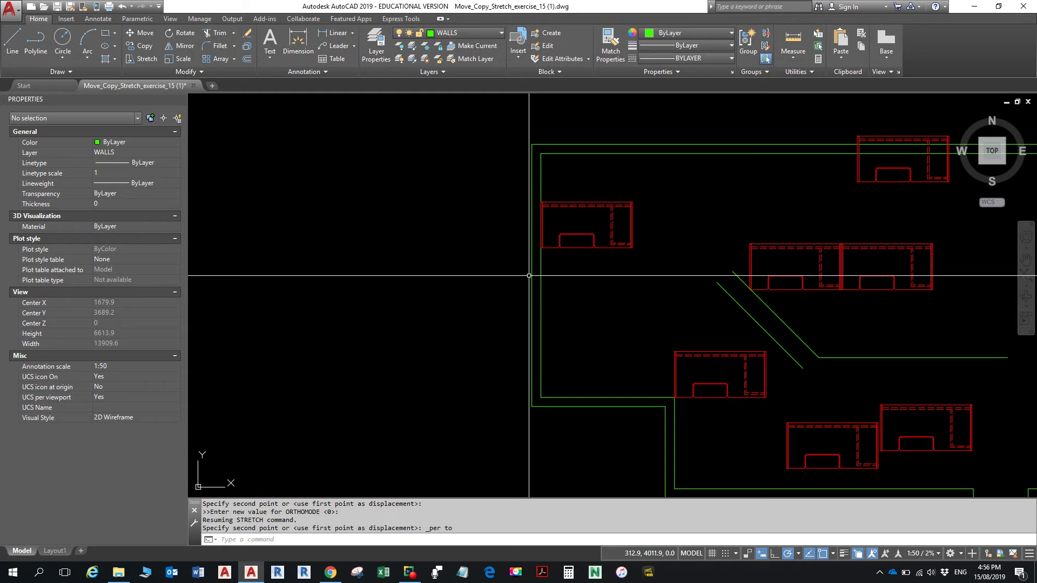
pyautogui.press('alt')
pyautogui.press('alt')
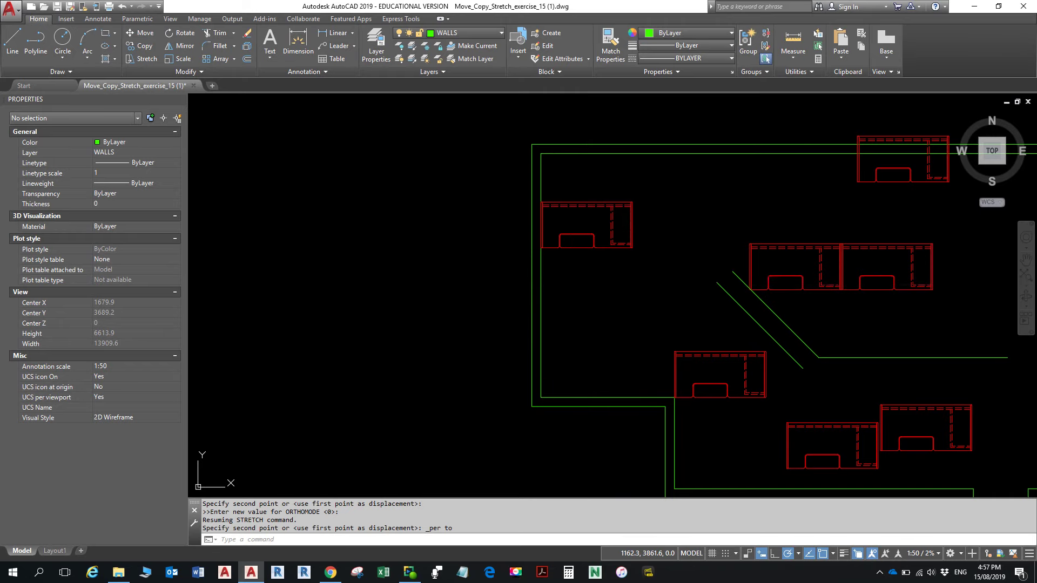
# Undo the last stretch of the left-hand wall
pyautogui.hotkey('ctrl', 'z')
pyautogui.scroll(3, 566, 295)
pyautogui.scroll(-5, 566, 295)
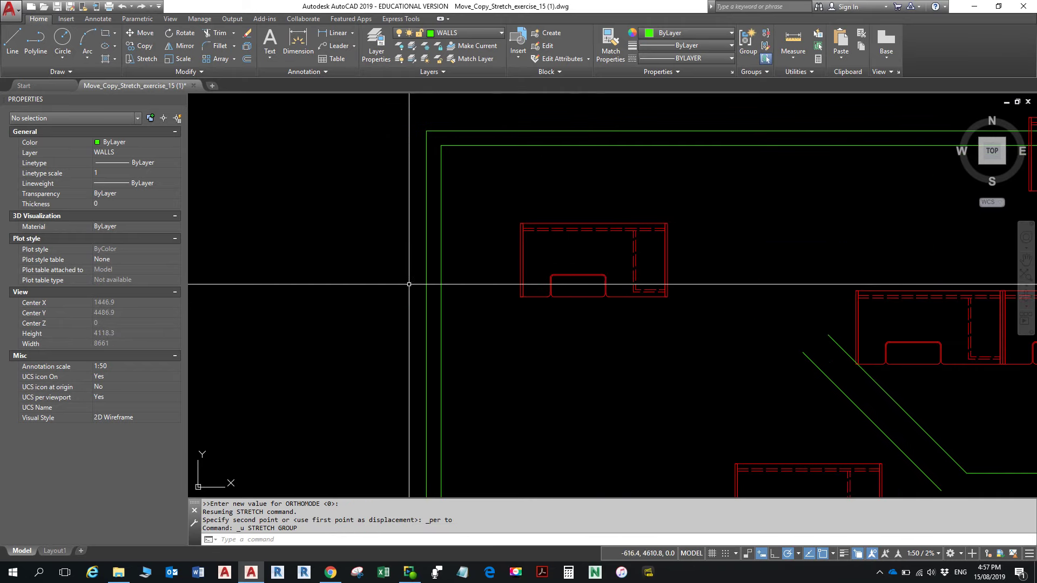
pyautogui.moveTo(435, 216)
pyautogui.mouseDown(button='middle')
pyautogui.moveTo(438, 270)
pyautogui.moveTo(432, 253)
pyautogui.mouseUp(button='middle')
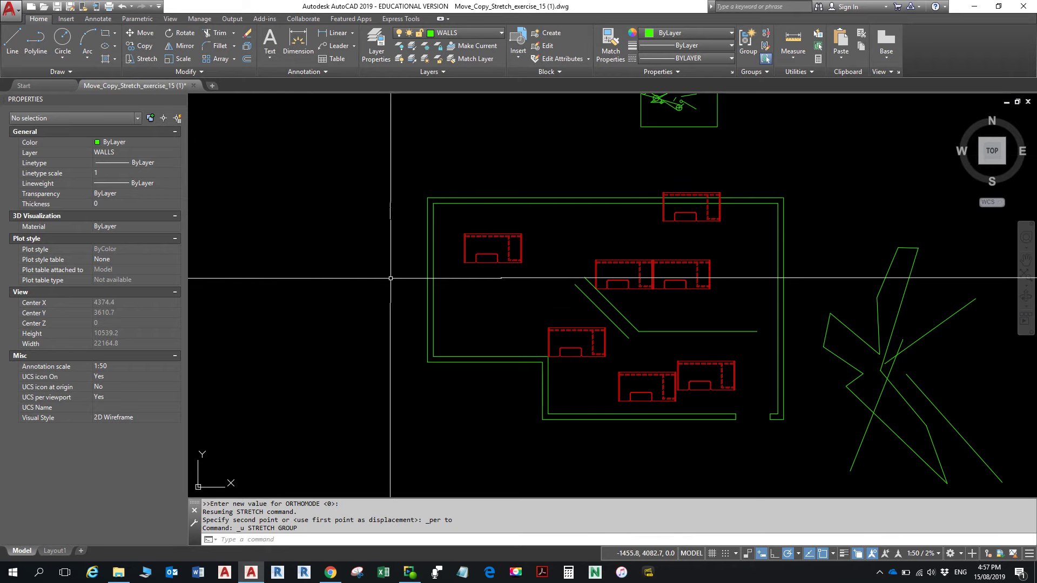
# Try crossing selections on the left-hand wall, one reaching its lower corners and one across only its middle, and clear both
pyautogui.click(444, 381)
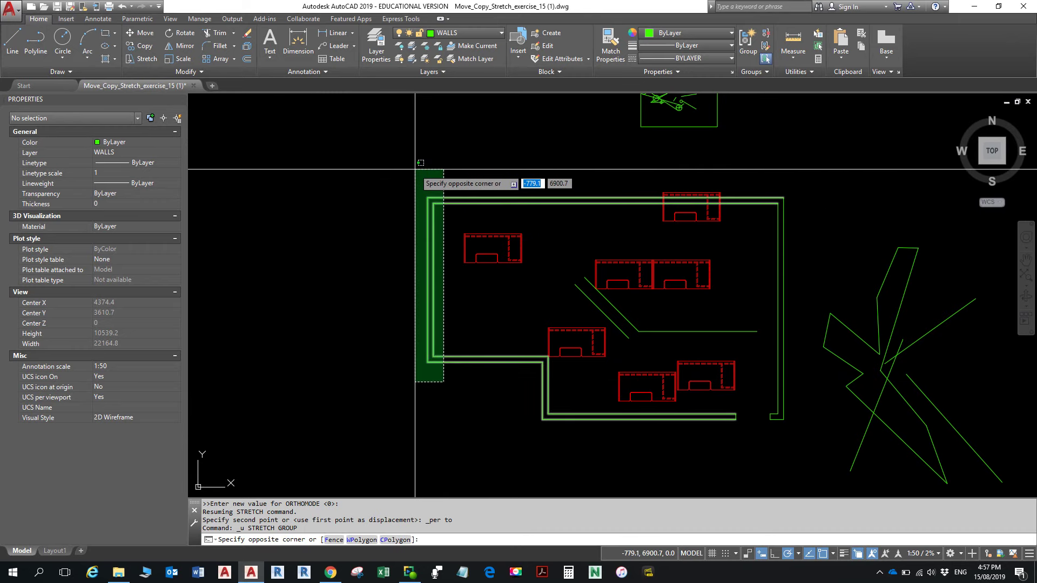
pyautogui.click(383, 215)
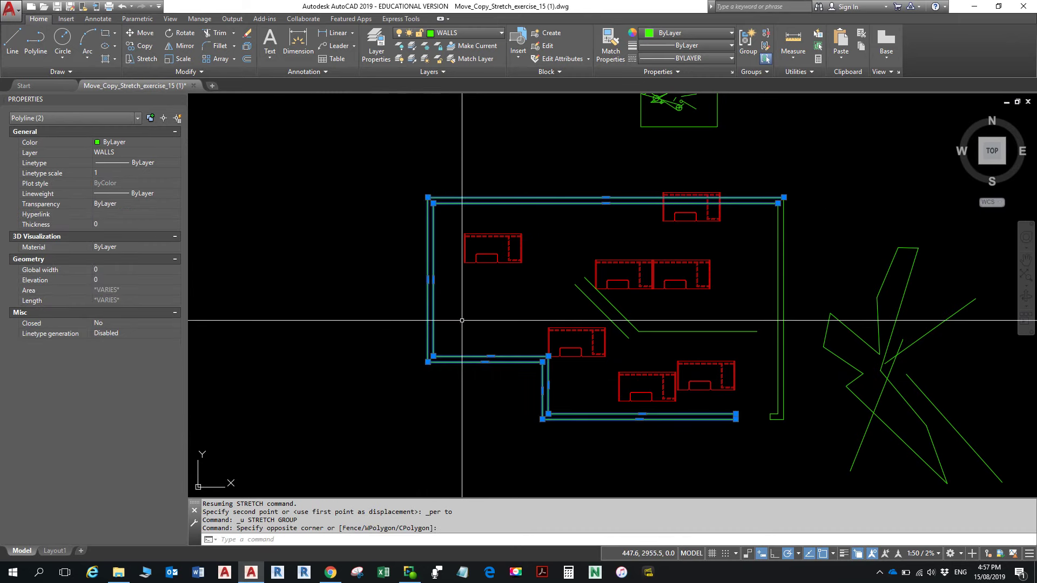
pyautogui.press('Escape')
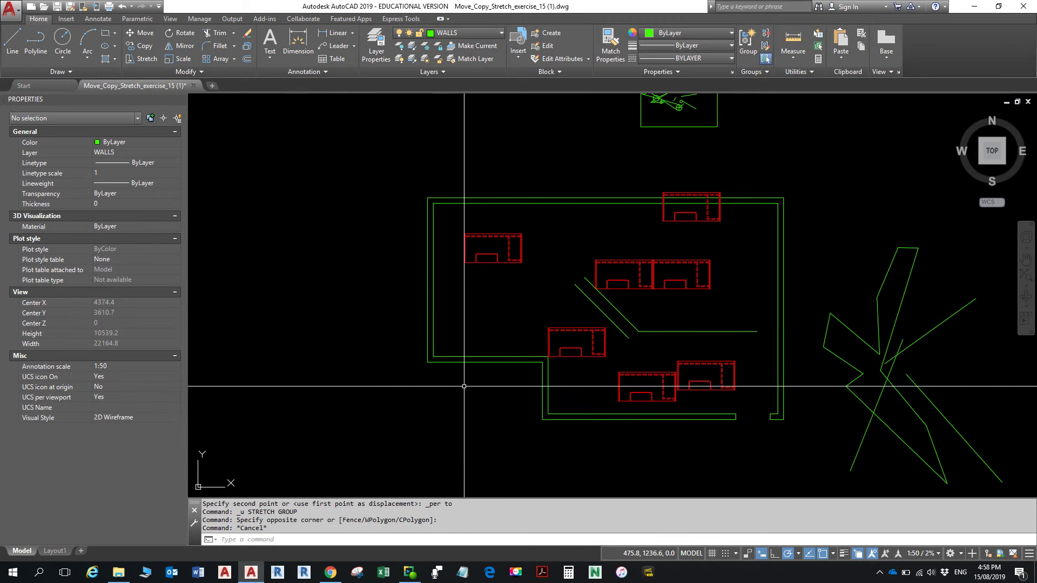
pyautogui.click(448, 312)
pyautogui.click(404, 261)
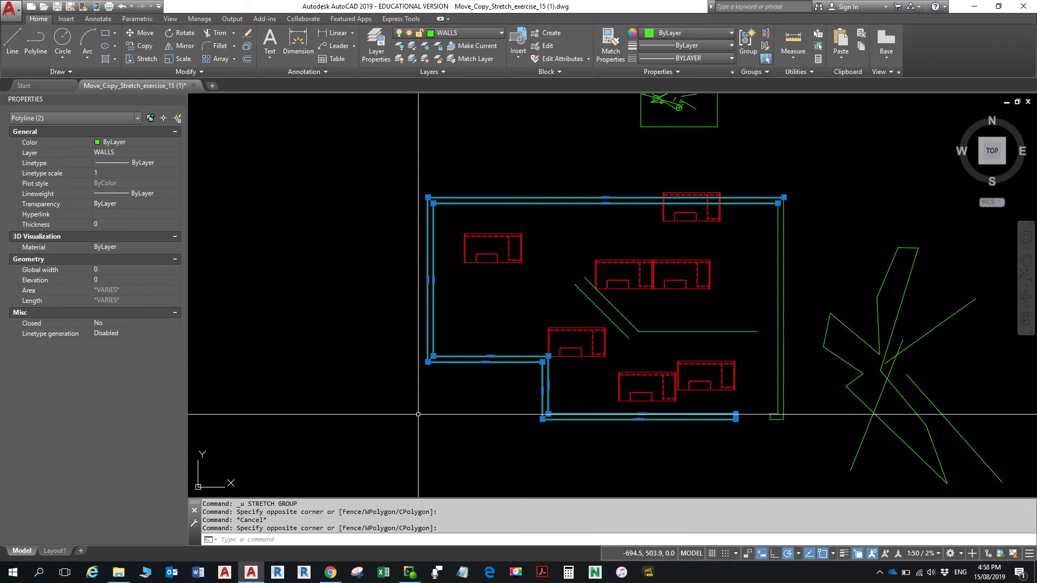
pyautogui.press('Escape')
pyautogui.press('Escape')
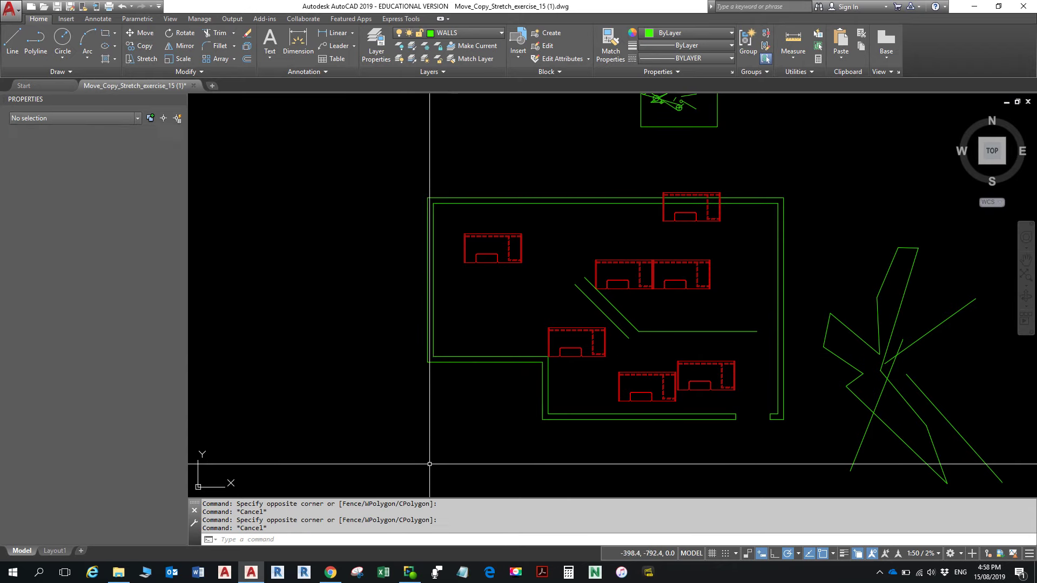
# Stretch the left-hand wall inward from a Nearest snap point on its inner face to the upper-left desk's left edge
pyautogui.click(449, 396)
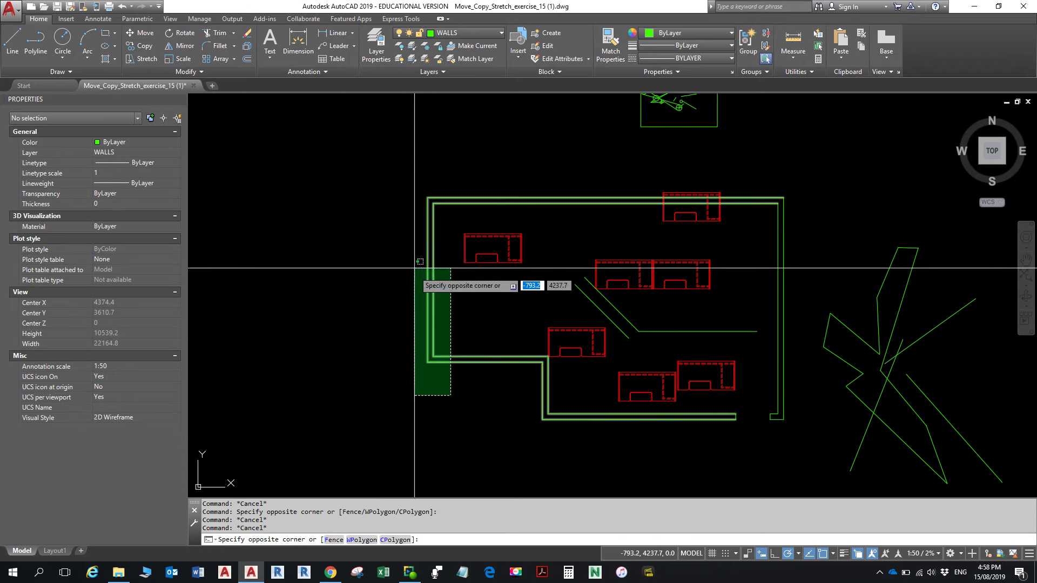
pyautogui.click(397, 184)
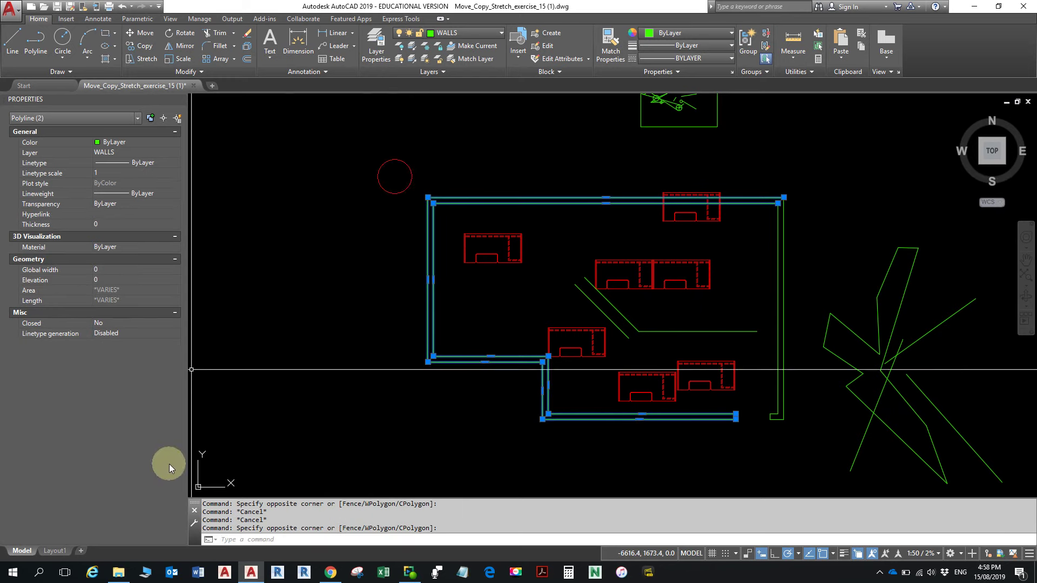
pyautogui.click(141, 58)
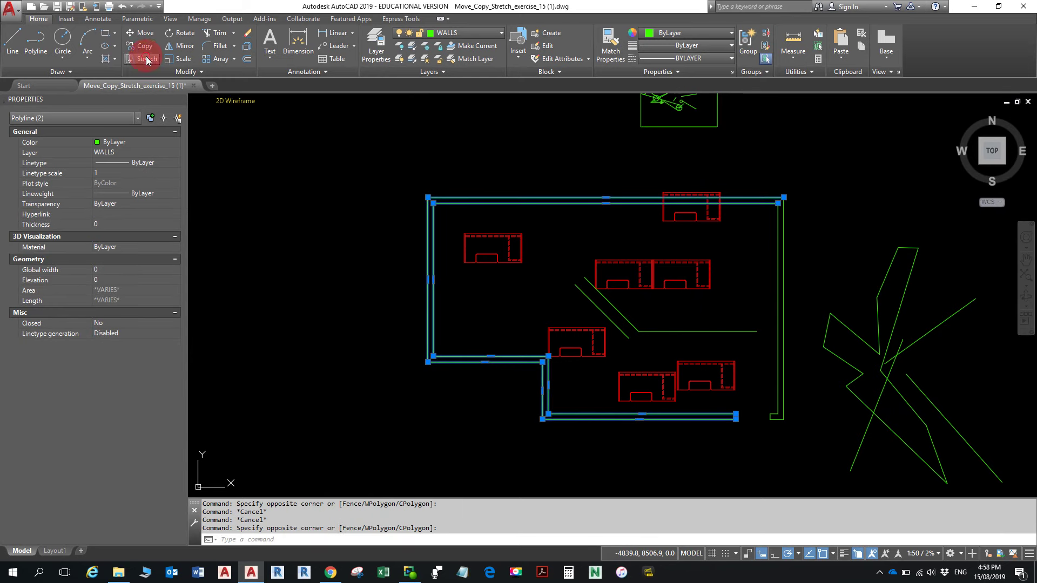
pyautogui.keyDown('shift'); pyautogui.rightClick(430, 257); pyautogui.keyUp('shift')
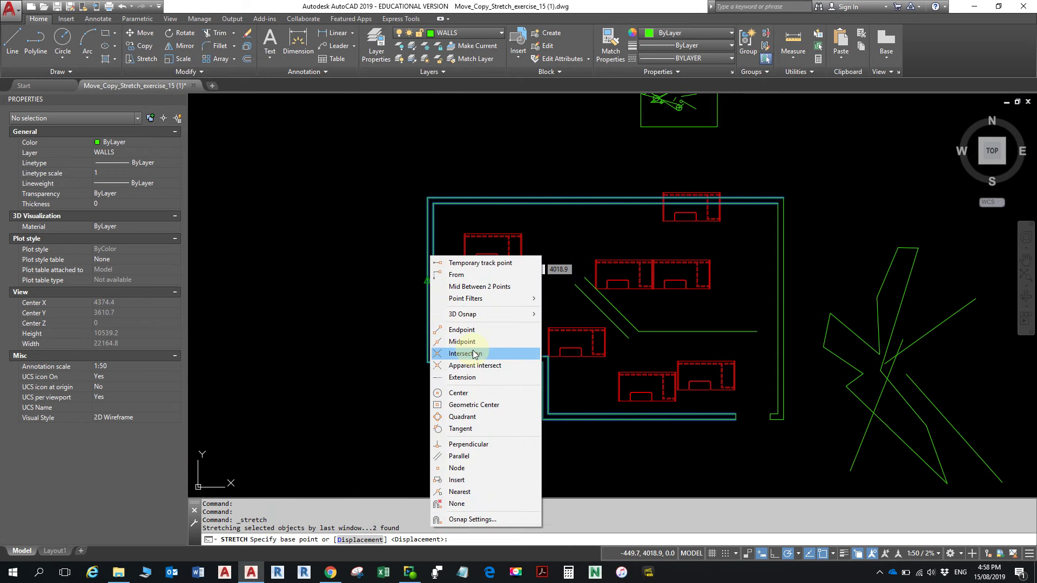
pyautogui.click(475, 491)
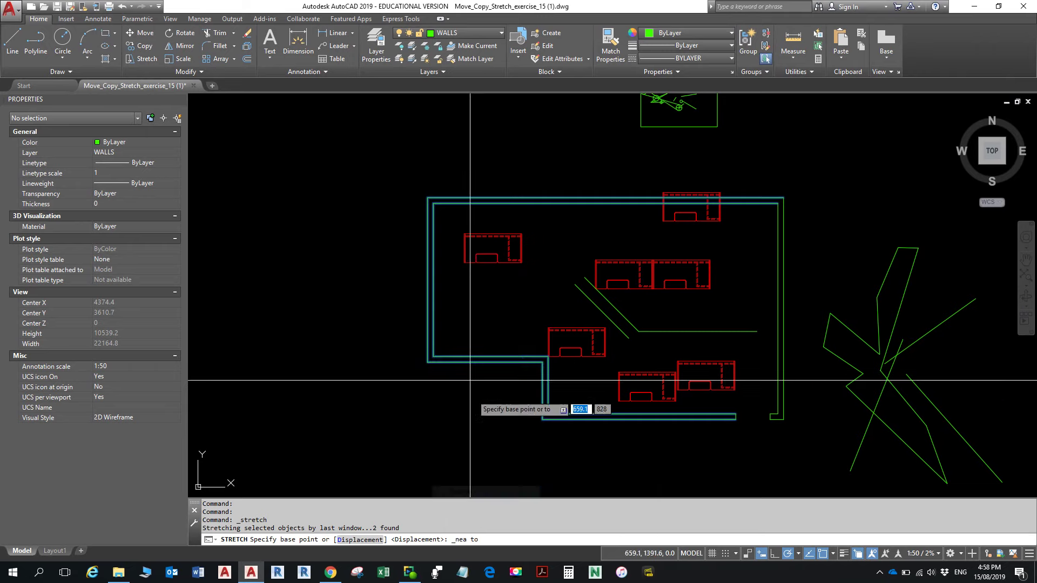
pyautogui.scroll(6, 475, 300)
pyautogui.moveTo(496, 420); pyautogui.dragTo(503, 450, button='middle')
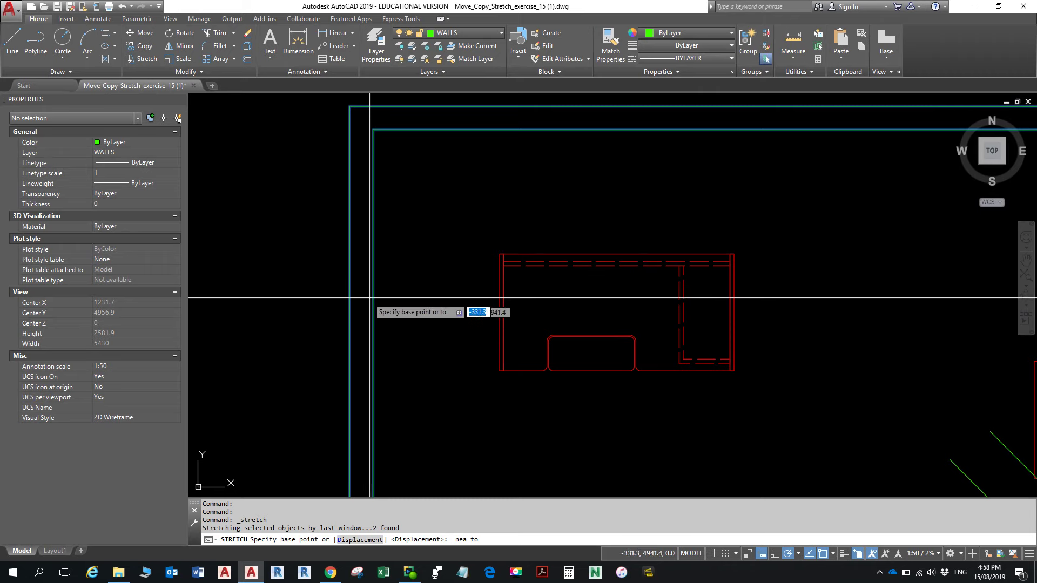
pyautogui.click(373, 318)
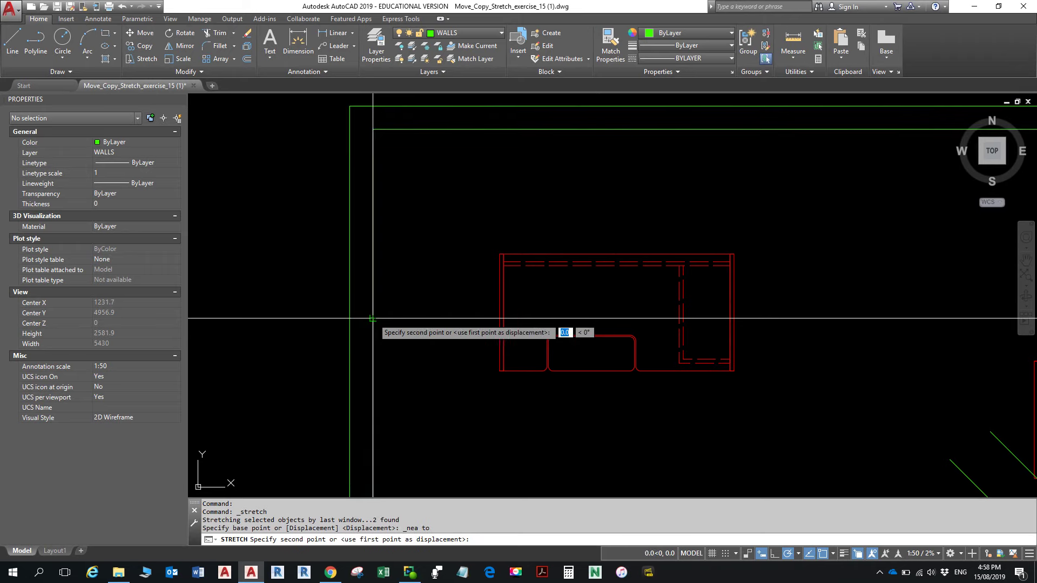
pyautogui.click(495, 320)
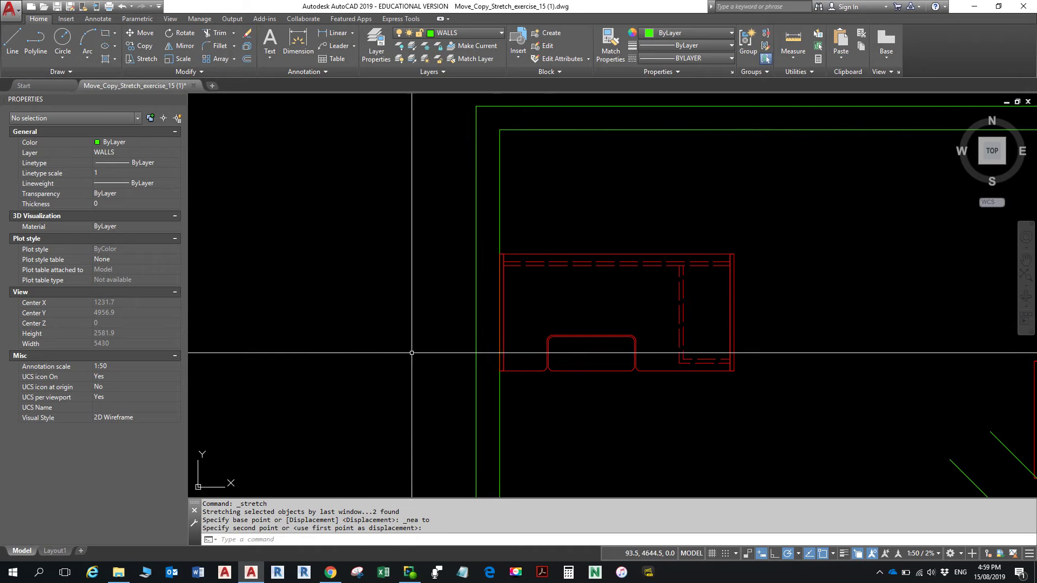
# Undo the stretch of the left-hand wall made with the Nearest snap
pyautogui.scroll(-2, 351, 367)
pyautogui.scroll(-5, 362, 294)
pyautogui.moveTo(361, 294); pyautogui.dragTo(387, 202, button='middle')
pyautogui.scroll(2, 378, 326)
pyautogui.moveTo(378, 327); pyautogui.dragTo(373, 315, button='middle')
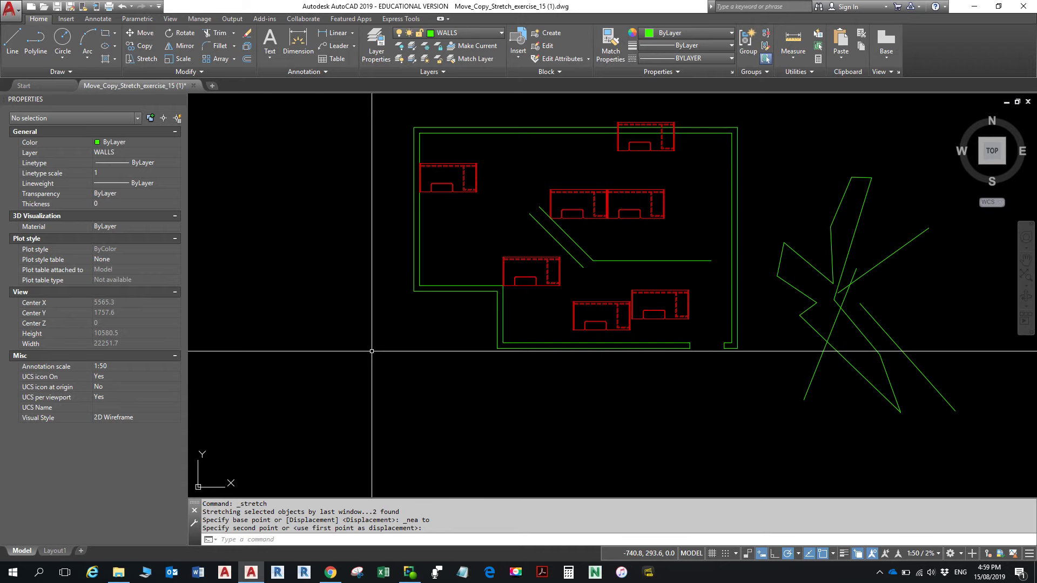
pyautogui.hotkey('ctrl', 'z')
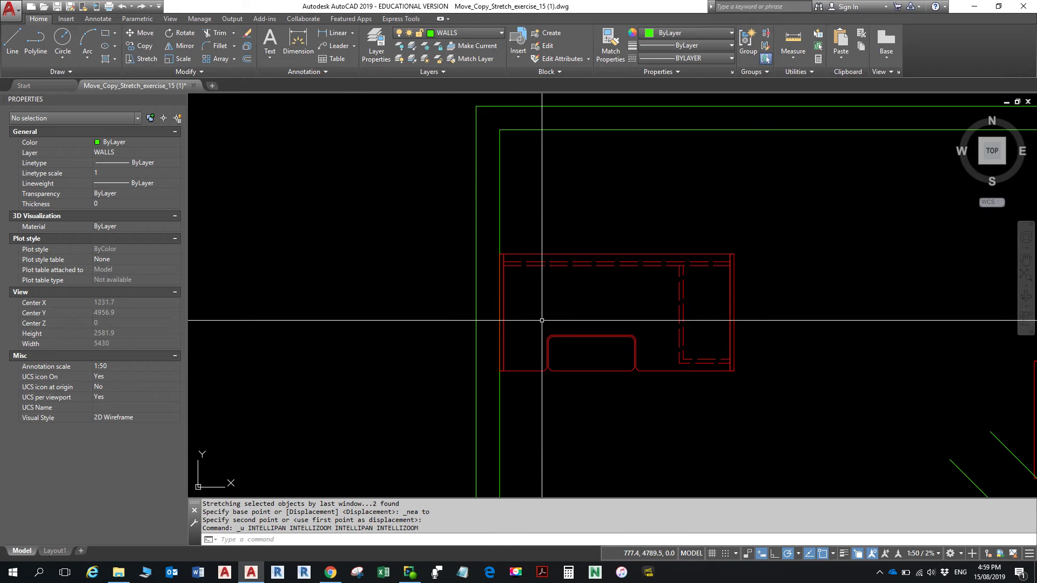
pyautogui.hotkey('ctrl', 'z')
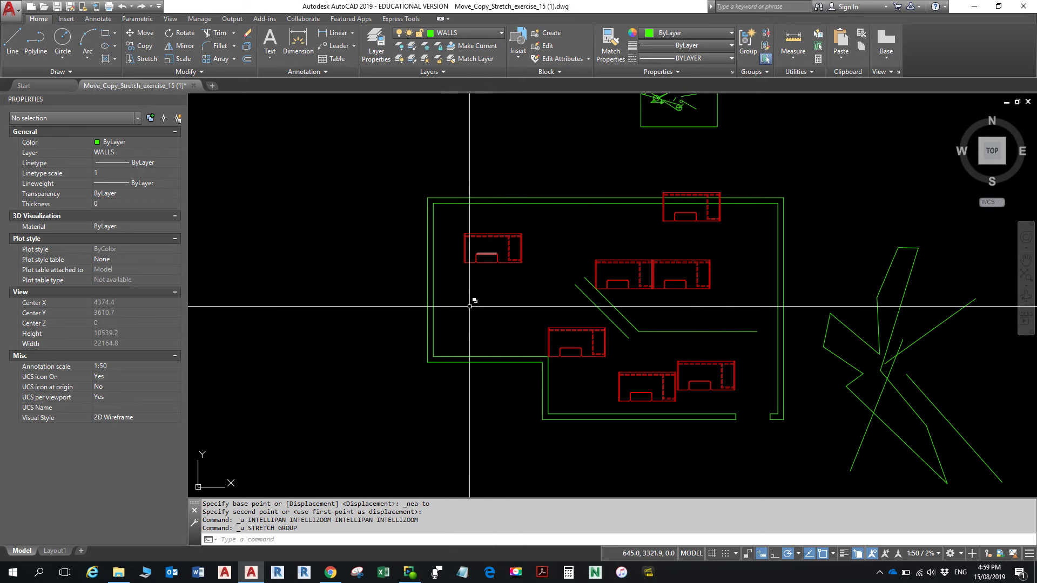
# Try crossing selections over the left-hand wall, including one that also catches the upper-left desk and two lassos, and clear them
pyautogui.click(478, 399)
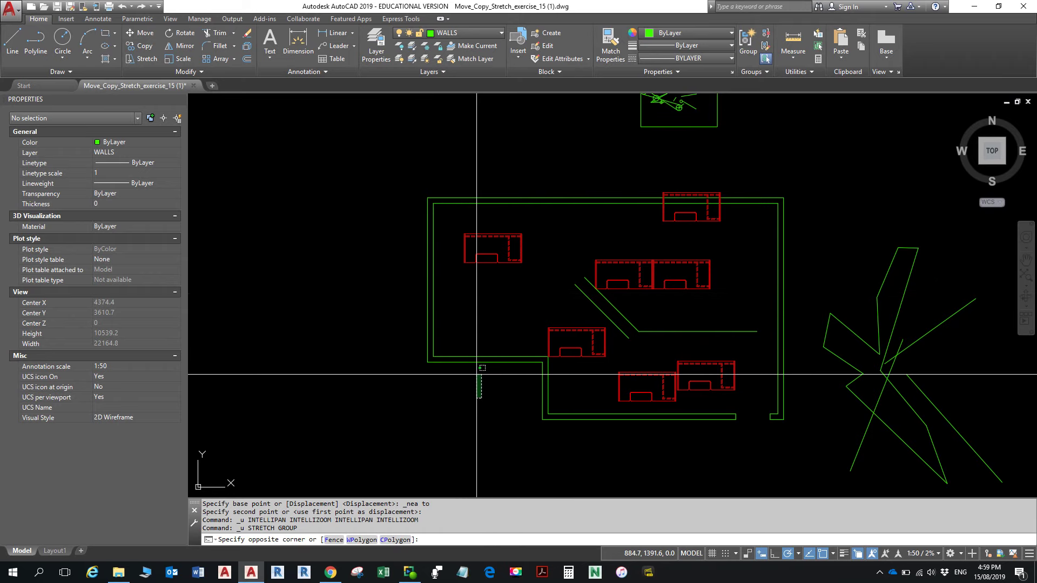
pyautogui.click(406, 188)
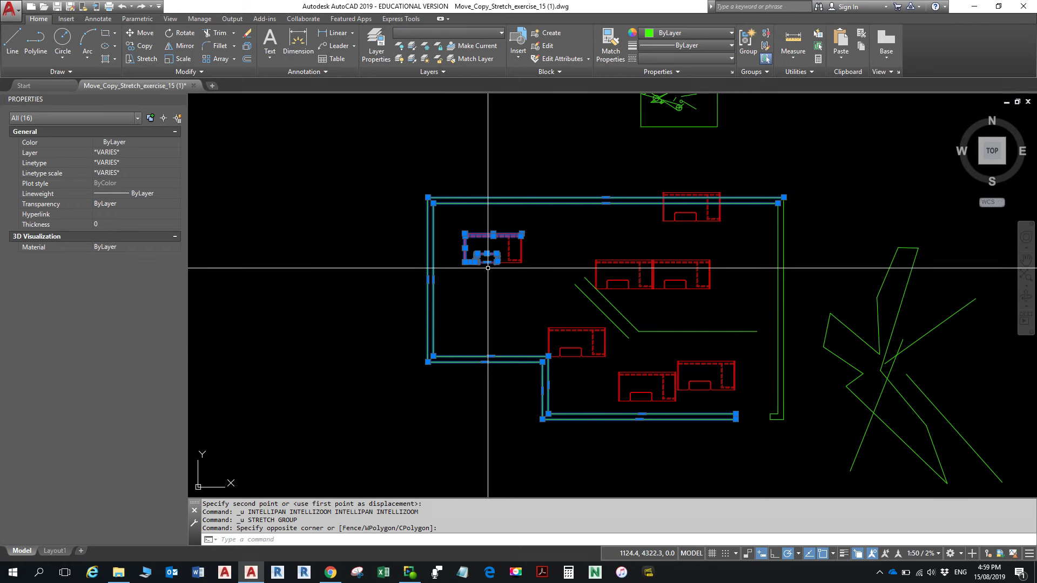
pyautogui.press('Escape')
pyautogui.press('Escape')
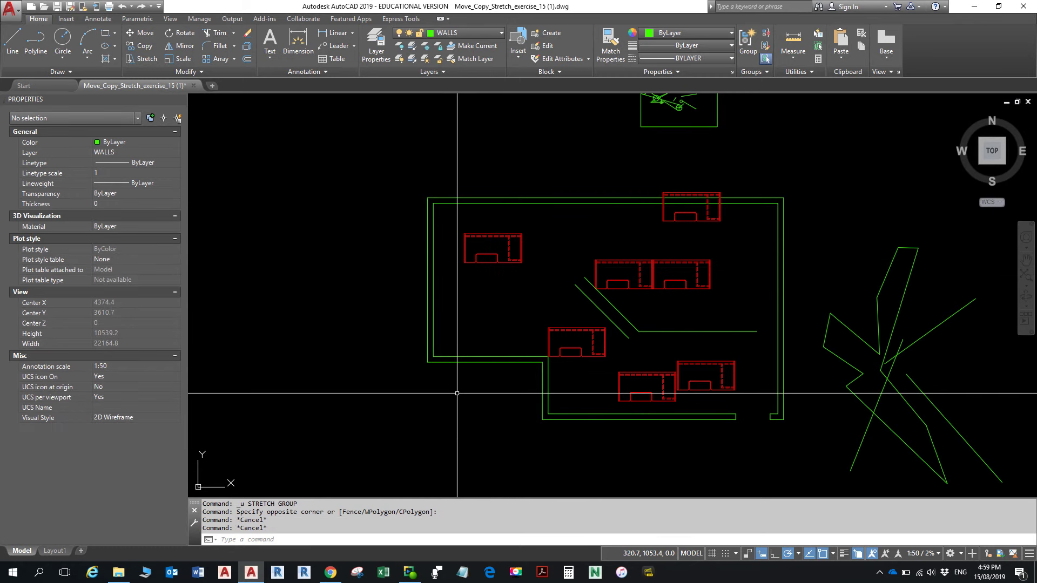
pyautogui.moveTo(455, 385); pyautogui.dragTo(452, 338)
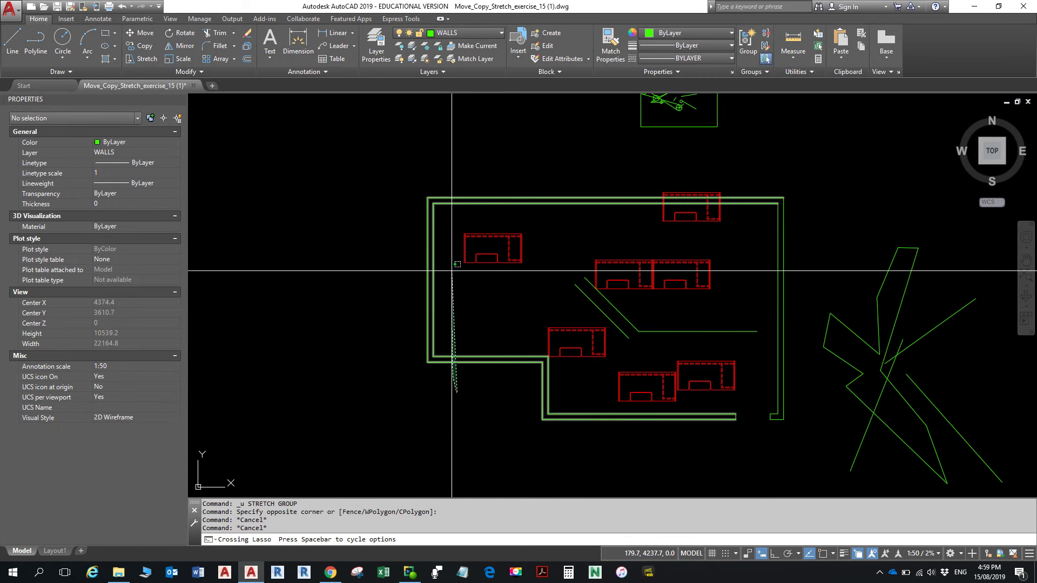
pyautogui.moveTo(452, 266); pyautogui.dragTo(442, 162)
pyautogui.press('Escape')
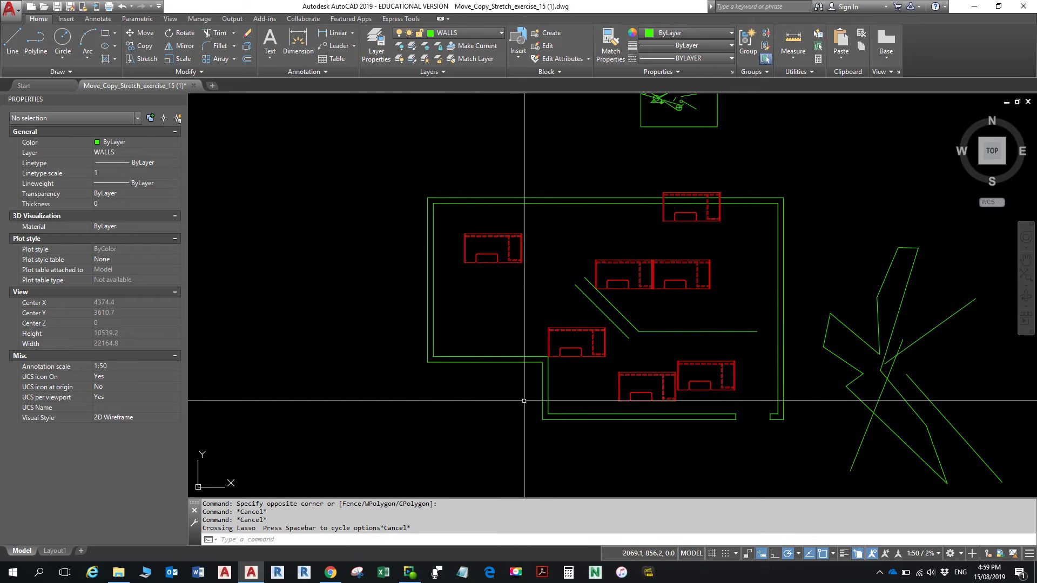
pyautogui.moveTo(526, 398)
pyautogui.mouseDown()
pyautogui.moveTo(528, 351)
pyautogui.moveTo(485, 291)
pyautogui.moveTo(489, 263)
pyautogui.moveTo(499, 298)
pyautogui.mouseUp()
pyautogui.press('Escape')
pyautogui.press('Escape')
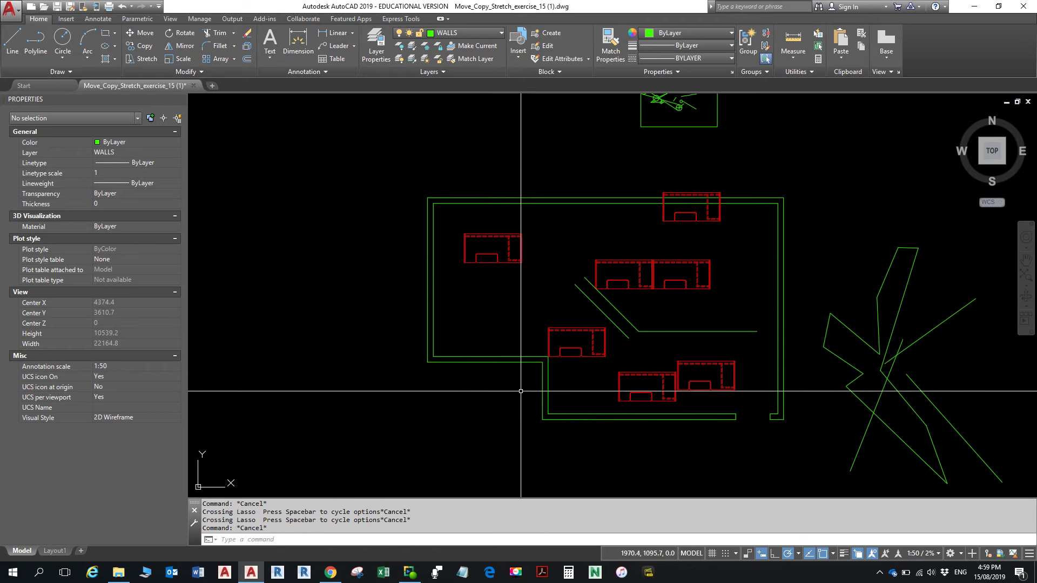
# Stretch the left-hand wall inward from its inner face's midpoint to the upper-left desk's left edge with a Perpendicular snap
pyautogui.moveTo(520, 390)
pyautogui.mouseDown()
pyautogui.moveTo(494, 295)
pyautogui.moveTo(447, 276)
pyautogui.moveTo(458, 231)
pyautogui.moveTo(451, 181)
pyautogui.moveTo(417, 174)
pyautogui.moveTo(392, 235)
pyautogui.moveTo(394, 348)
pyautogui.moveTo(415, 397)
pyautogui.mouseUp()
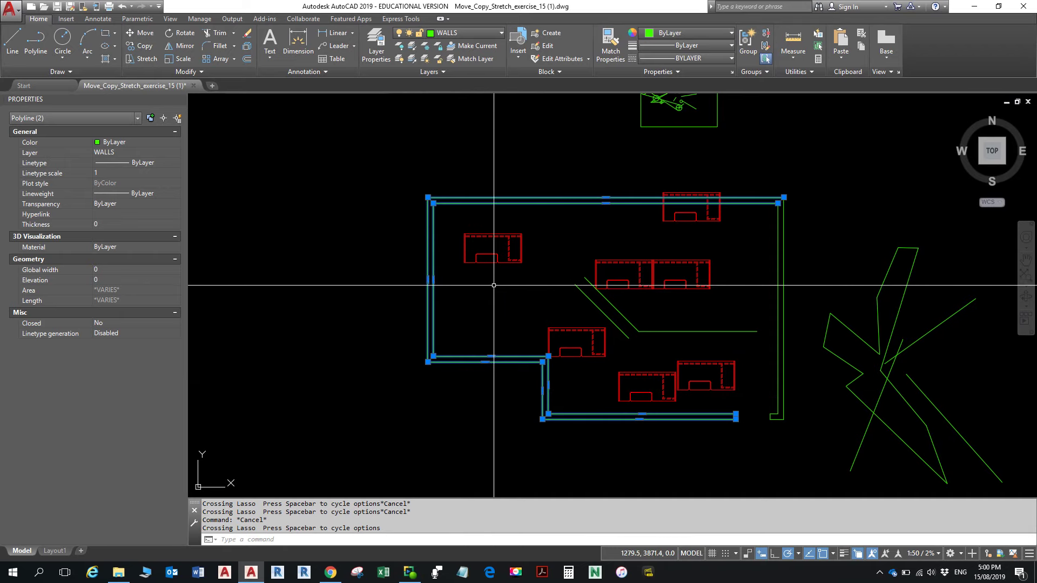
pyautogui.click(146, 58)
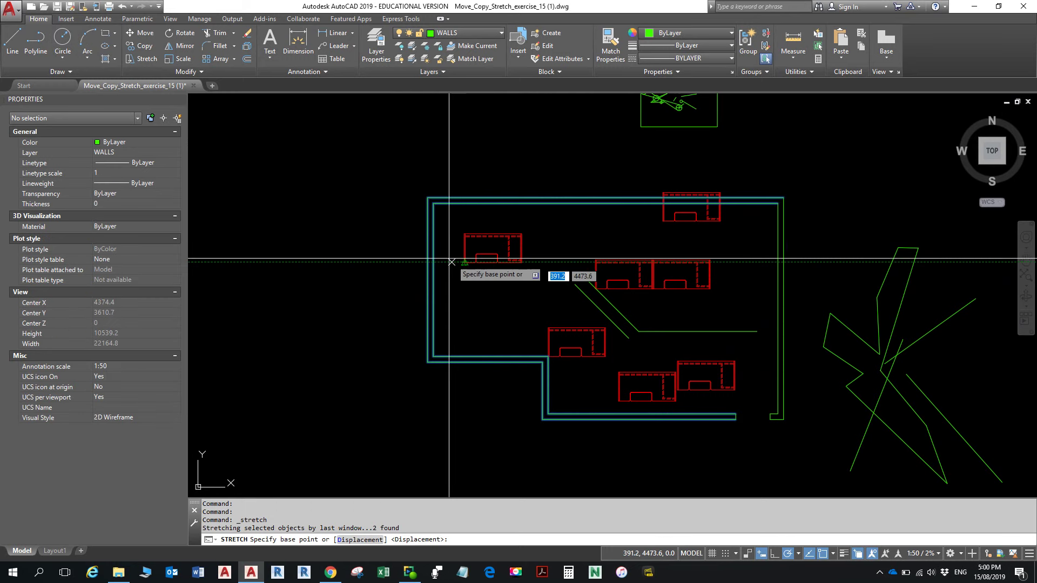
pyautogui.click(433, 281)
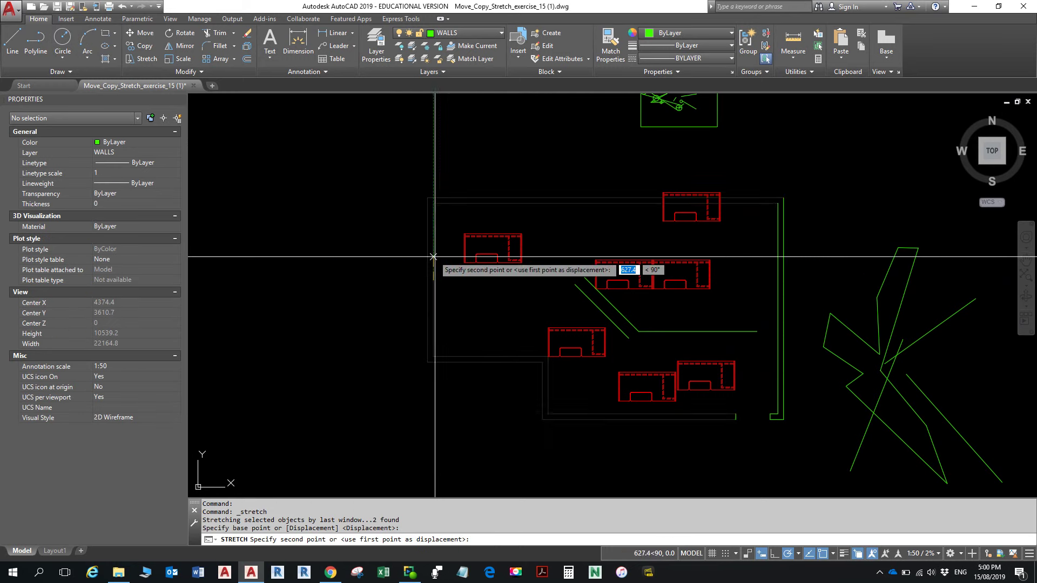
pyautogui.keyDown('shift'); pyautogui.rightClick(458, 281); pyautogui.keyUp('shift')
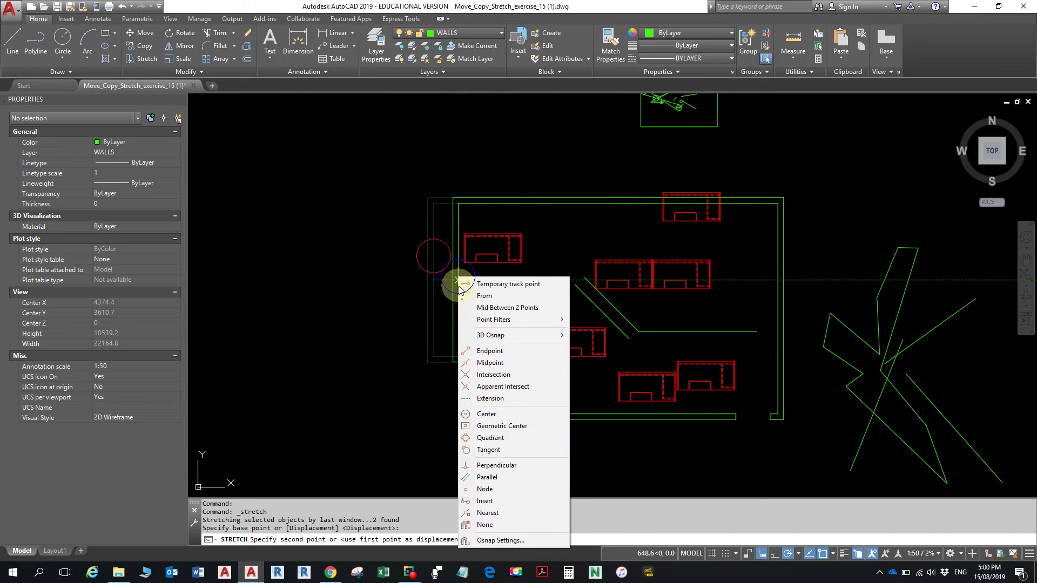
pyautogui.click(495, 465)
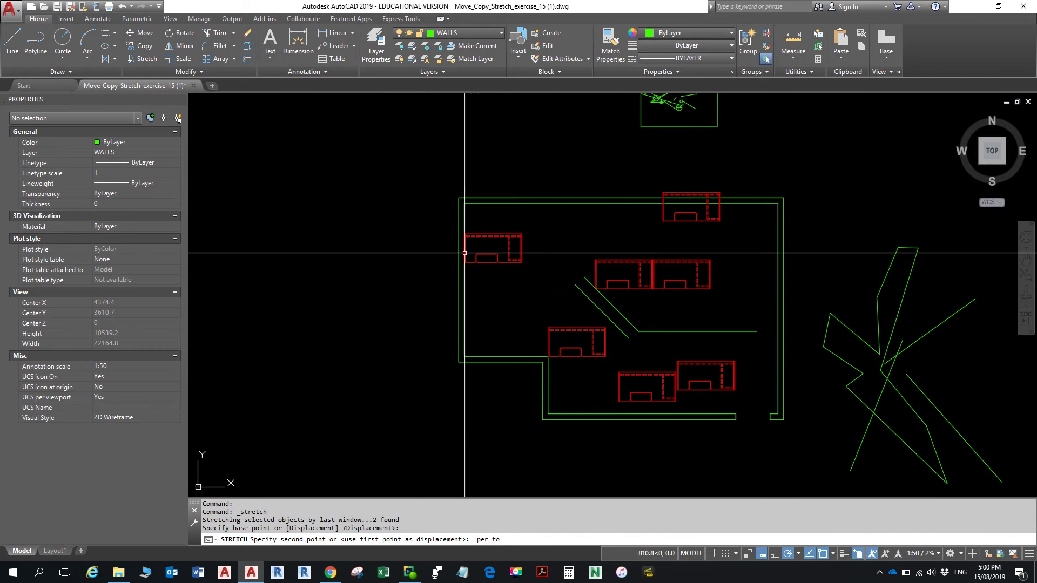
pyautogui.press('Escape')
pyautogui.press('Escape')
pyautogui.scroll(-3, 794, 341)
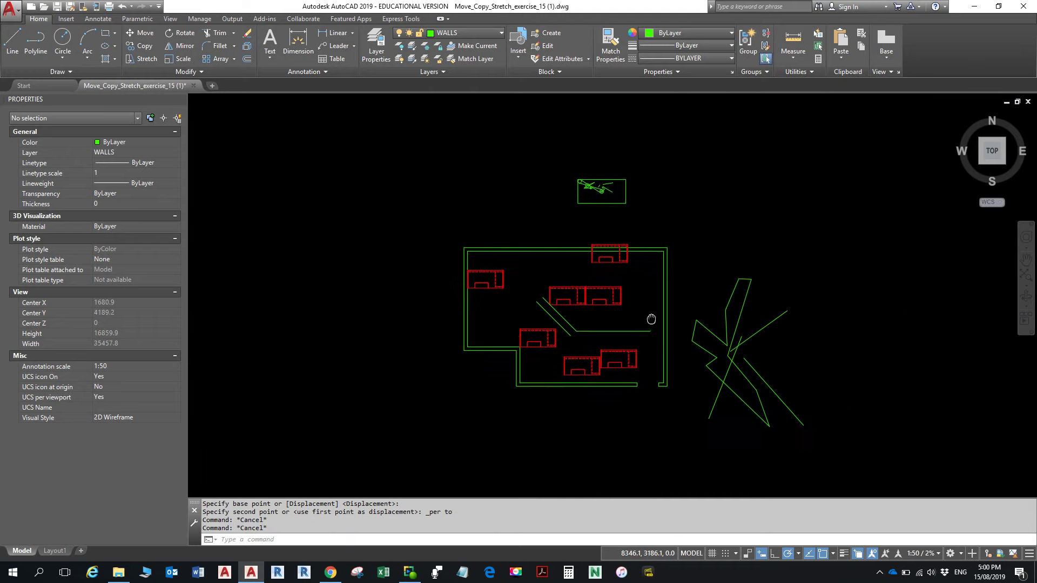
pyautogui.scroll(3, 630, 356)
pyautogui.scroll(4, 642, 340)
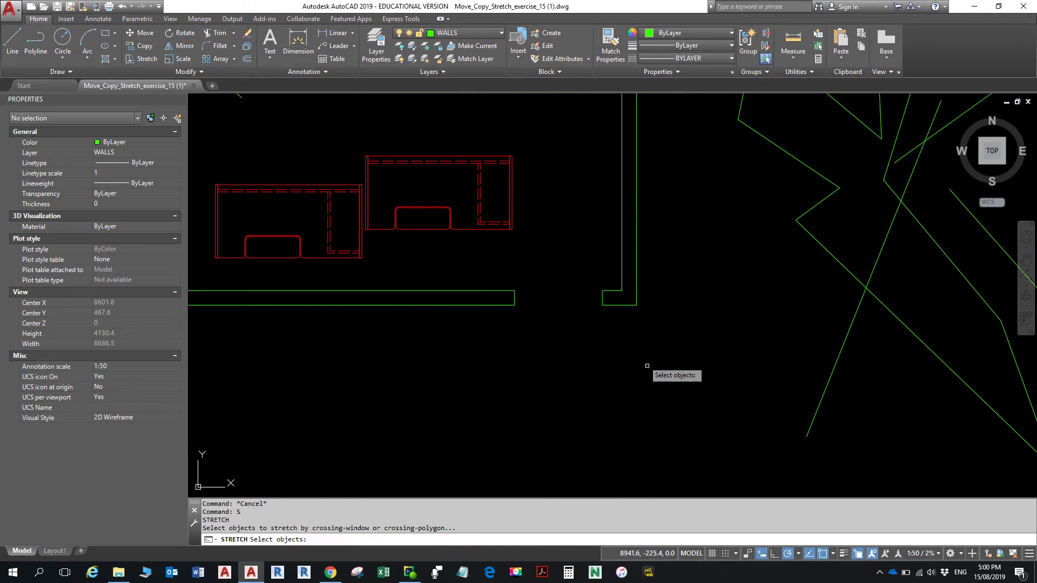
pyautogui.scroll(-6, 691, 379)
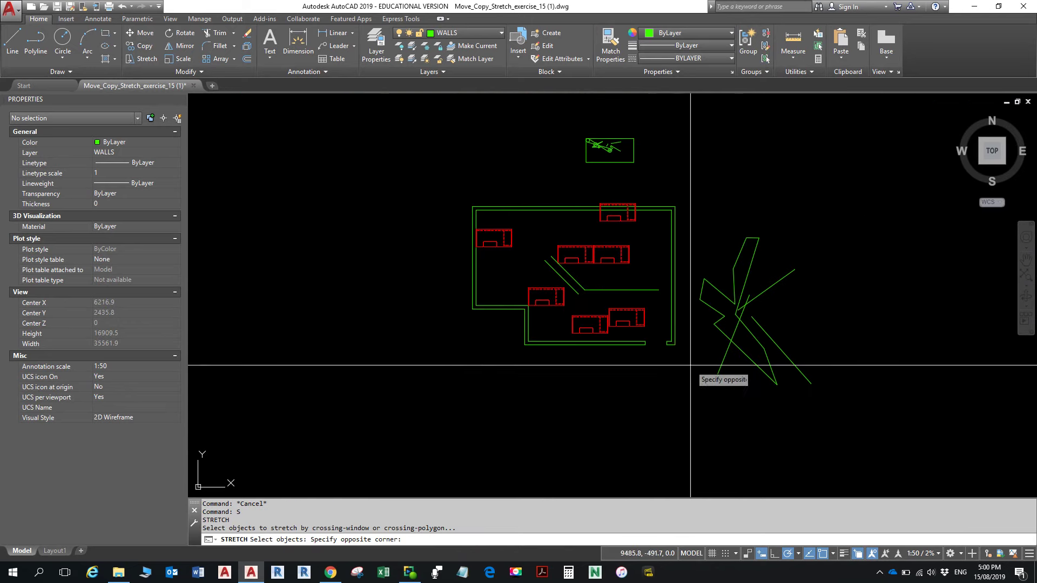
pyautogui.click(662, 181)
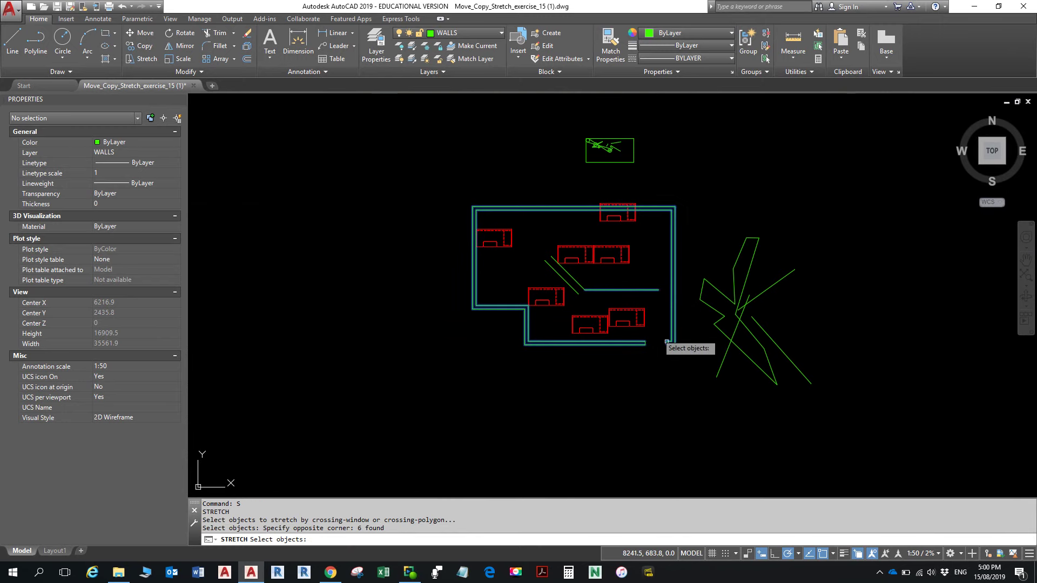
pyautogui.press('Return')
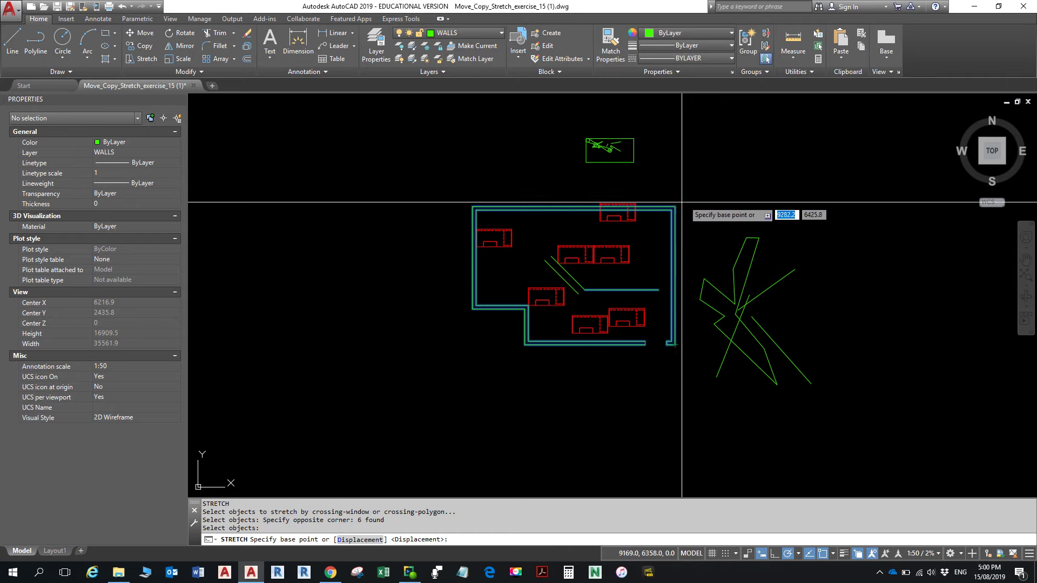
pyautogui.click(675, 206)
pyautogui.write('100')
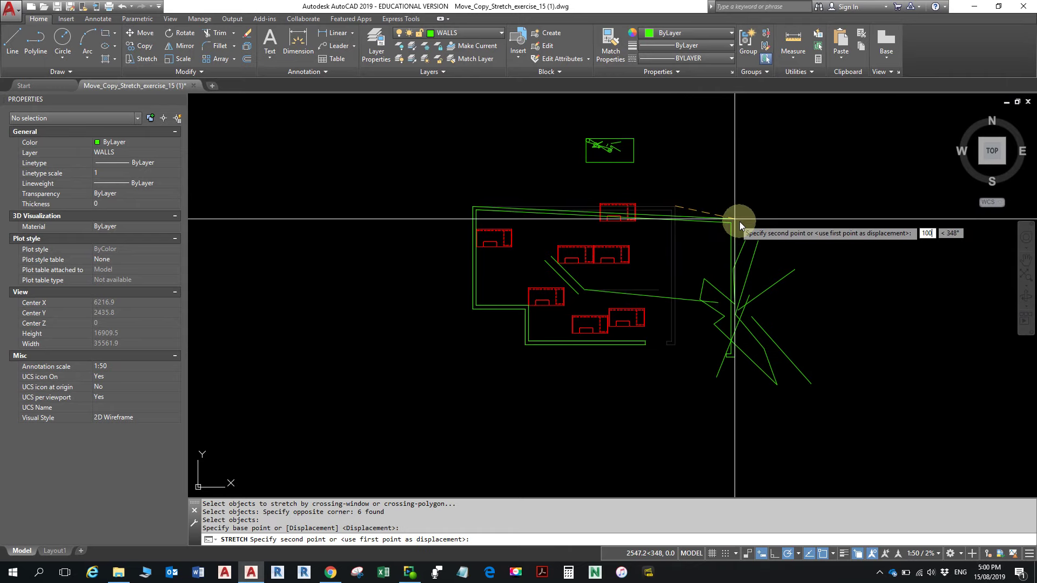
pyautogui.press('Escape')
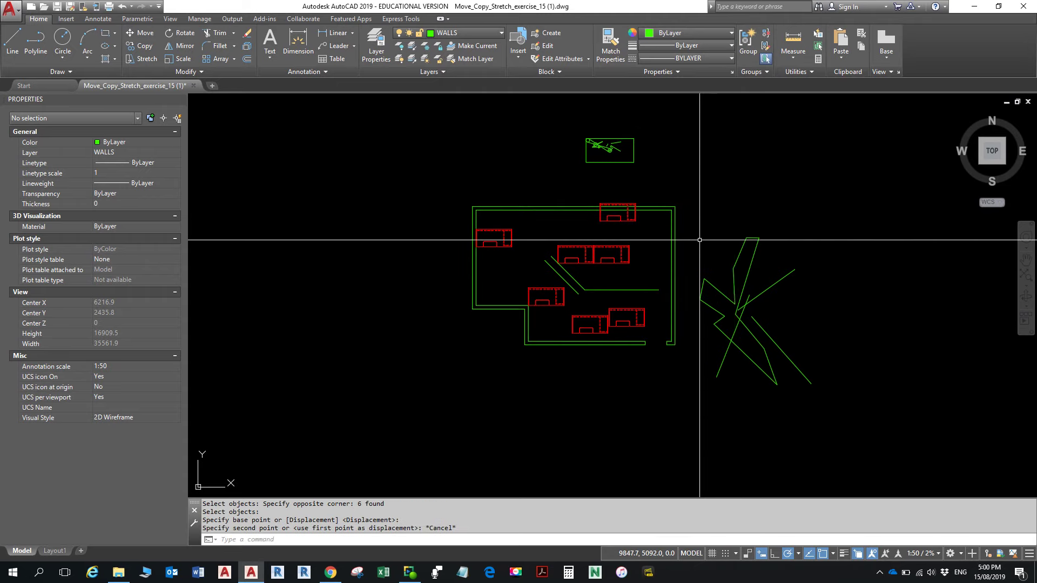
# Try to stretch the right-hand wall and the inner partition's end outward by 1000, and undo the stretch
pyautogui.moveTo(676, 358); pyautogui.dragTo(666, 200)
pyautogui.press('space')
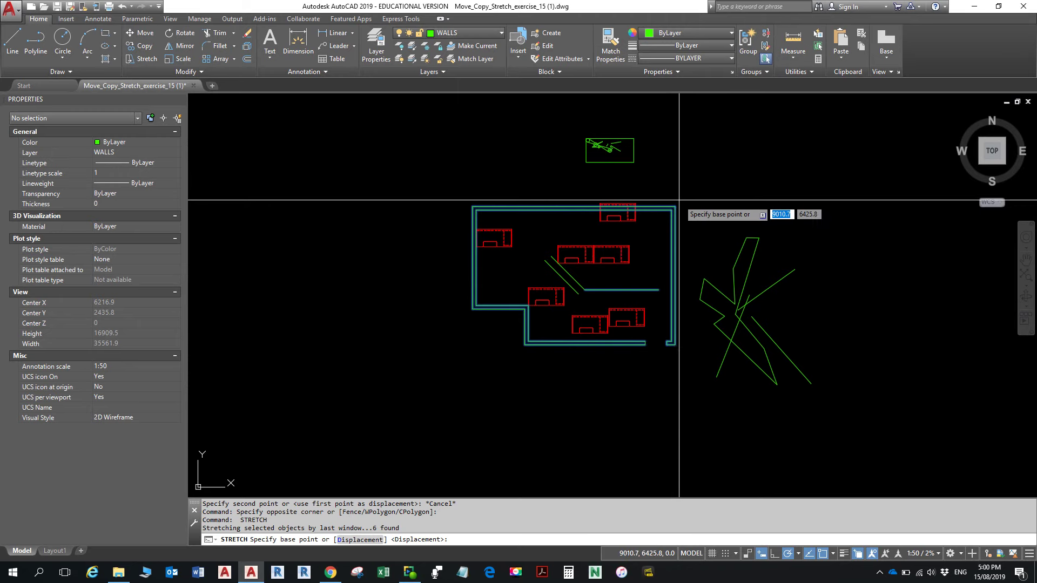
pyautogui.click(679, 200)
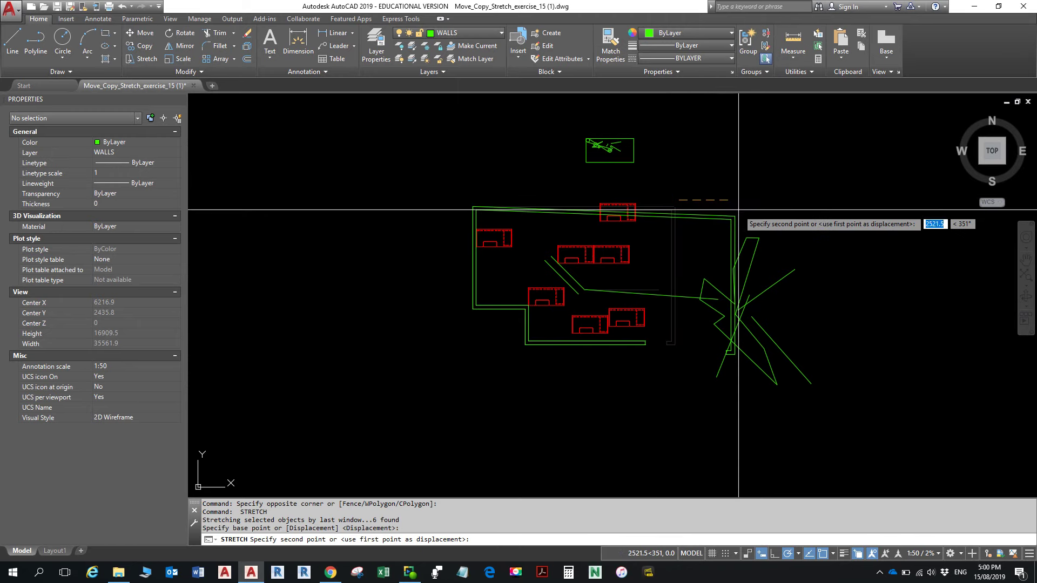
pyautogui.write('1000')
pyautogui.press('Return')
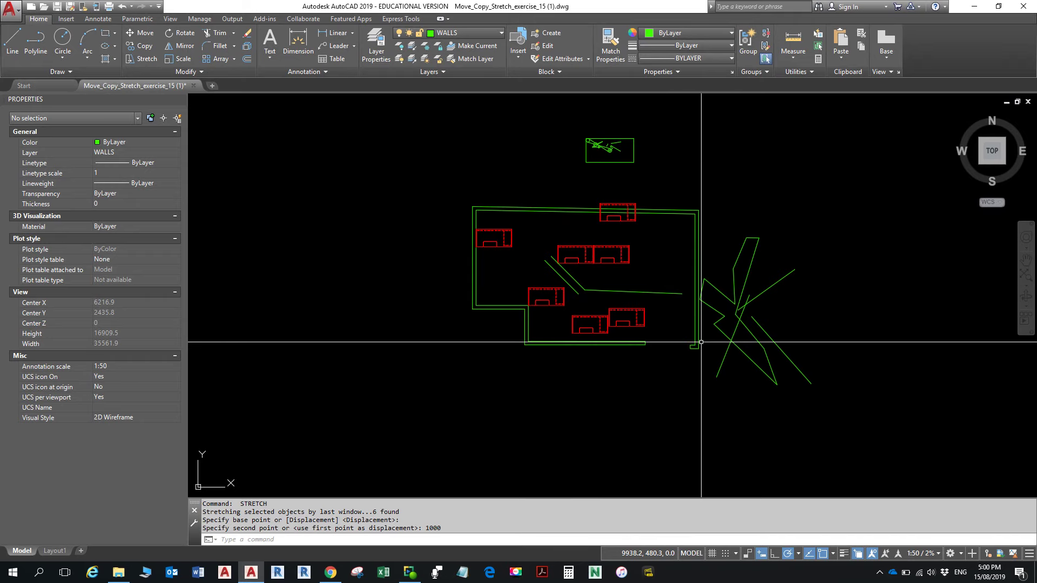
pyautogui.hotkey('ctrl', 'z')
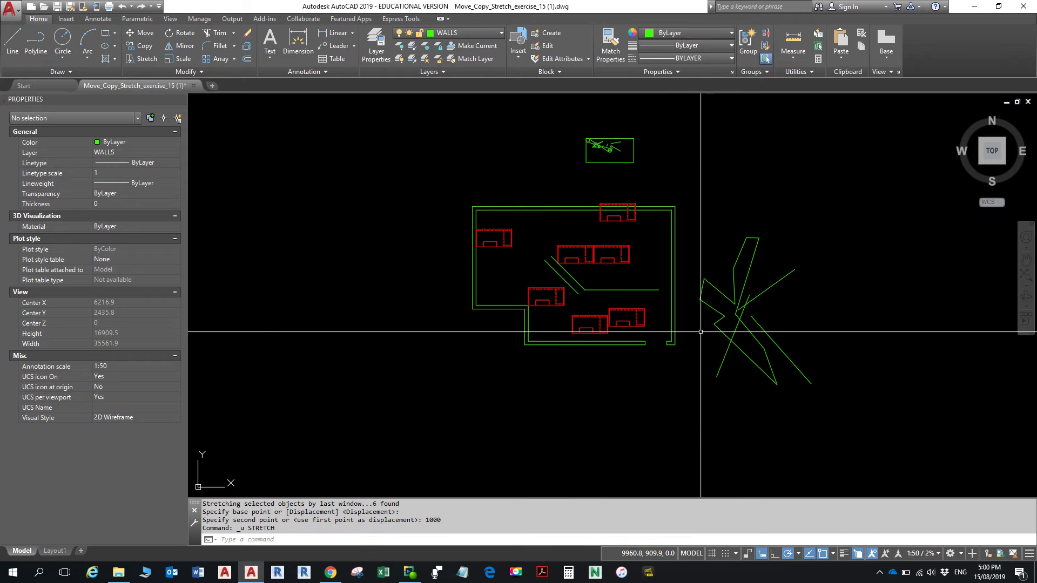
# Try a crossing selection over the right-hand wall and a window lasso at its lower opening, and clear both
pyautogui.scroll(2, 664, 343)
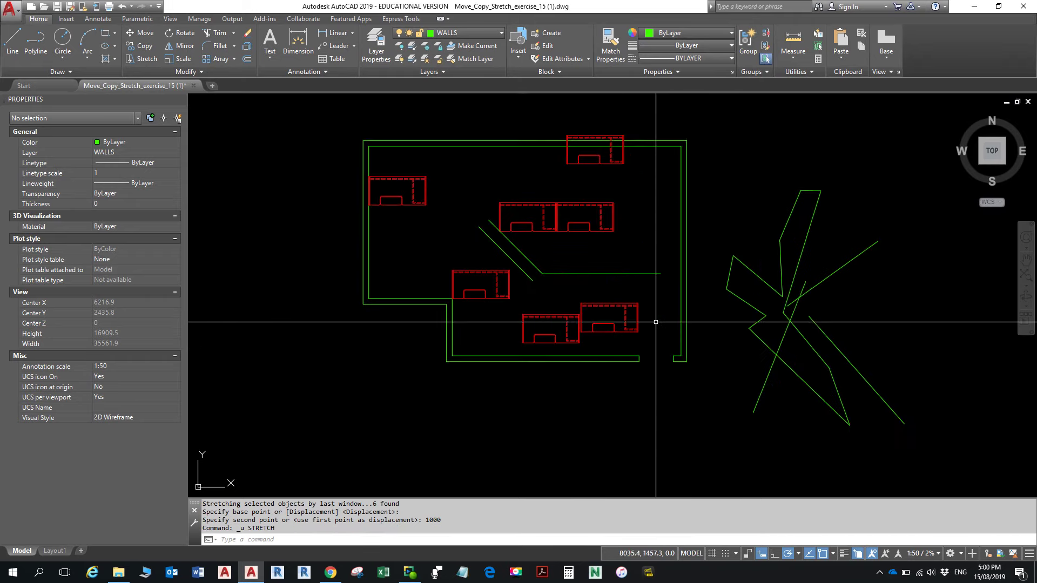
pyautogui.click(679, 389)
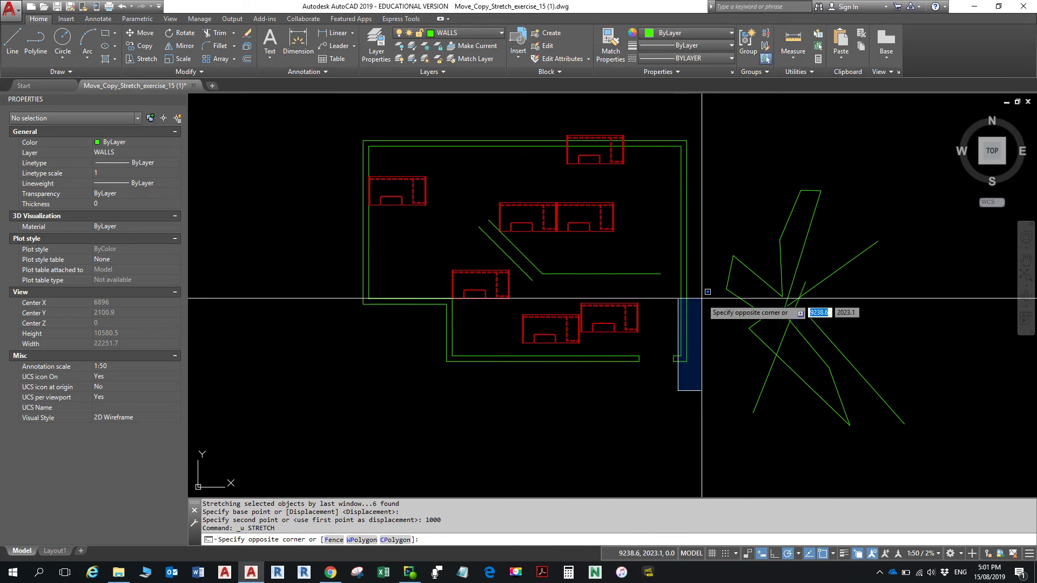
pyautogui.click(678, 119)
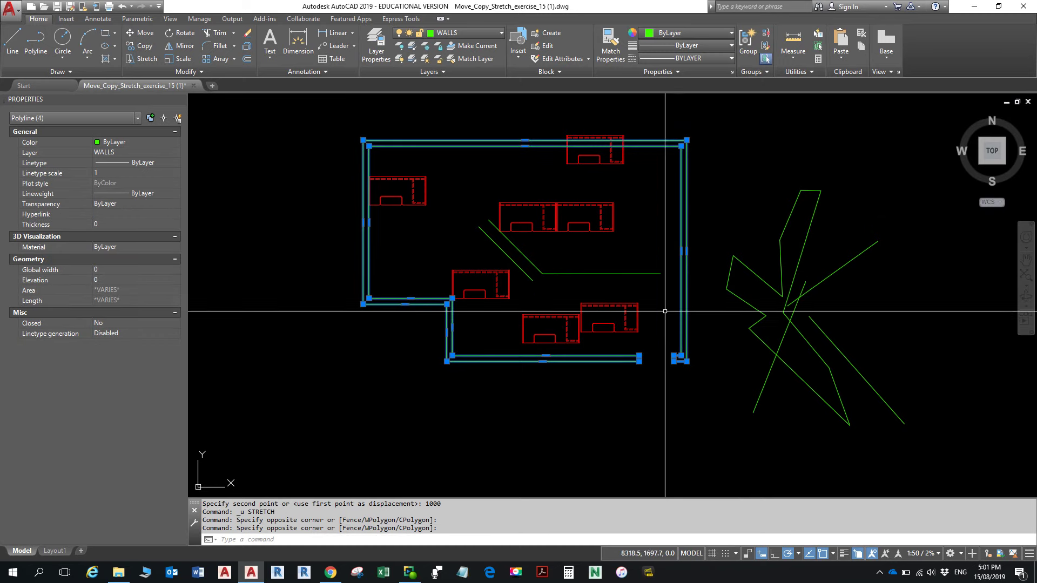
pyautogui.write('u')
pyautogui.press('Return')
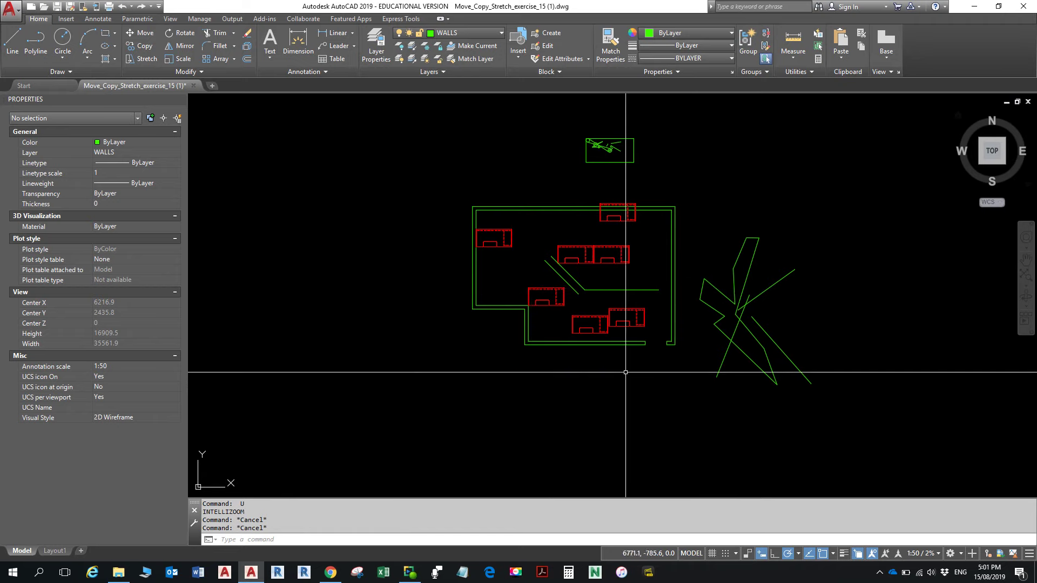
pyautogui.moveTo(626, 372)
pyautogui.mouseDown()
pyautogui.moveTo(636, 340)
pyautogui.moveTo(662, 320)
pyautogui.moveTo(670, 204)
pyautogui.moveTo(685, 216)
pyautogui.moveTo(694, 385)
pyautogui.moveTo(672, 342)
pyautogui.mouseUp()
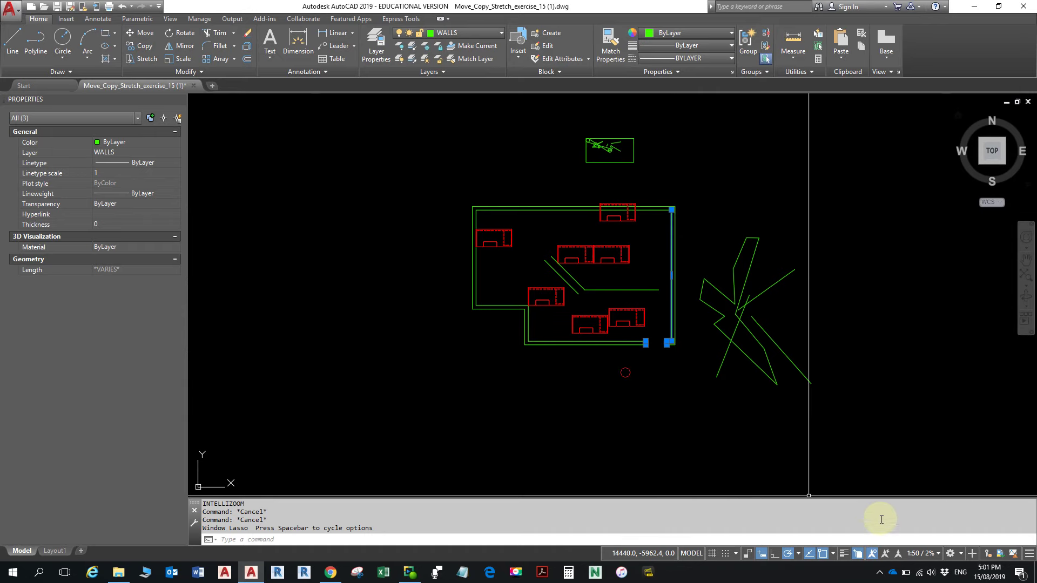
pyautogui.press('Escape')
pyautogui.press('Escape')
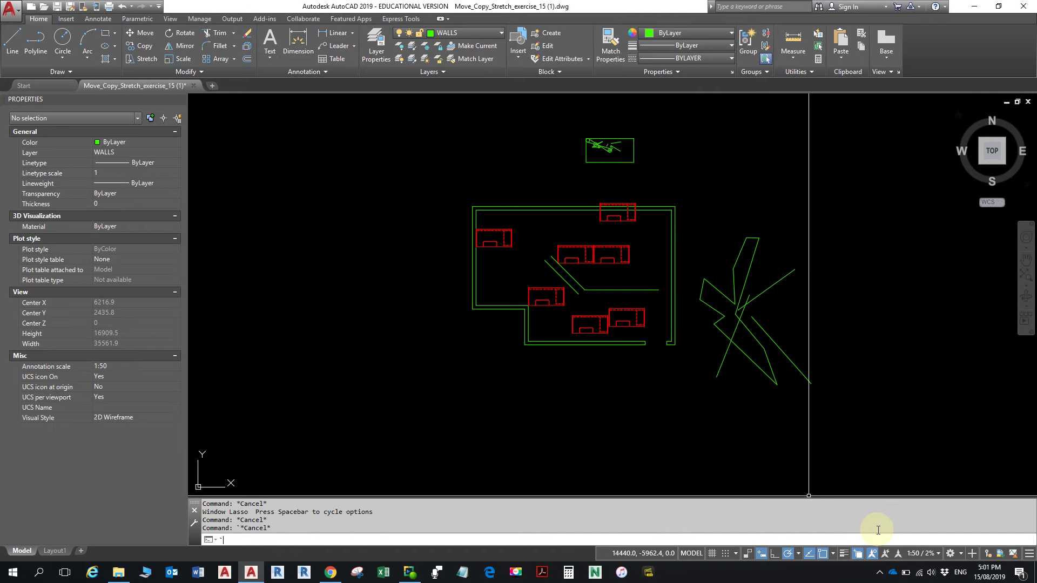